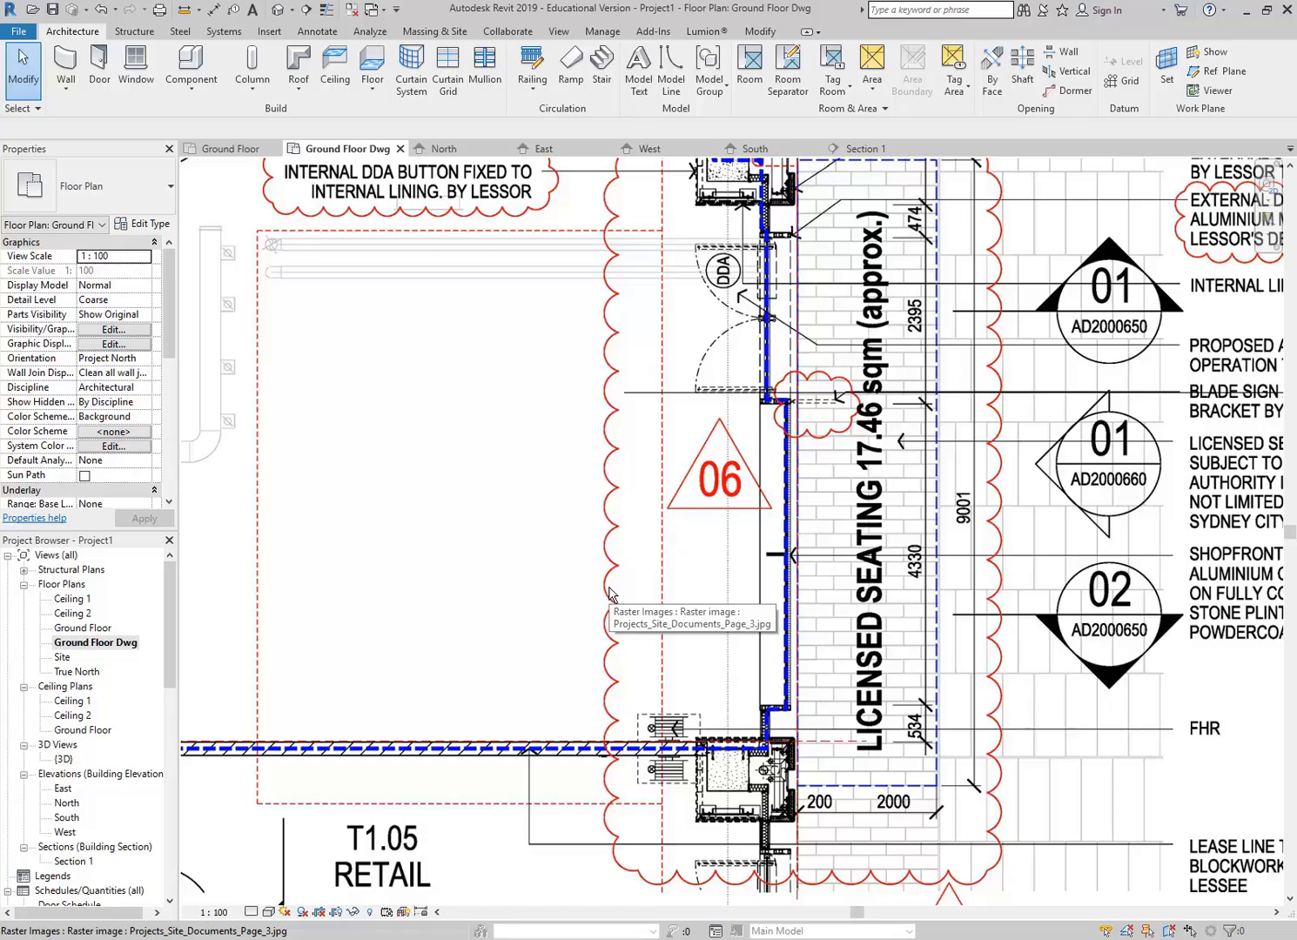
Step: Examine the T1.06 retail tenancy's lease boundary on the ground floor drawing, from the shopfront to the rear blockwork wall
scroll(553, 509, "down", 1)
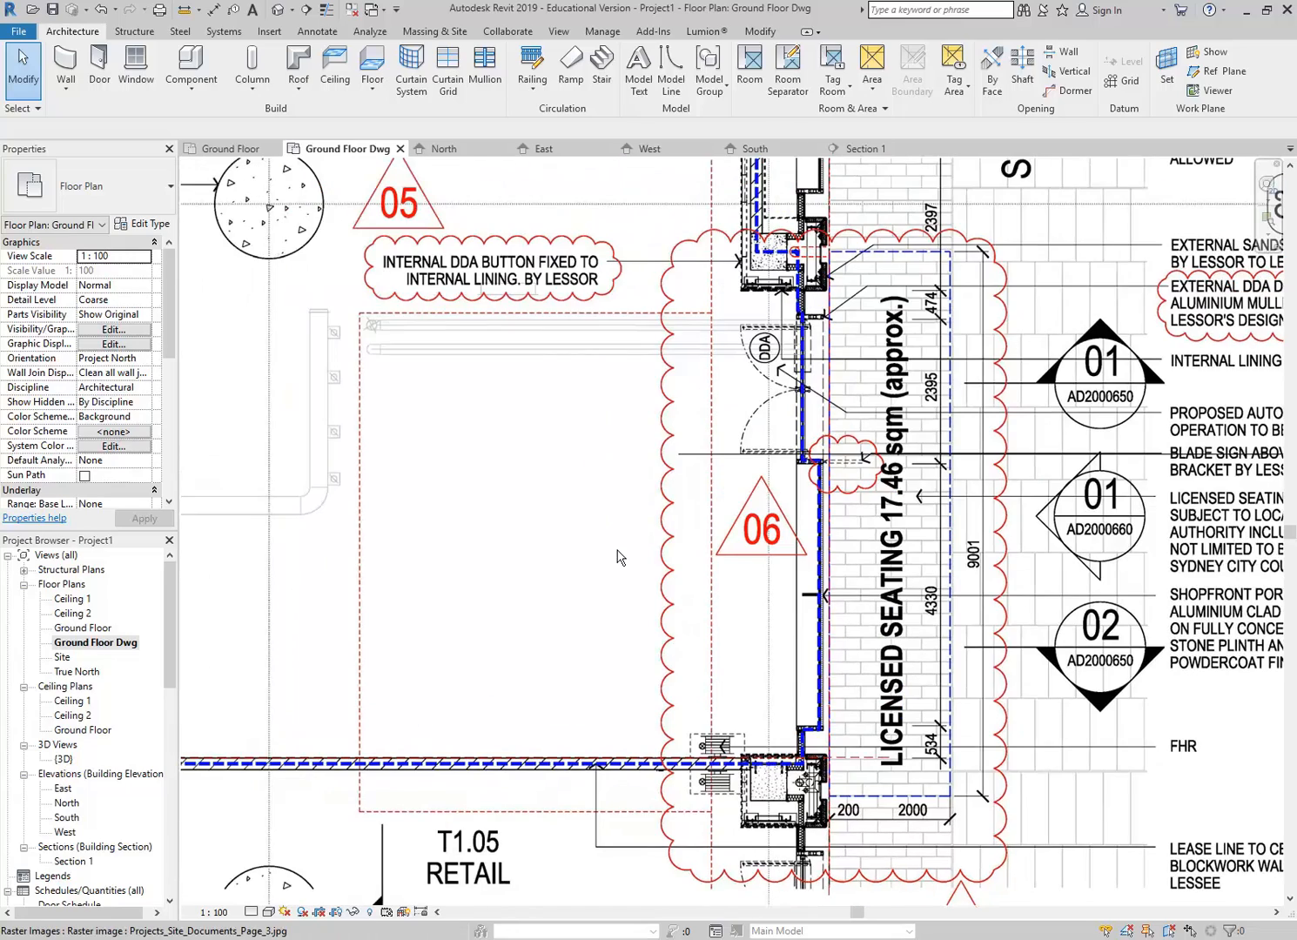
scroll(621, 557, "down", 2)
middle_click_drag(621, 557, 757, 641)
scroll(718, 634, "up", 1)
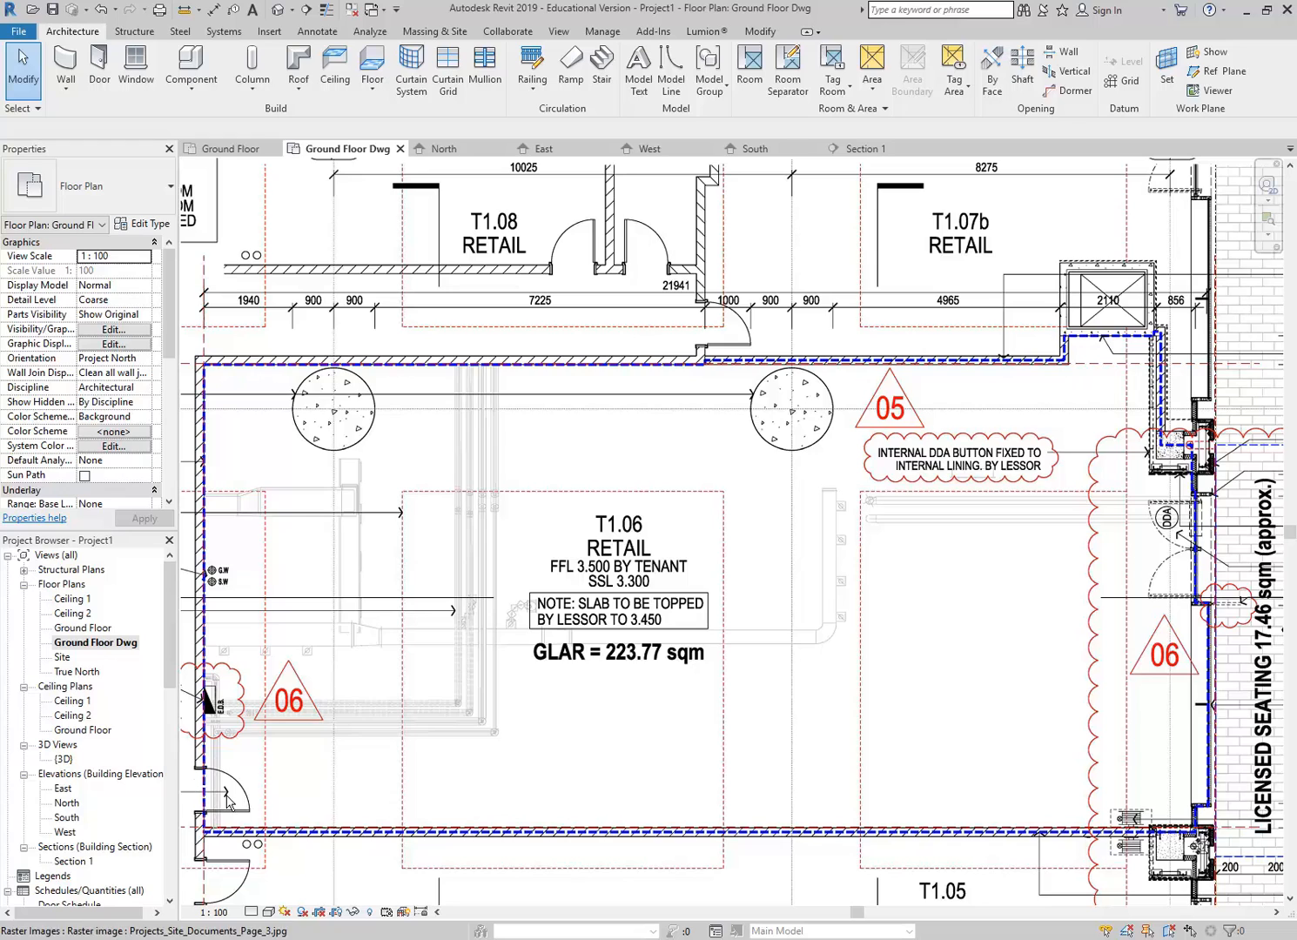
middle_click_drag(210, 841, 685, 722)
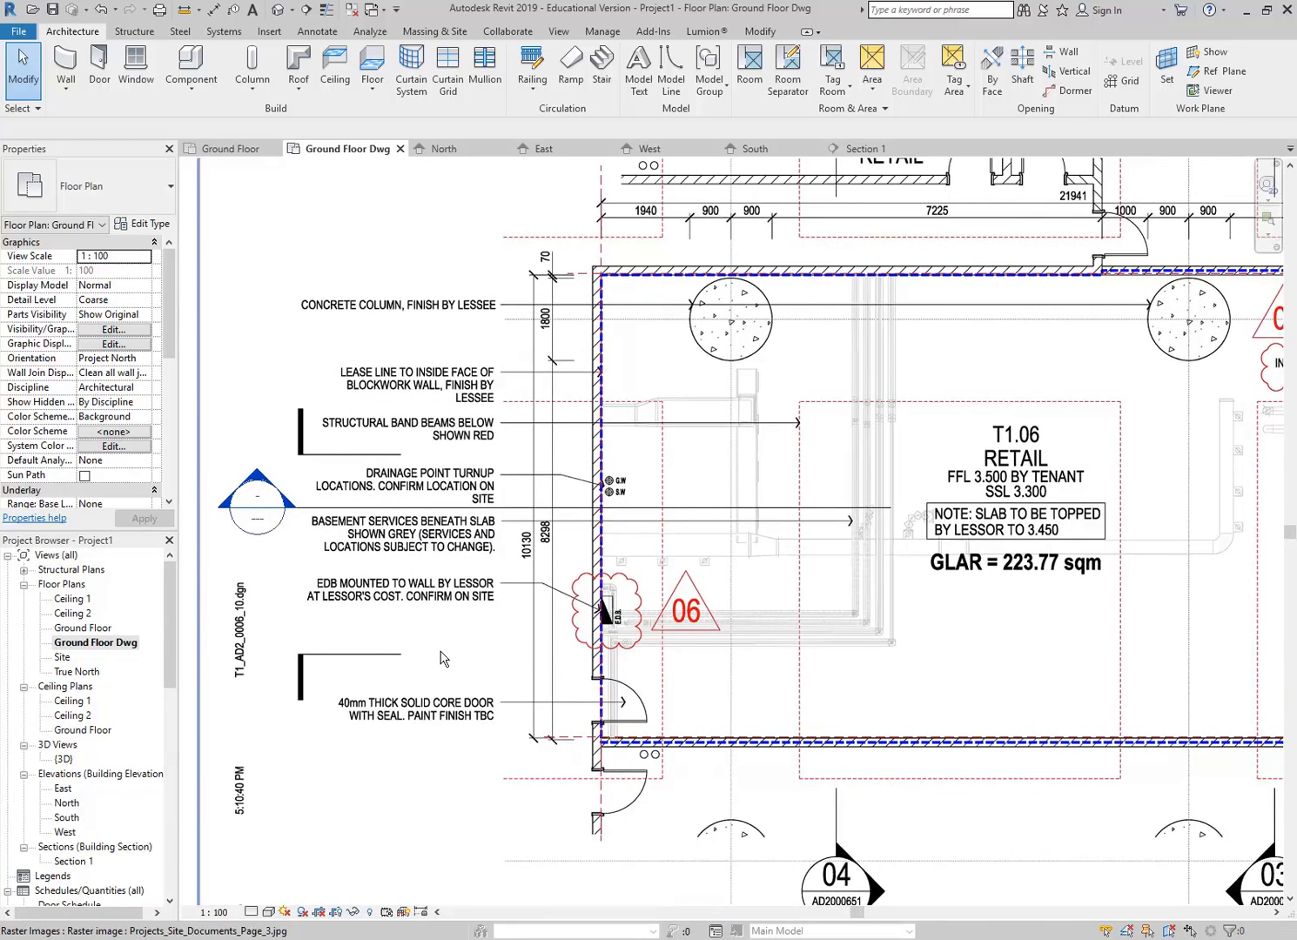
scroll(442, 659, "up", 1)
scroll(442, 659, "up", 1)
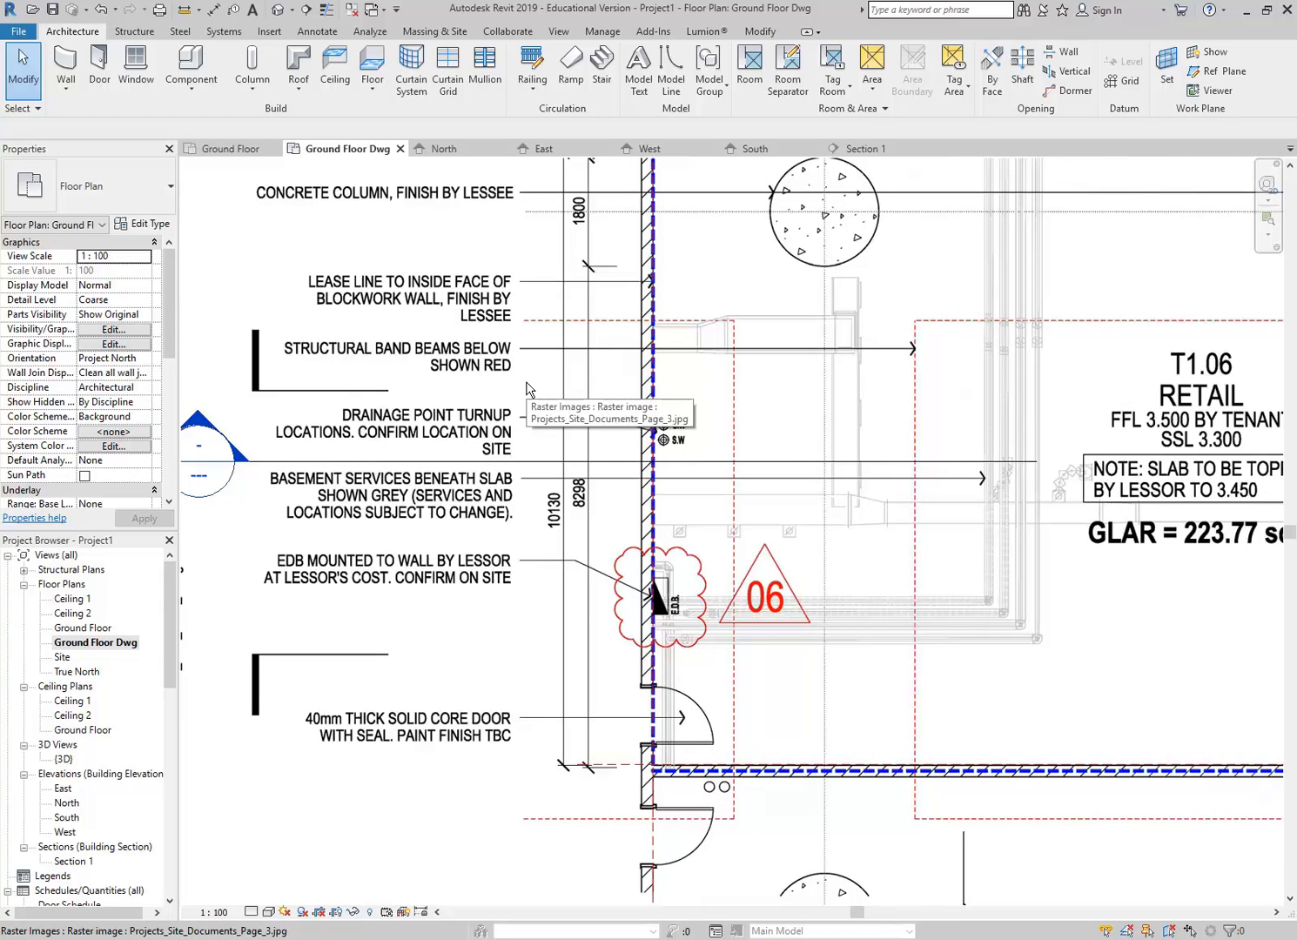
middle_click_drag(548, 366, 502, 433)
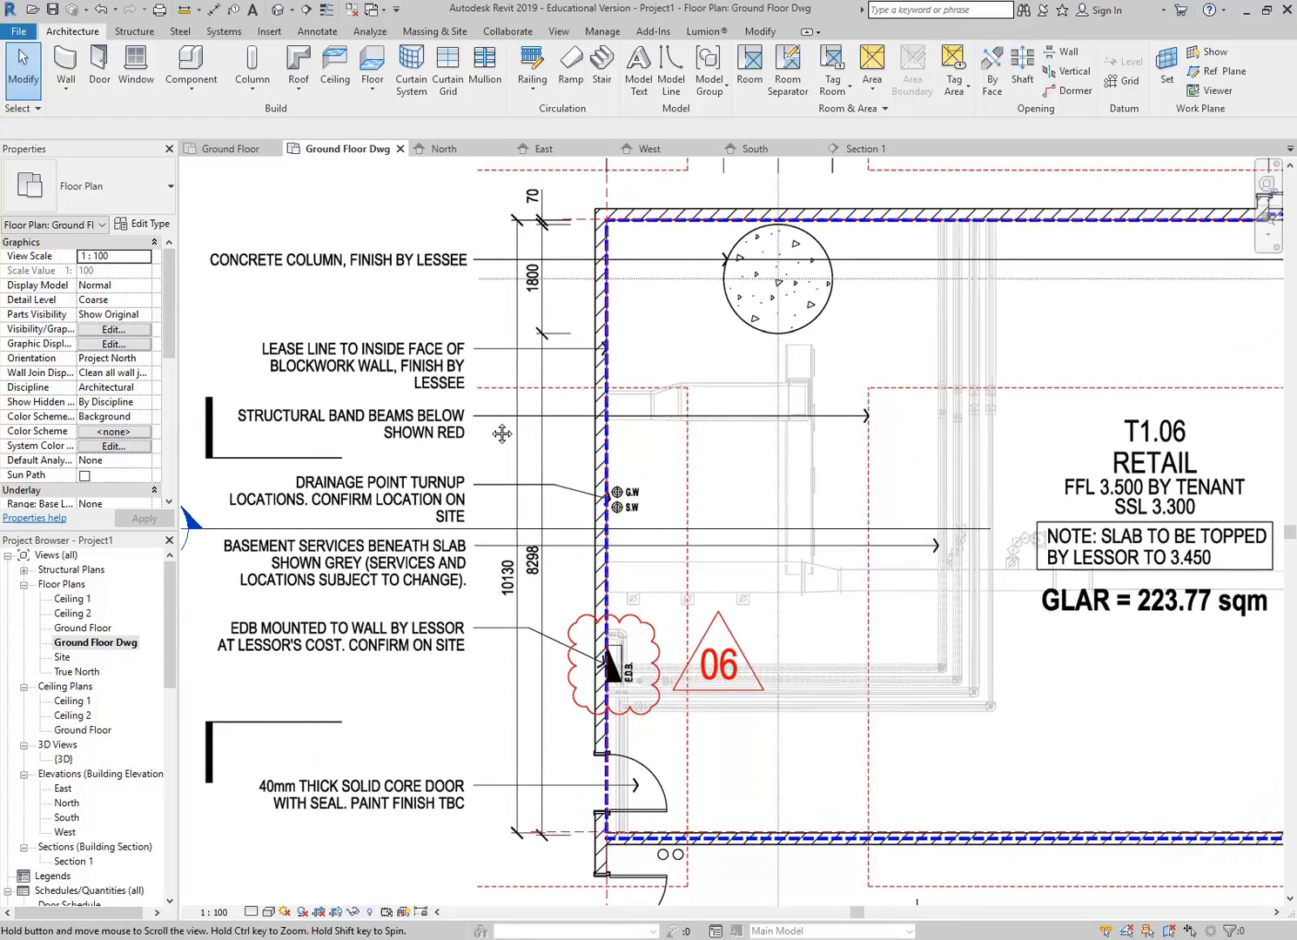
middle_click_drag(866, 656, 503, 557)
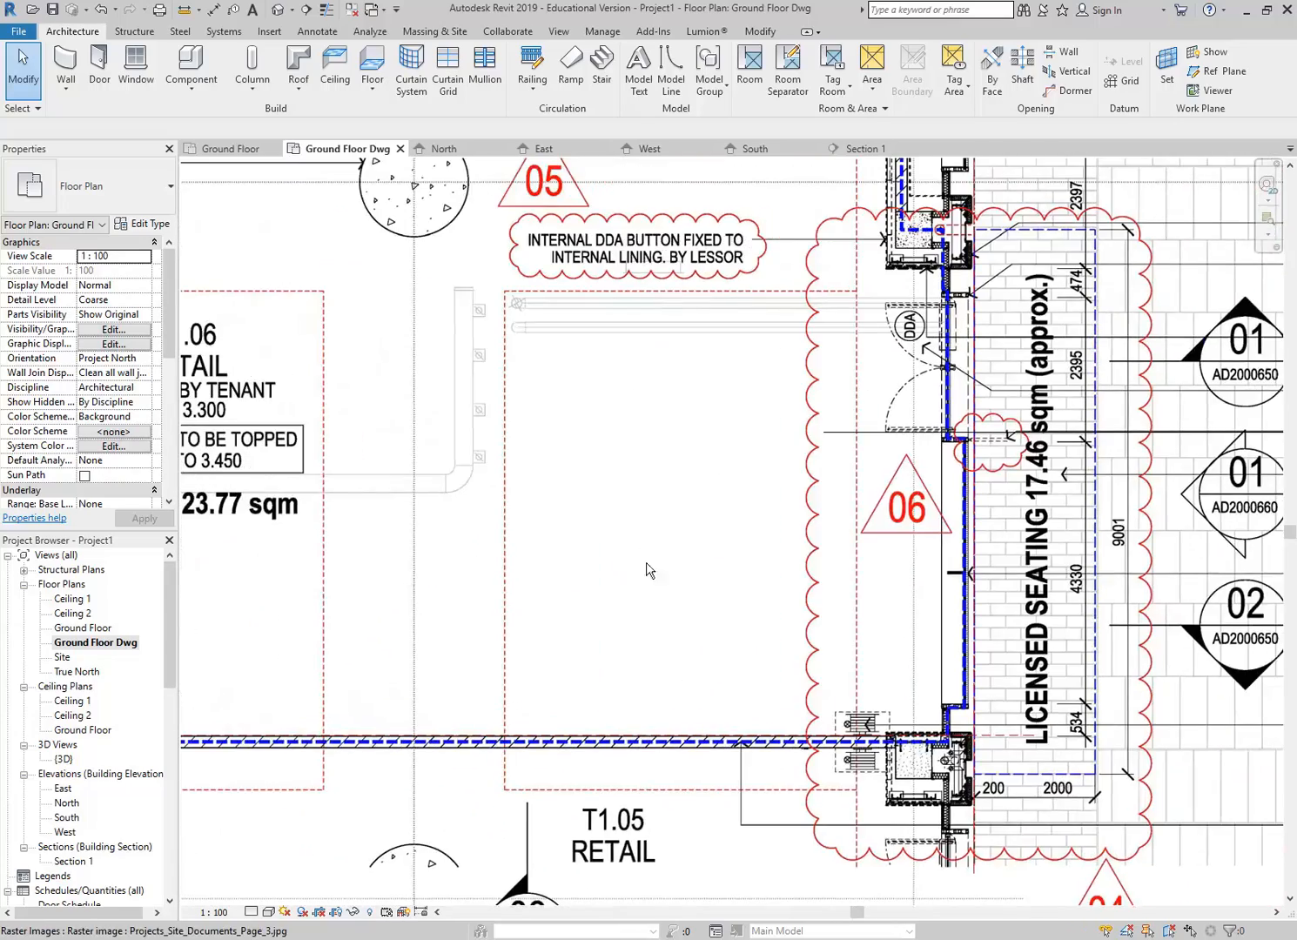
scroll(570, 517, "down", 2)
middle_click_drag(603, 580, 453, 592)
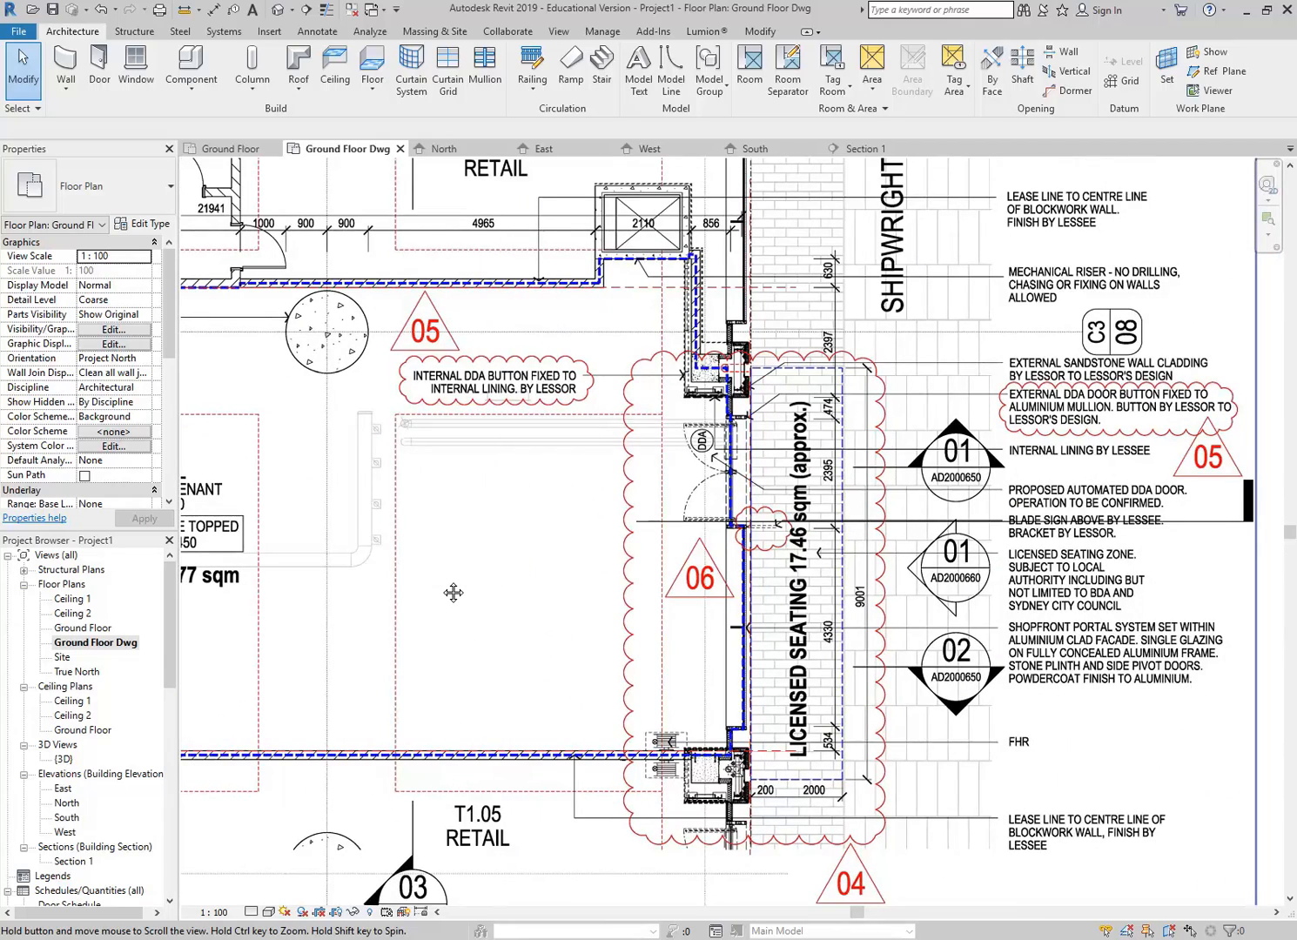
middle_click_drag(452, 592, 897, 621)
scroll(596, 513, "down", 1)
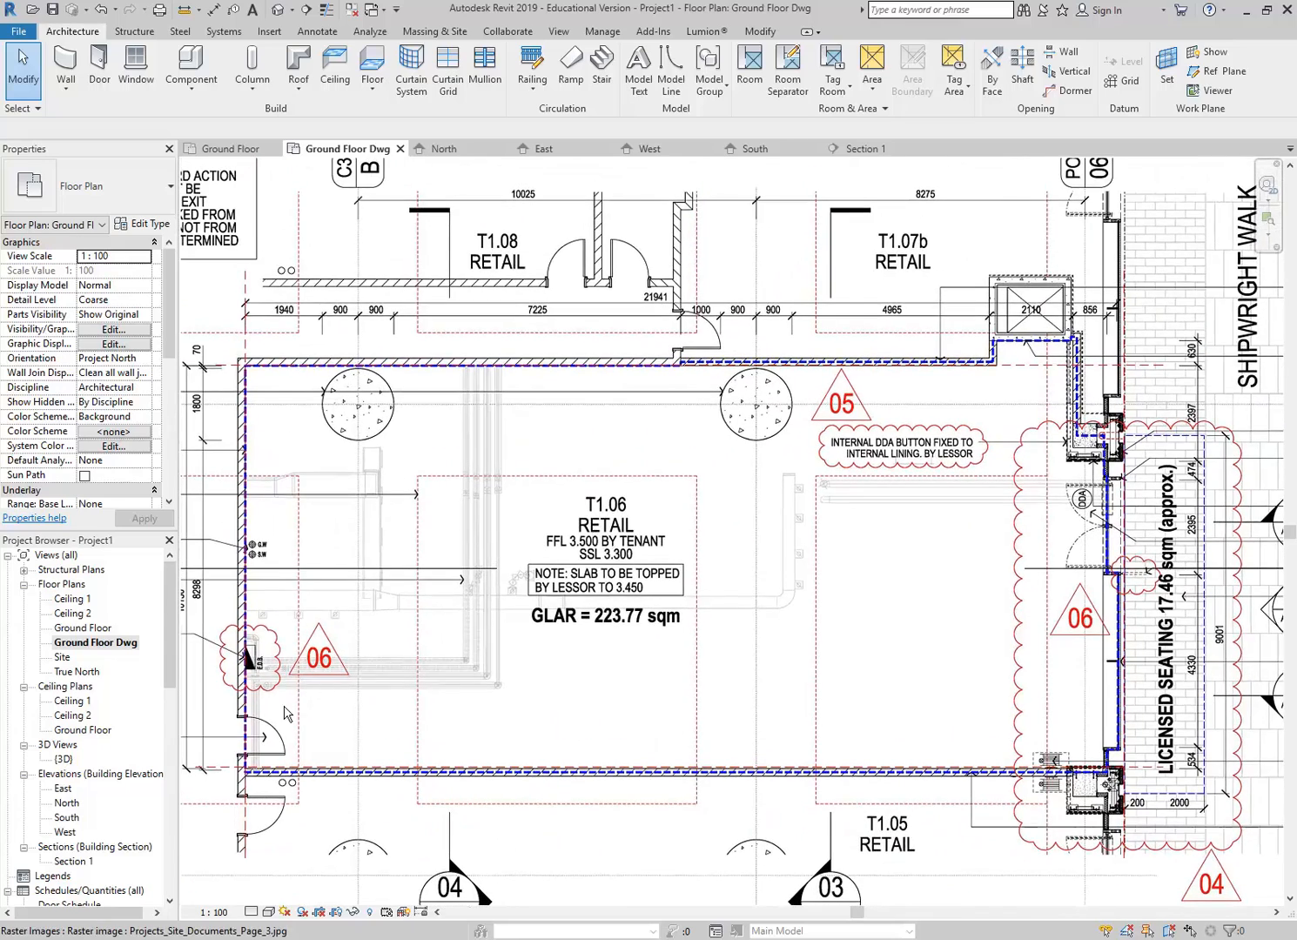
Step: Dismiss the save reminder without saving and measure the hatched blockwork wall's thickness between T1.06 and T1.05
scroll(305, 801, "up", 3)
scroll(509, 620, "up", 5)
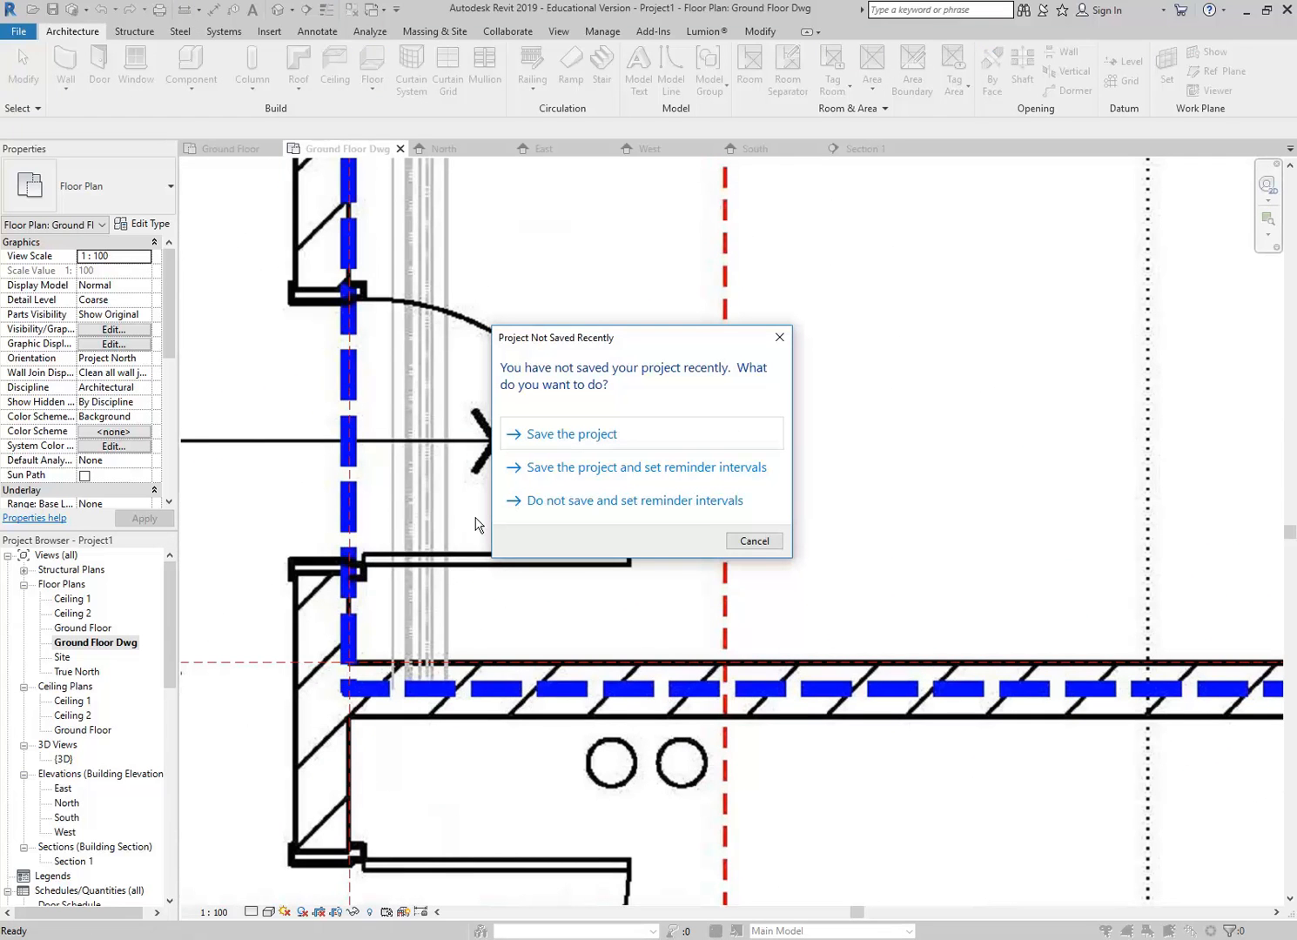
left_click(751, 542)
scroll(557, 736, "up", 3)
left_click(553, 712)
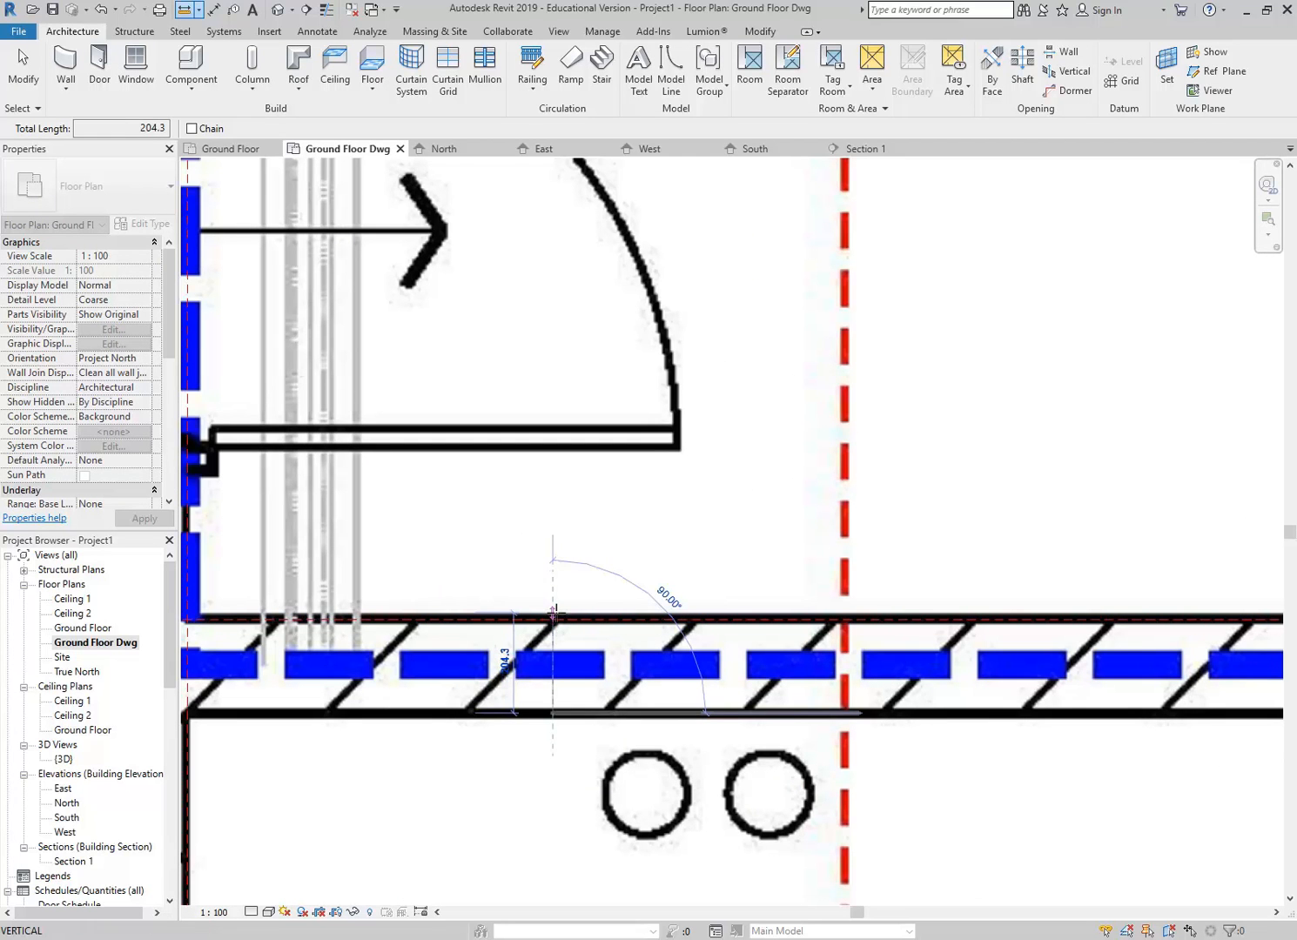
left_click(553, 612)
right_click(546, 502)
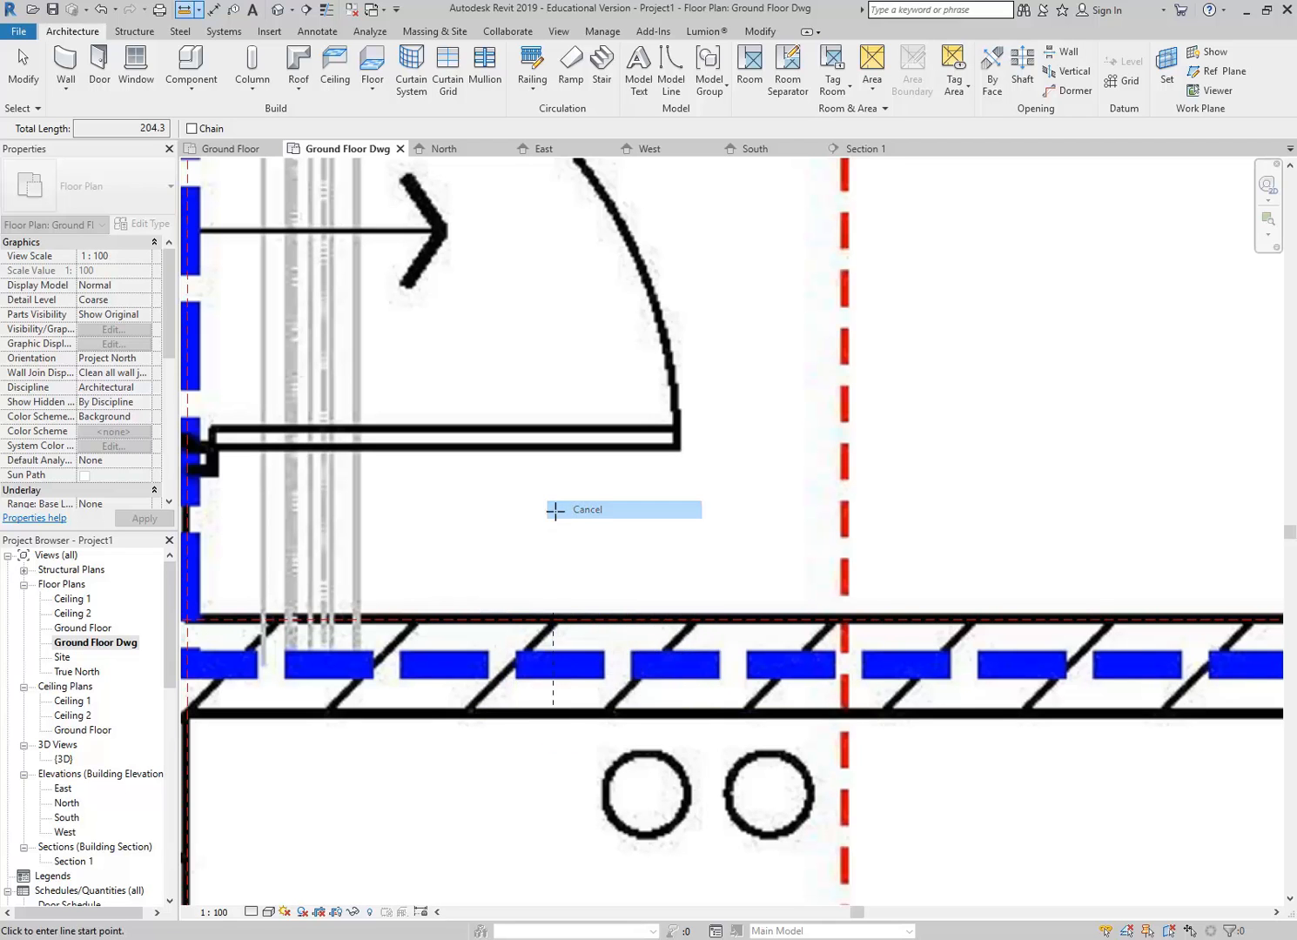
left_click(575, 523)
Step: Set up a Generic 200mm Wall with its height up to Ceiling 2 and the location line at Finish Face: Interior
left_click(66, 68)
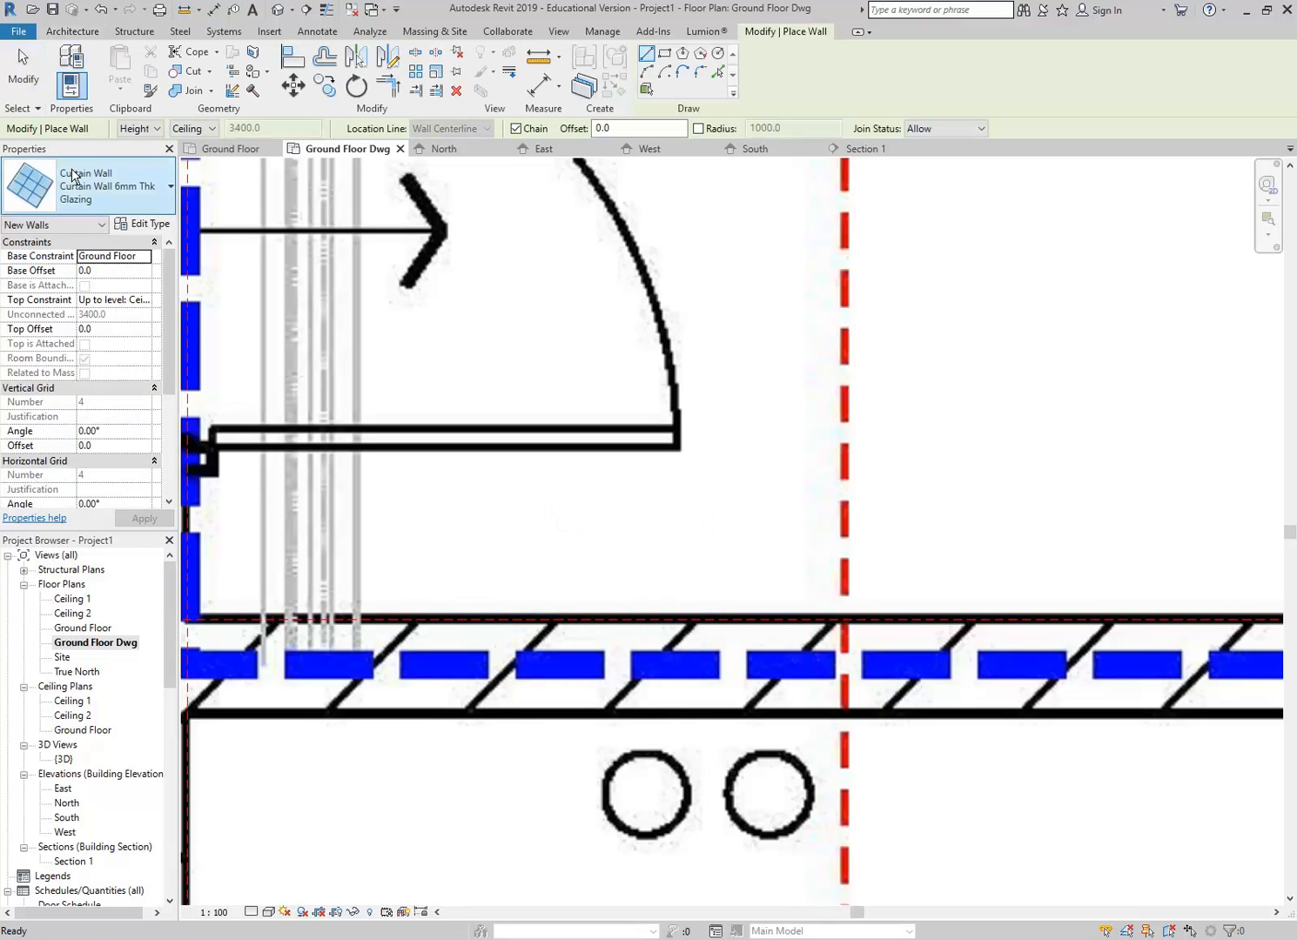
left_click(81, 179)
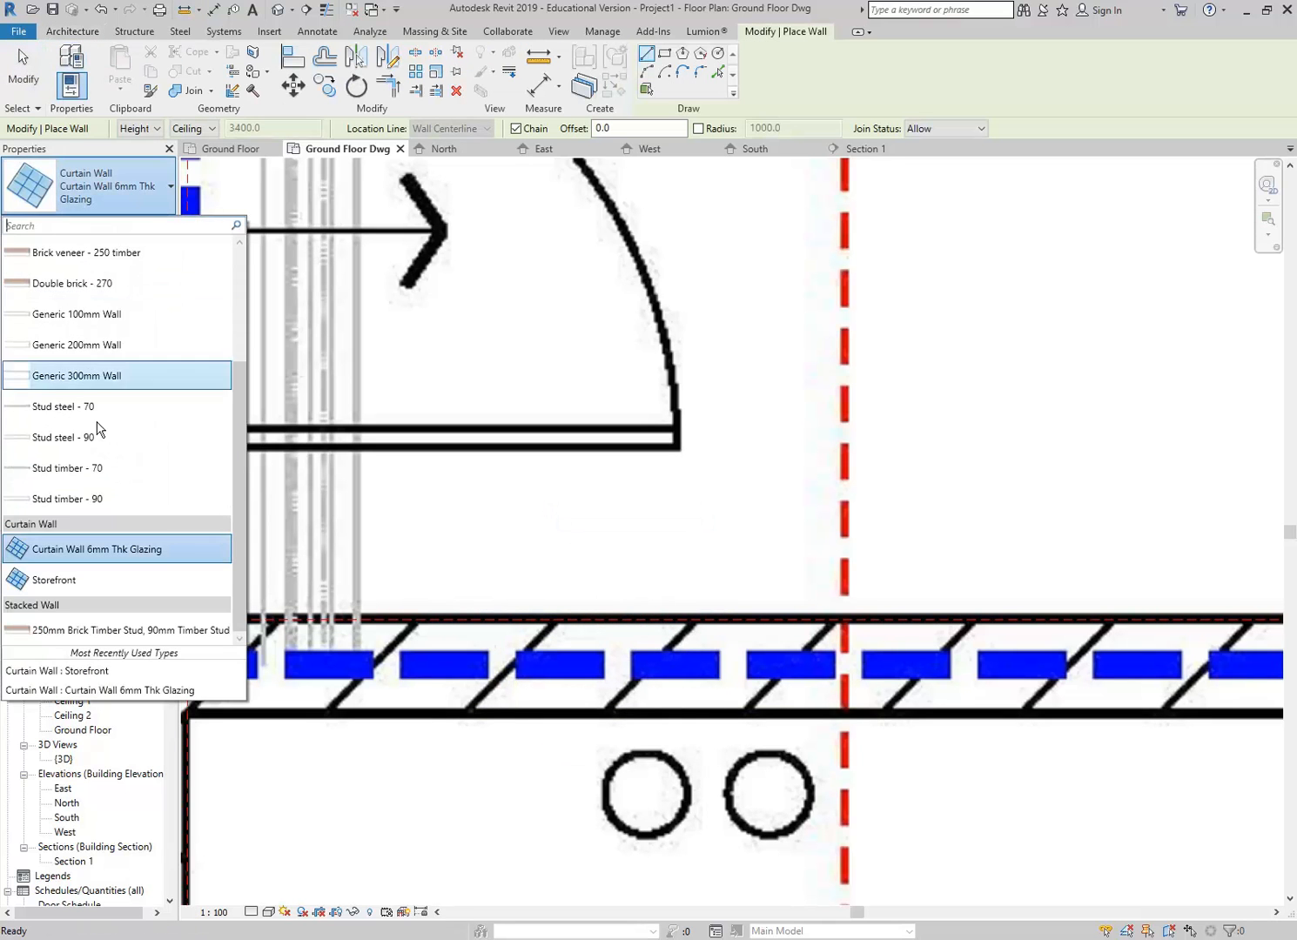
left_click(83, 350)
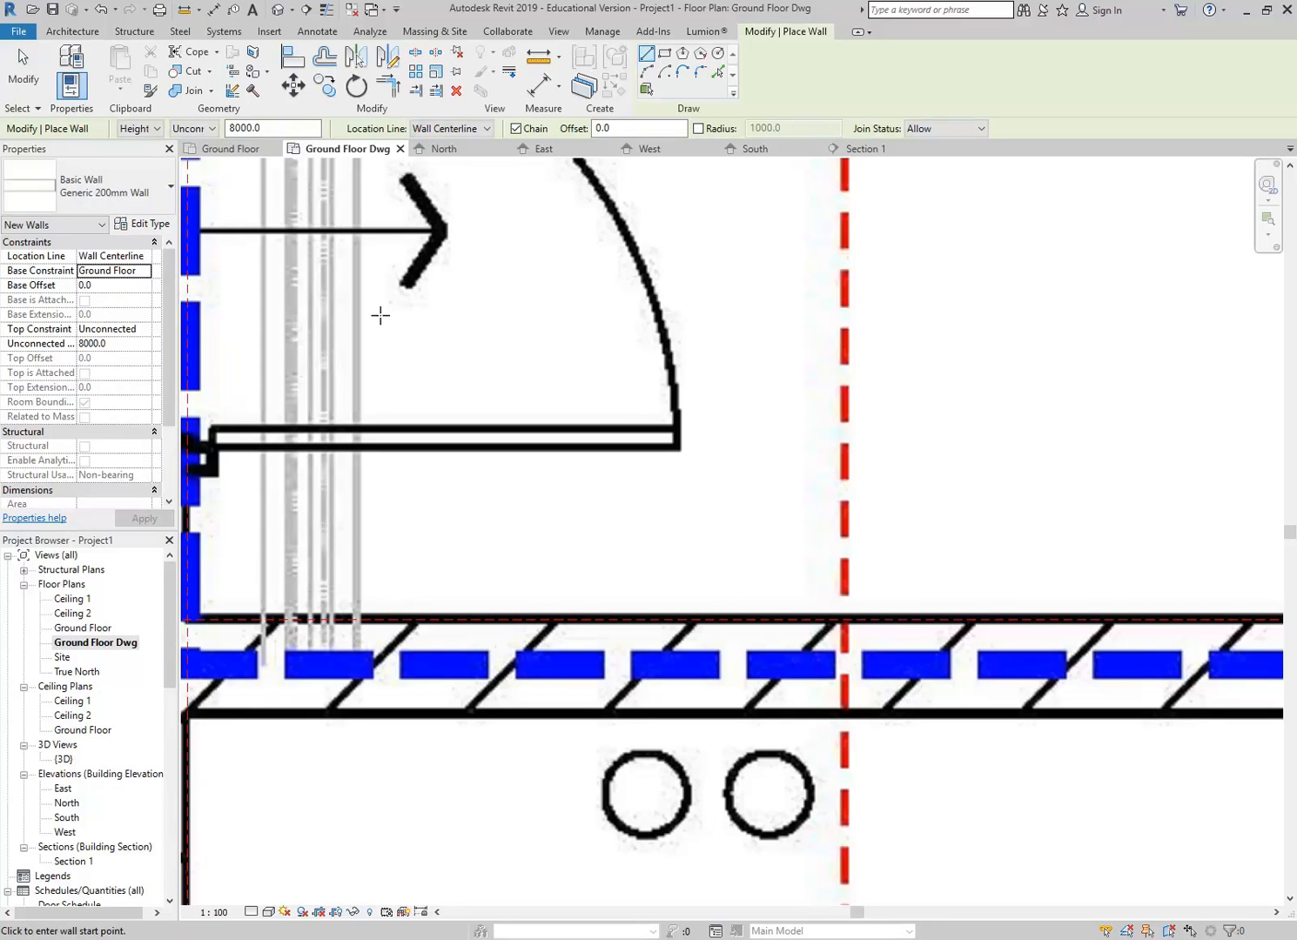
left_click(190, 129)
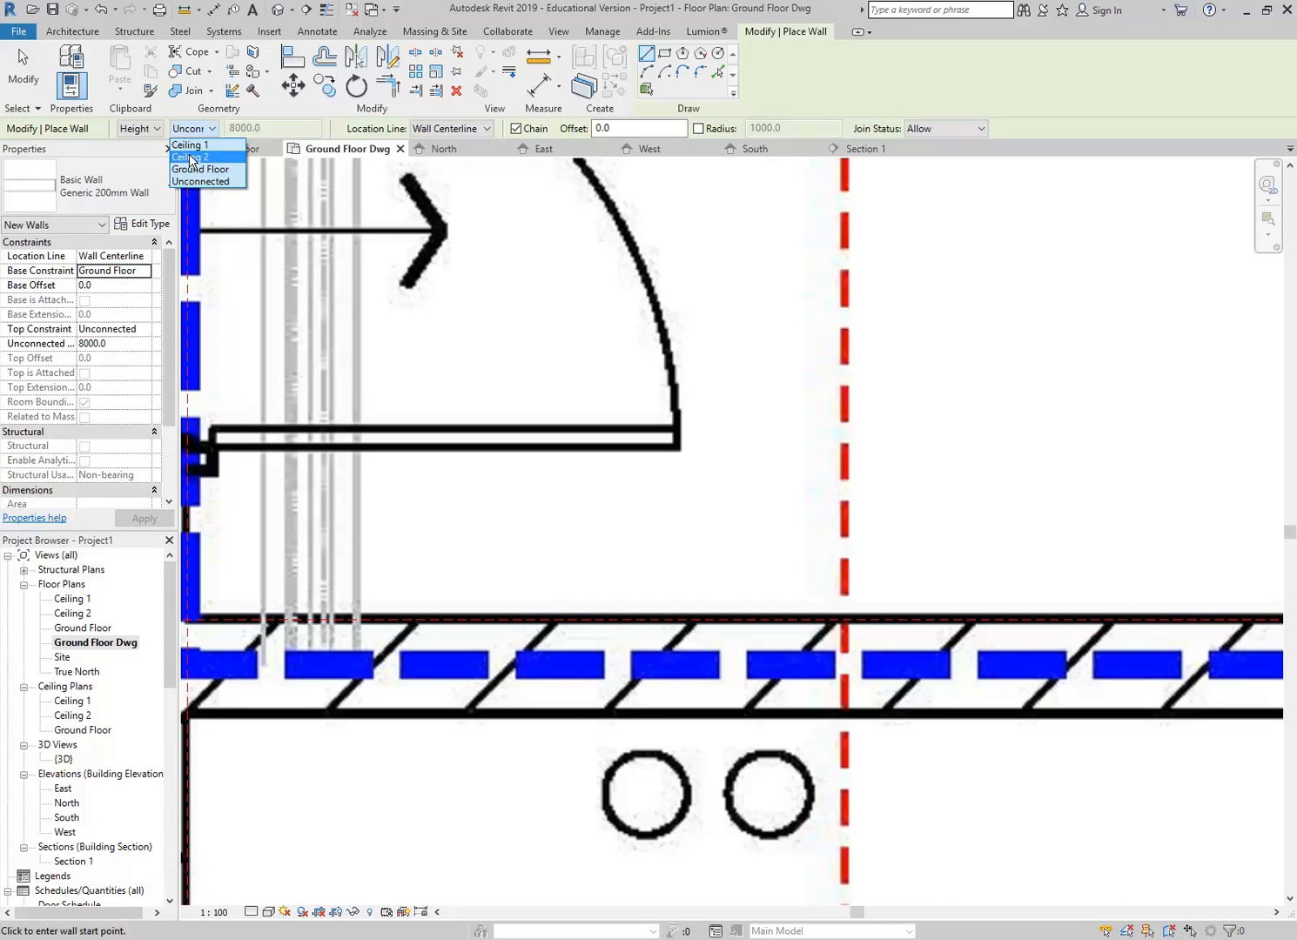
left_click(191, 158)
middle_click_drag(446, 367, 648, 376)
left_click(453, 129)
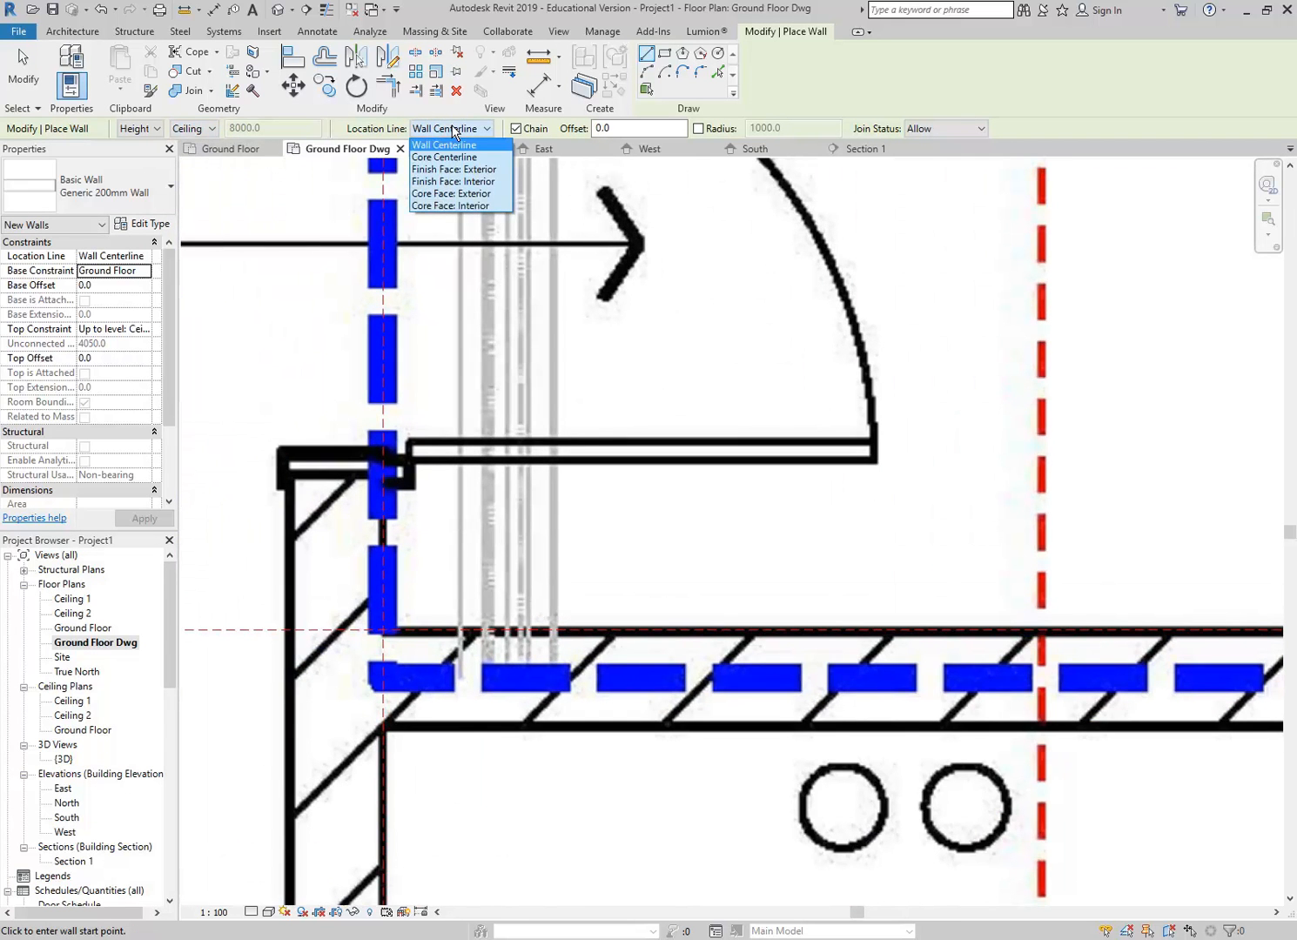
left_click(454, 181)
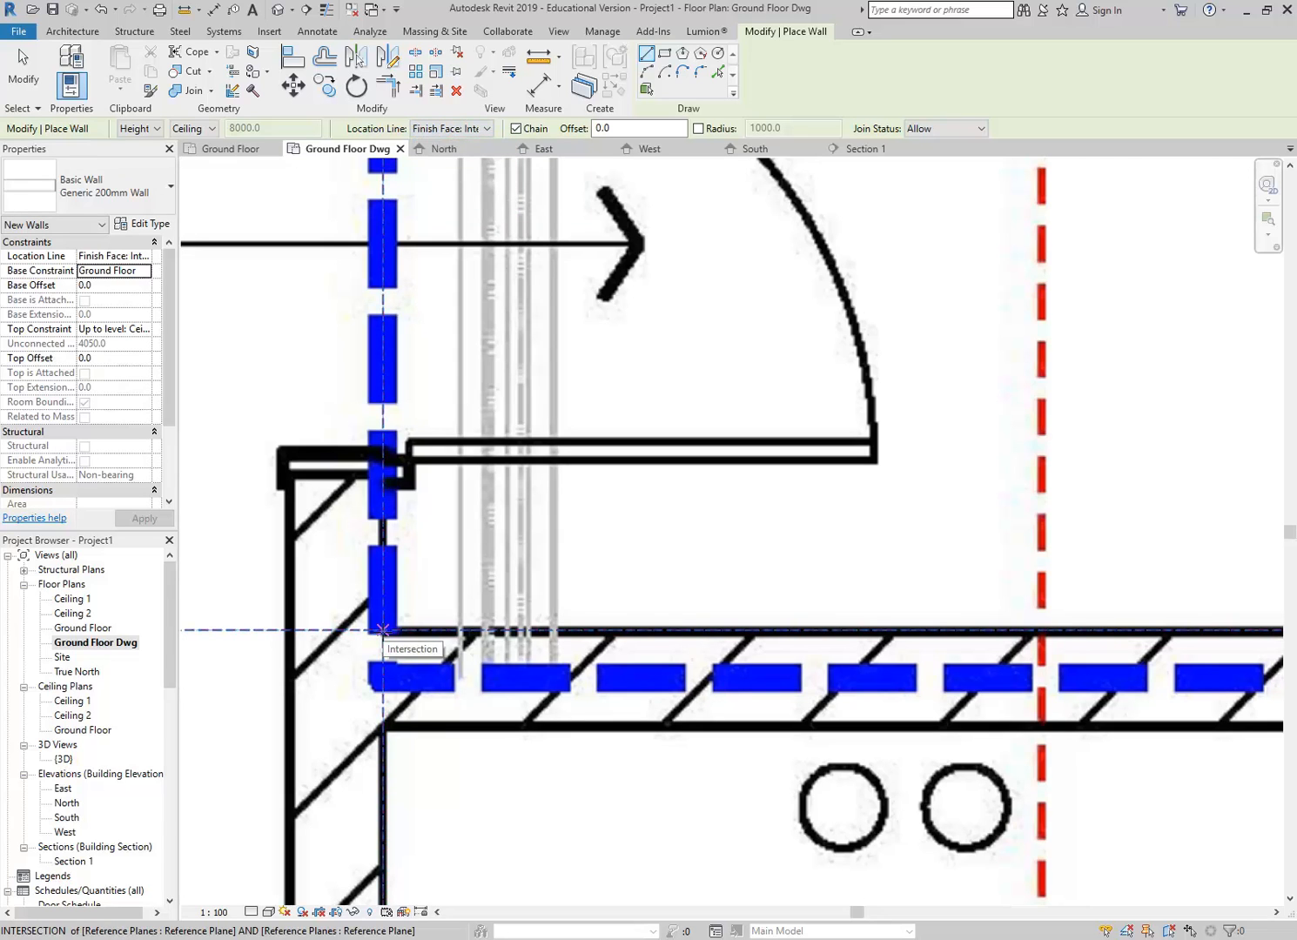
Step: Draw the tenancy's rear wall from the lower reference plane intersection by the door up to the upper reference plane intersection
left_click(383, 628)
scroll(383, 628, "down", 4)
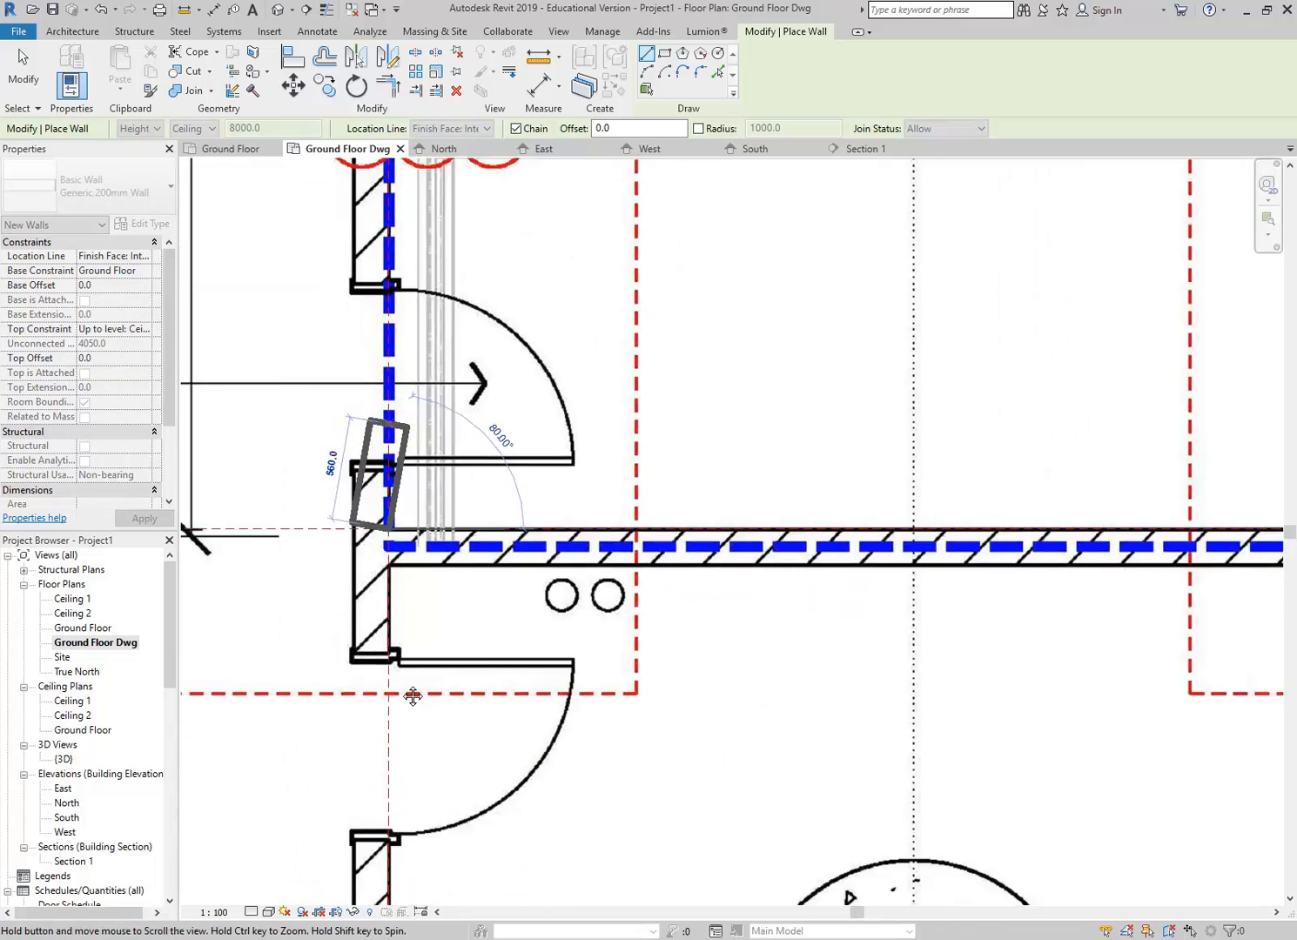
scroll(403, 427, "down", 4)
middle_click_drag(403, 427, 407, 750)
scroll(403, 428, "down", 1)
middle_click_drag(402, 428, 407, 810)
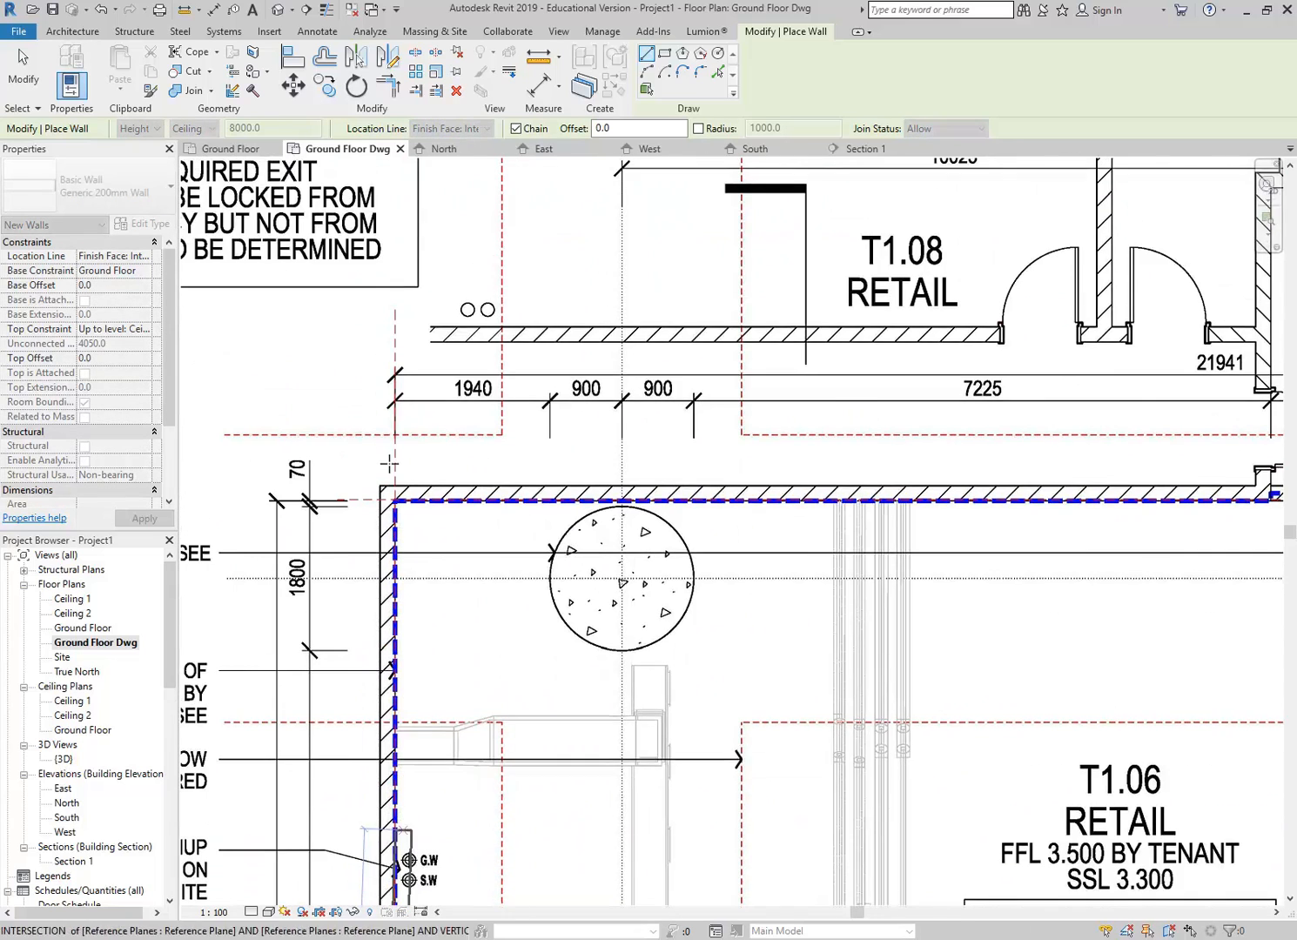
scroll(391, 494, "up", 5)
Step: Continue the wall along the upper reference plane to the inner corner just below the mechanical riser
scroll(559, 492, "down", 8)
middle_click_drag(790, 507, 316, 451)
middle_click_drag(872, 451, 461, 450)
middle_click_drag(883, 433, 628, 286)
scroll(629, 285, "up", 6)
middle_click_drag(469, 379, 585, 524)
scroll(523, 532, "up", 2)
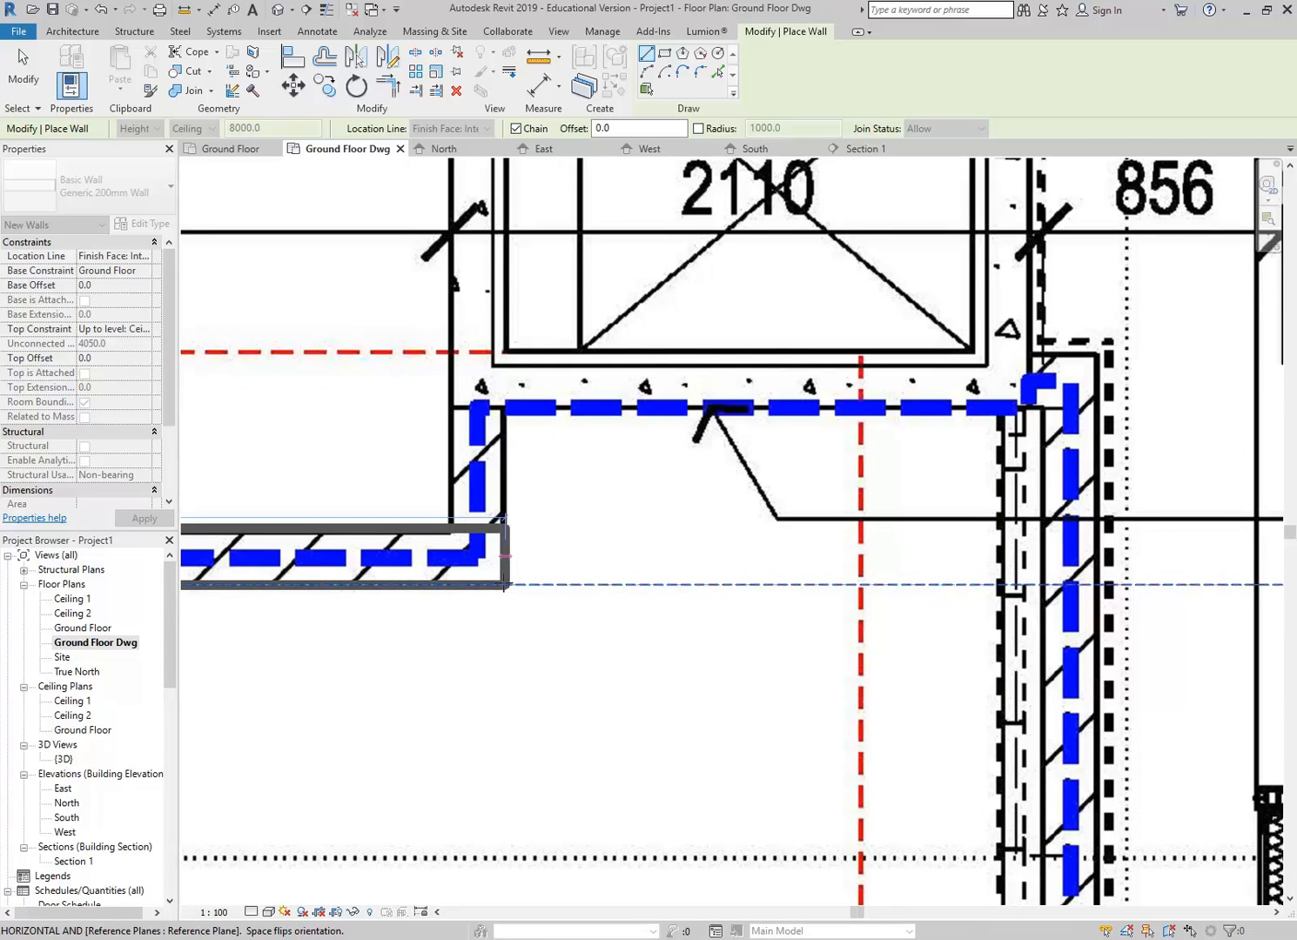
scroll(505, 583, "up", 3)
left_click(507, 585)
Step: Add the short perpendicular wall return from that corner up to the mechanical riser's lower face
middle_click_drag(505, 275, 526, 438)
scroll(513, 514, "down", 1)
scroll(527, 440, "up", 1)
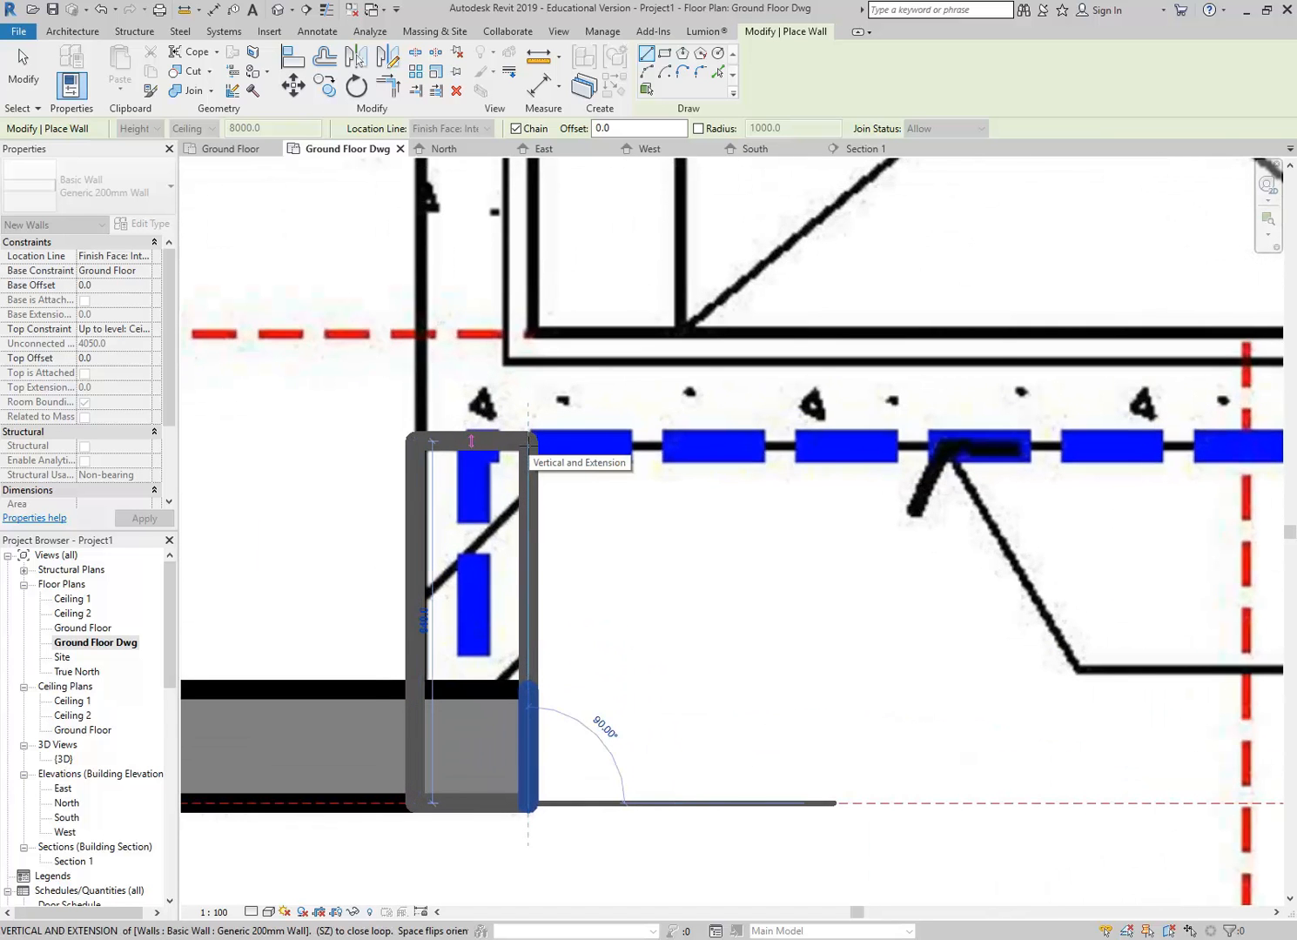
left_click(528, 444)
Step: Continue the wall about 2015 mm along the riser's lower face to the inner face of the adjoining hatched wall
scroll(625, 477, "down", 2)
middle_click_drag(625, 477, 133, 490)
scroll(625, 421, "down", 1)
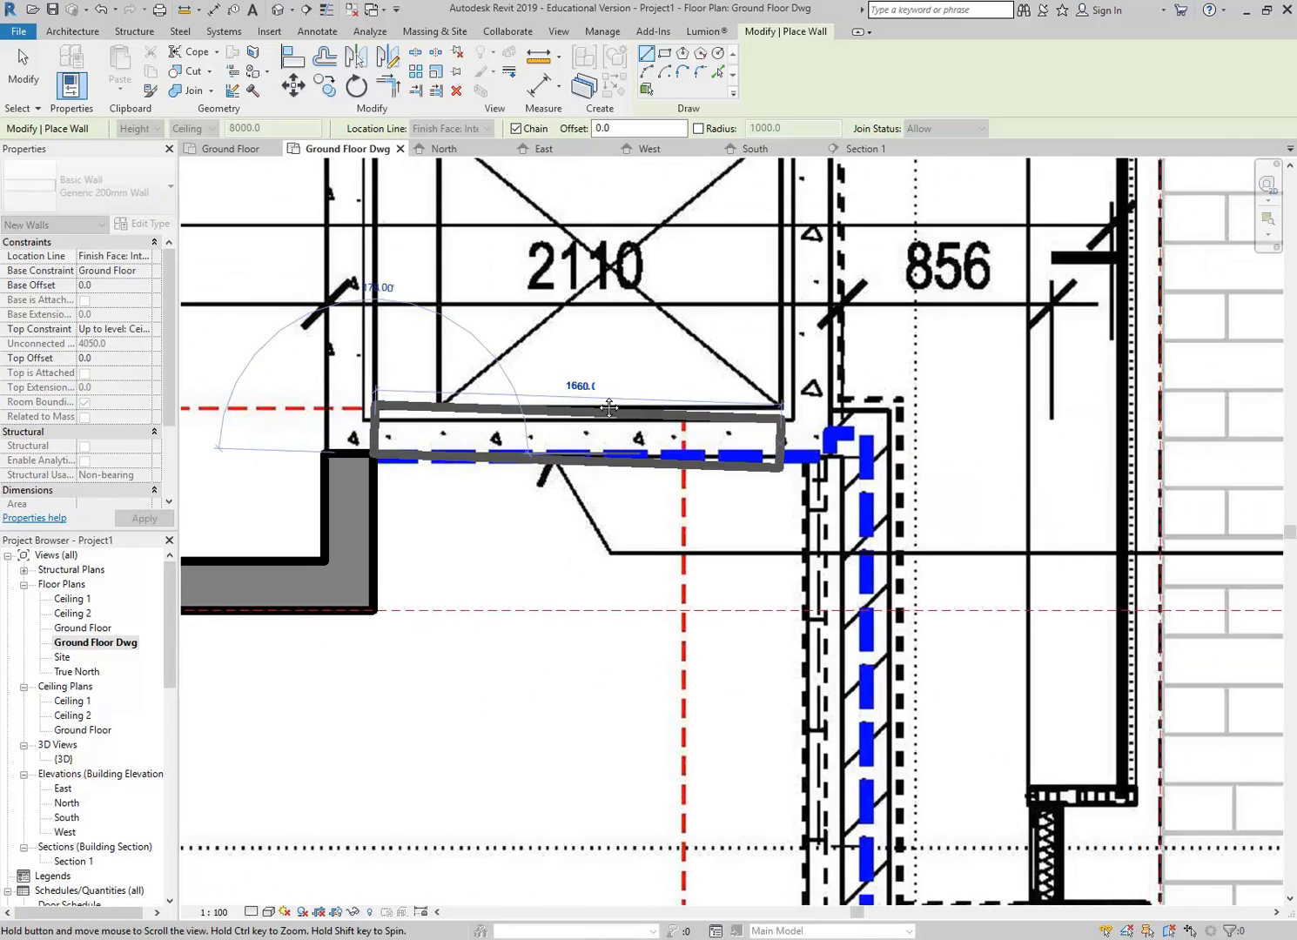
middle_click_drag(625, 420, 436, 335)
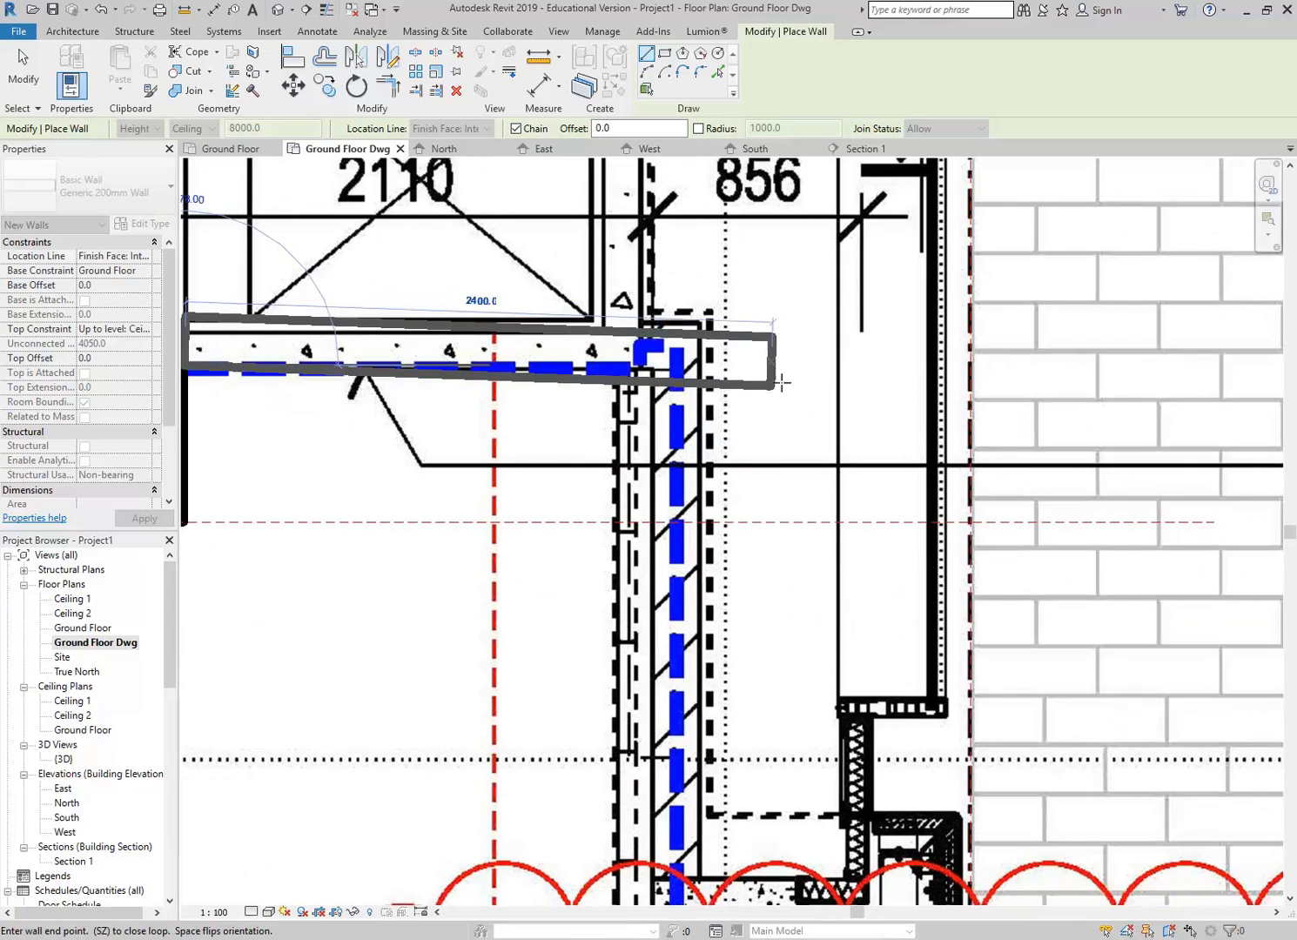
scroll(757, 383, "down", 1)
middle_click_drag(758, 383, 695, 340)
scroll(695, 341, "down", 2)
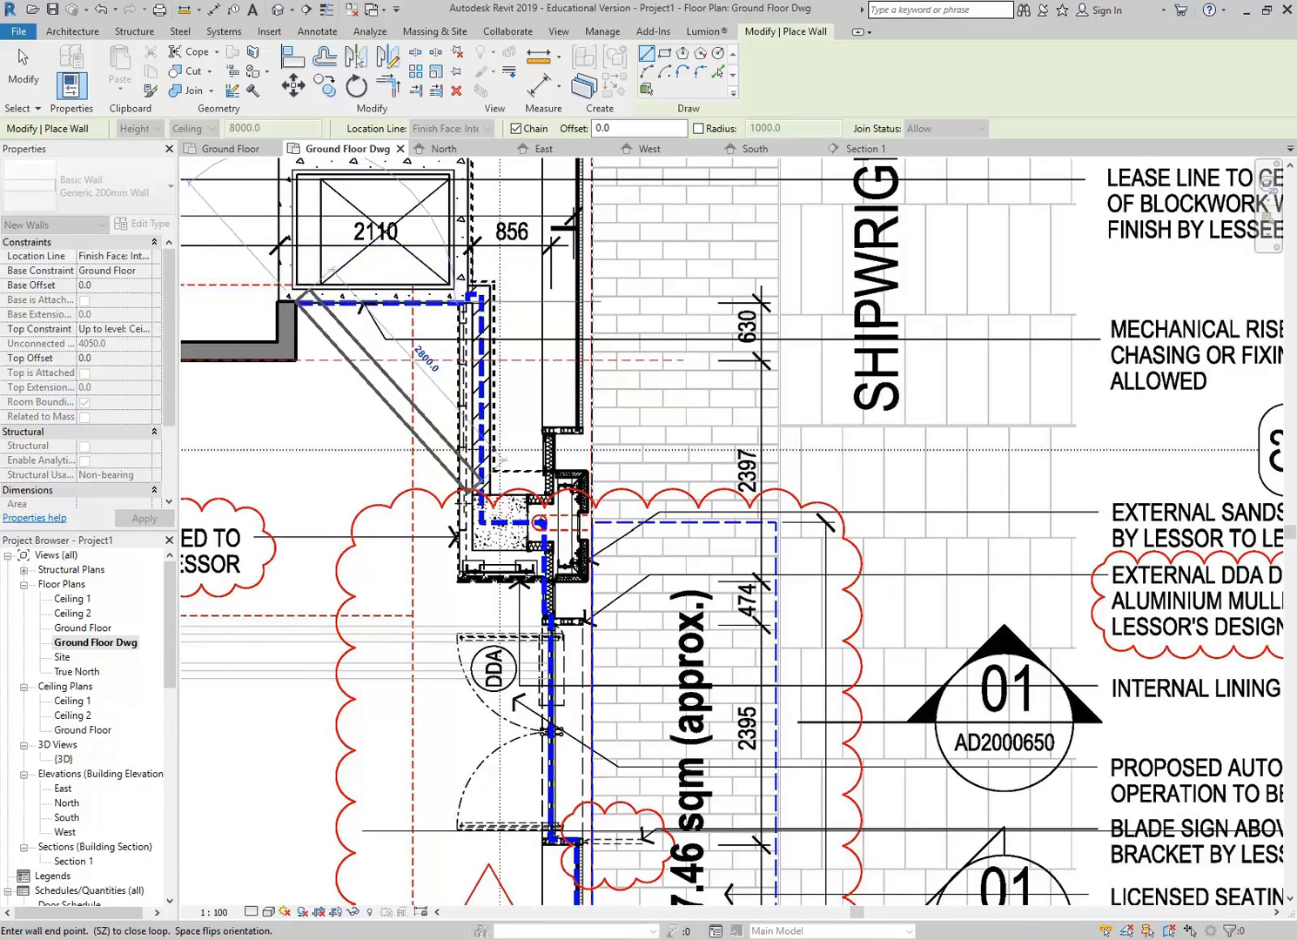
scroll(470, 313, "up", 4)
scroll(477, 335, "up", 2)
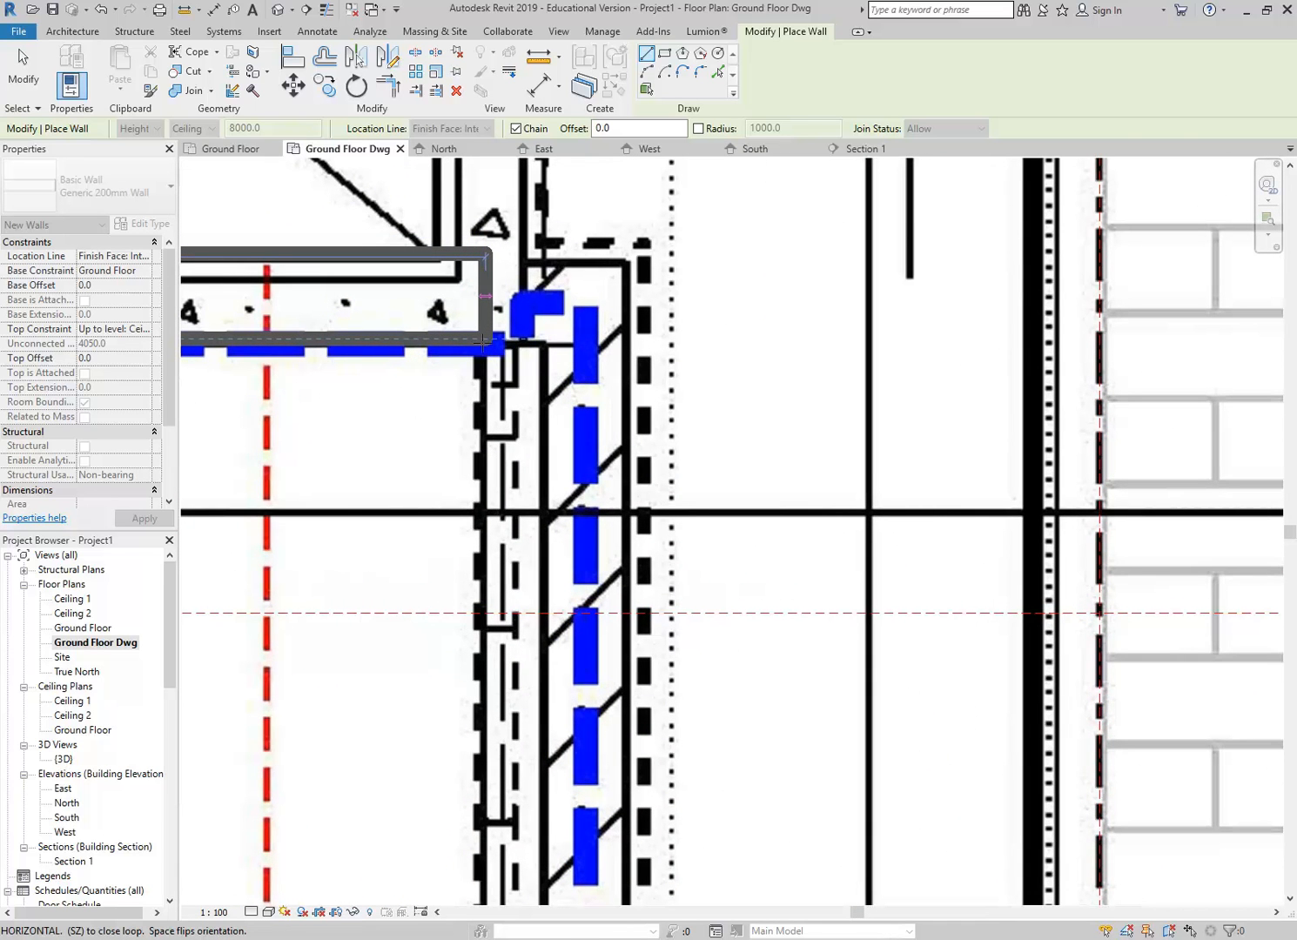
scroll(541, 343, "up", 2)
scroll(539, 344, "up", 1)
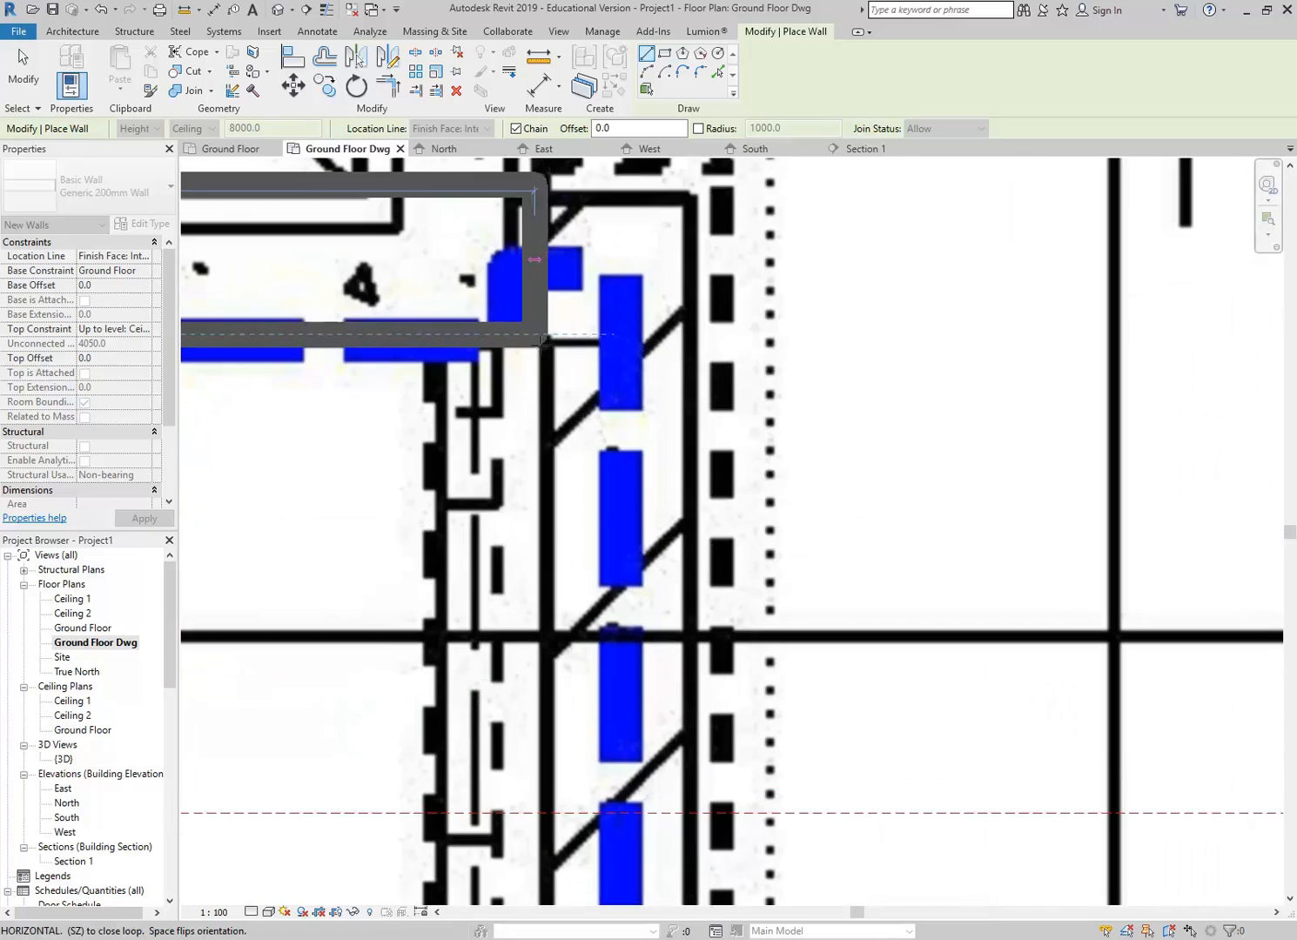
scroll(557, 344, "down", 3)
scroll(575, 345, "down", 1)
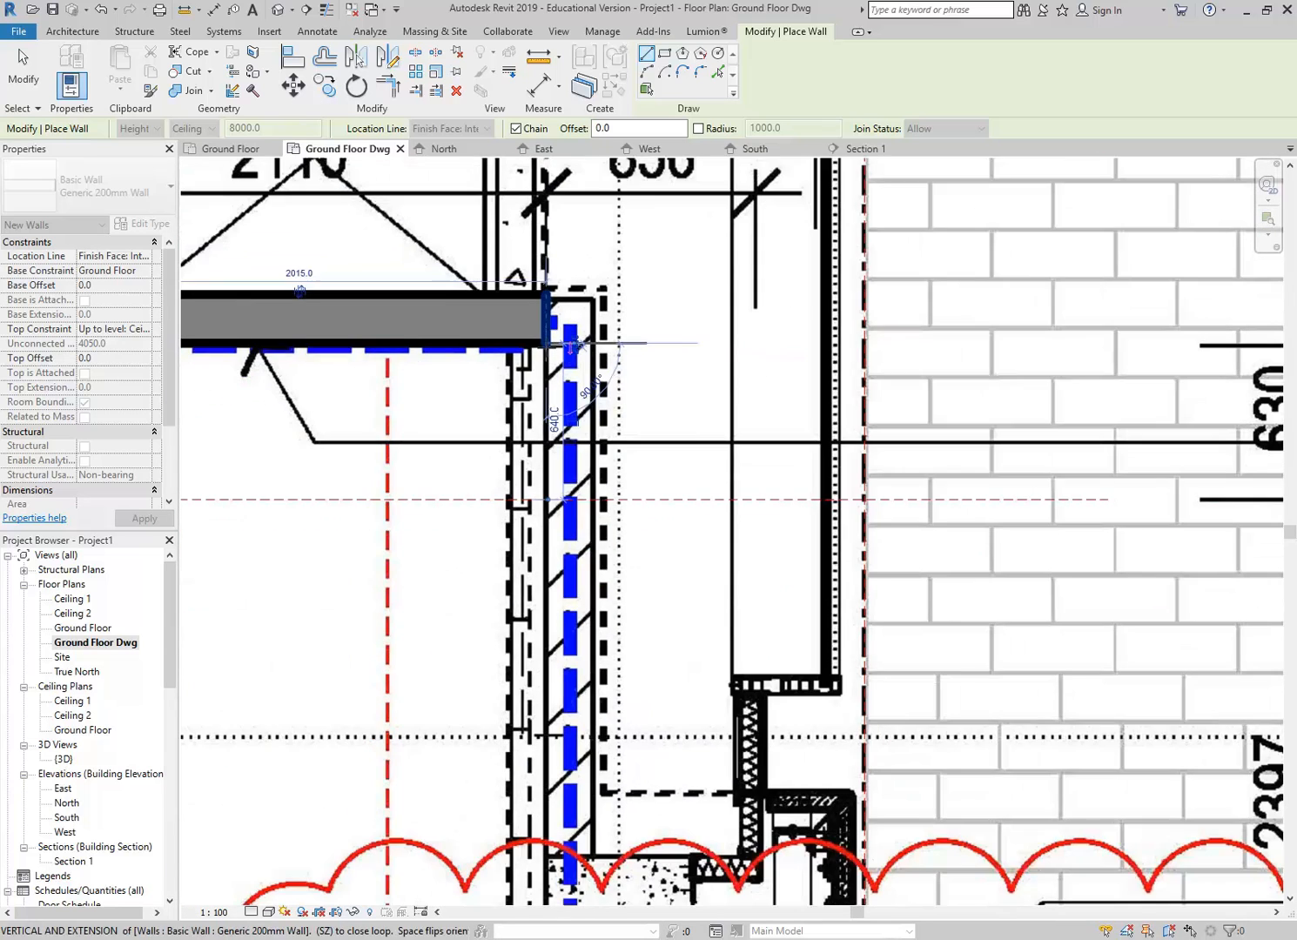
Step: Draw the wall down along the hatched wall's inner face to the concrete column's top edge and end the chain
middle_click_drag(552, 696, 541, 281)
scroll(542, 281, "down", 2)
scroll(544, 388, "up", 3)
middle_click_drag(544, 387, 510, 459)
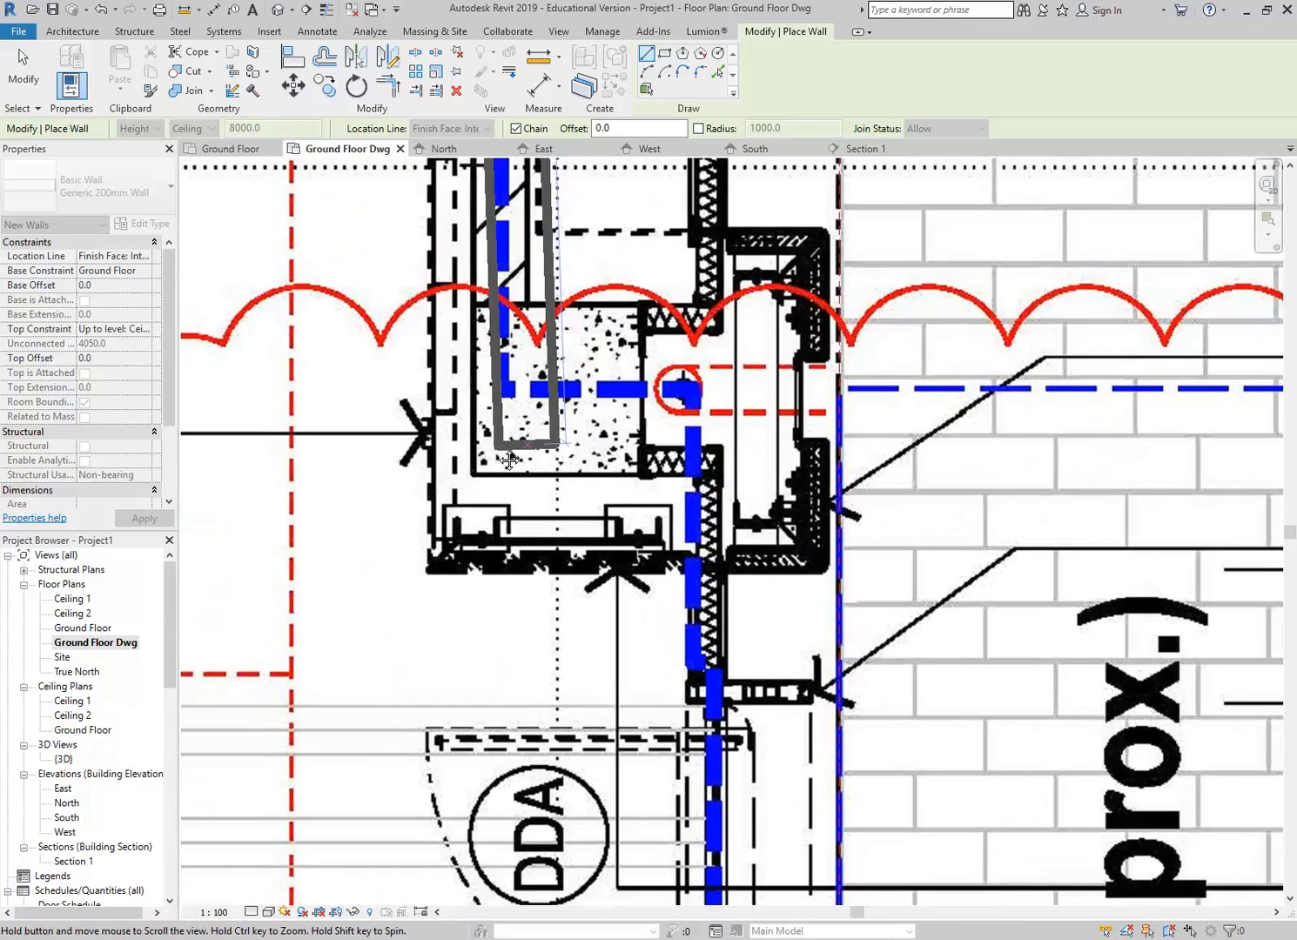
scroll(505, 374, "up", 3)
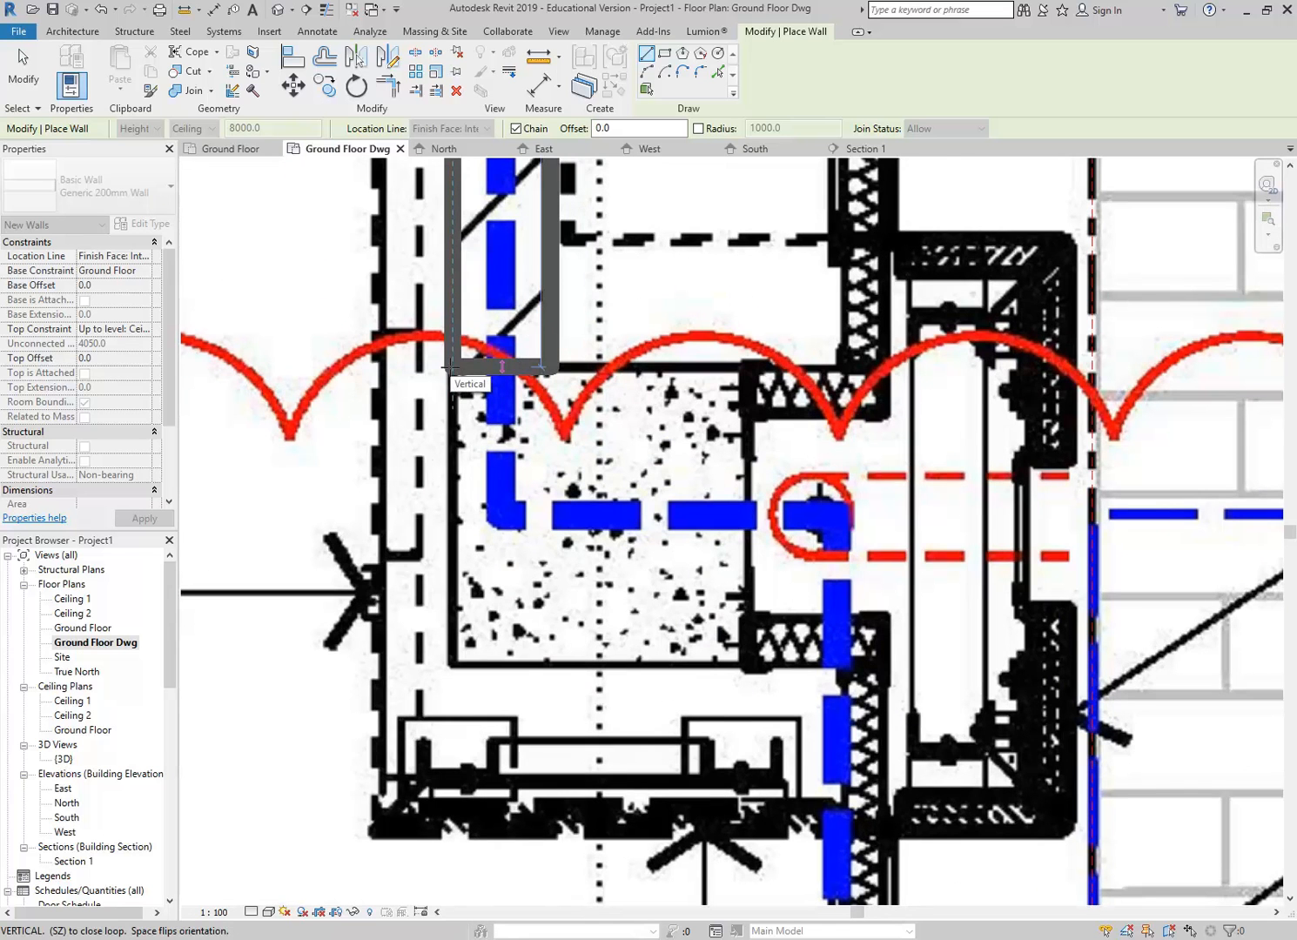
left_click(452, 367)
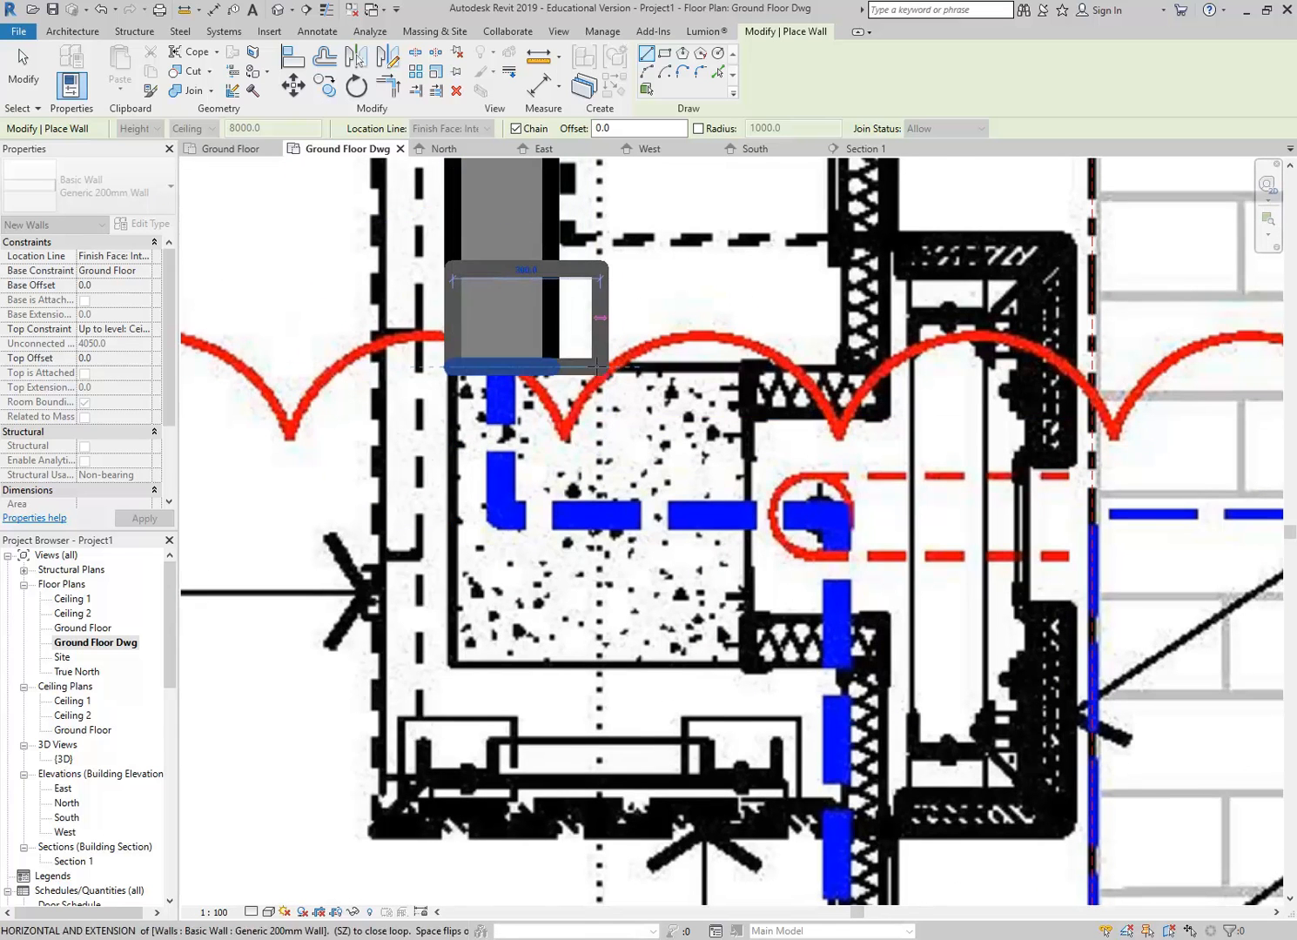
right_click(447, 359)
left_click(487, 373)
scroll(875, 508, "down", 1)
scroll(589, 354, "down", 1)
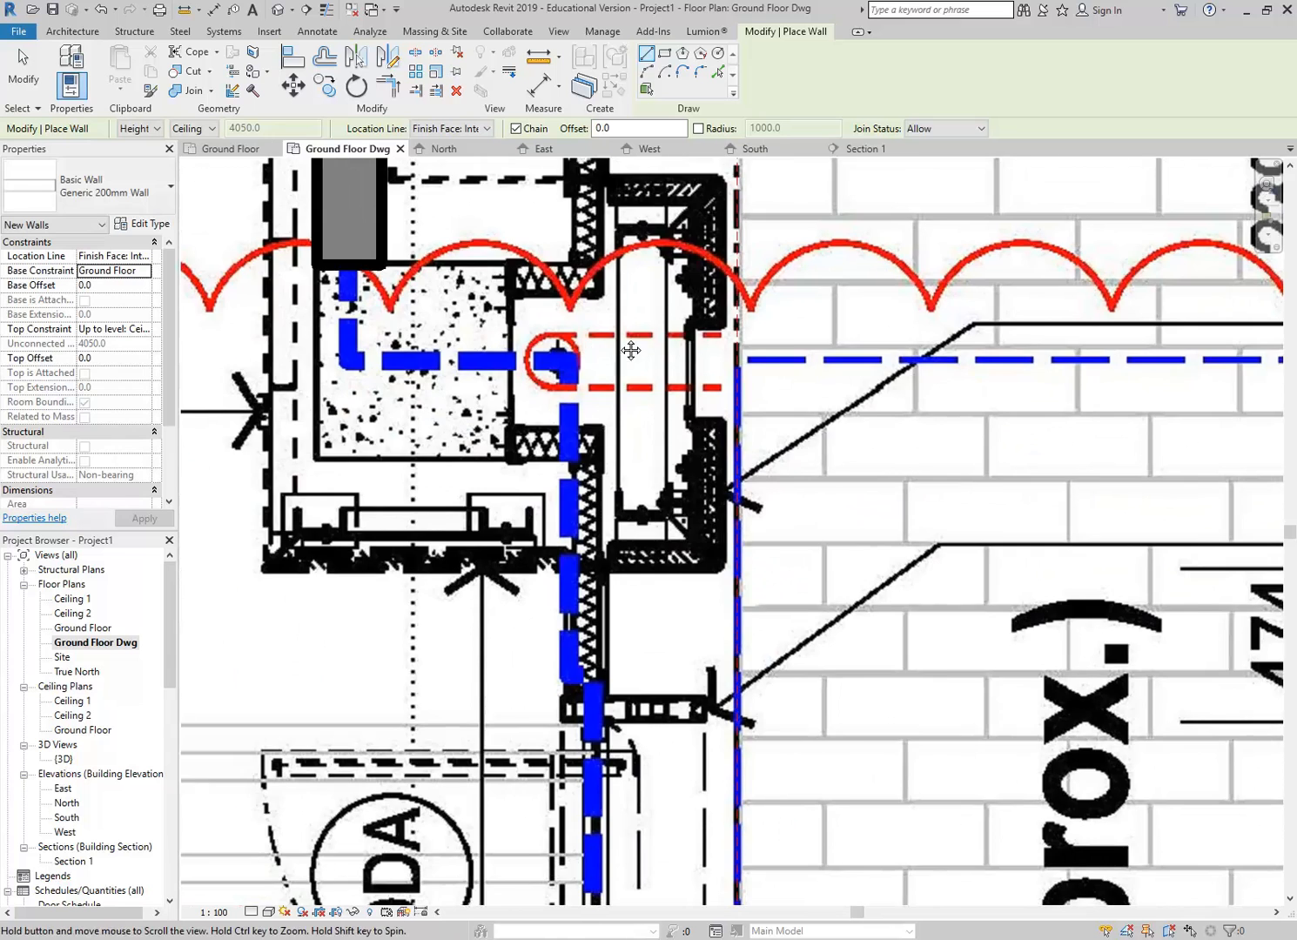
scroll(603, 441, "down", 2)
middle_click_drag(604, 425, 592, 538)
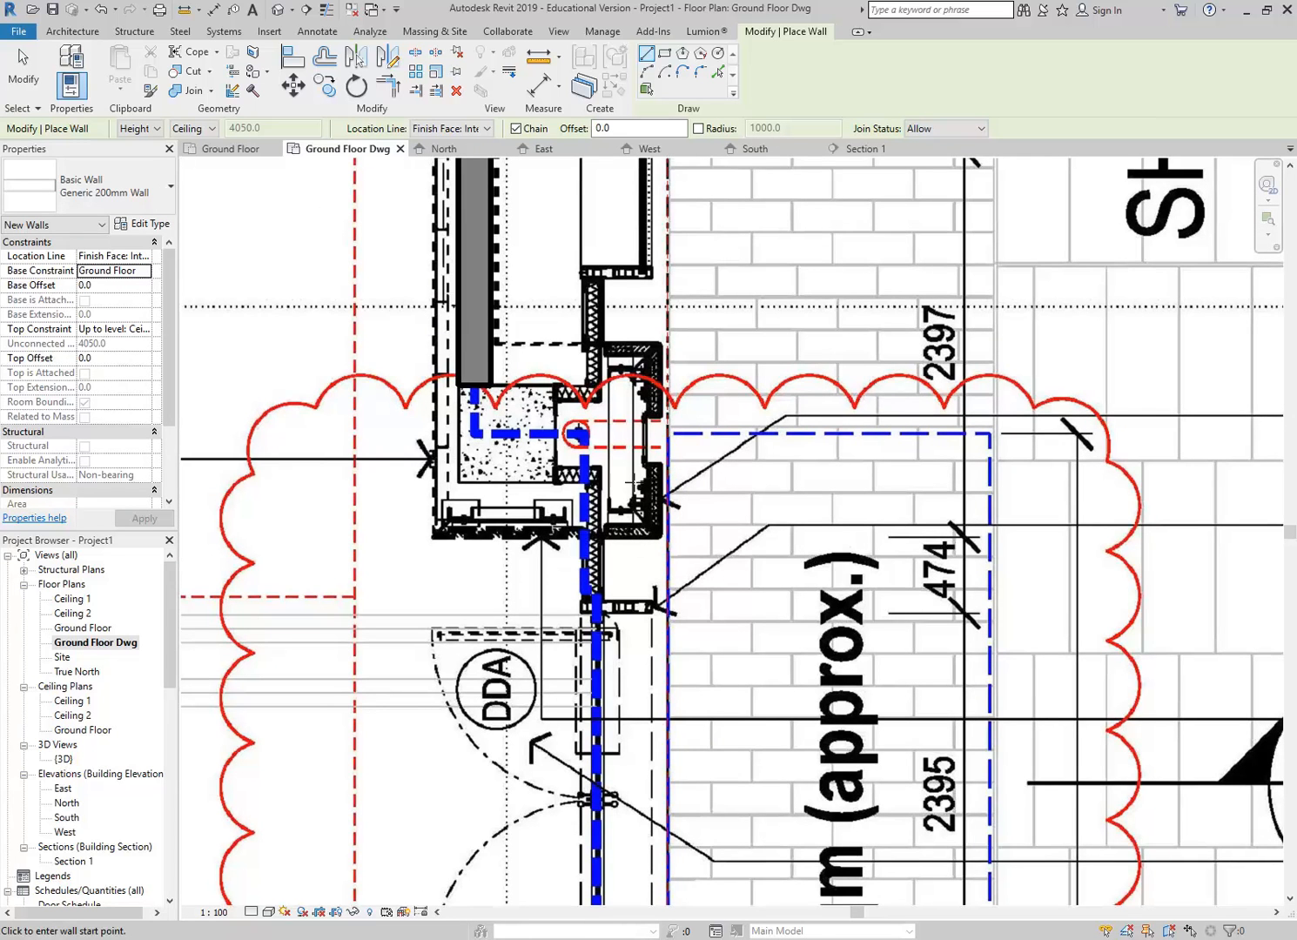
scroll(589, 583, "up", 2)
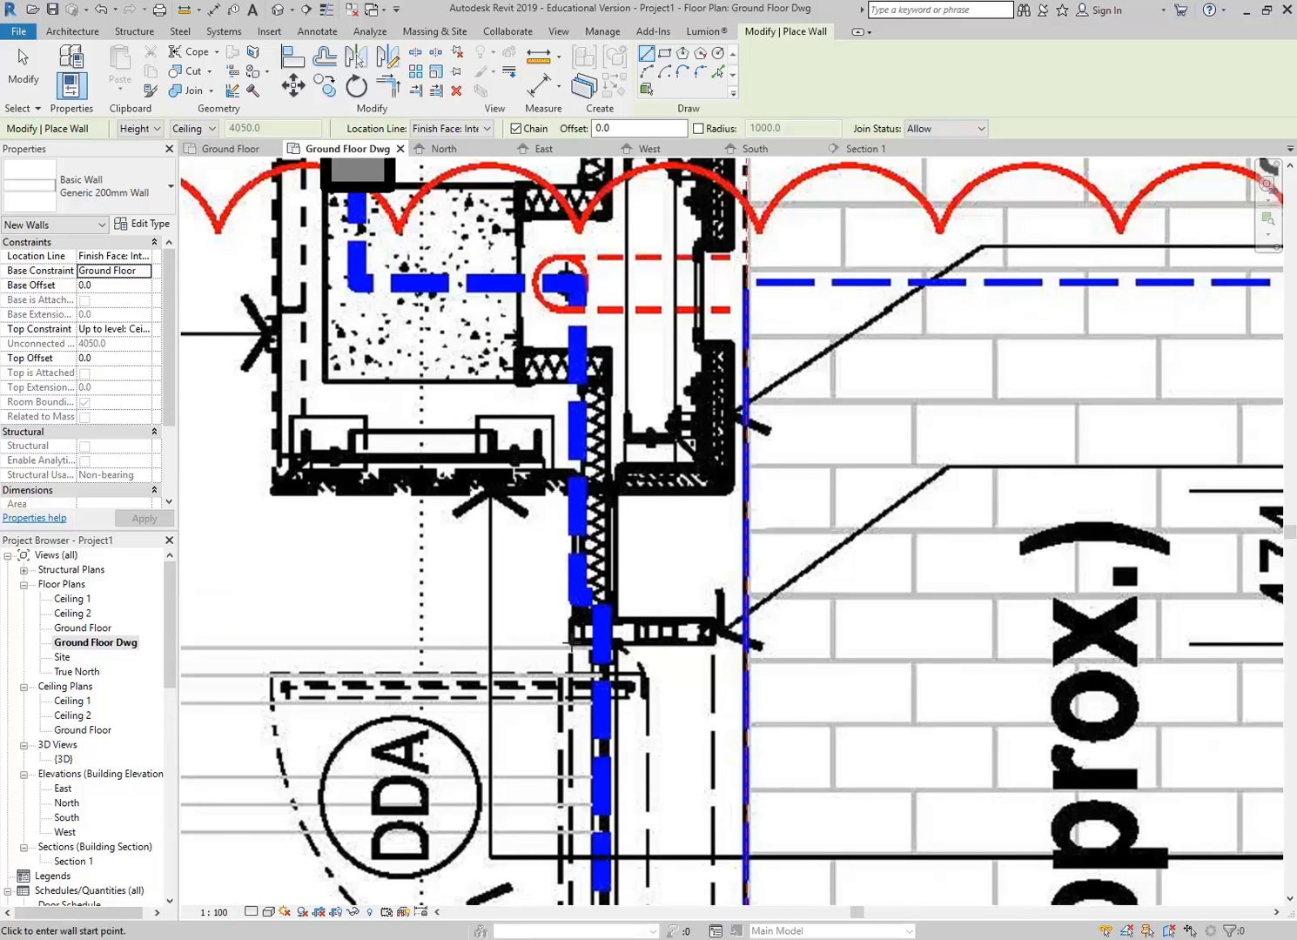
scroll(566, 605, "up", 1)
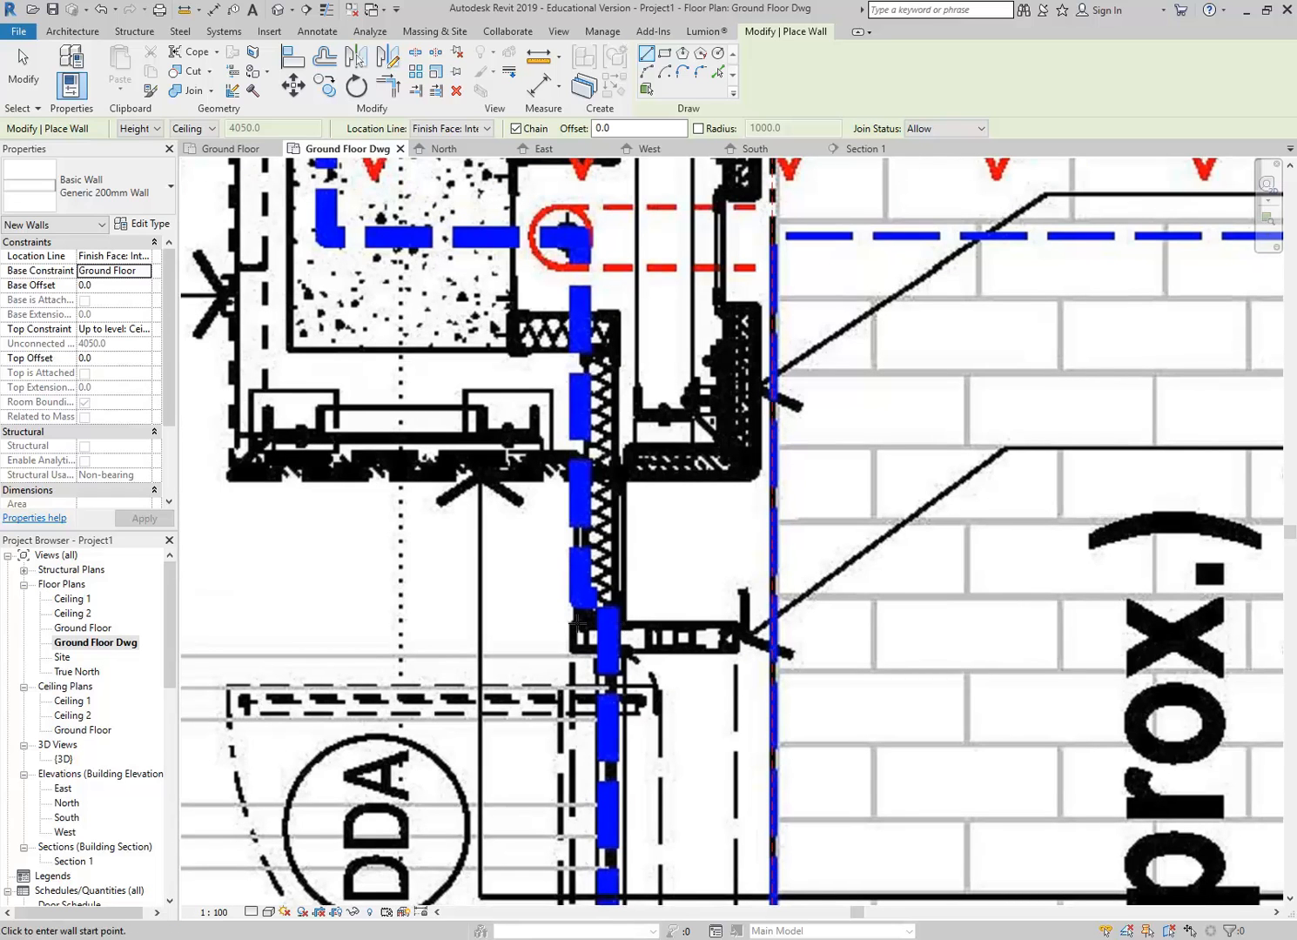
scroll(552, 609, "up", 2)
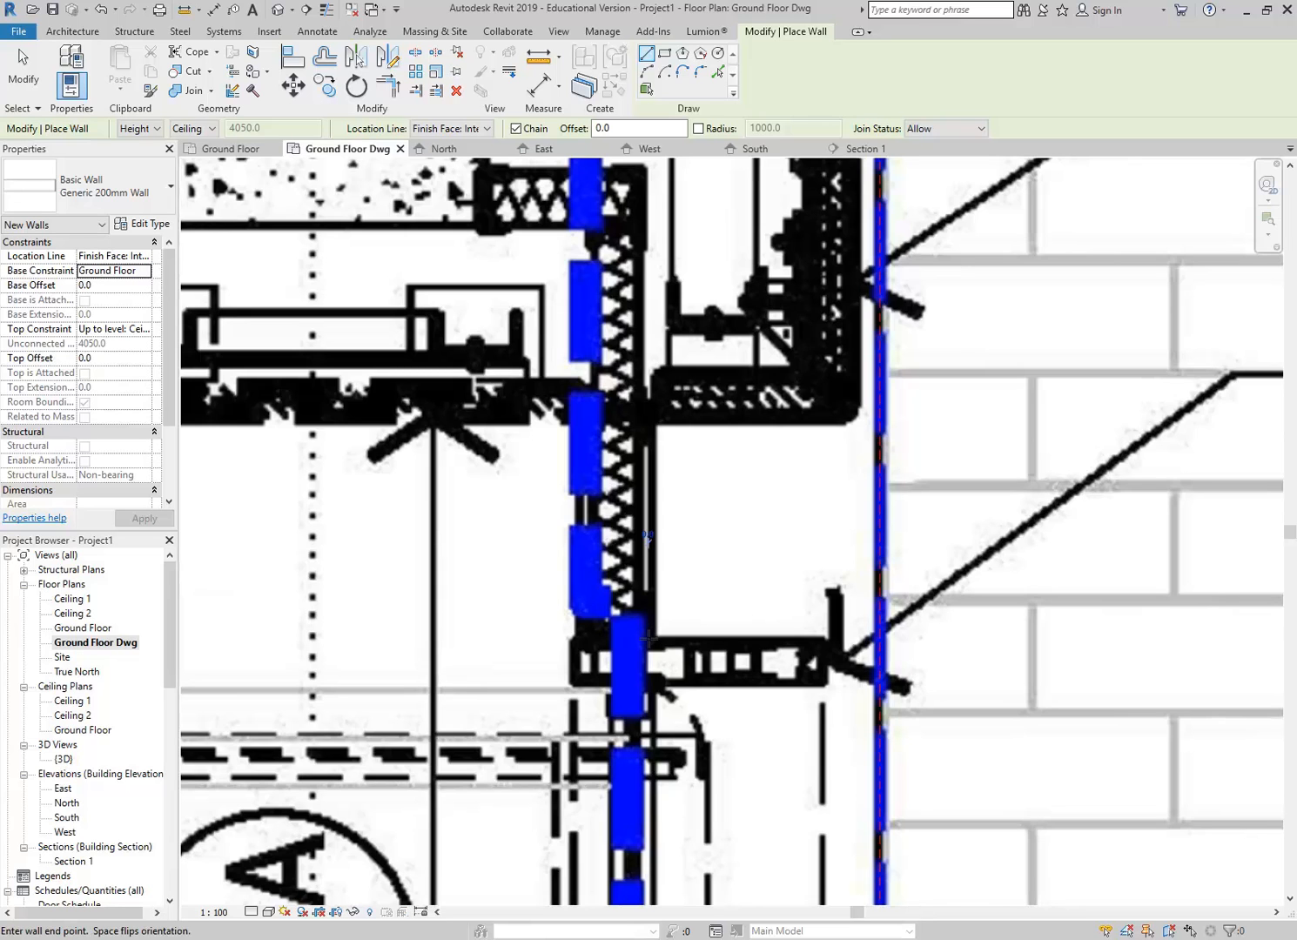
left_click(649, 638)
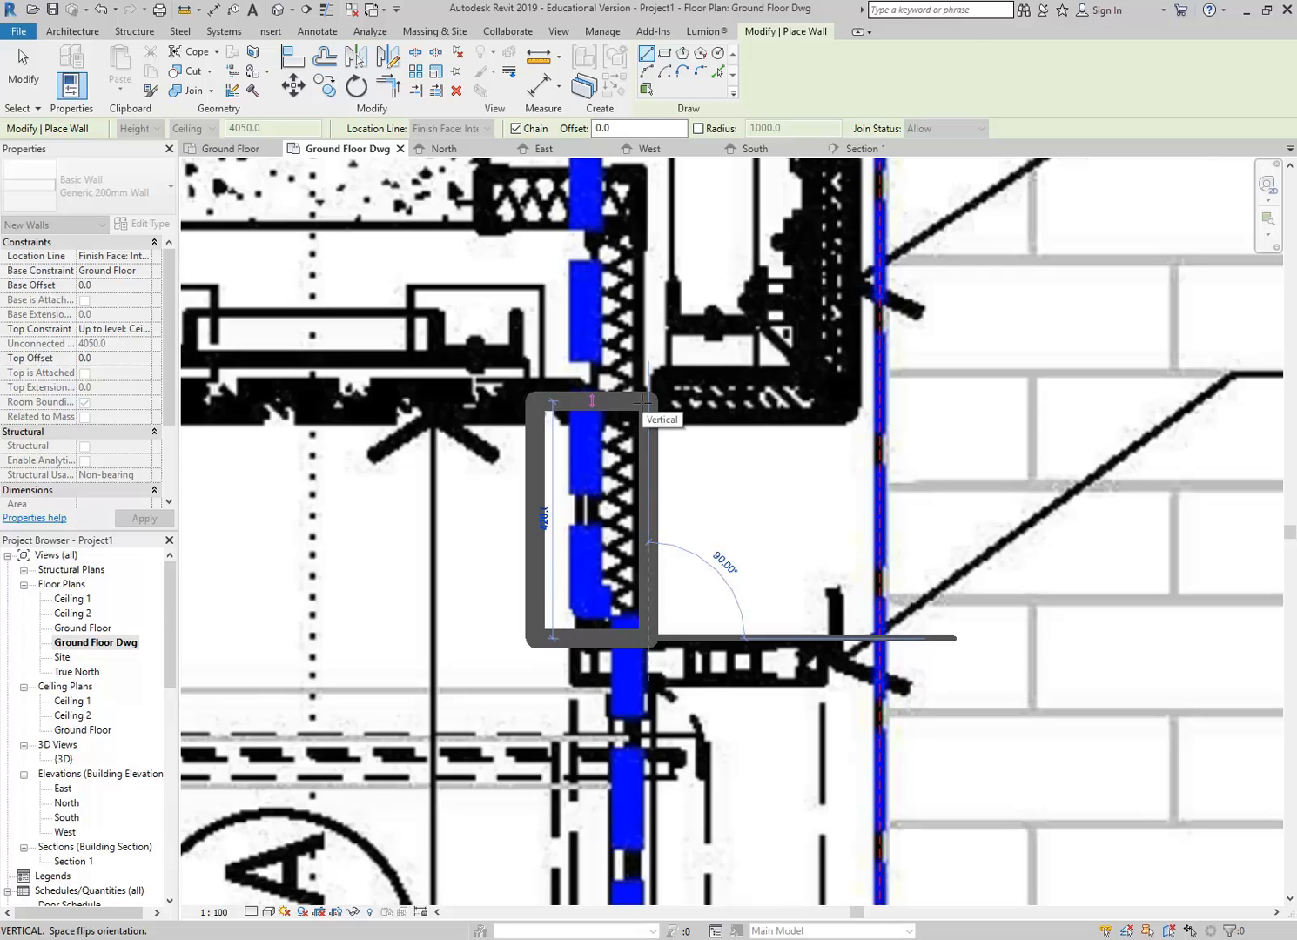
key("Escape")
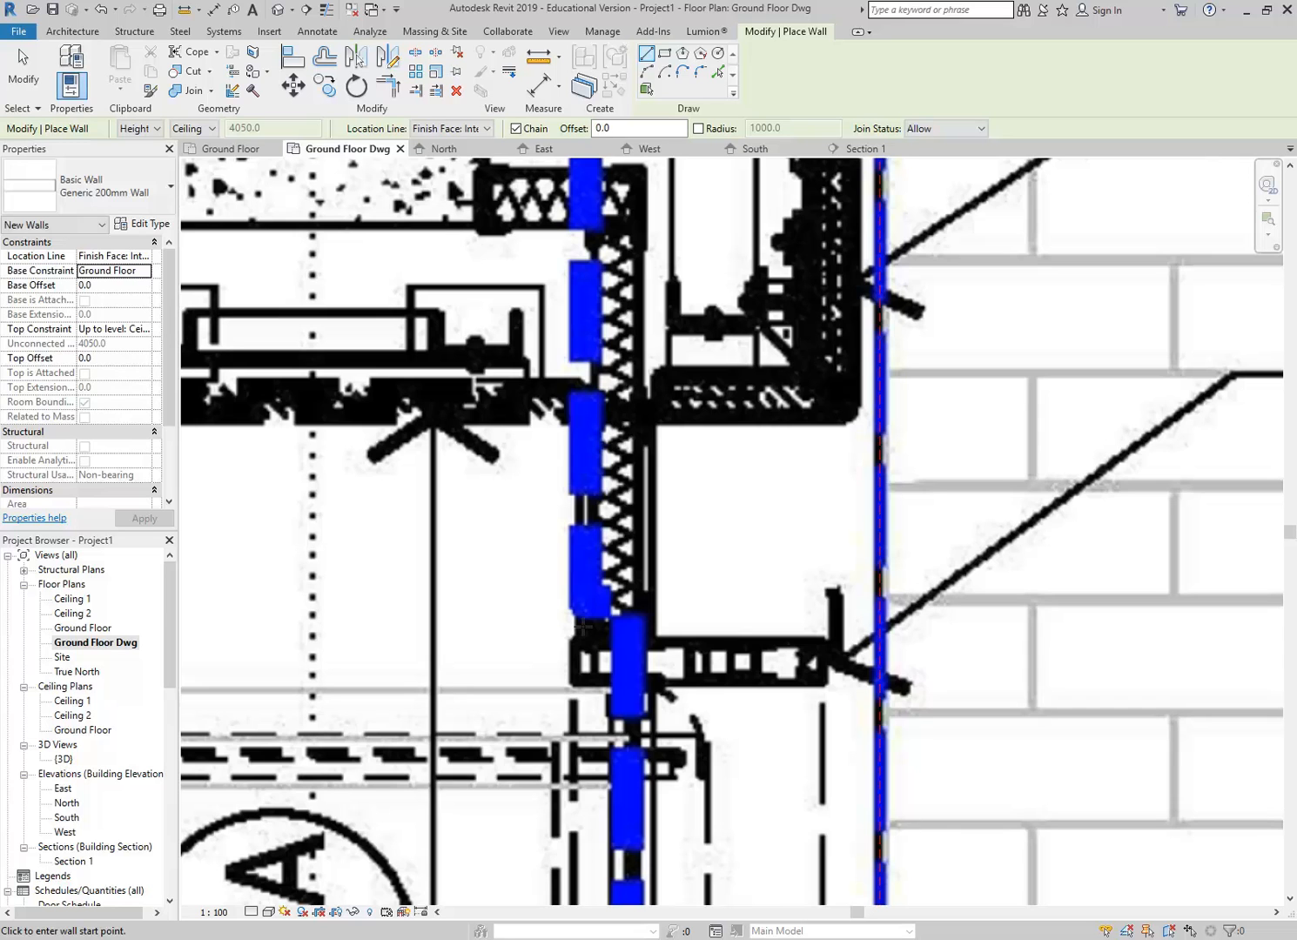
left_click(581, 625)
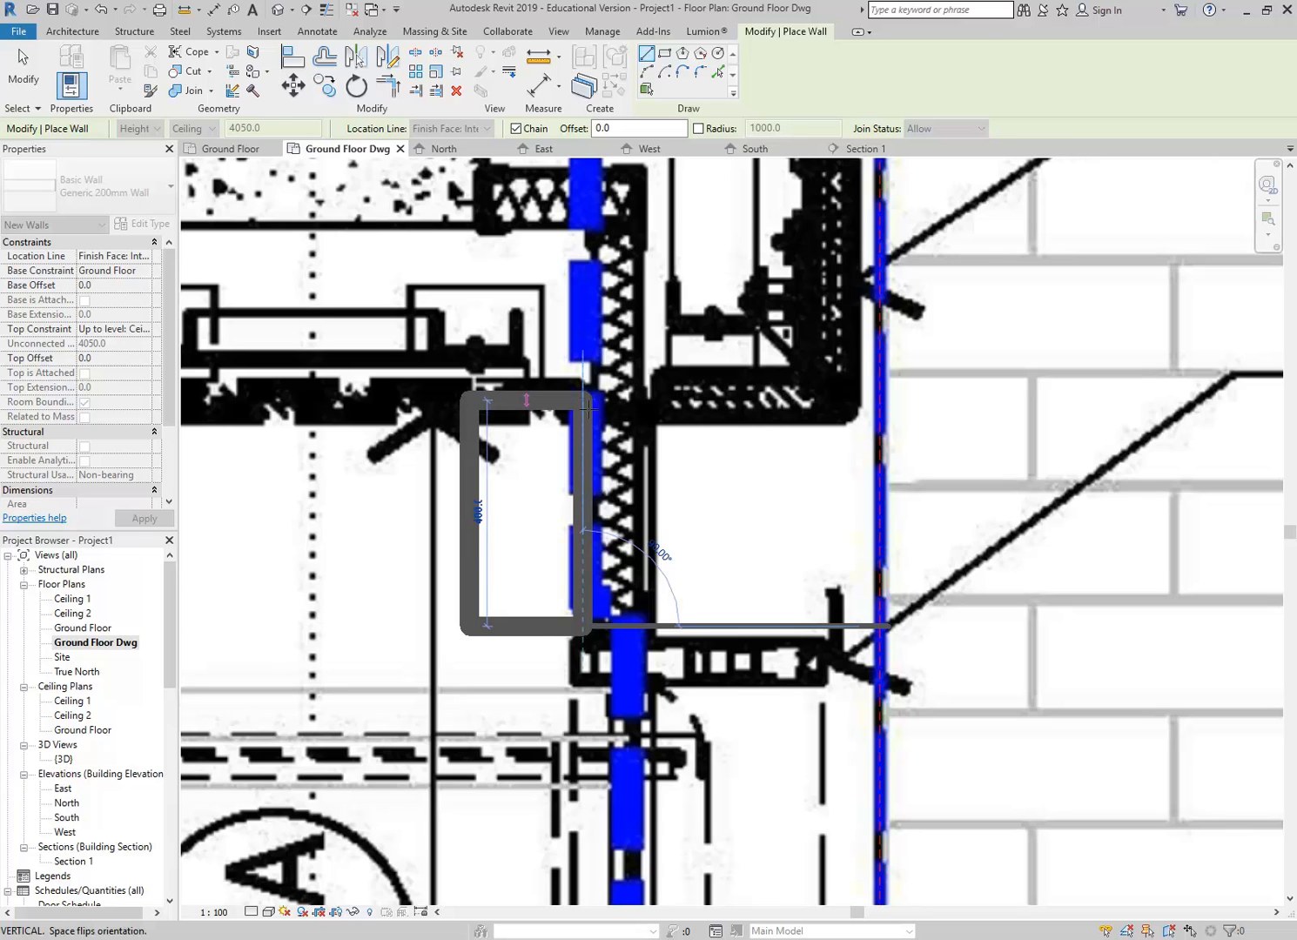
key("Escape")
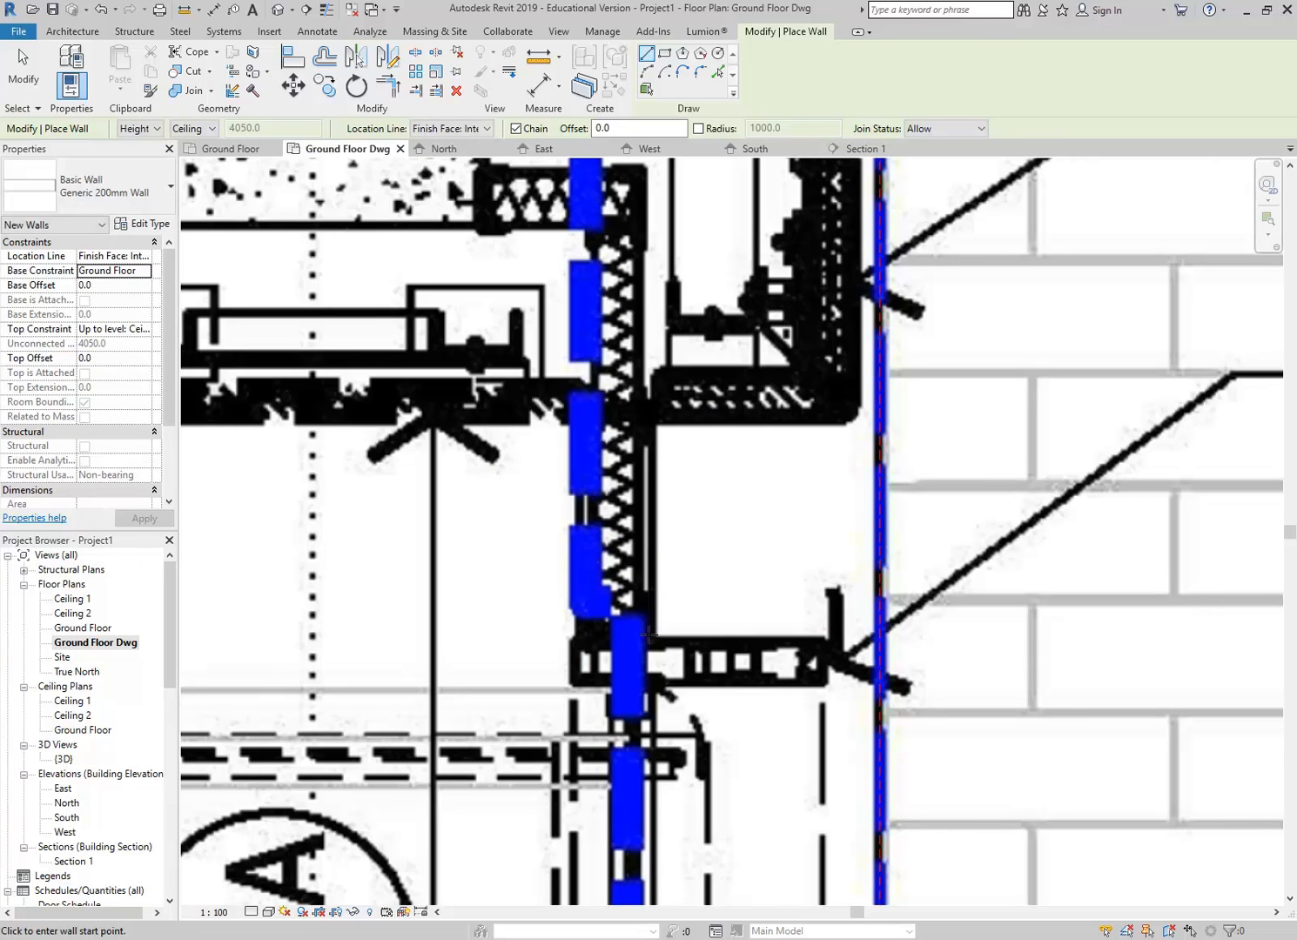
left_click(647, 640)
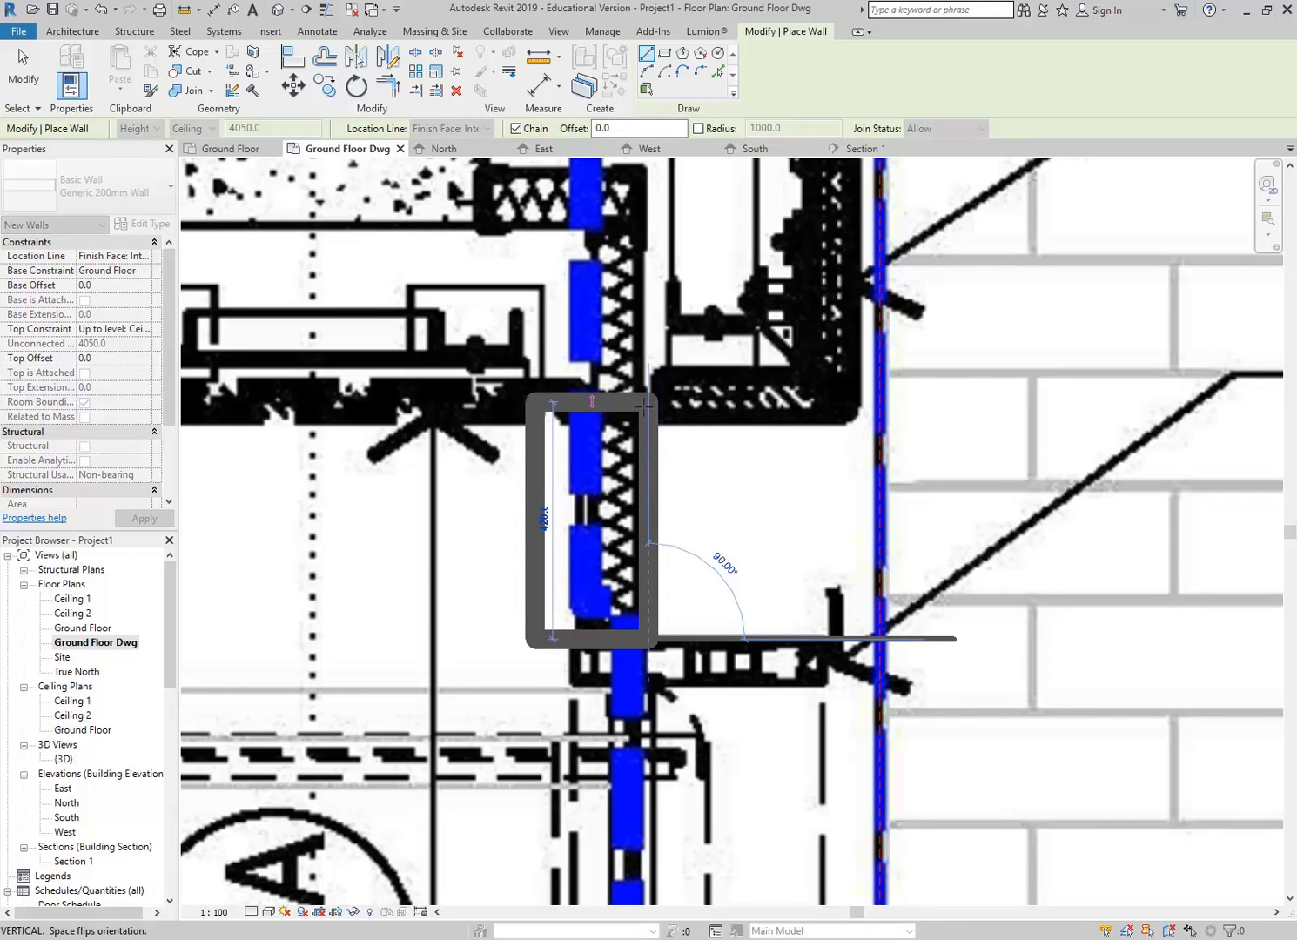
key("Escape")
Step: Change the wall type to Generic 100mm Wall
left_click(116, 191)
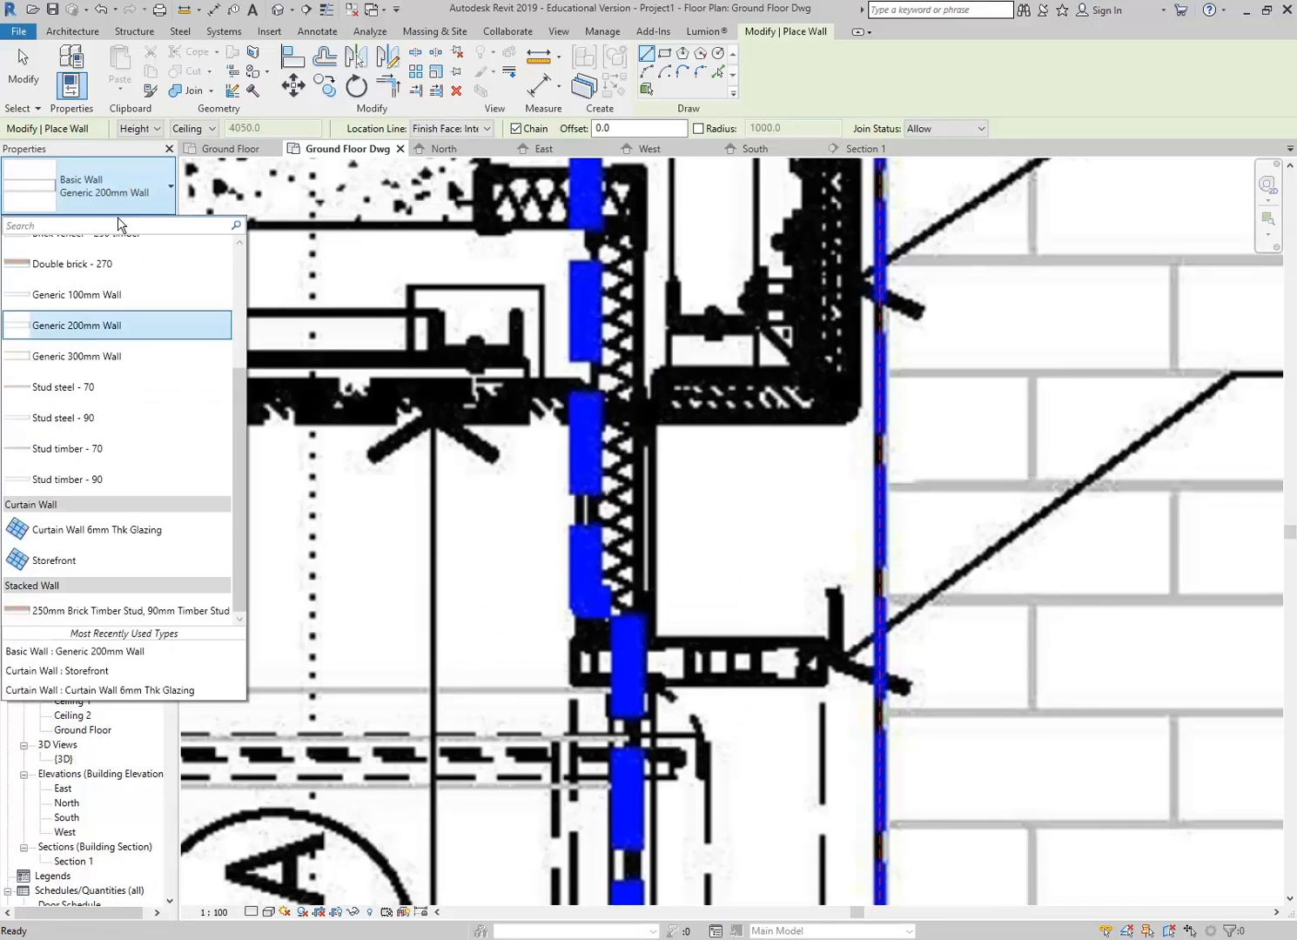
left_click(84, 296)
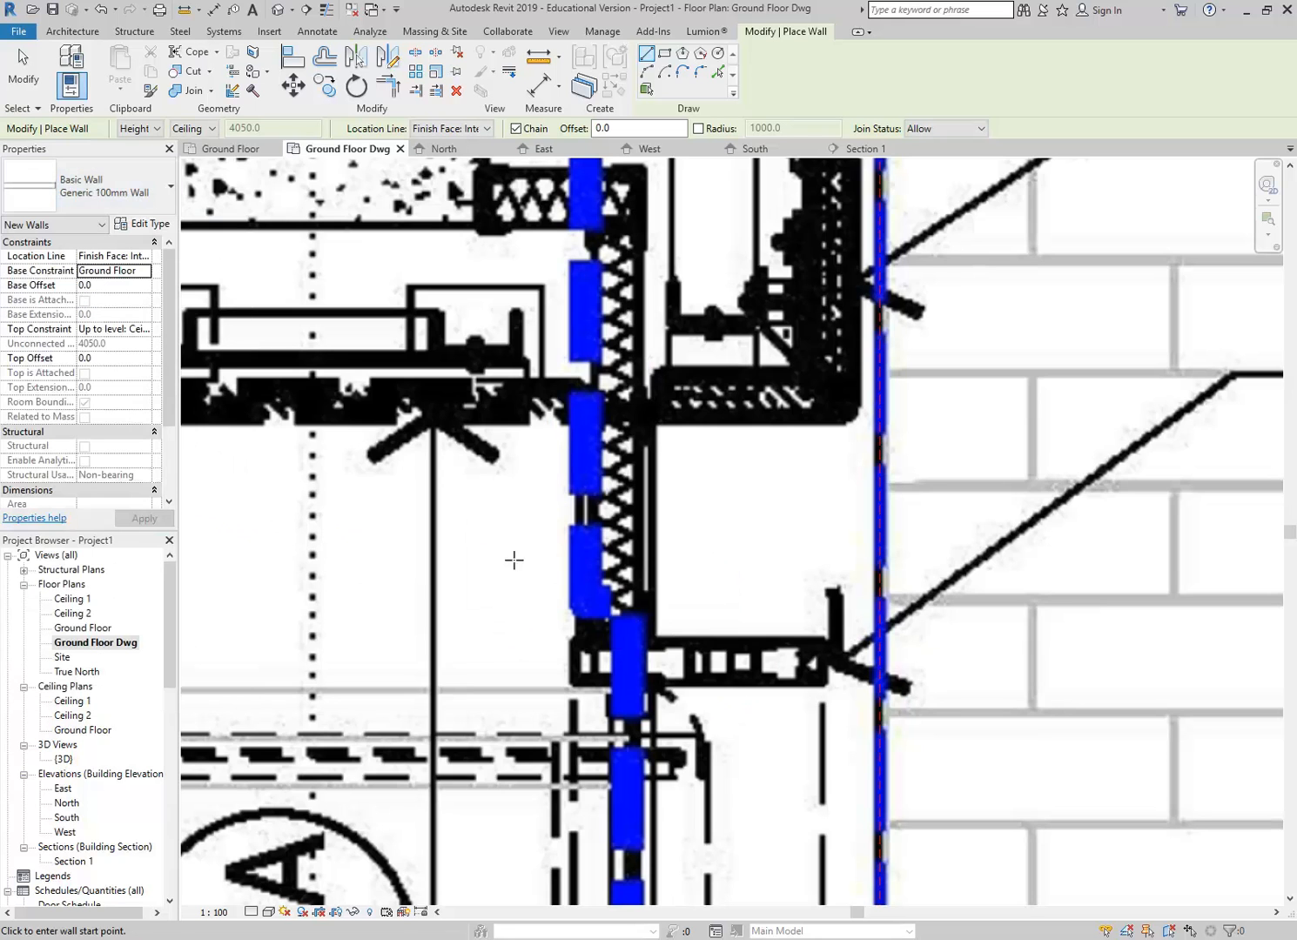
left_click(648, 634)
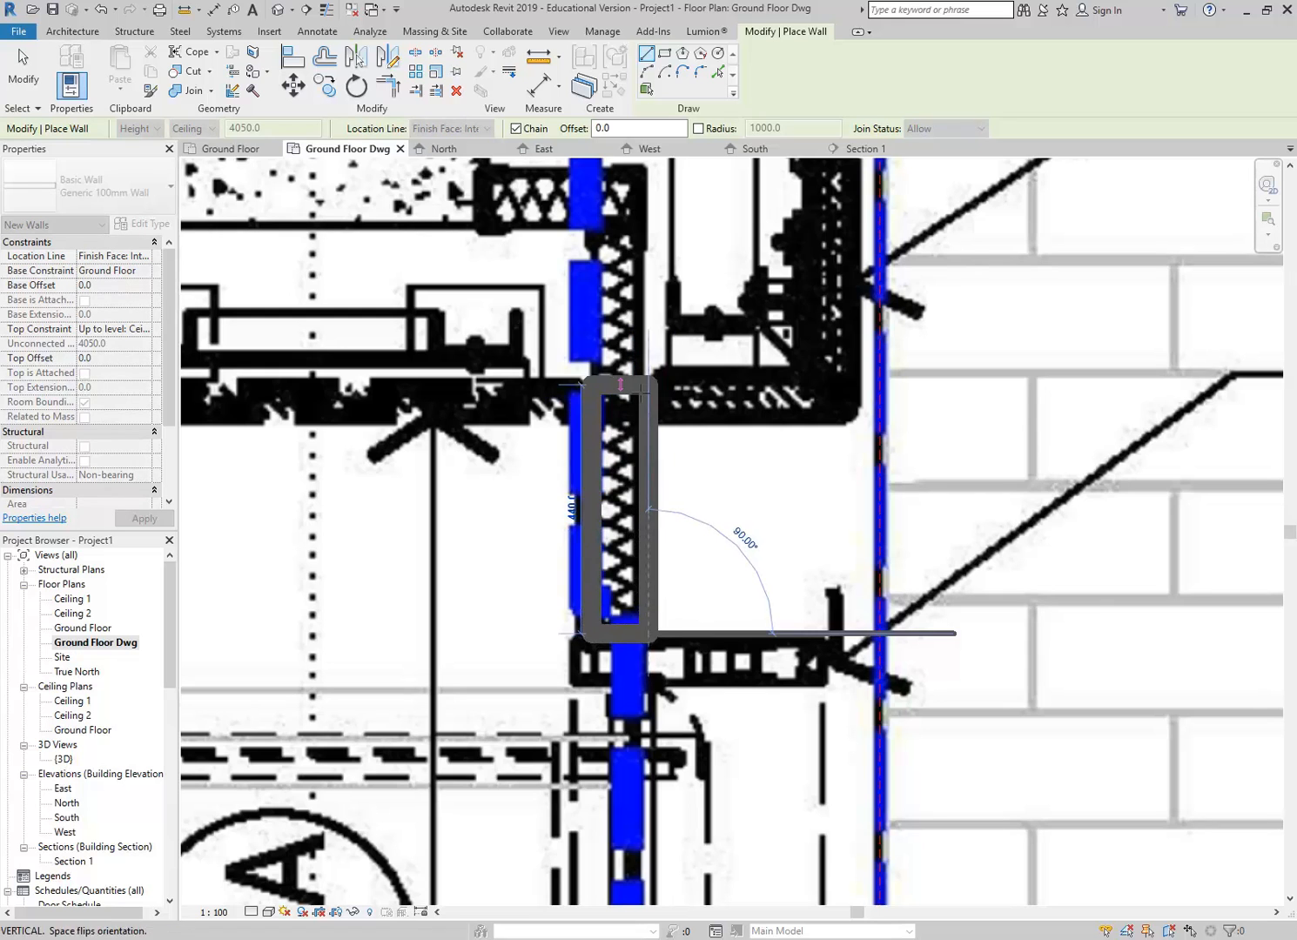
key("Escape")
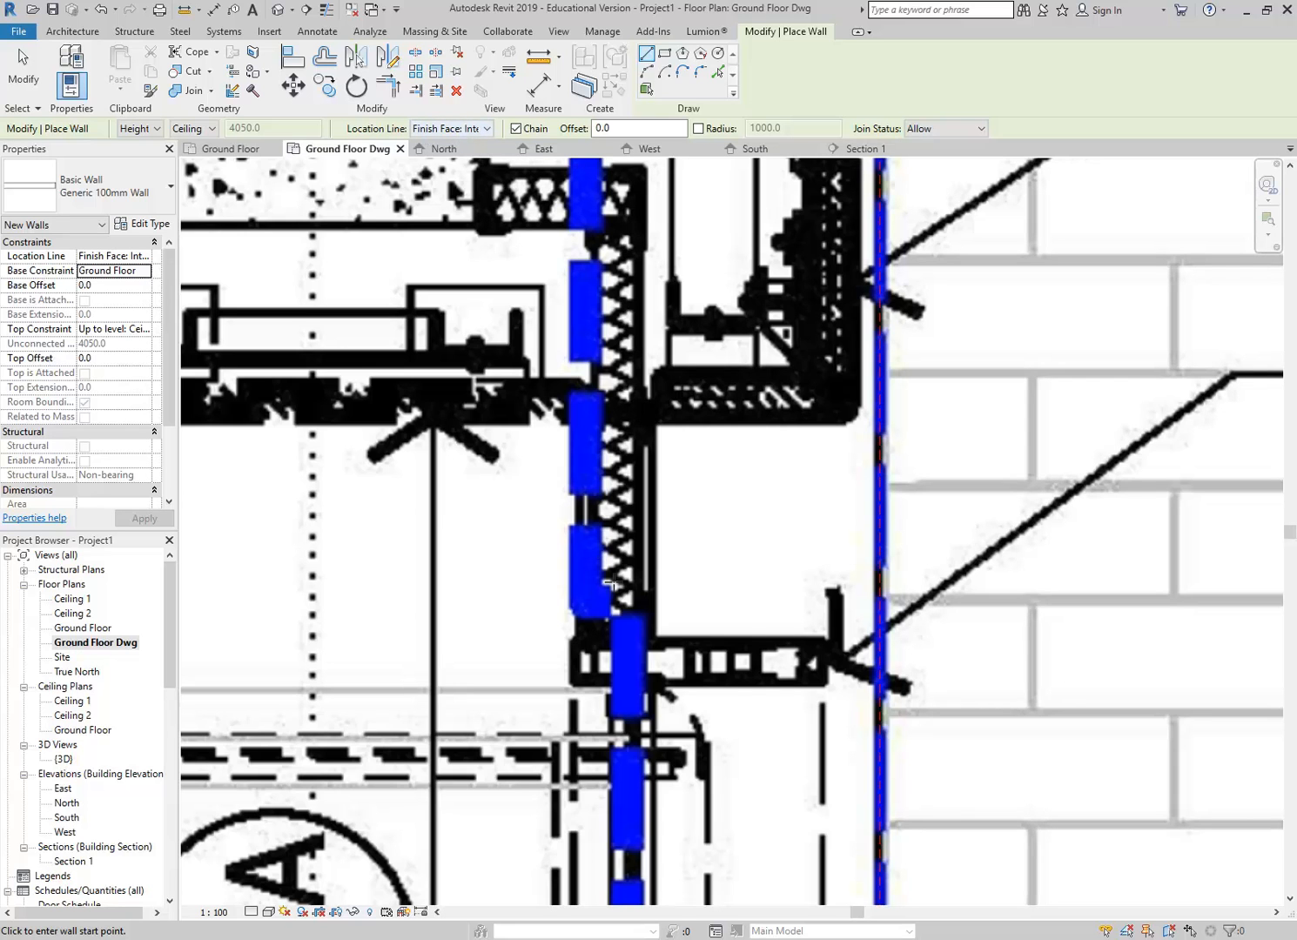
left_click(645, 633)
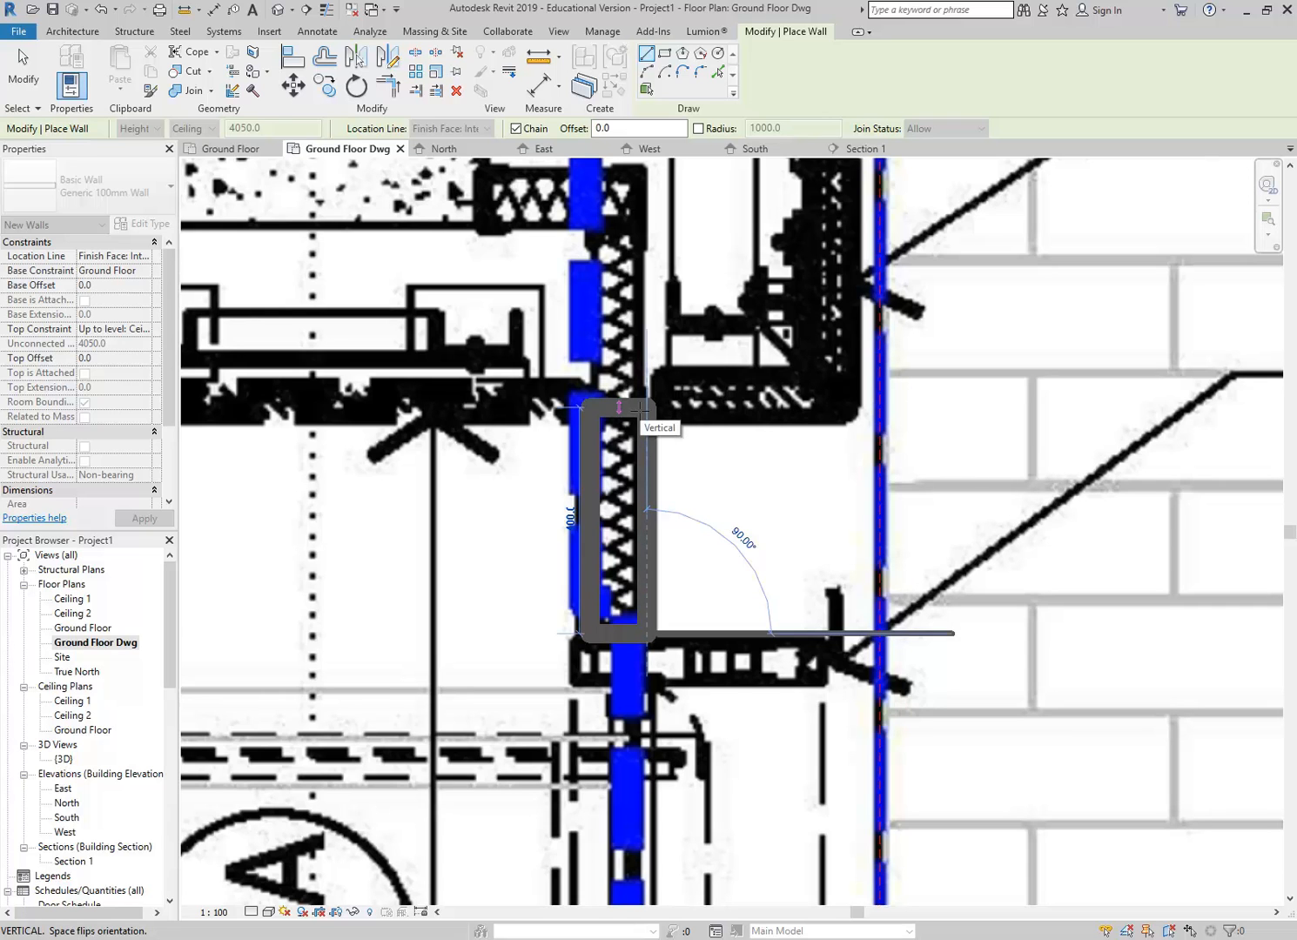
key("Escape")
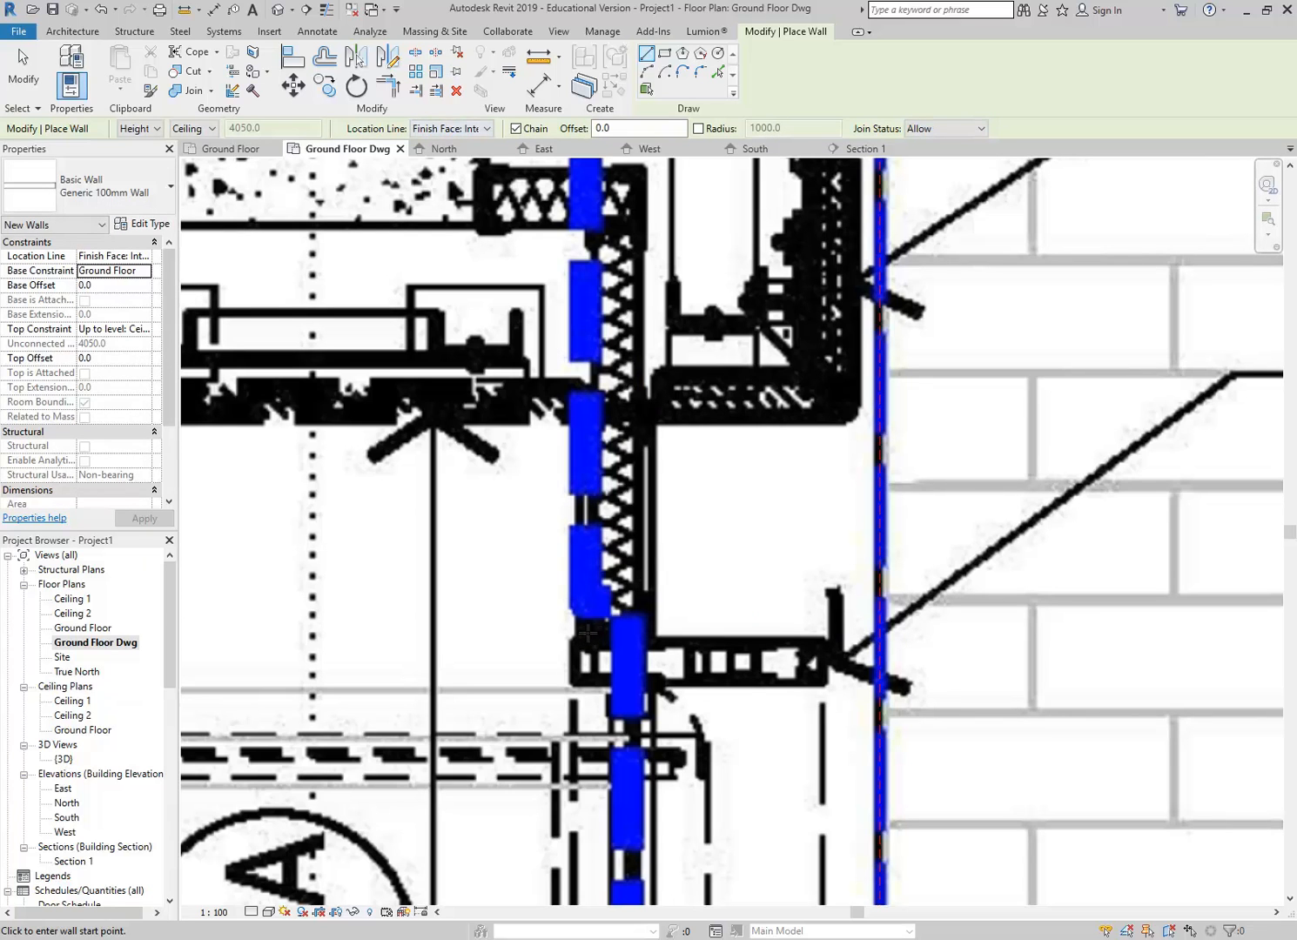
Step: Draw a 420 mm long 100 mm wall over the hatched stub between the DDA door and the column, flip its orientation, and finish wall placement
left_click(582, 639)
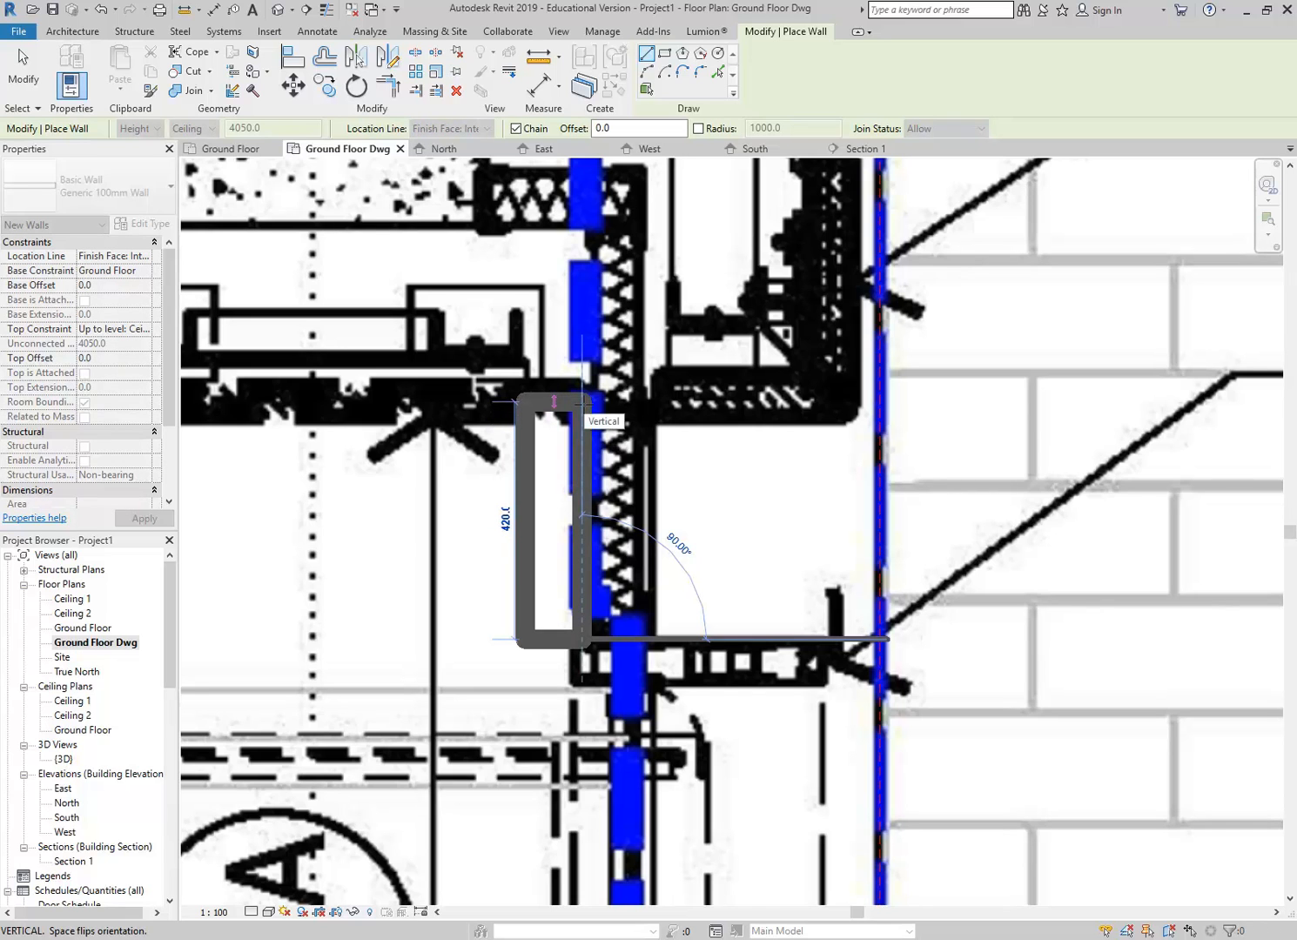
key("space")
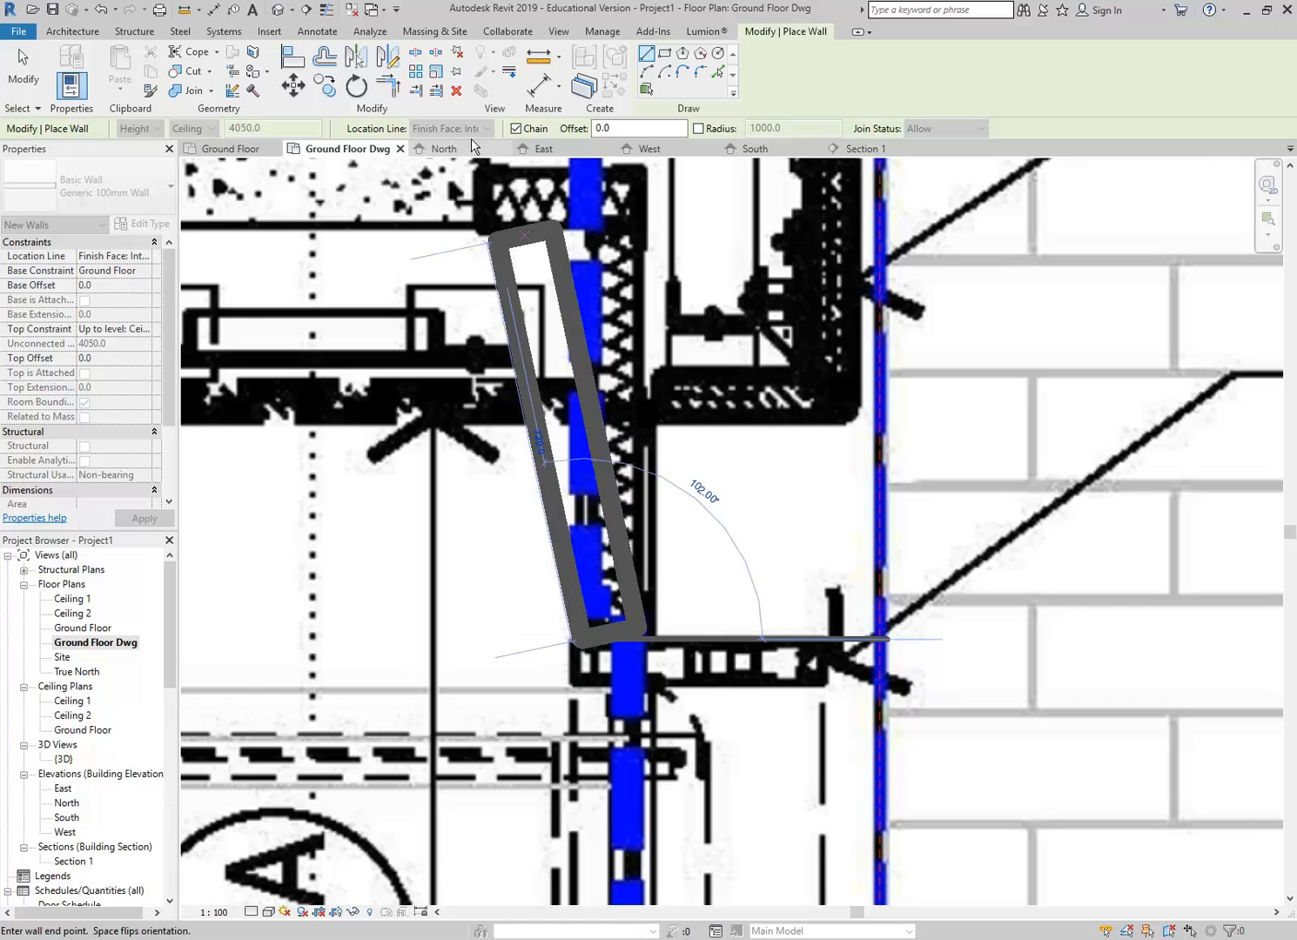
left_click(581, 401)
scroll(559, 366, "down", 2)
mouse_move(559, 365)
middle_mouse_down()
mouse_move(640, 320)
mouse_move(631, 319)
middle_mouse_up()
right_click(472, 329)
left_click(529, 341)
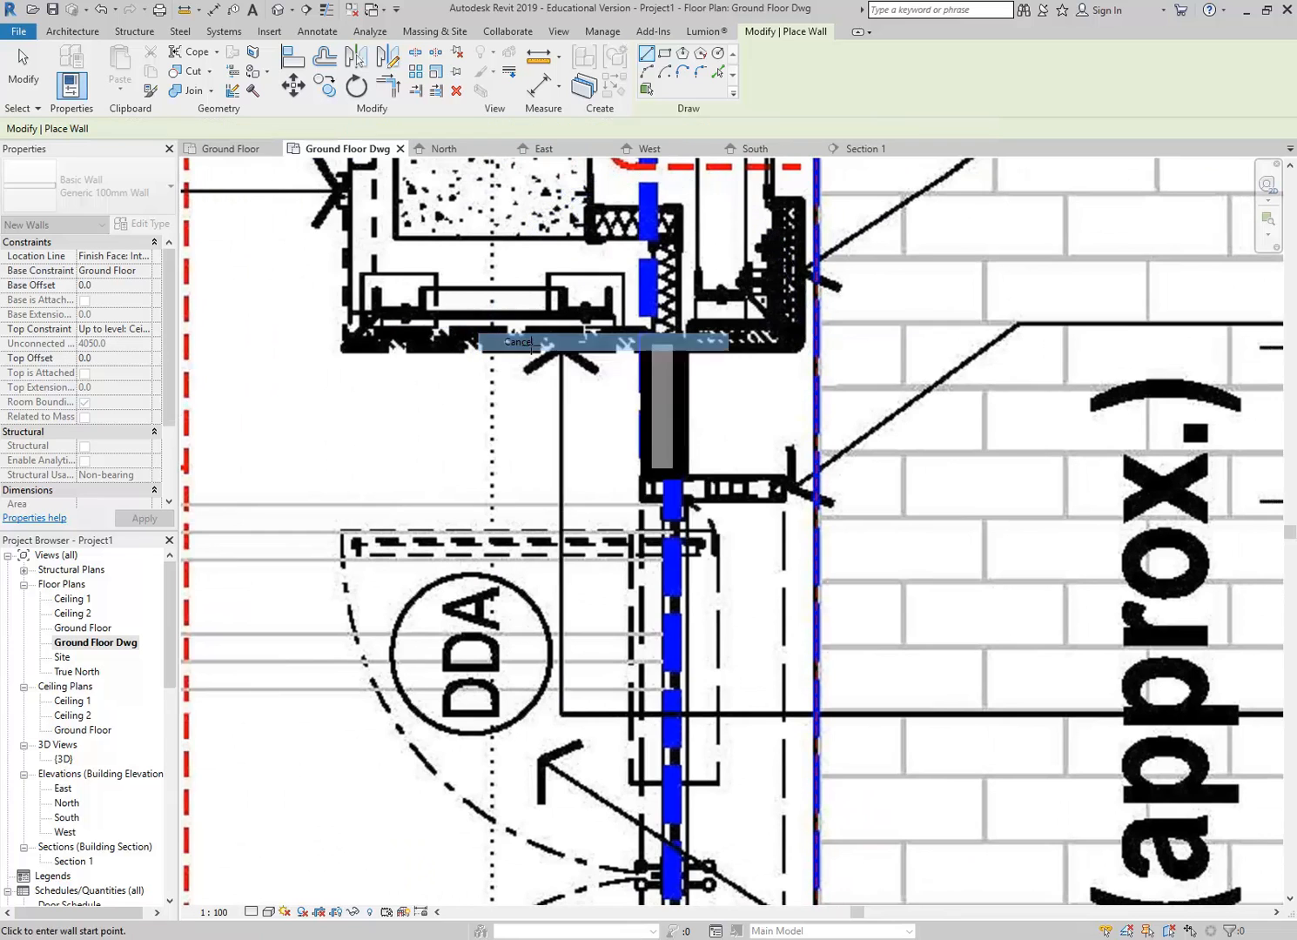
right_click(531, 344)
left_click(575, 358)
Step: Copy the 420 mm long wall from its lower endpoint to the matching hatched stub just above the lower concrete column
scroll(581, 331, "down", 3)
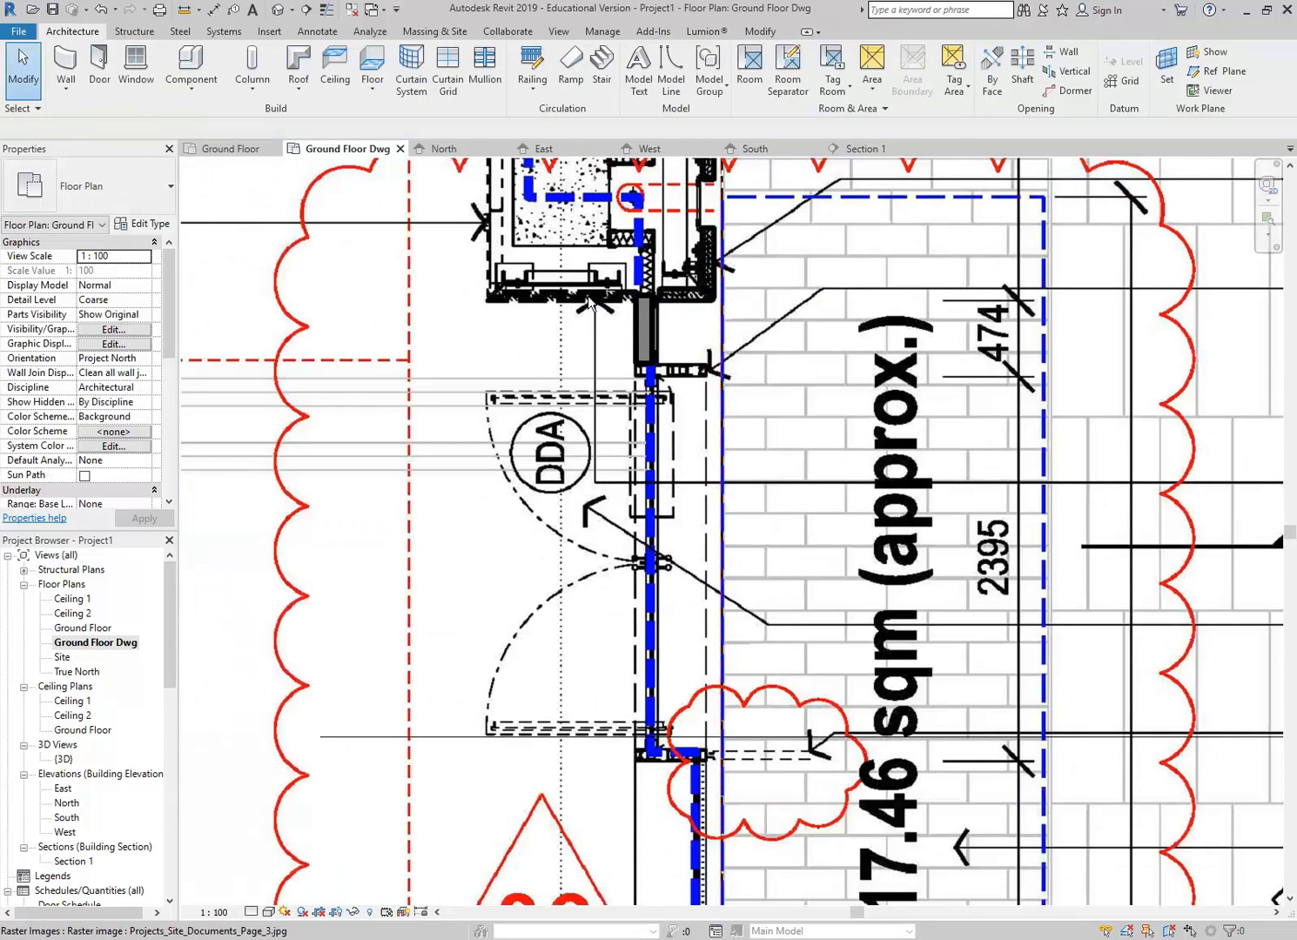
scroll(599, 383, "down", 3)
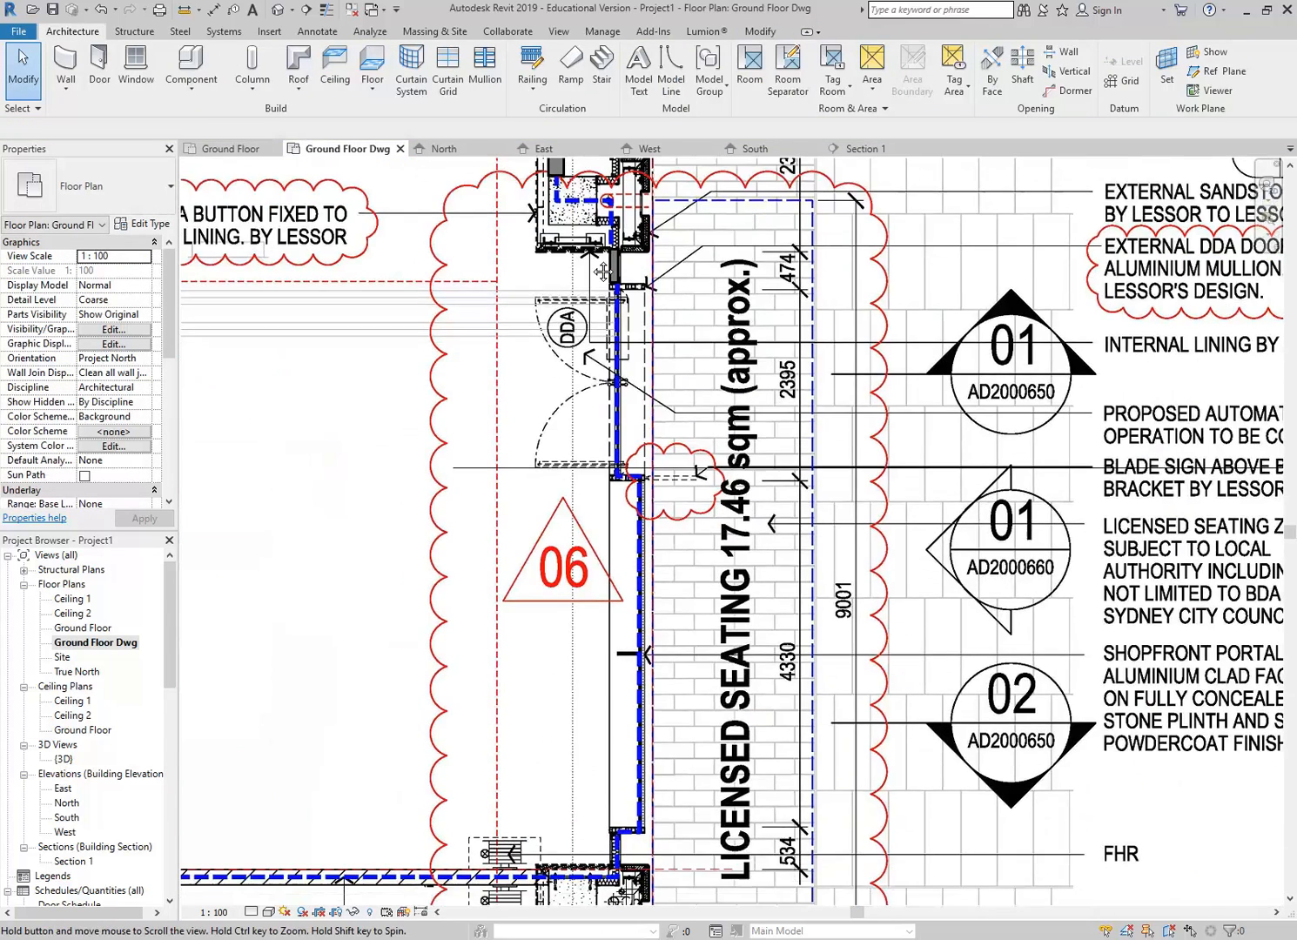
scroll(599, 806, "up", 5)
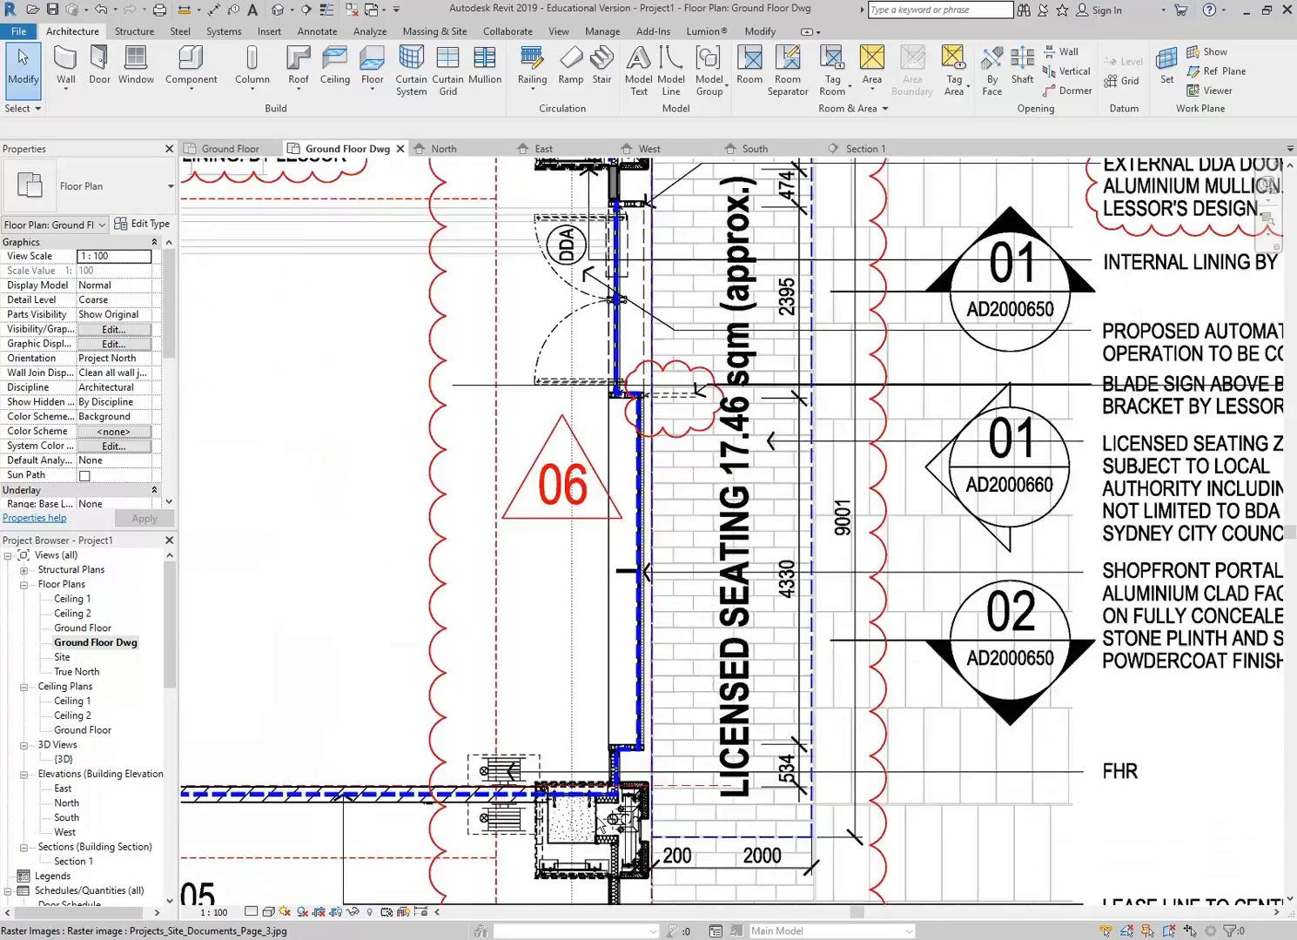
scroll(576, 551, "down", 3)
middle_click_drag(577, 554, 580, 746)
middle_click_drag(603, 335, 593, 482)
left_click(592, 326)
scroll(593, 329, "up", 2)
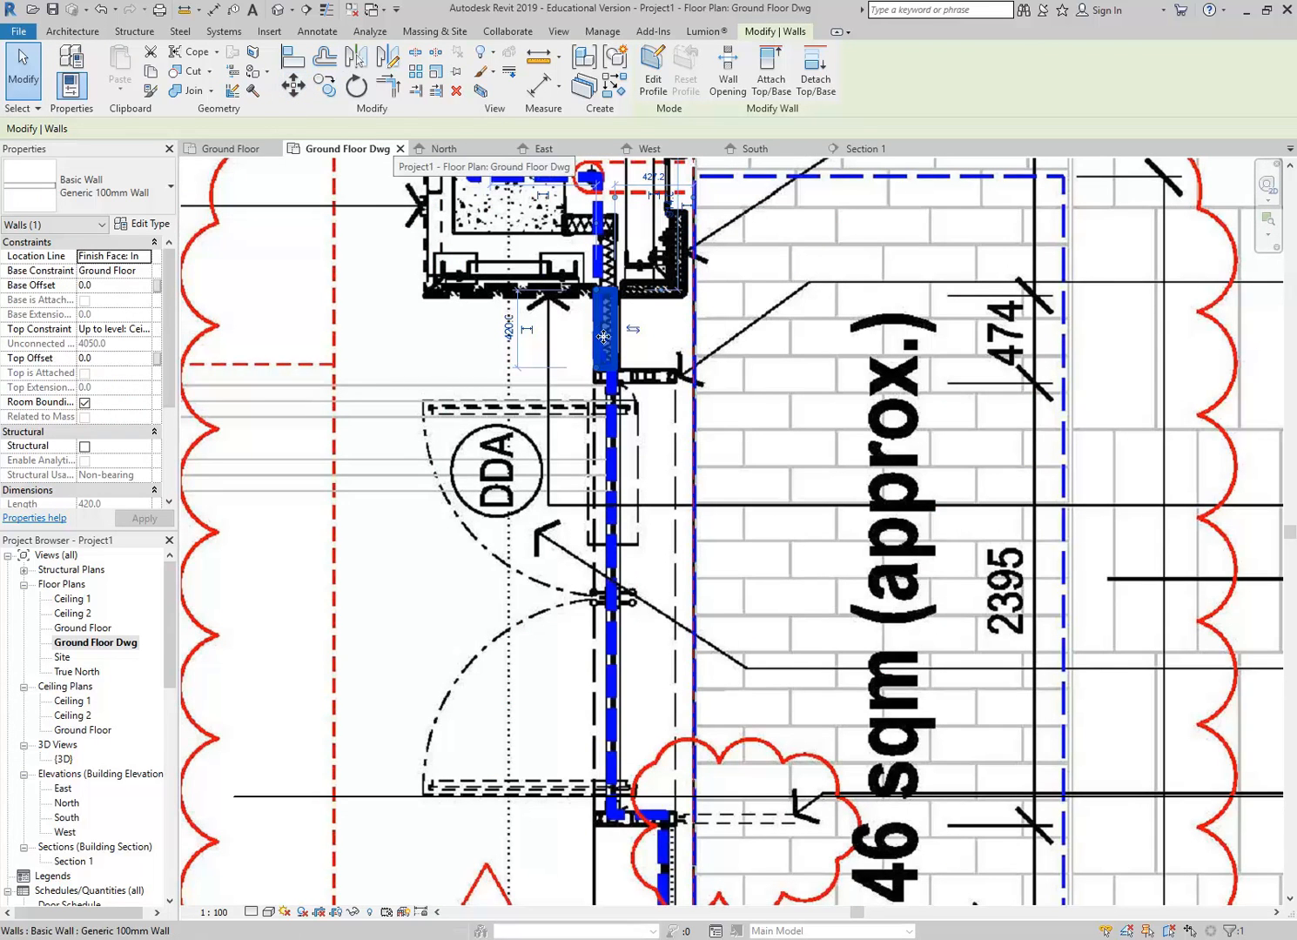
left_click(325, 87)
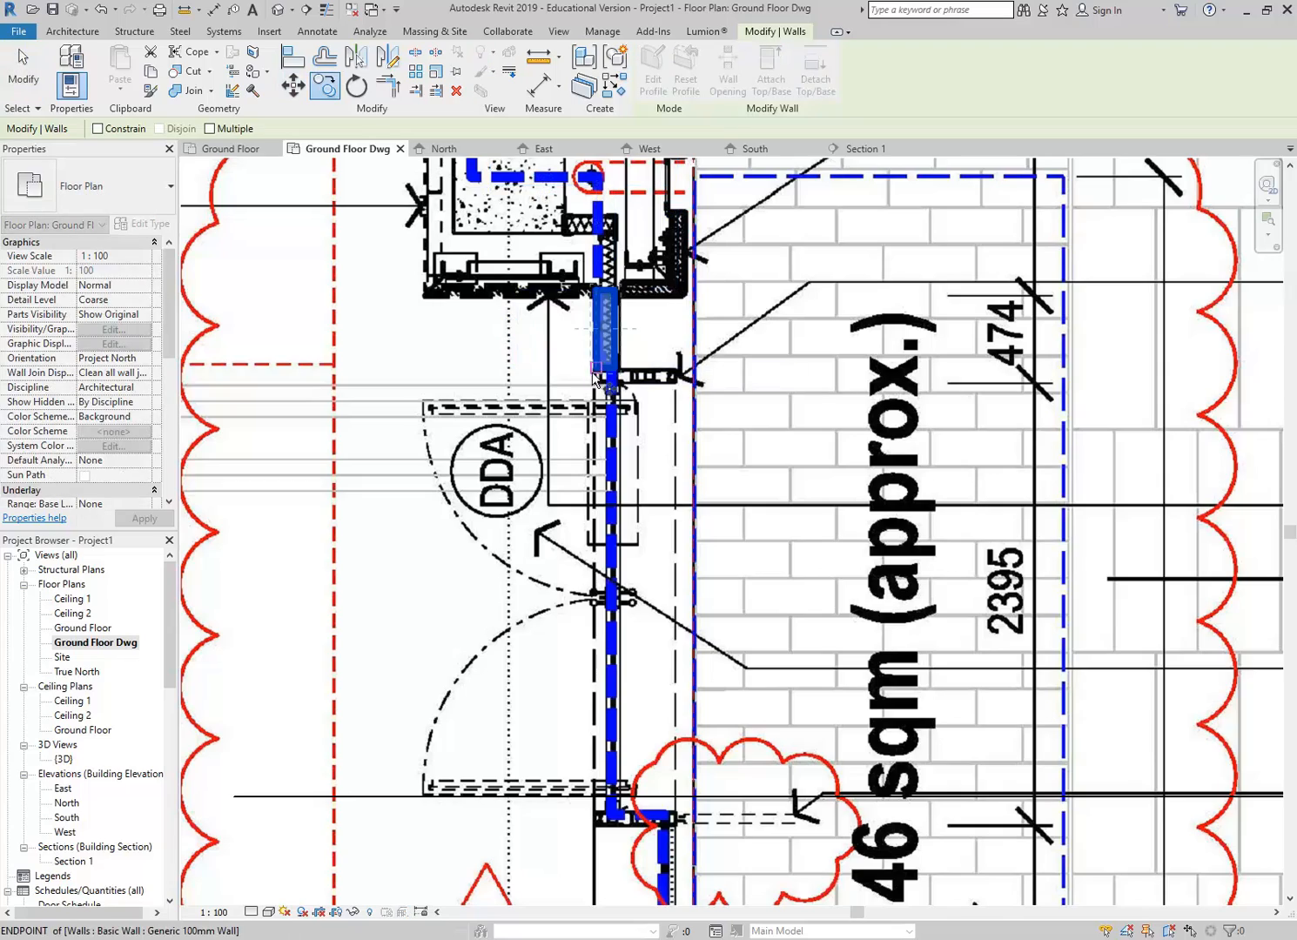
scroll(561, 204, "down", 2)
middle_click_drag(562, 513, 551, 296)
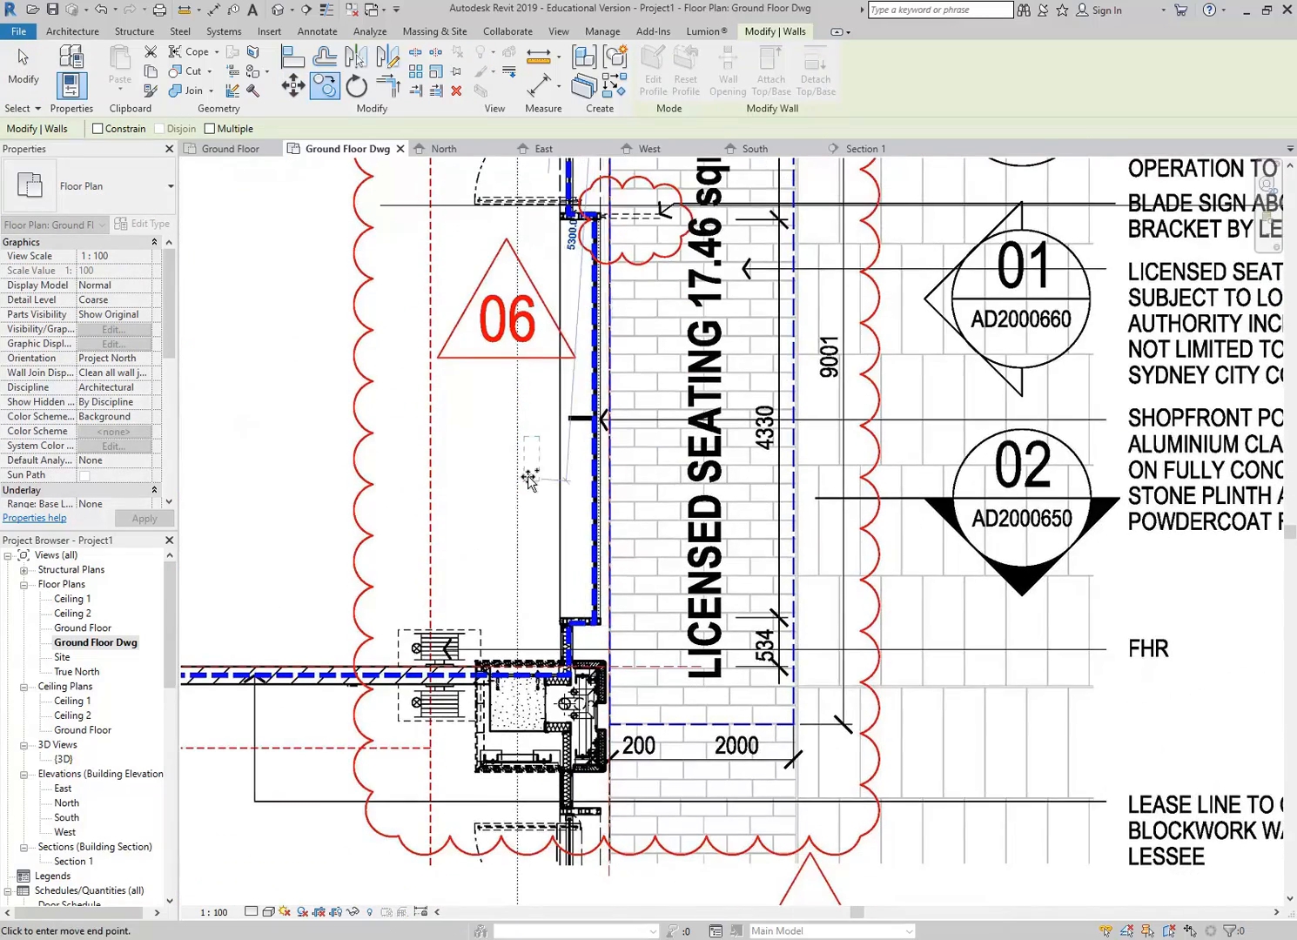
scroll(561, 665, "up", 3)
scroll(561, 664, "up", 1)
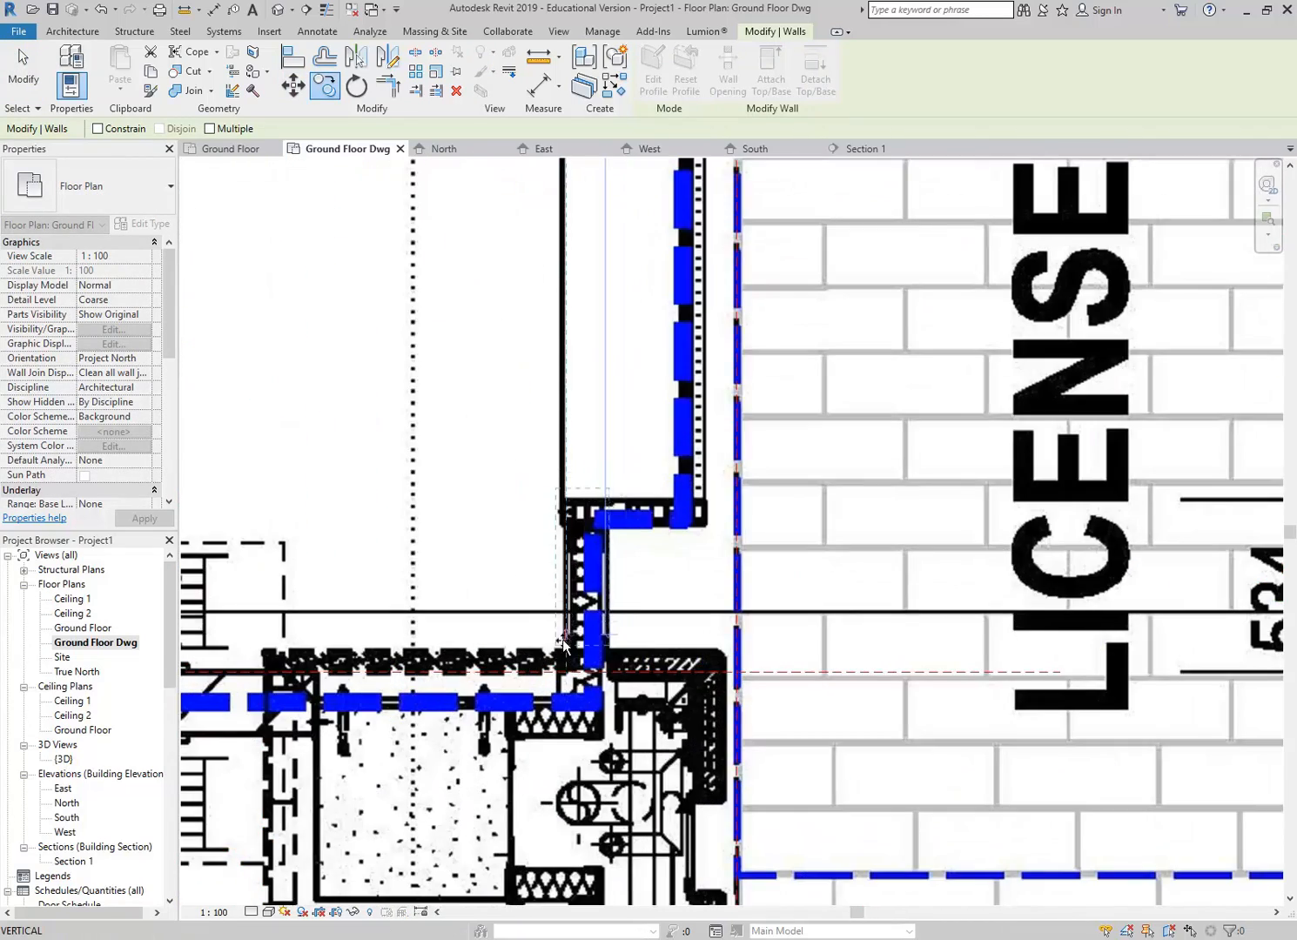
left_click(567, 673)
Step: Start a new wall with the type Generic 200mm Wall for the tenancy's lower boundary
scroll(783, 539, "down", 3)
scroll(799, 531, "down", 6)
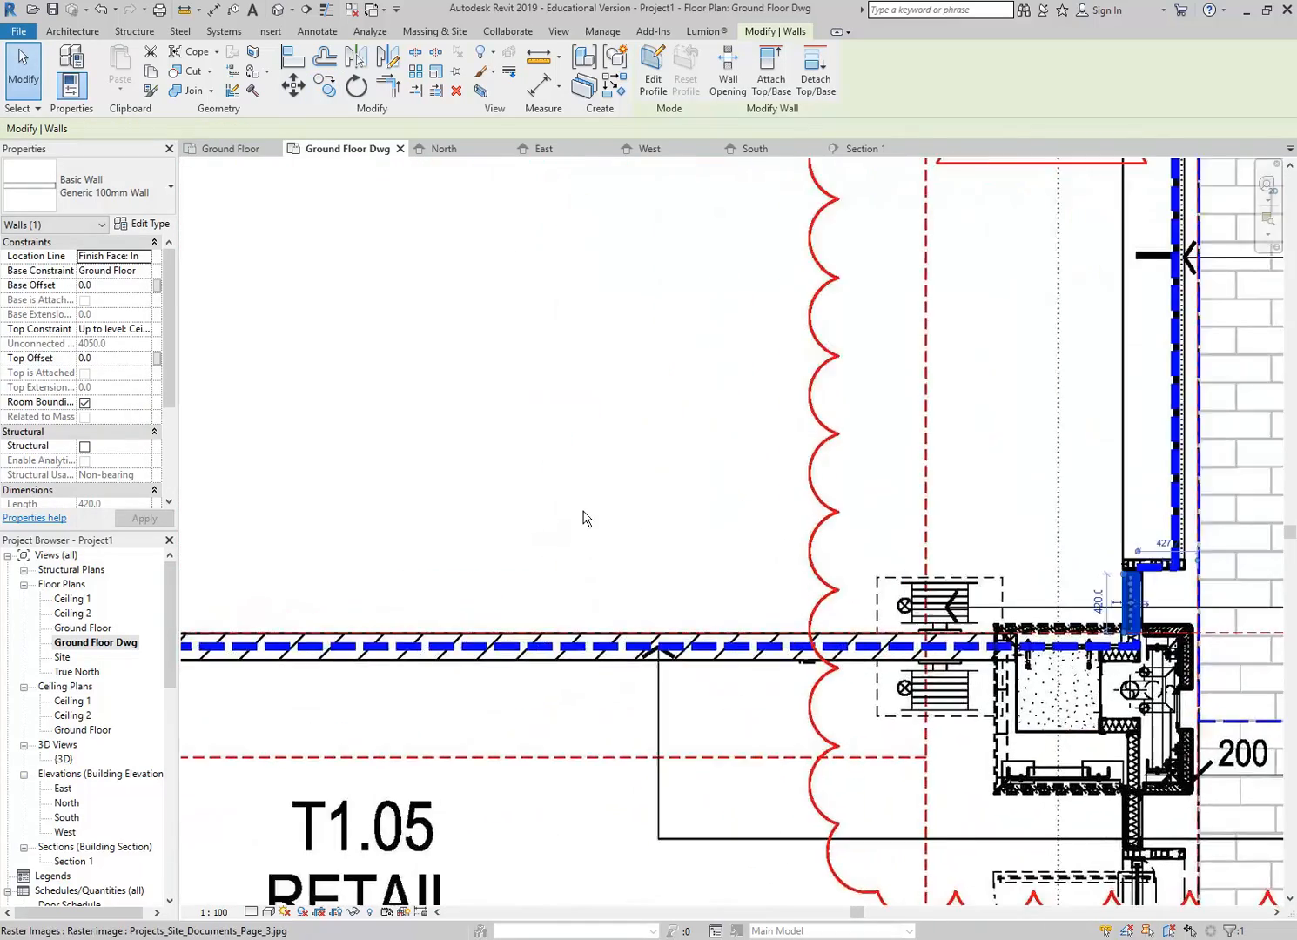
middle_click_drag(770, 548, 816, 565)
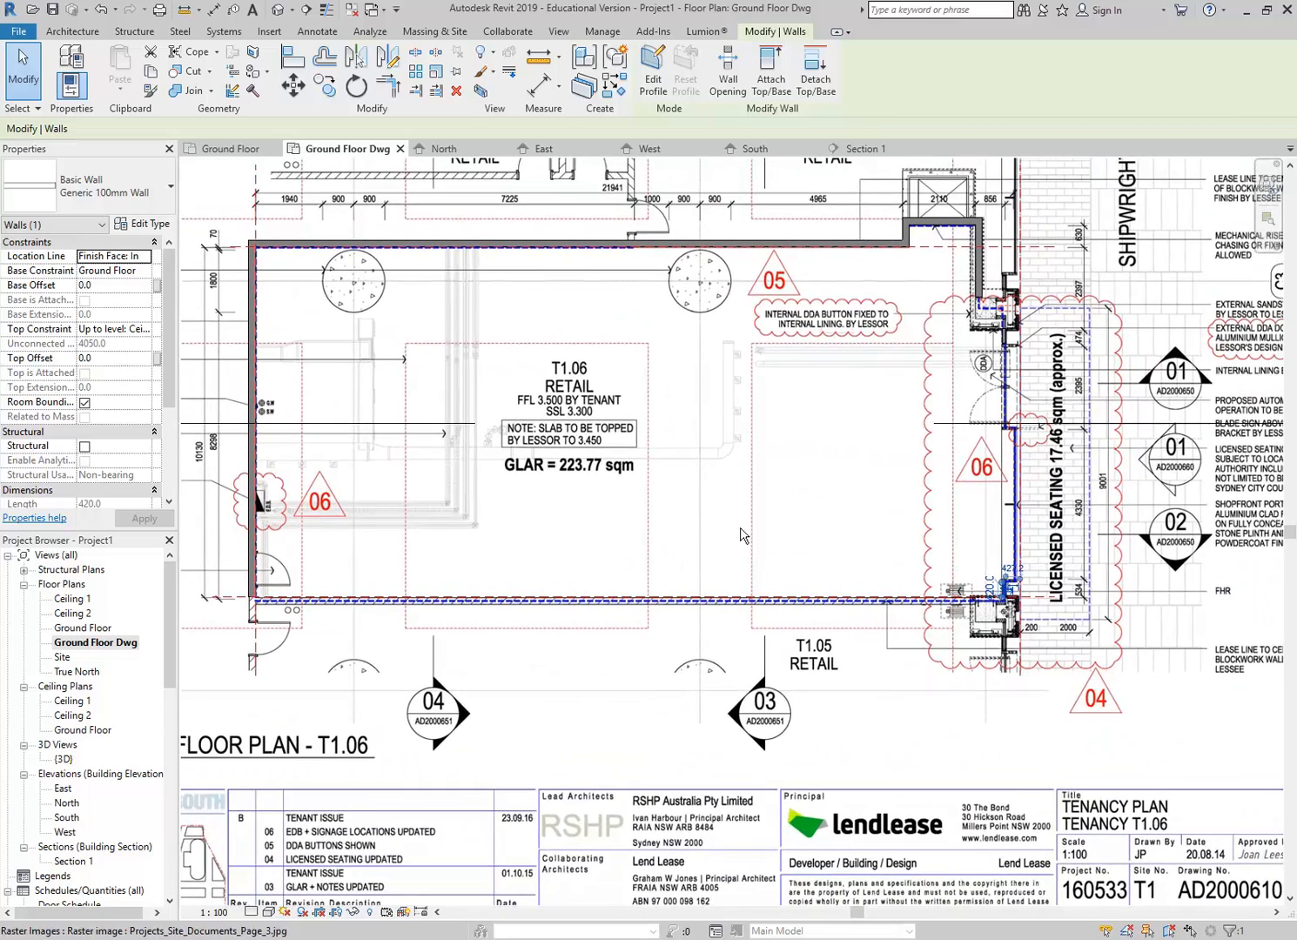
scroll(400, 618, "up", 5)
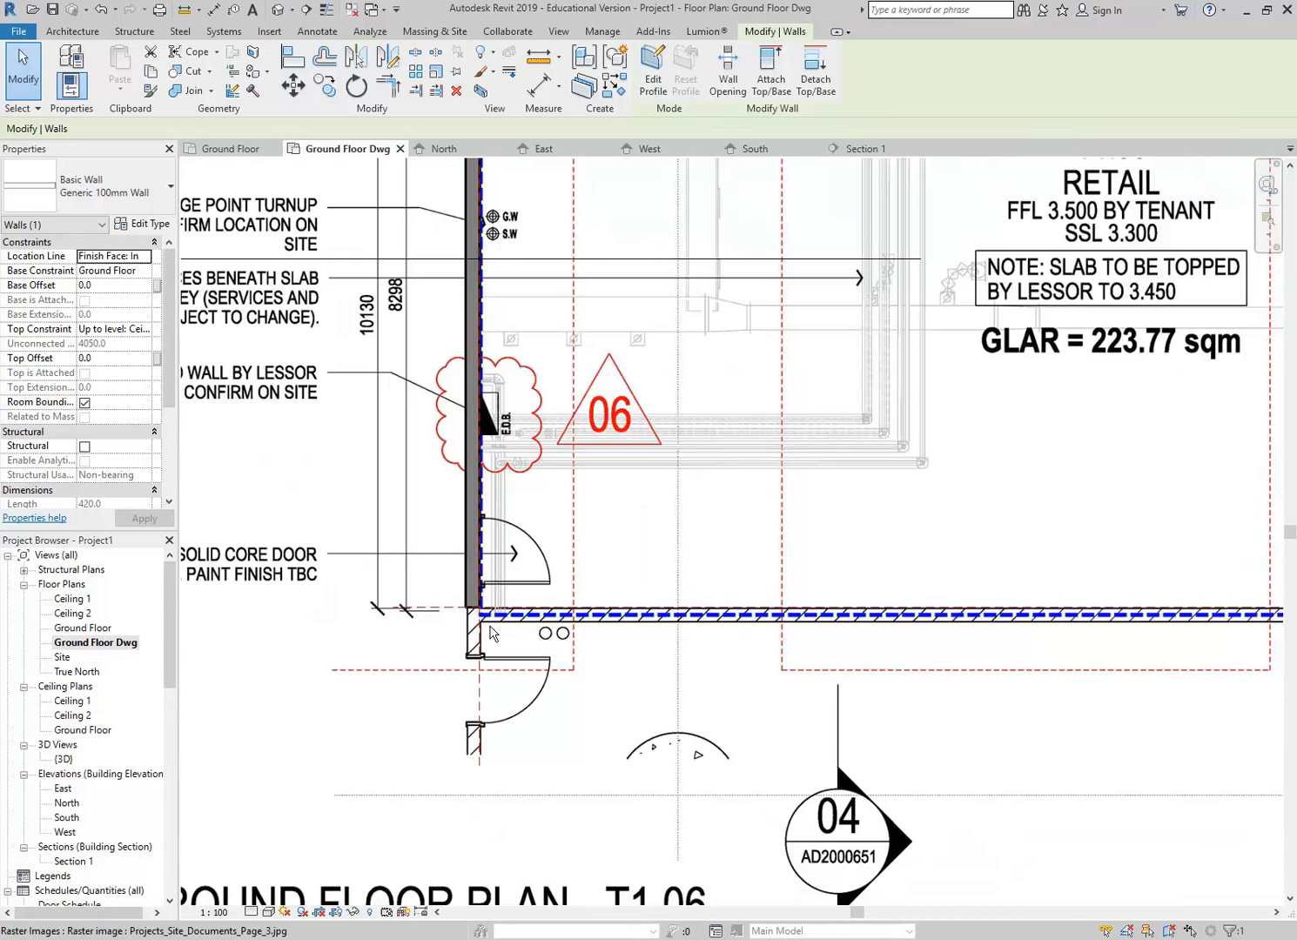
scroll(840, 589, "down", 3)
middle_click_drag(615, 593, 383, 605)
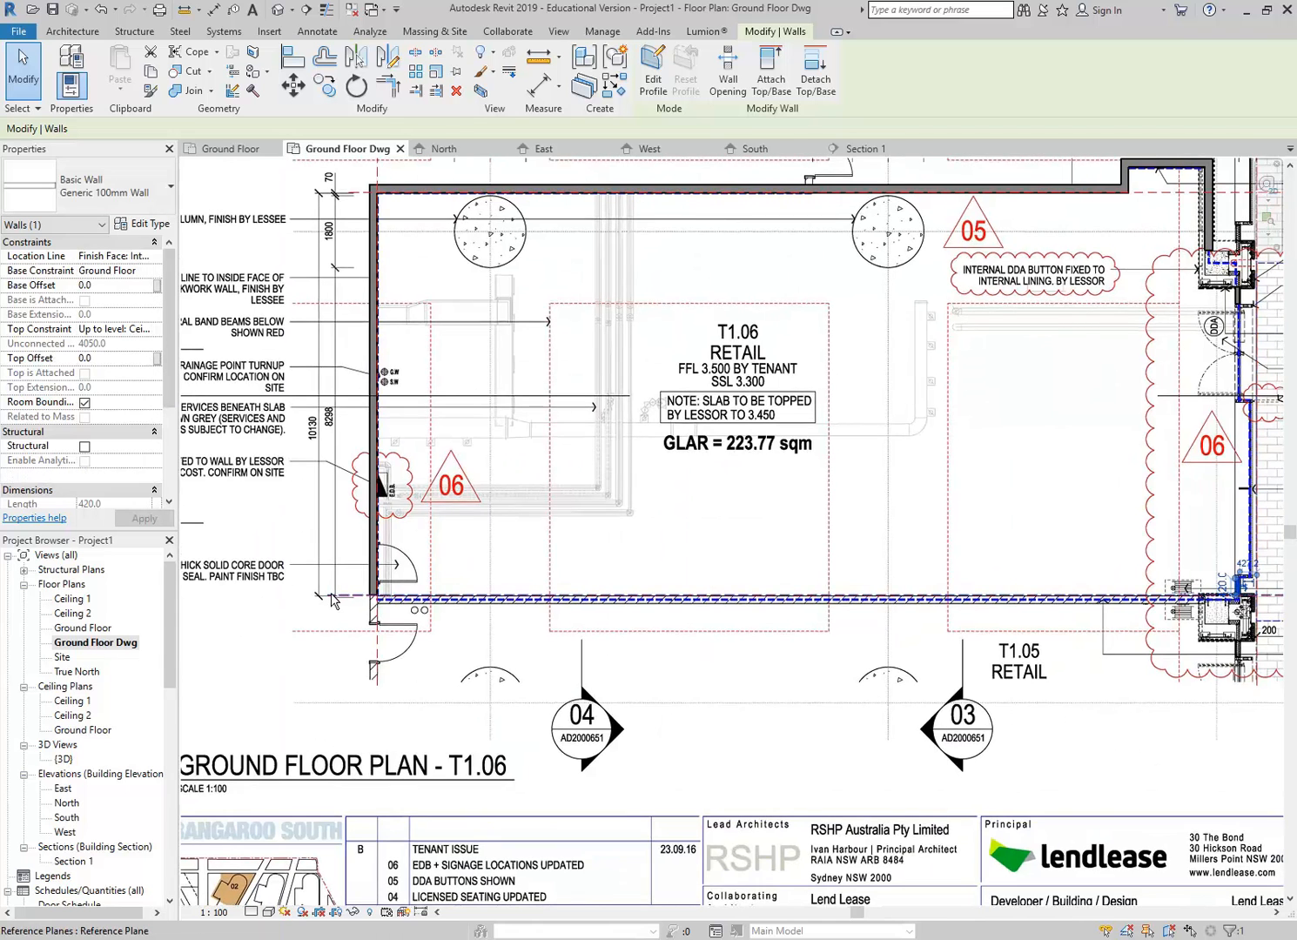
scroll(384, 604, "up", 3)
scroll(384, 604, "up", 1)
scroll(399, 570, "up", 1)
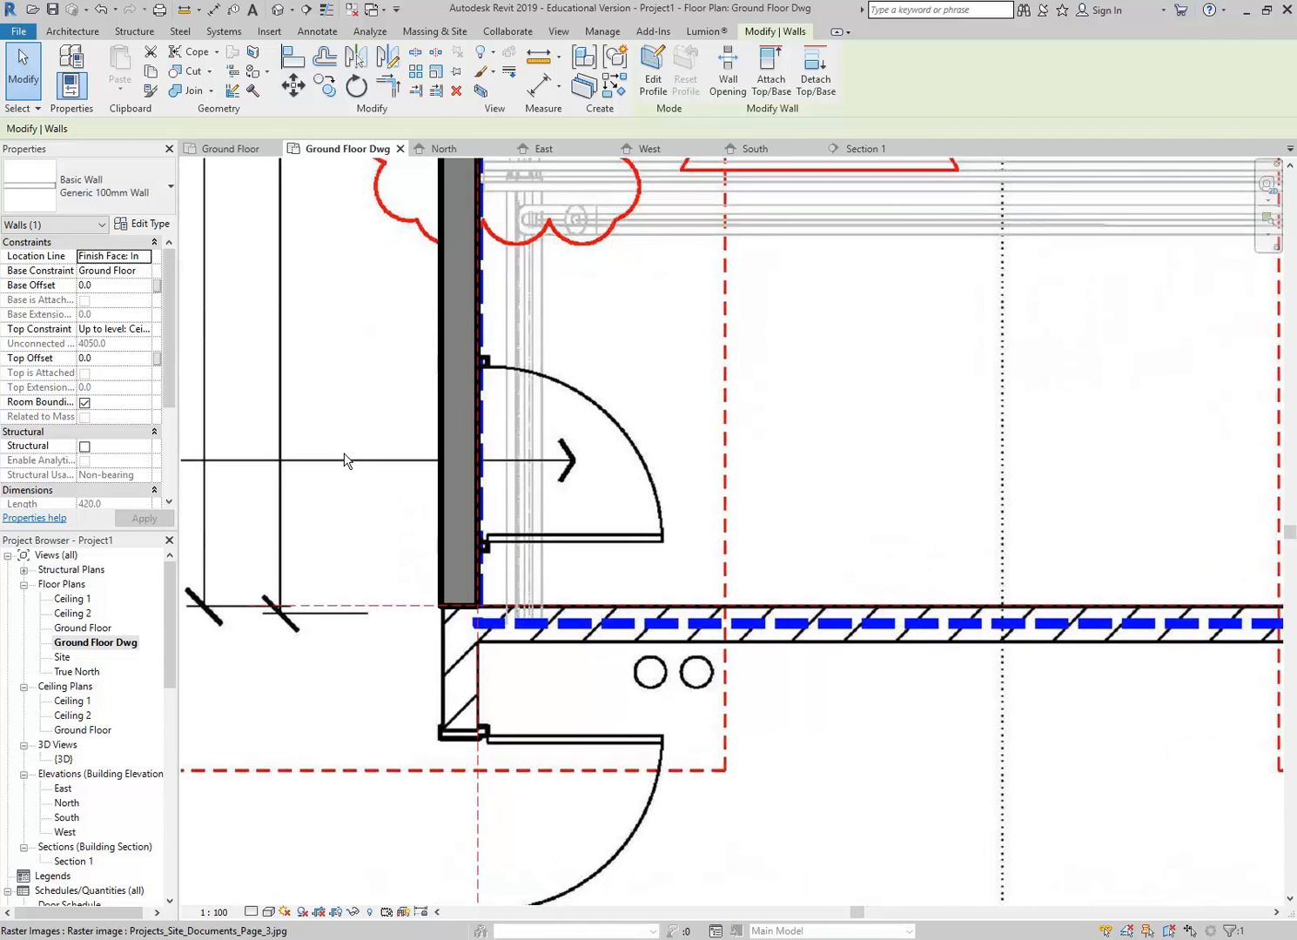
left_click(62, 30)
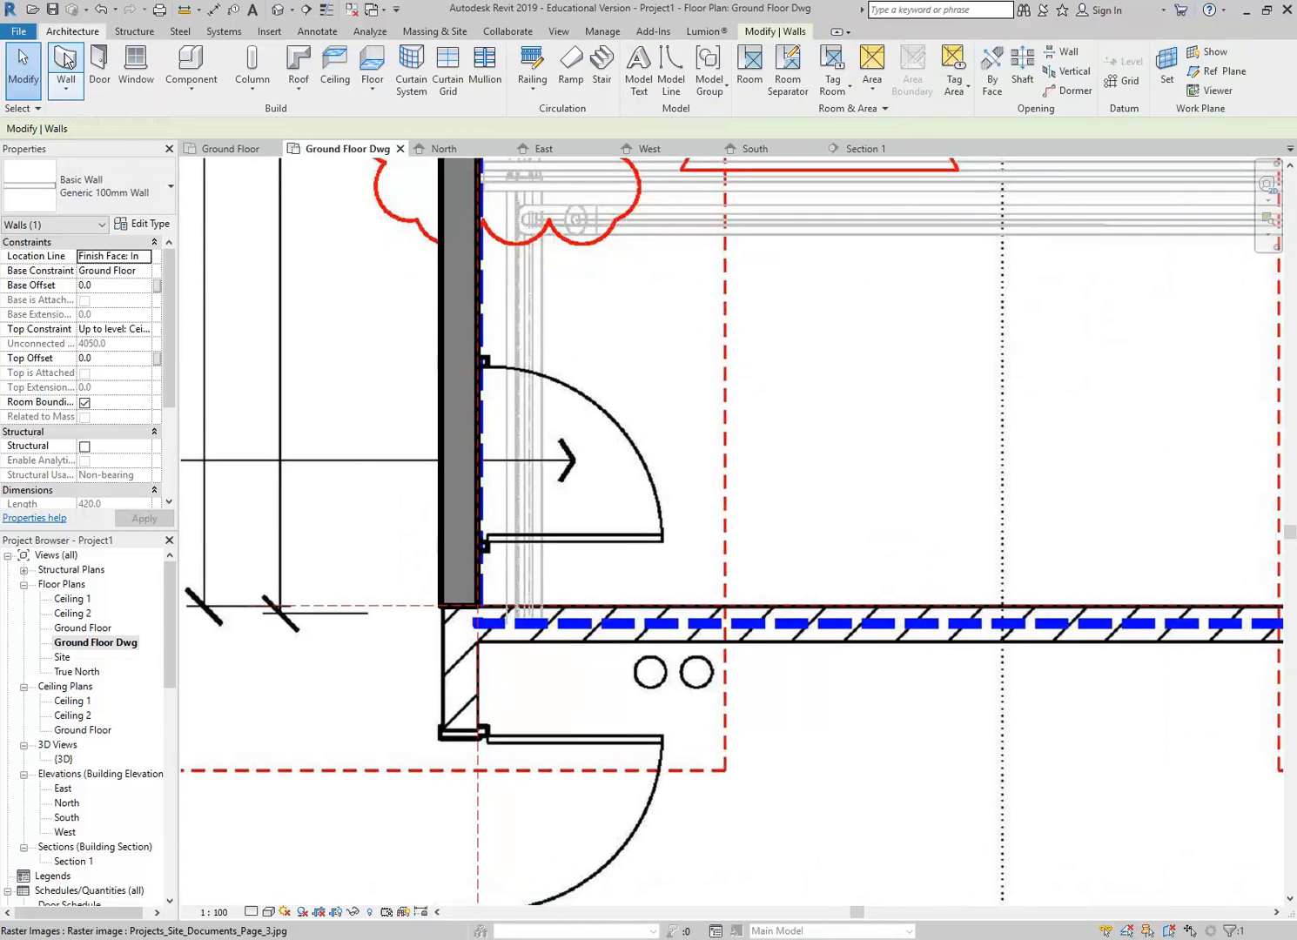
left_click(67, 61)
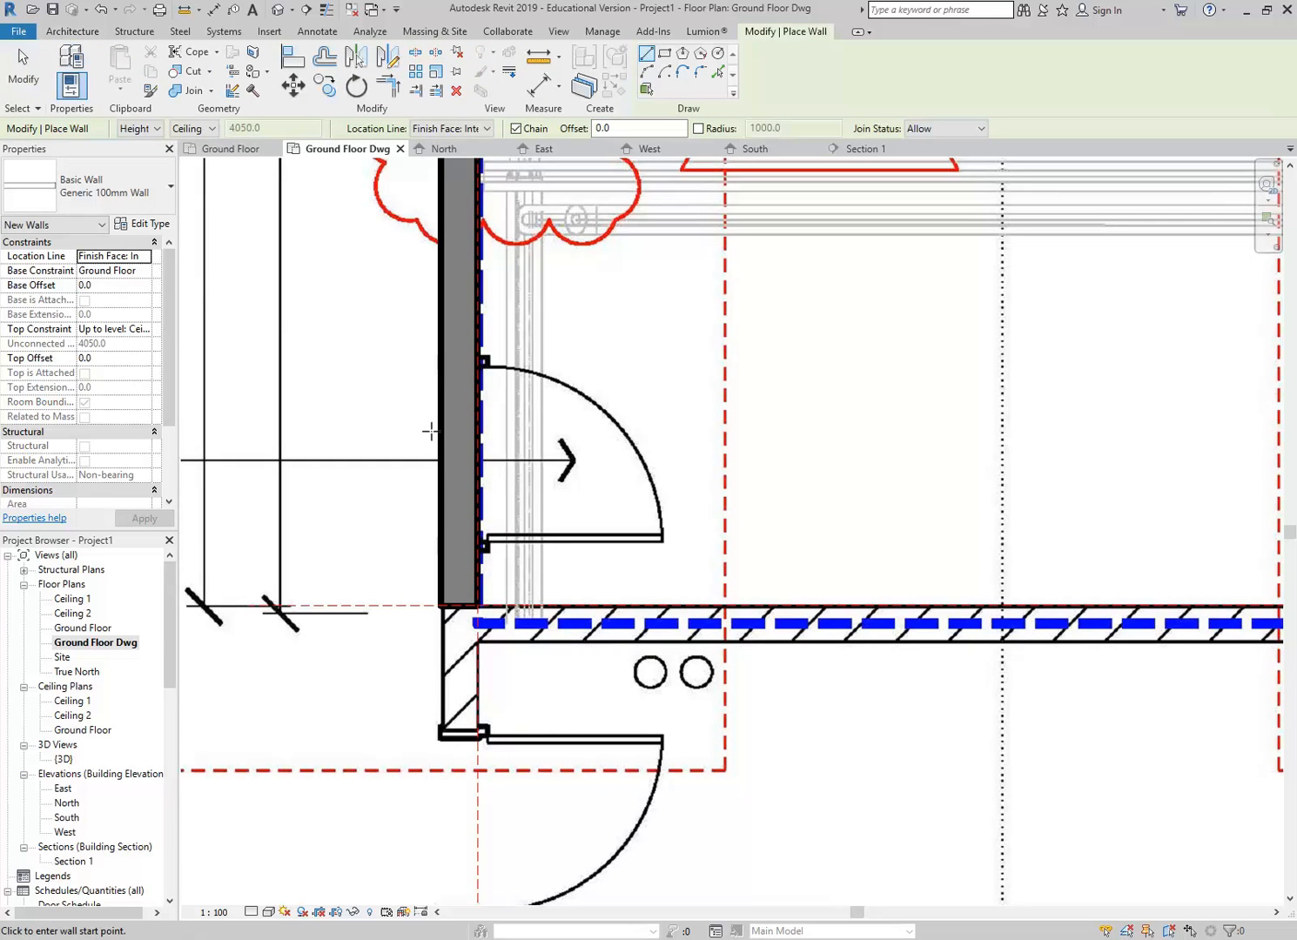
left_click(105, 184)
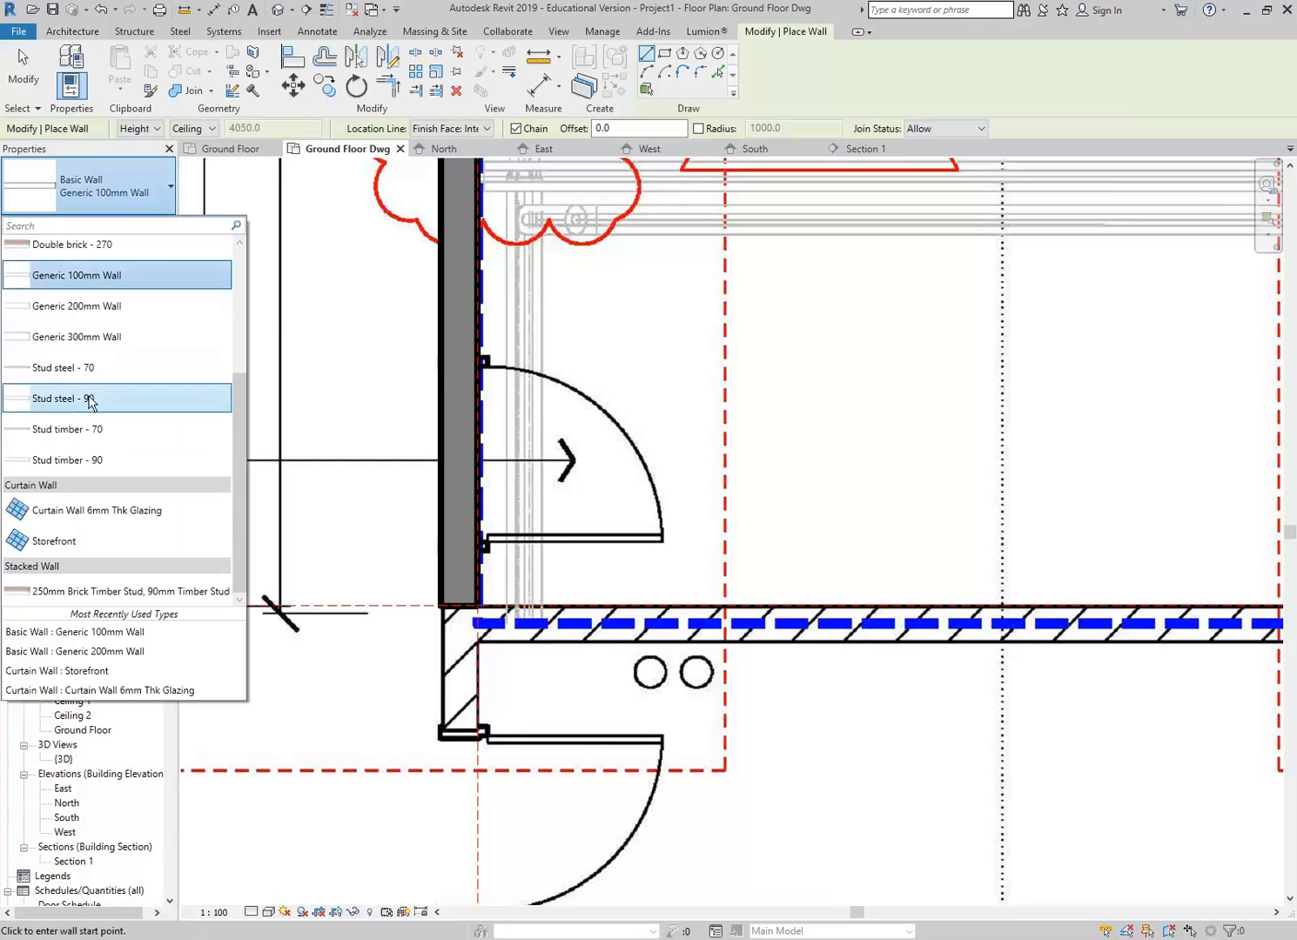
left_click(70, 313)
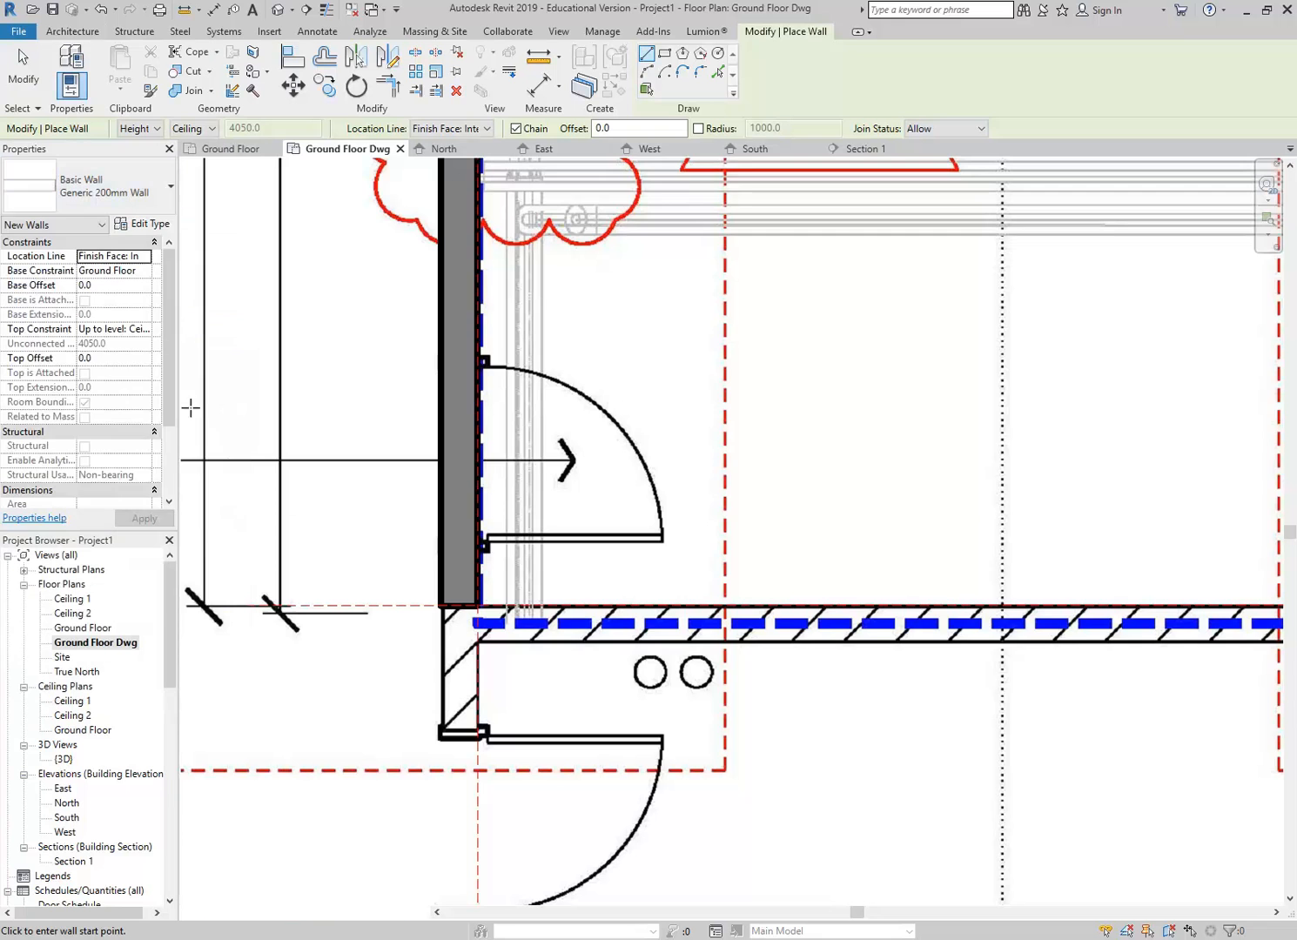
Step: Begin the 200 mm wall at the inner lower endpoint of the existing boundary wall and flip its orientation onto the hatched wall
scroll(509, 625, "up", 2)
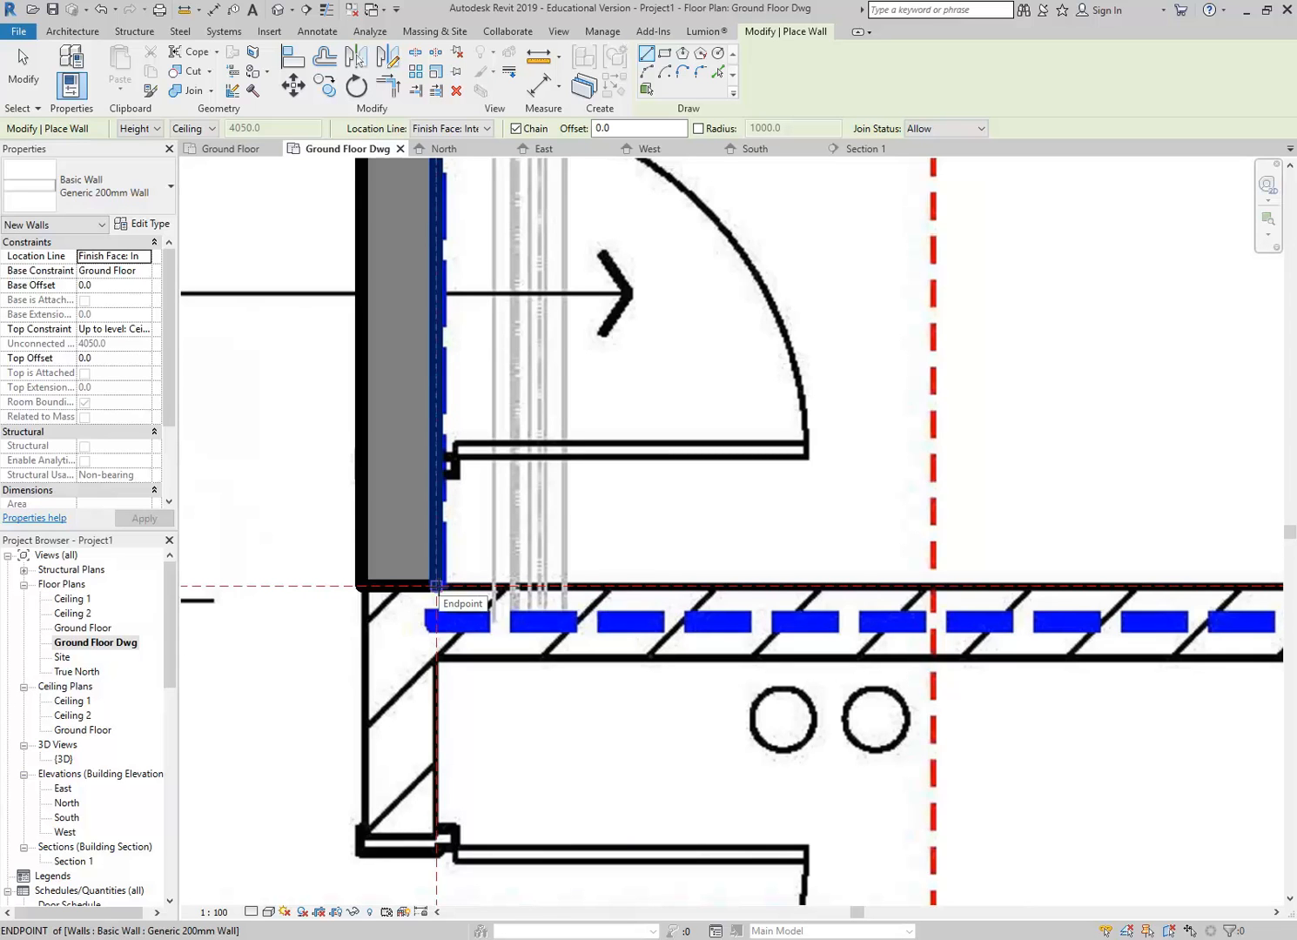
left_click(436, 587)
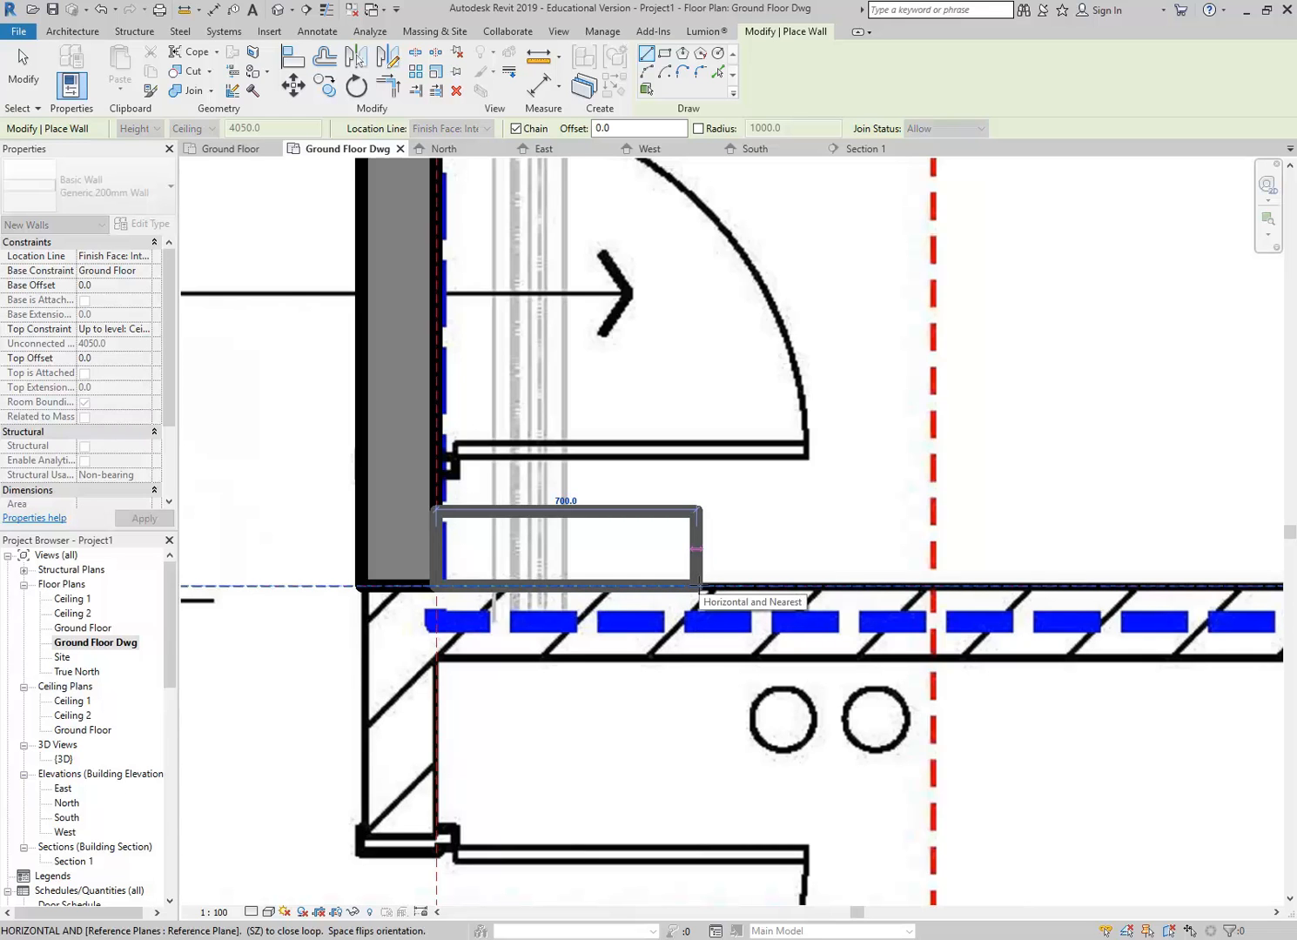
key("space")
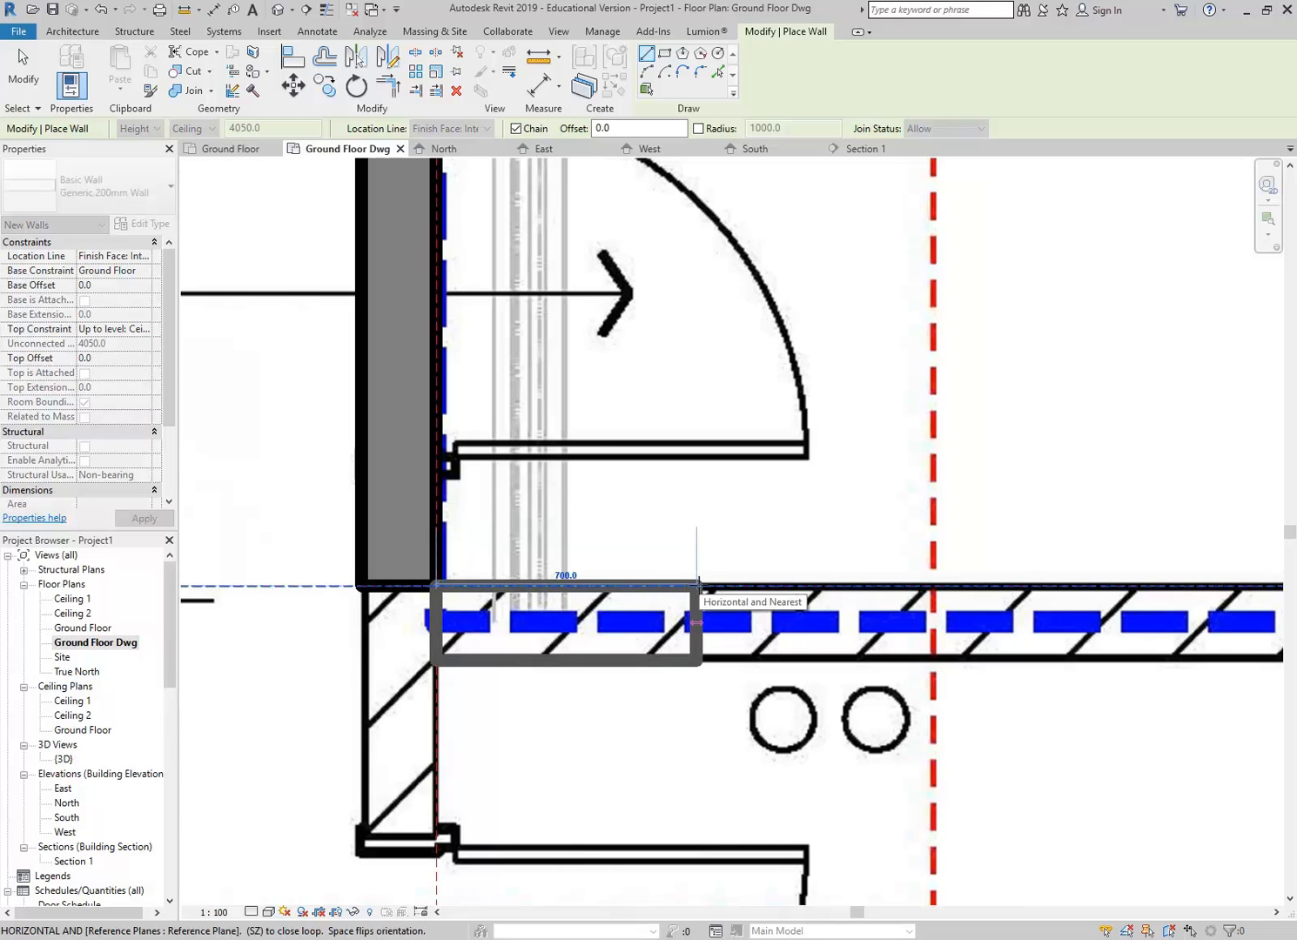
Step: Run the wall horizontally along the hatched wall to below the copied 100 mm stub at the concrete column, and finish wall placement
scroll(707, 587, "down", 4)
scroll(585, 535, "down", 3)
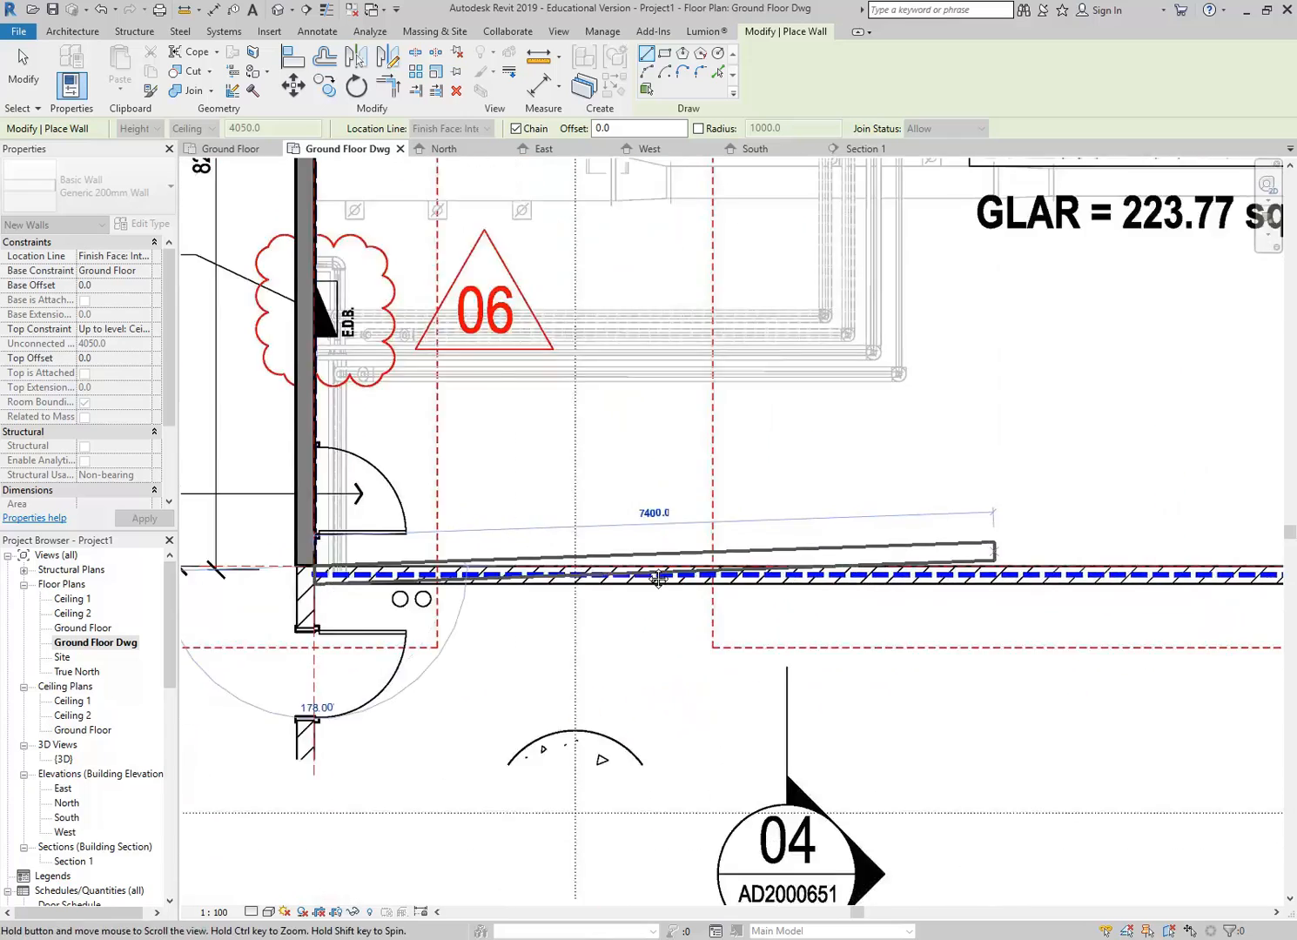
middle_click_drag(984, 558, 505, 572)
middle_click_drag(723, 574, 462, 575)
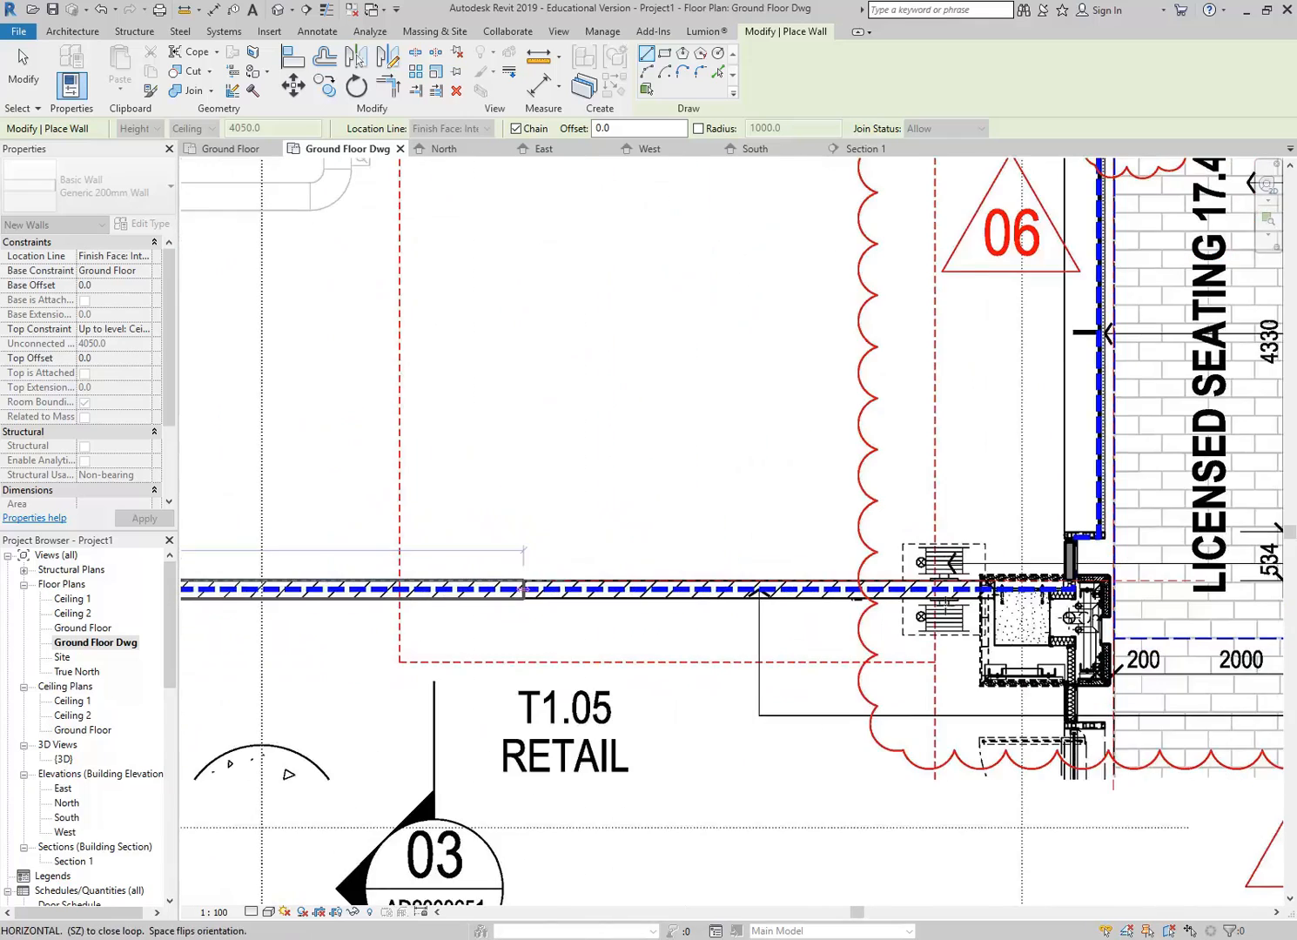
middle_click_drag(992, 575, 576, 573)
scroll(576, 573, "up", 1)
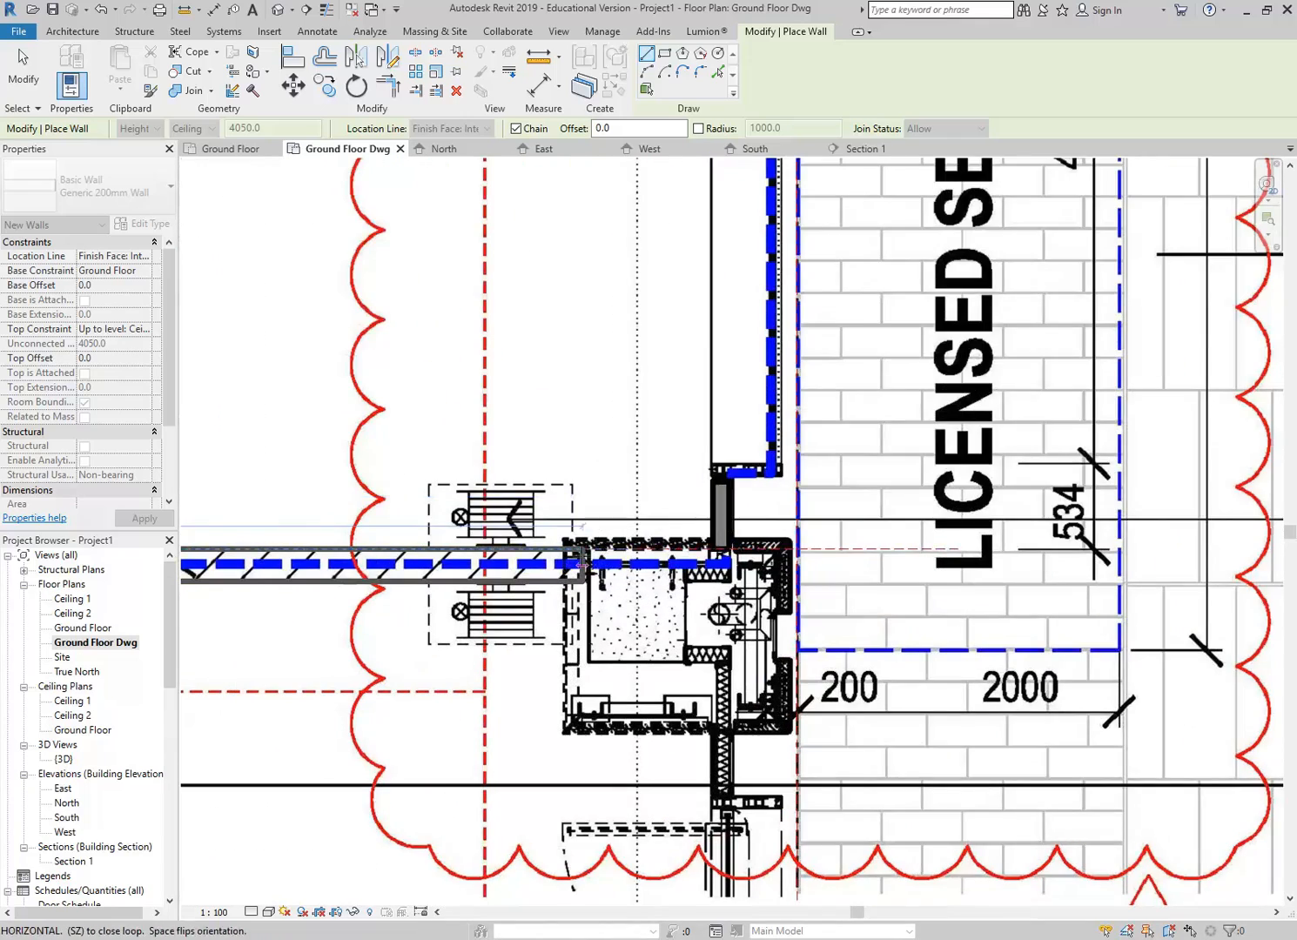
scroll(579, 572, "up", 2)
scroll(668, 571, "down", 1)
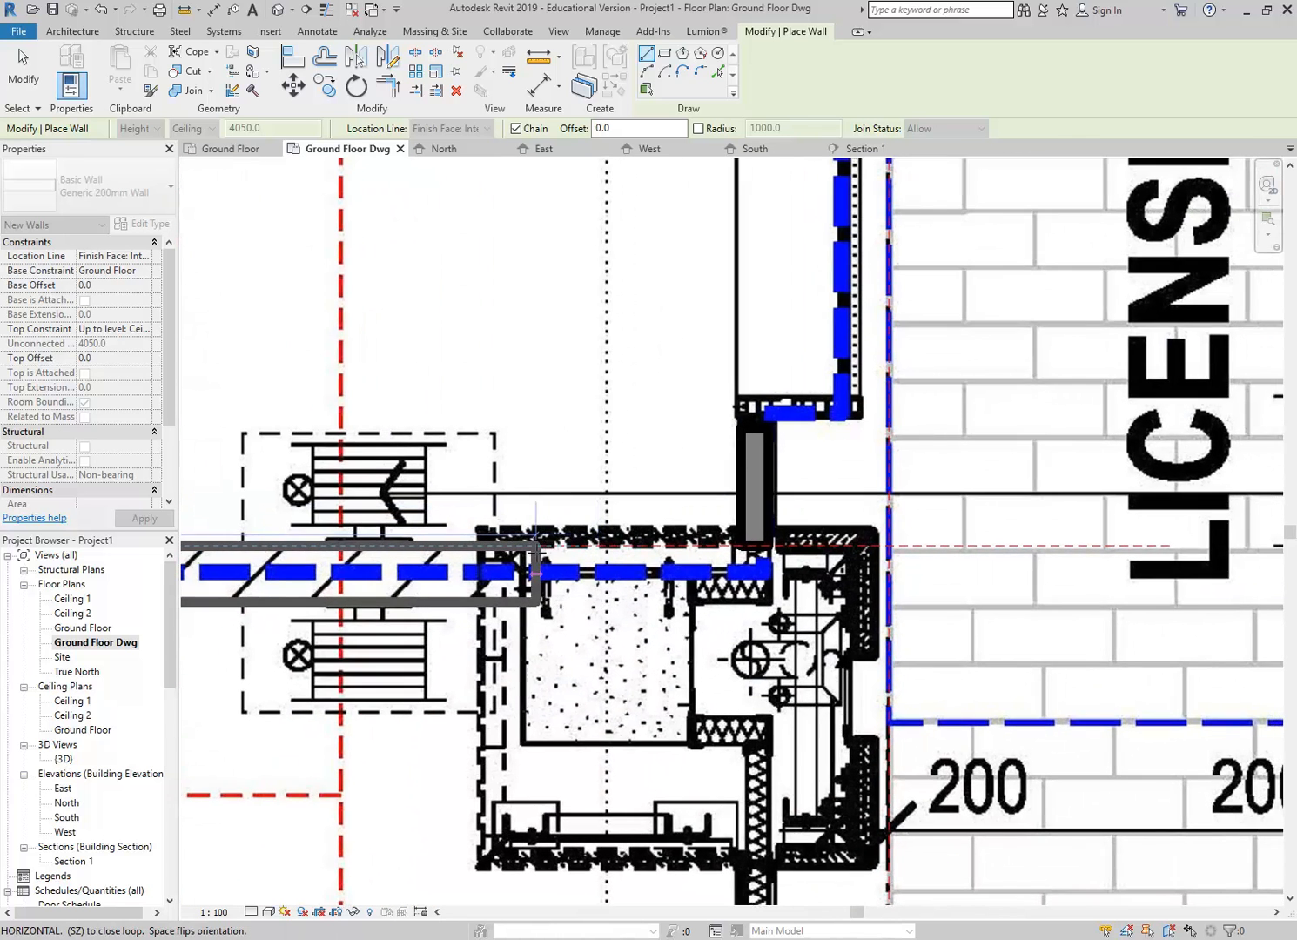
scroll(672, 566, "up", 2)
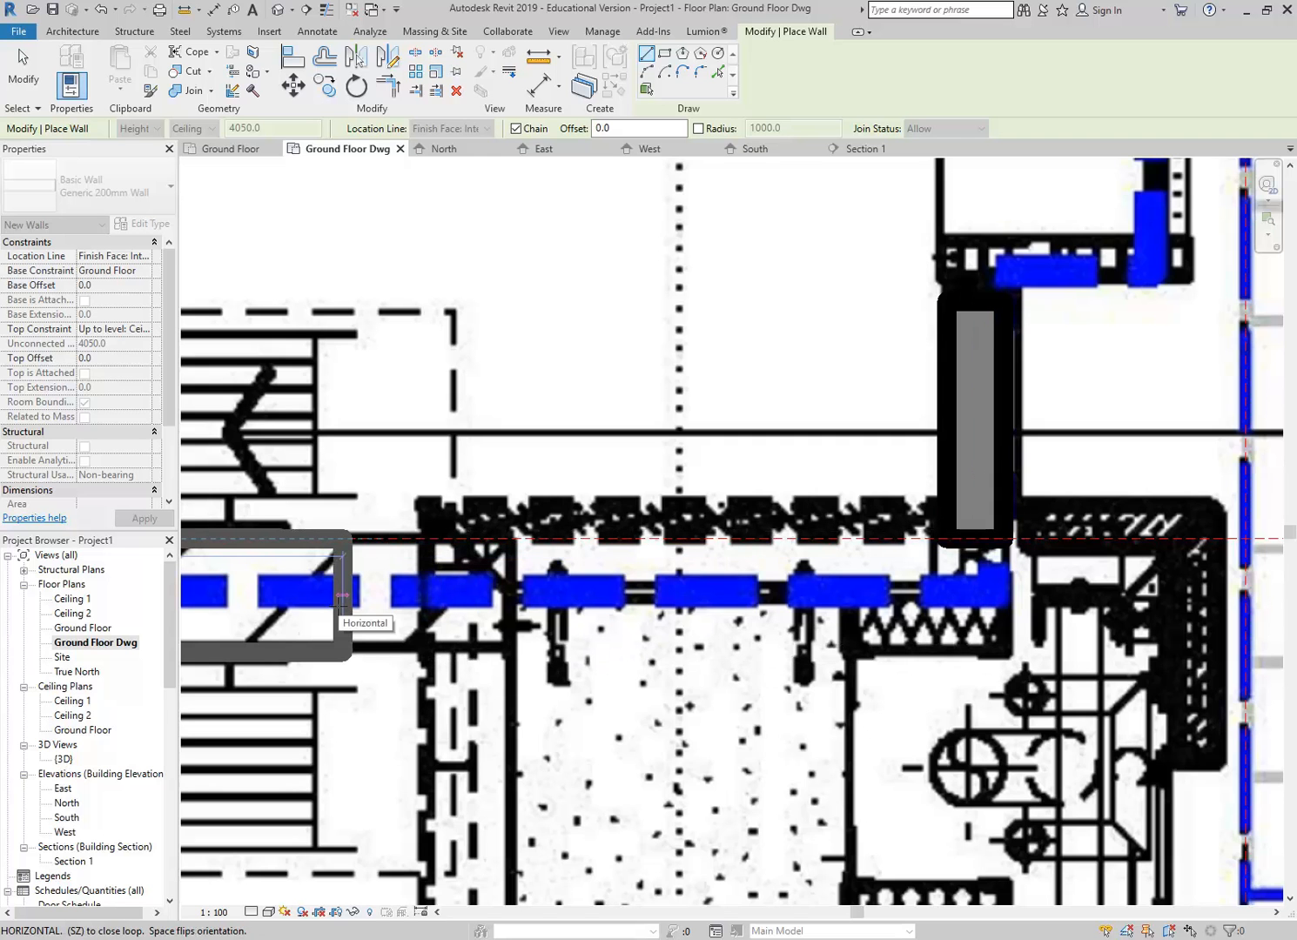
scroll(342, 597, "down", 1)
middle_click_drag(406, 582, 477, 411)
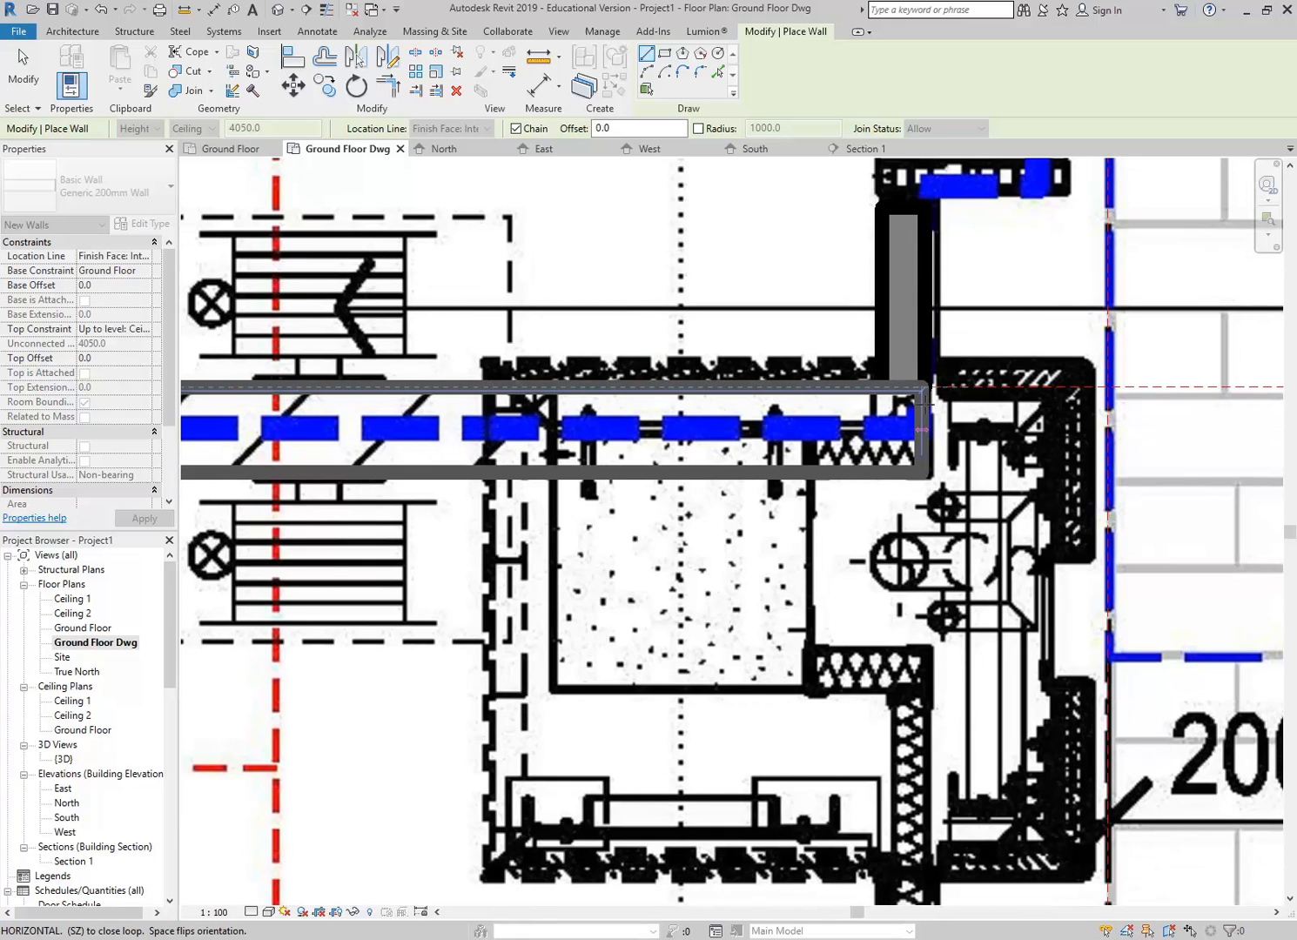
left_click(922, 392)
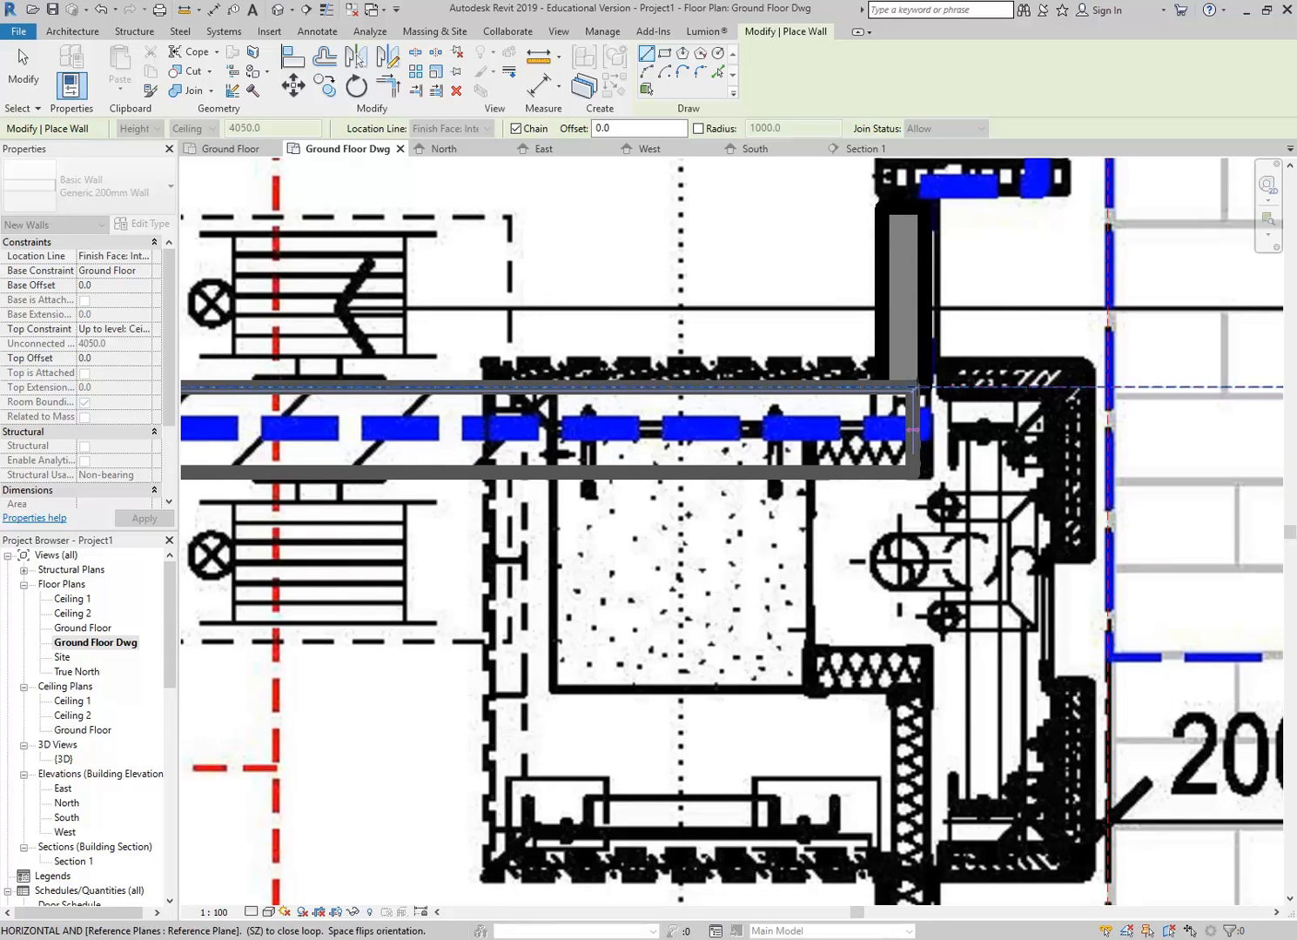
right_click(648, 296)
left_click(680, 306)
right_click(678, 309)
left_click(687, 319)
Step: Open the Ground Floor plan view at the shopfront opening between the two 100 mm stub walls
scroll(623, 523, "up", 4)
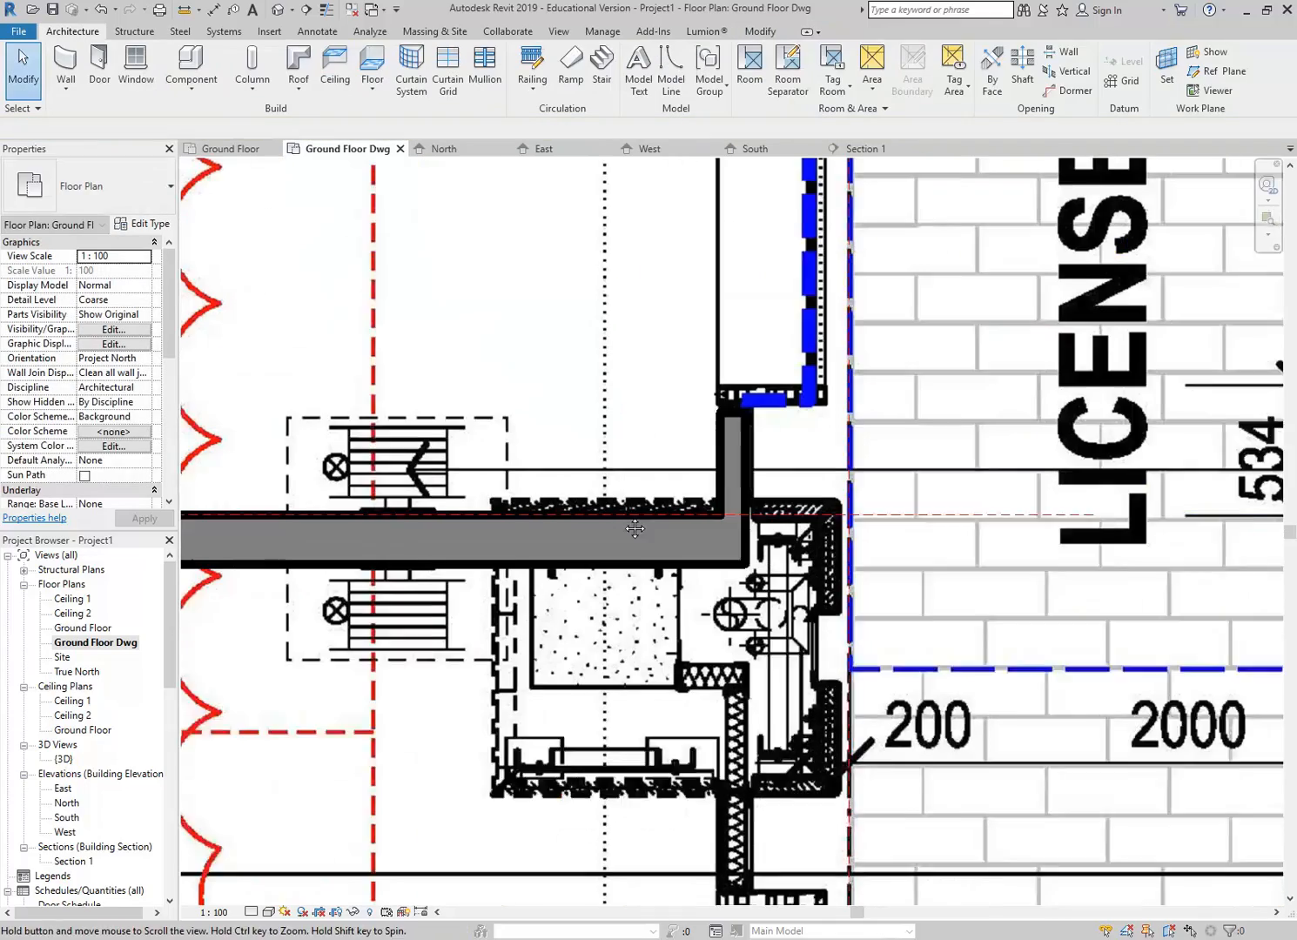
scroll(623, 523, "down", 4)
middle_click_drag(553, 400, 618, 718)
scroll(578, 610, "down", 1)
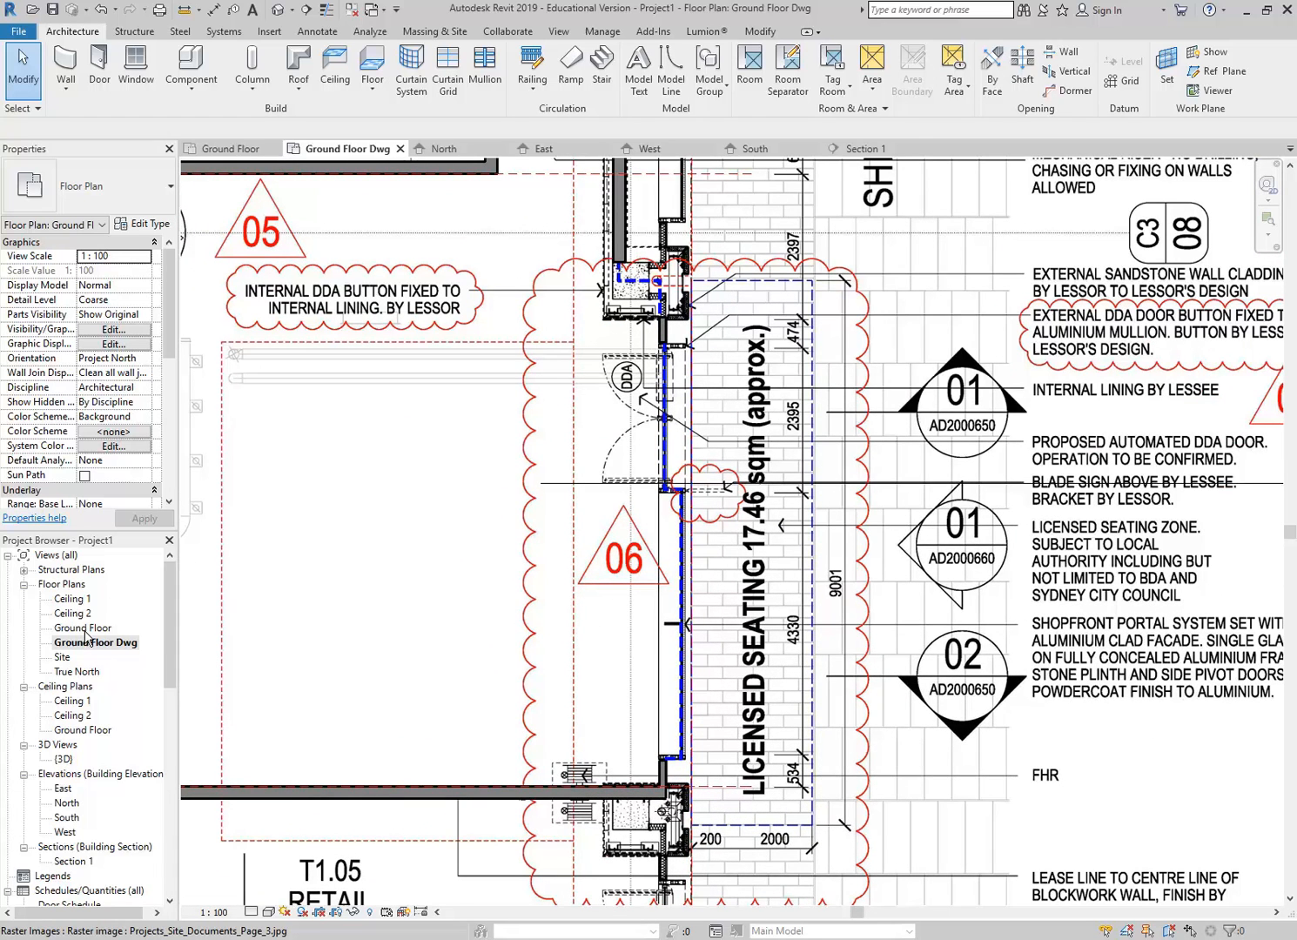
double_click(81, 629)
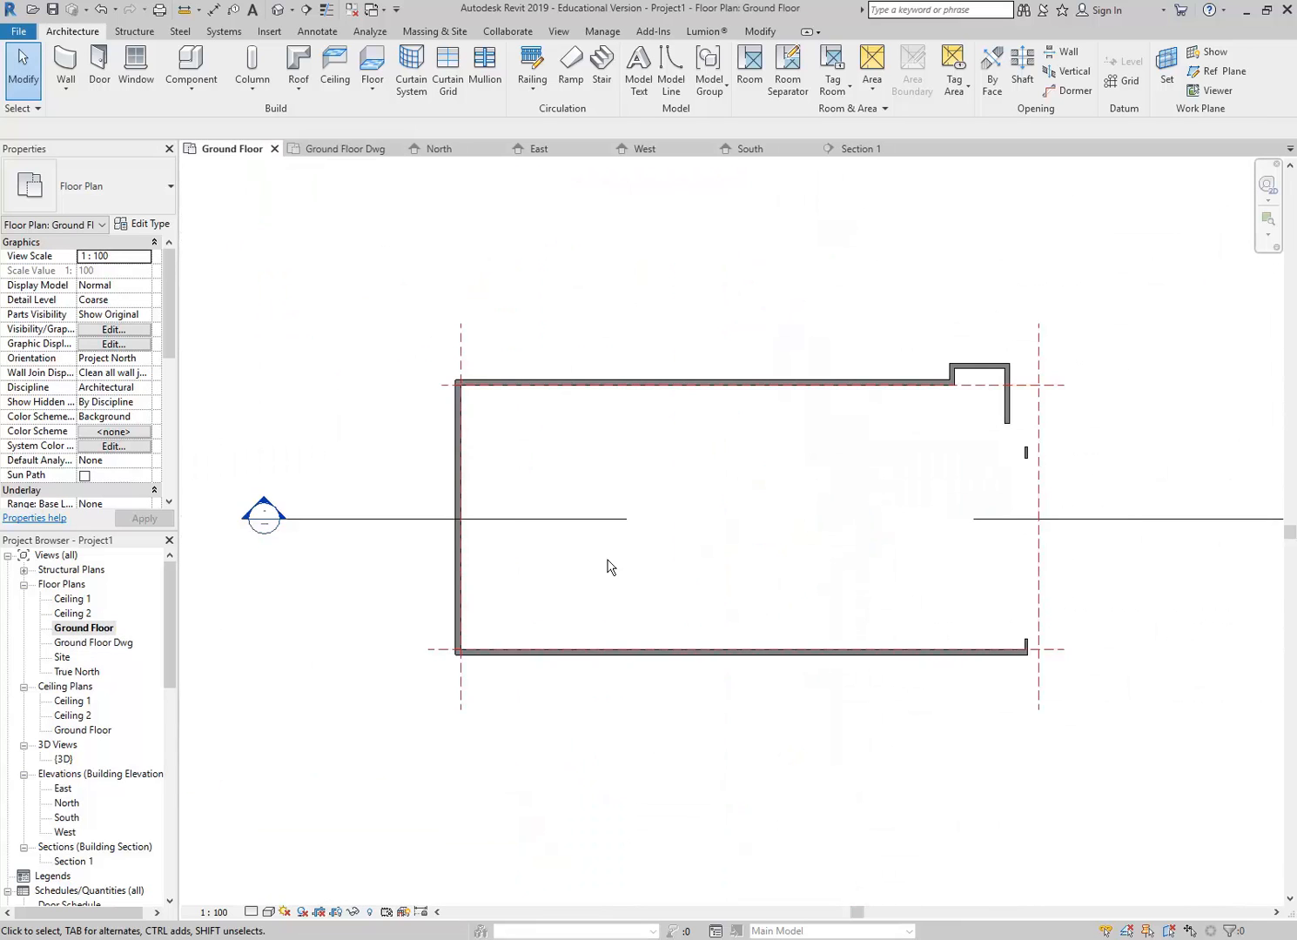
middle_click_drag(878, 506, 709, 489)
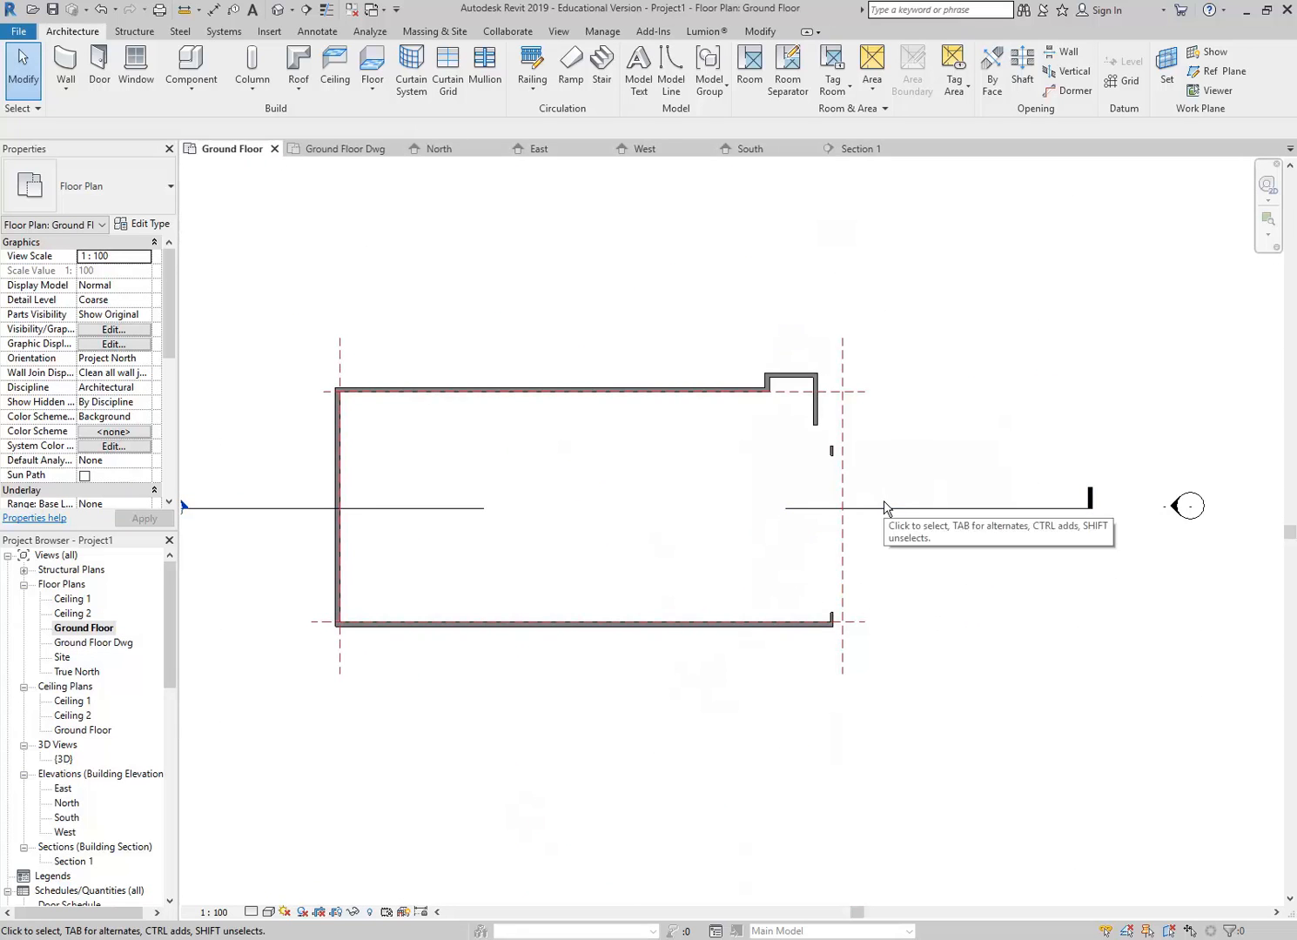
scroll(885, 509, "up", 2)
middle_click_drag(884, 508, 712, 454)
scroll(568, 544, "up", 2)
middle_click_drag(568, 544, 557, 590)
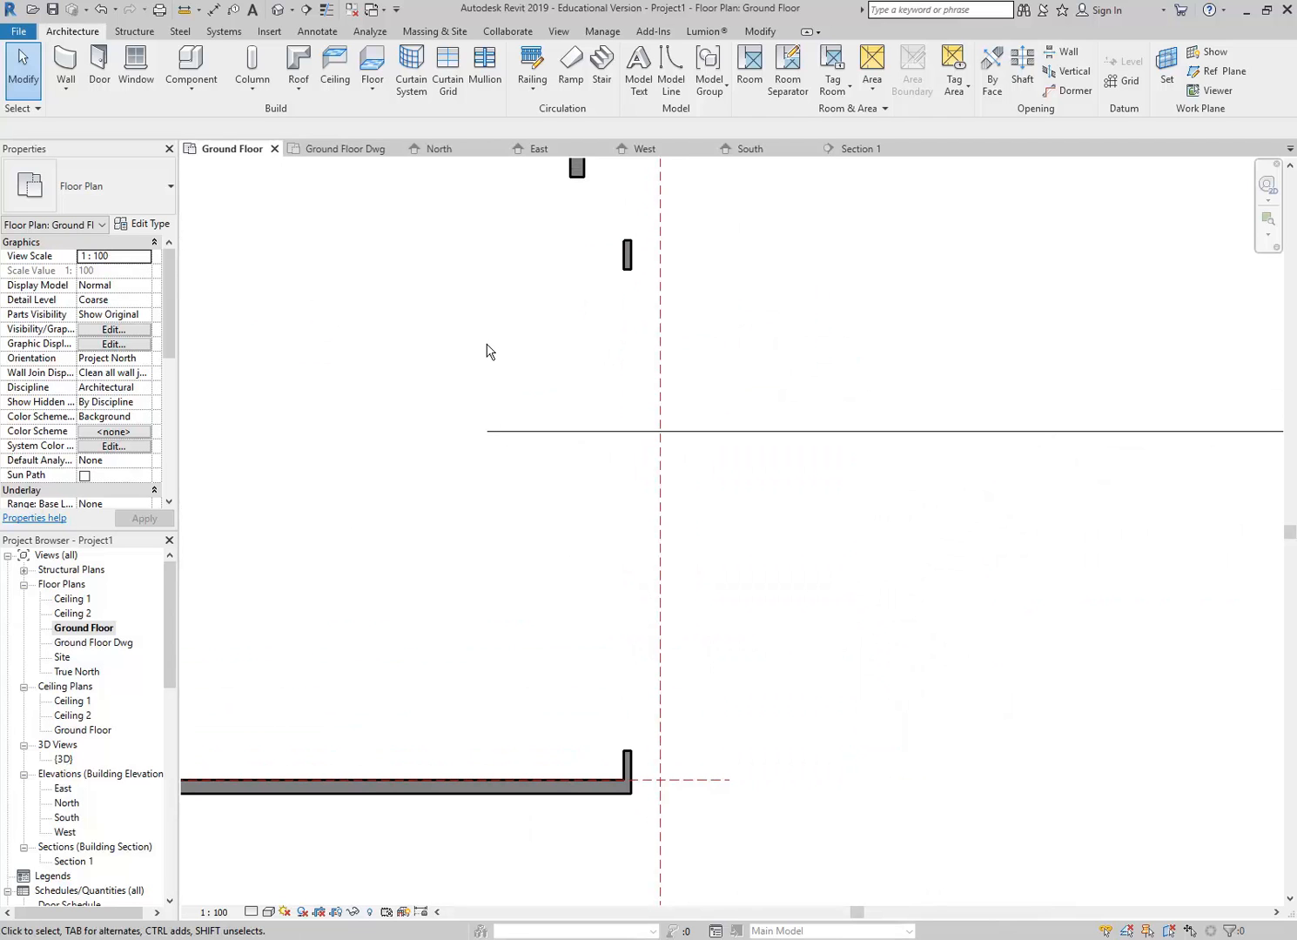
Step: Start a new wall with the type Curtain Wall 6mm Thk Glazing and its height set to Ceiling 2
left_click(67, 60)
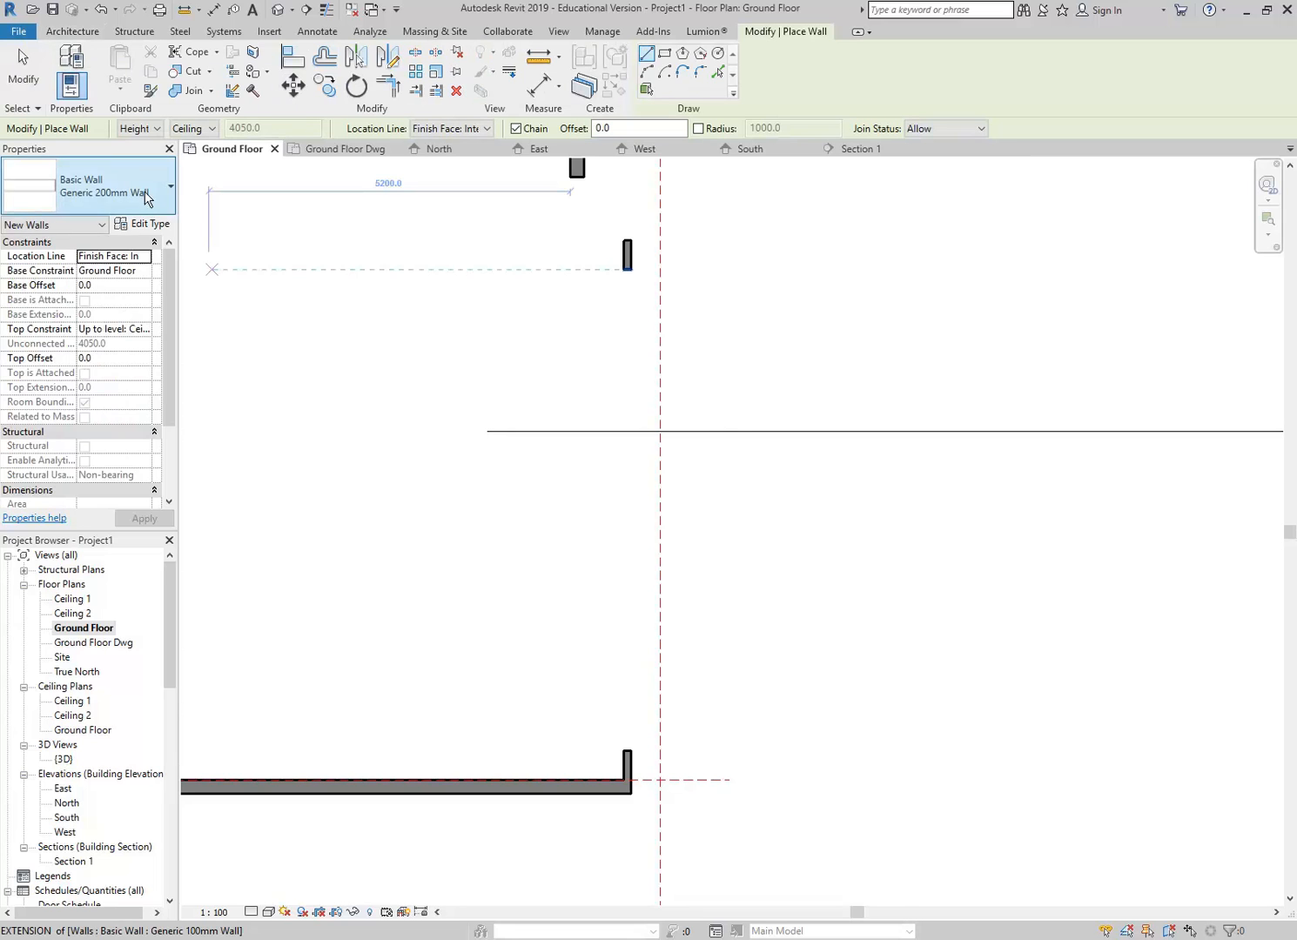
left_click(95, 192)
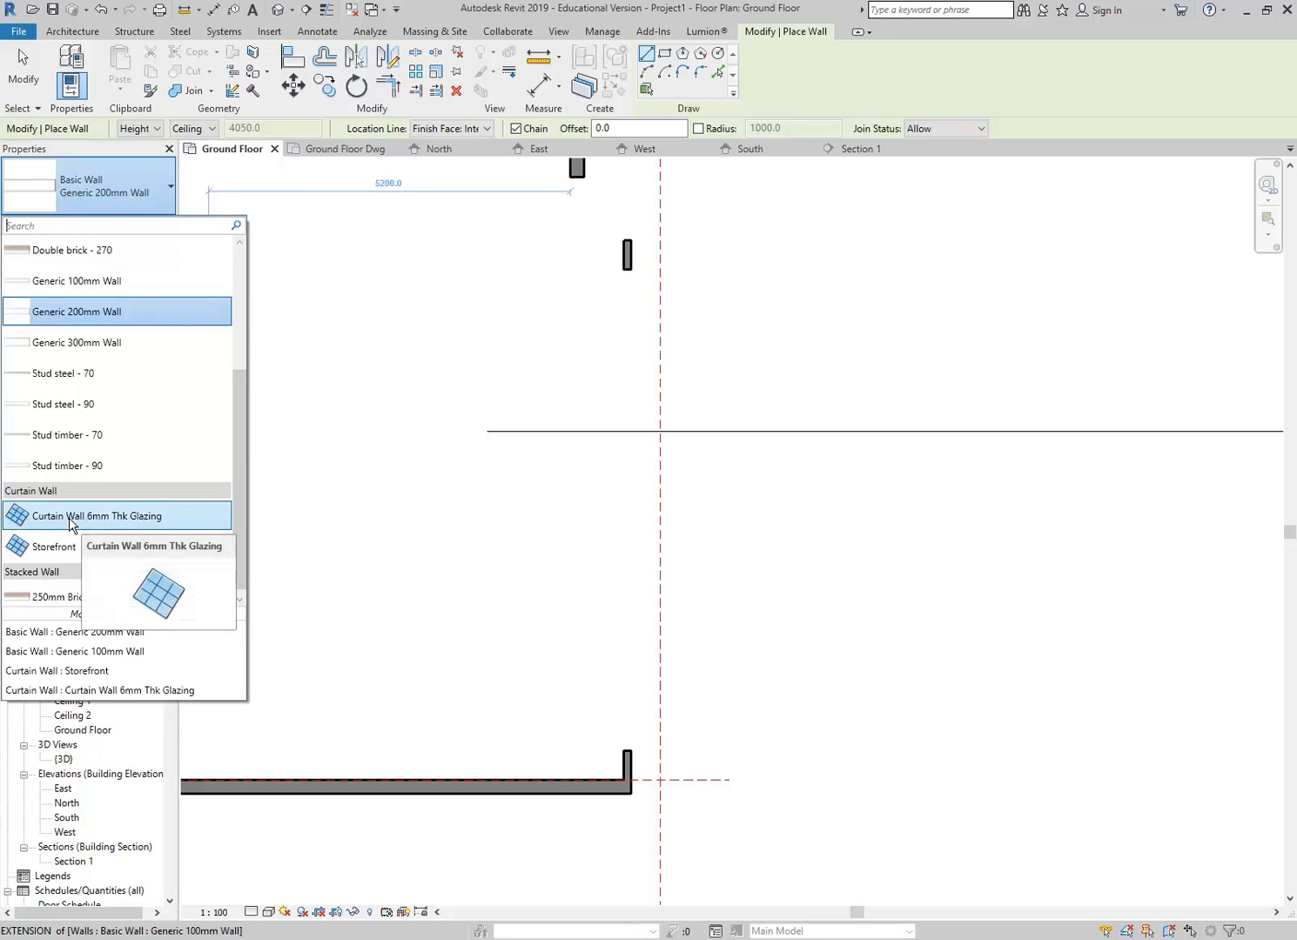
left_click(70, 517)
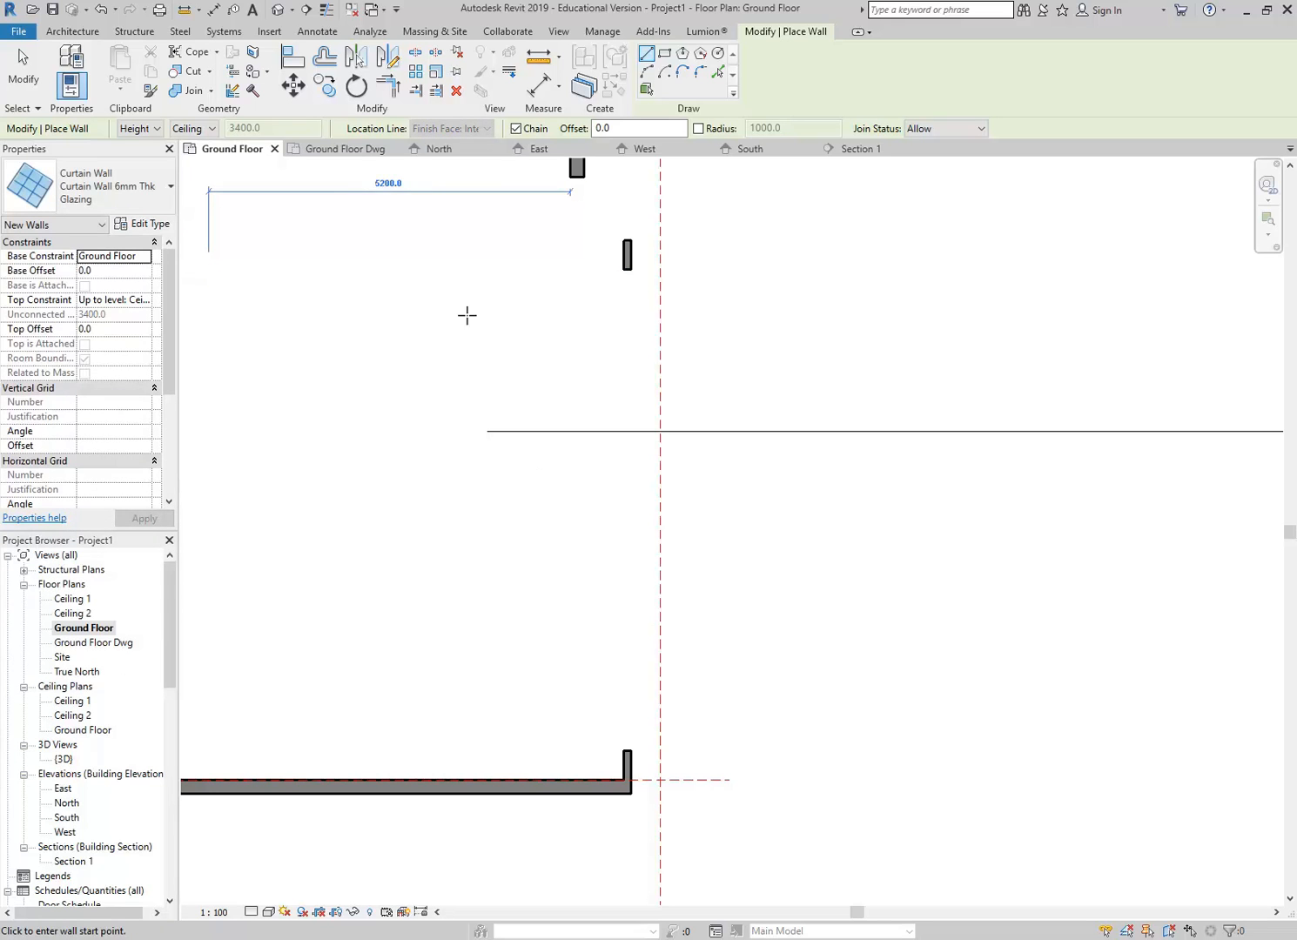
left_click(201, 136)
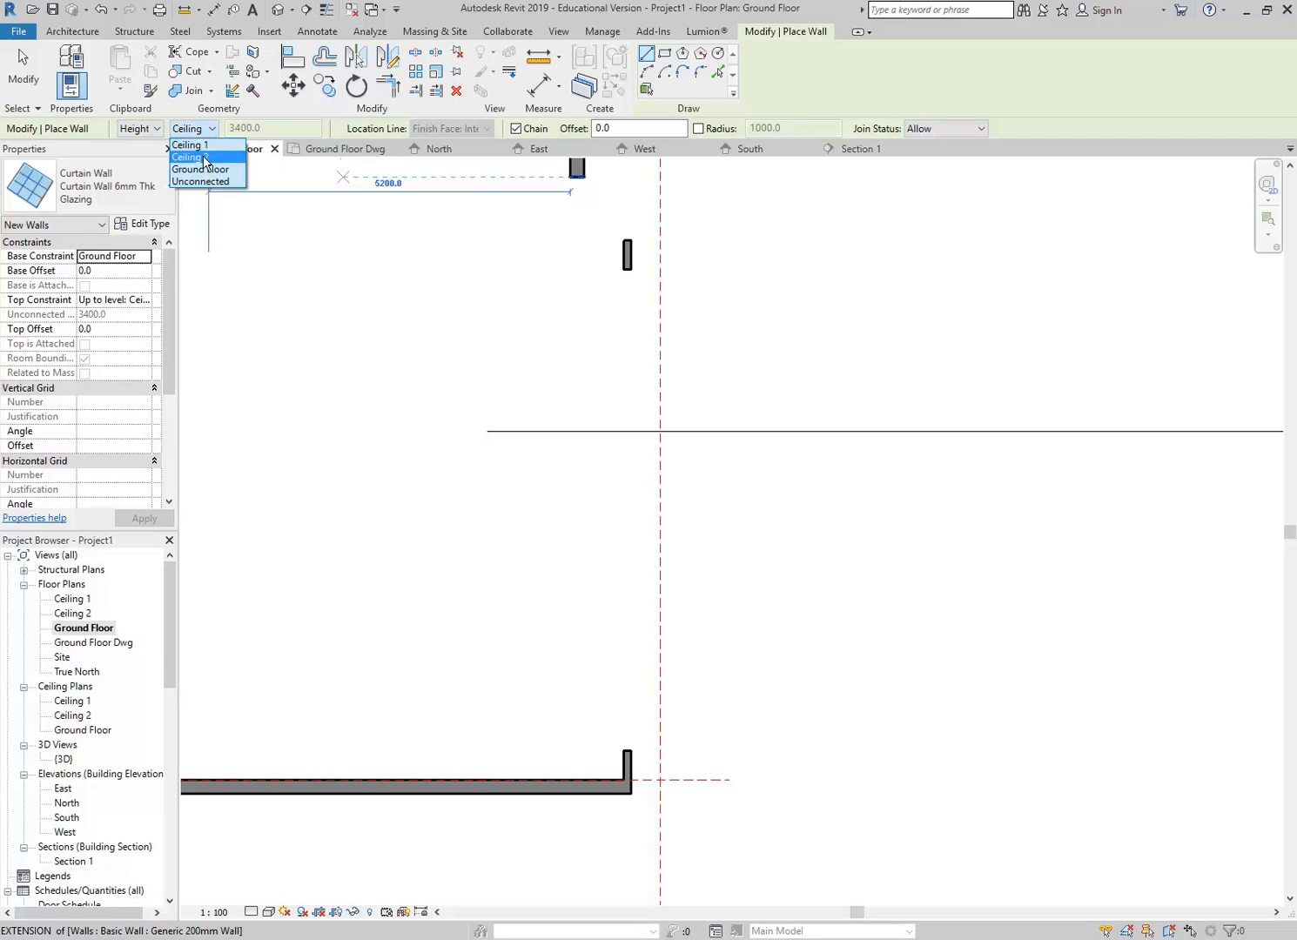
left_click(203, 158)
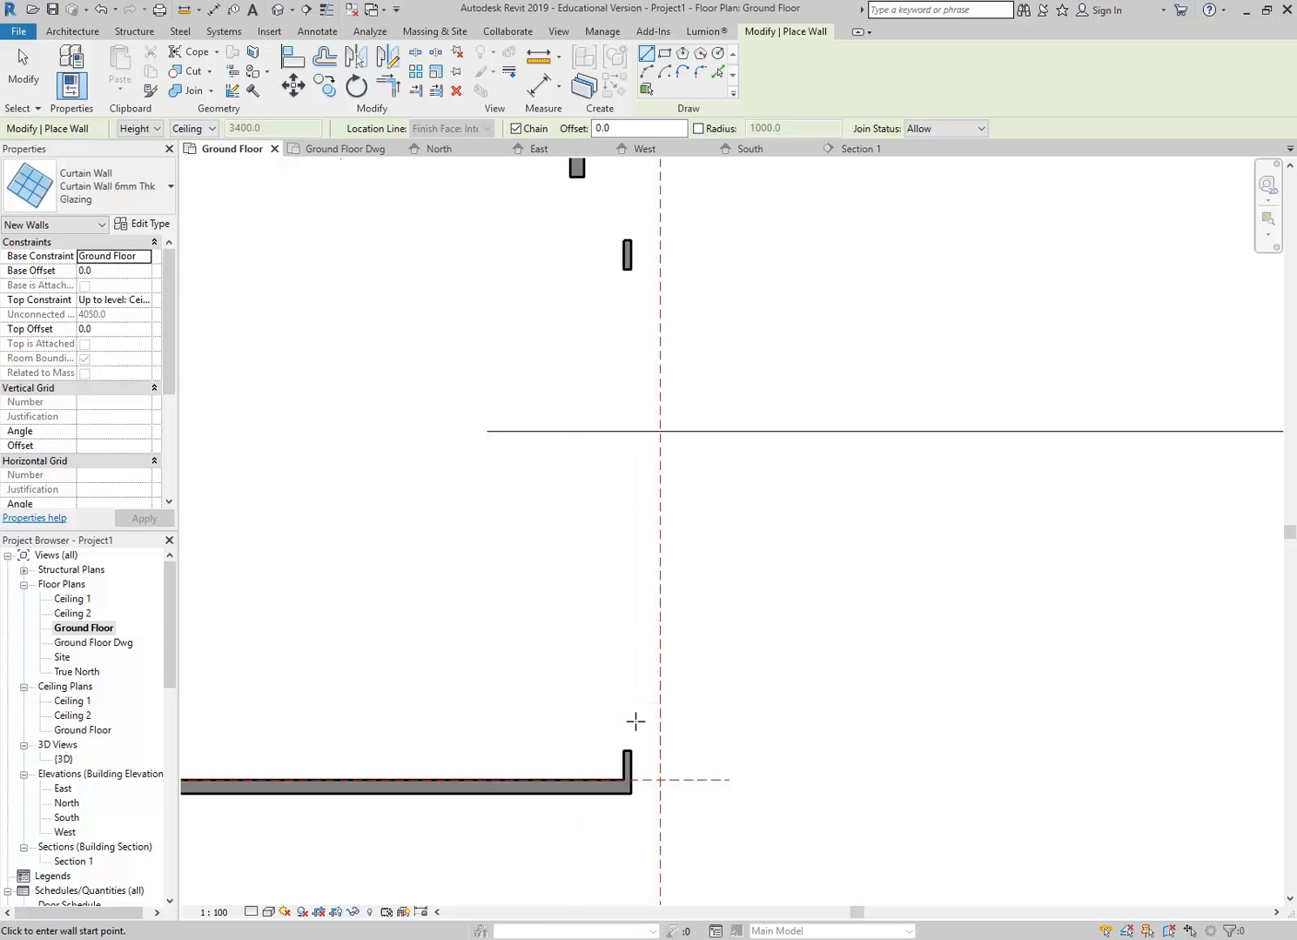
Step: Begin the curtain wall at the upper centre endpoint of the lower 100 mm stub wall and flip its orientation towards the outside
scroll(635, 721, "up", 6)
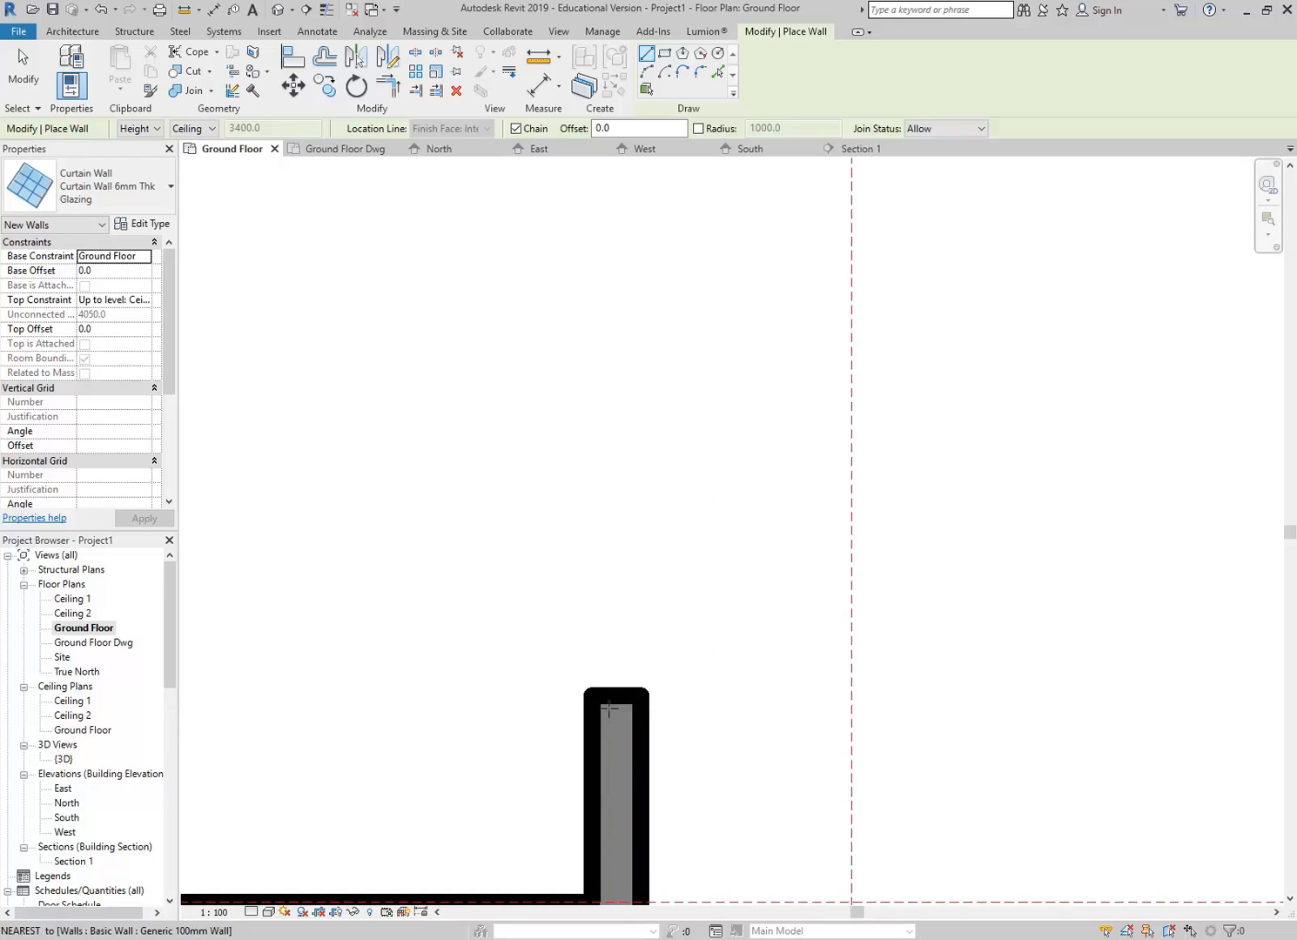
scroll(615, 695, "up", 2)
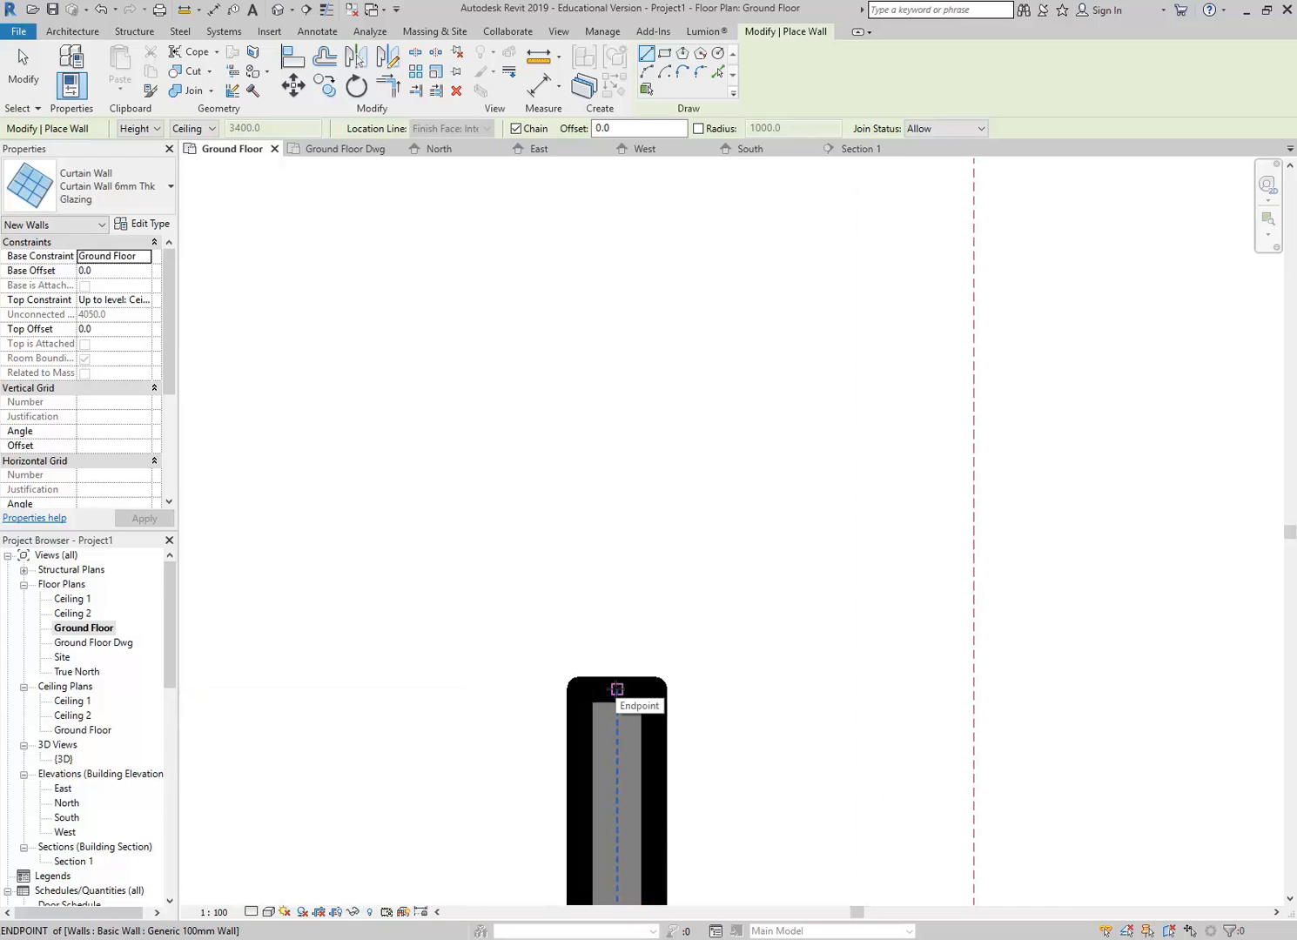
left_click(617, 688)
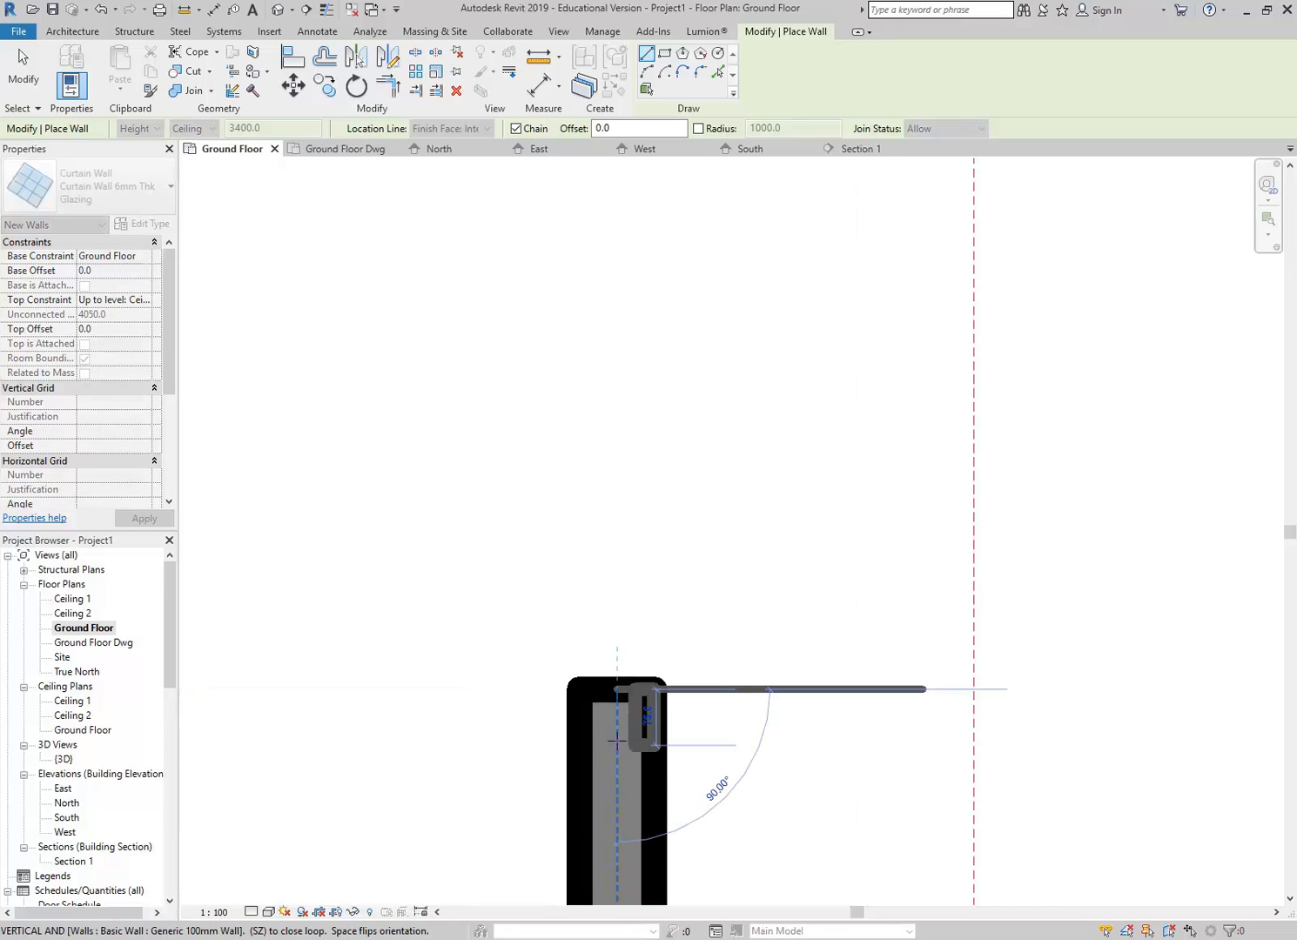
scroll(621, 314, "down", 3)
middle_click_drag(631, 370, 608, 401)
scroll(615, 477, "up", 2)
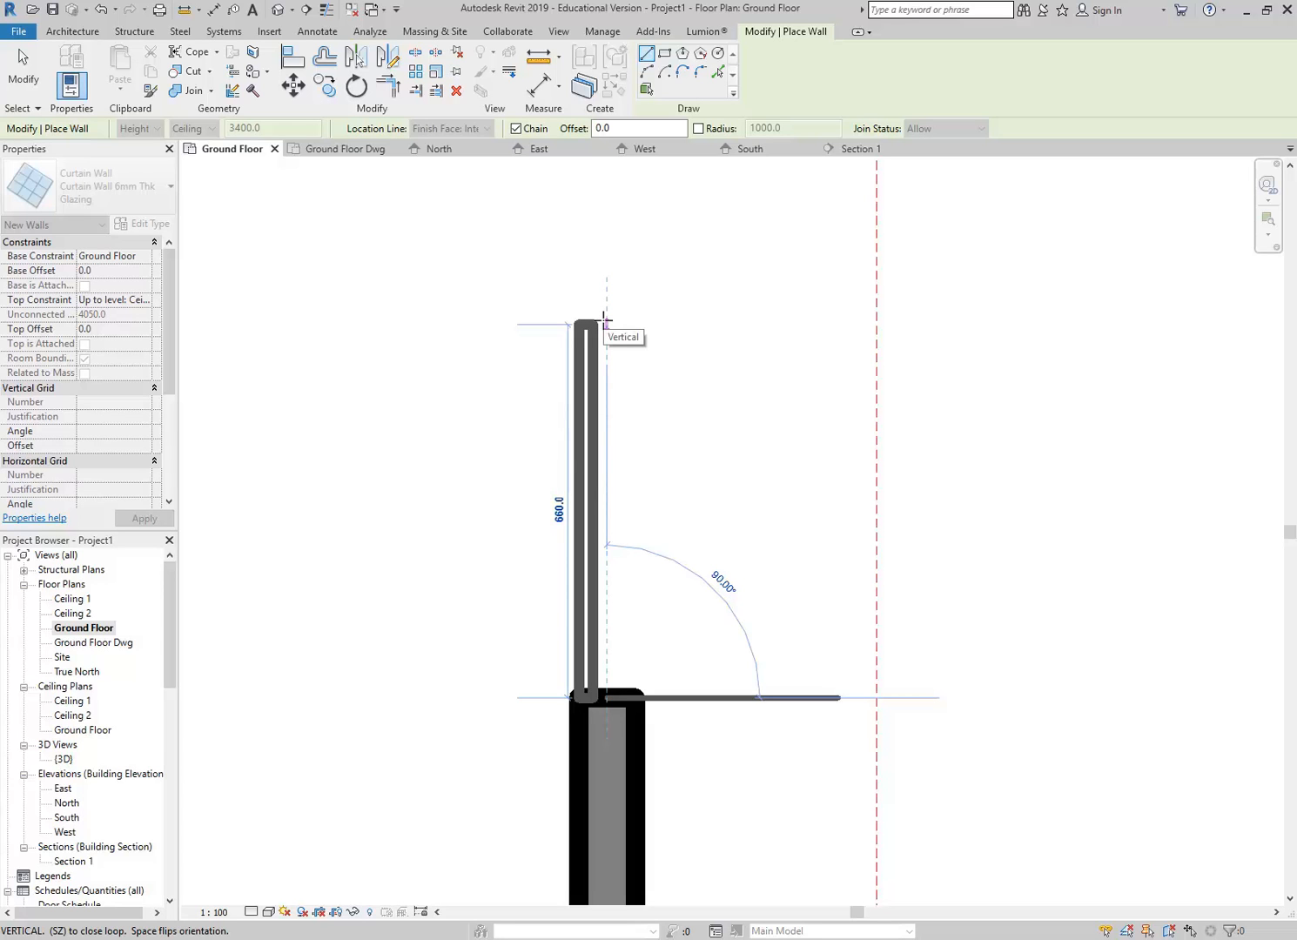
key("space")
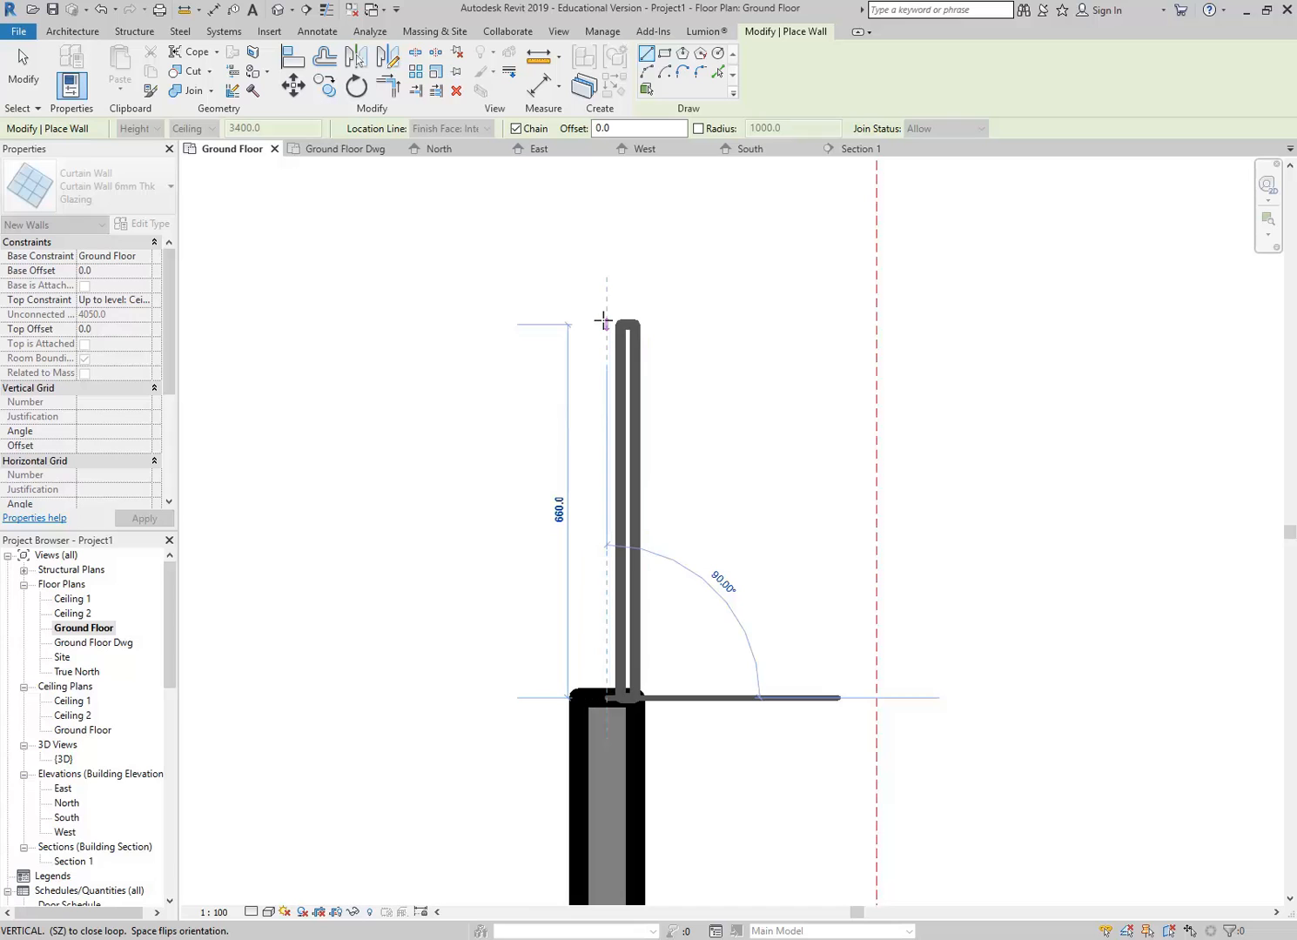
key("space")
key("space")
Step: Finish the curtain wall at the lower centre endpoint of the upper 100 mm stub wall and end wall placement
scroll(604, 322, "down", 7)
middle_click_drag(616, 341, 613, 623)
scroll(613, 333, "down", 1)
scroll(590, 300, "down", 2)
middle_click_drag(590, 300, 581, 554)
scroll(594, 263, "down", 1)
middle_click_drag(594, 263, 573, 610)
scroll(570, 609, "up", 1)
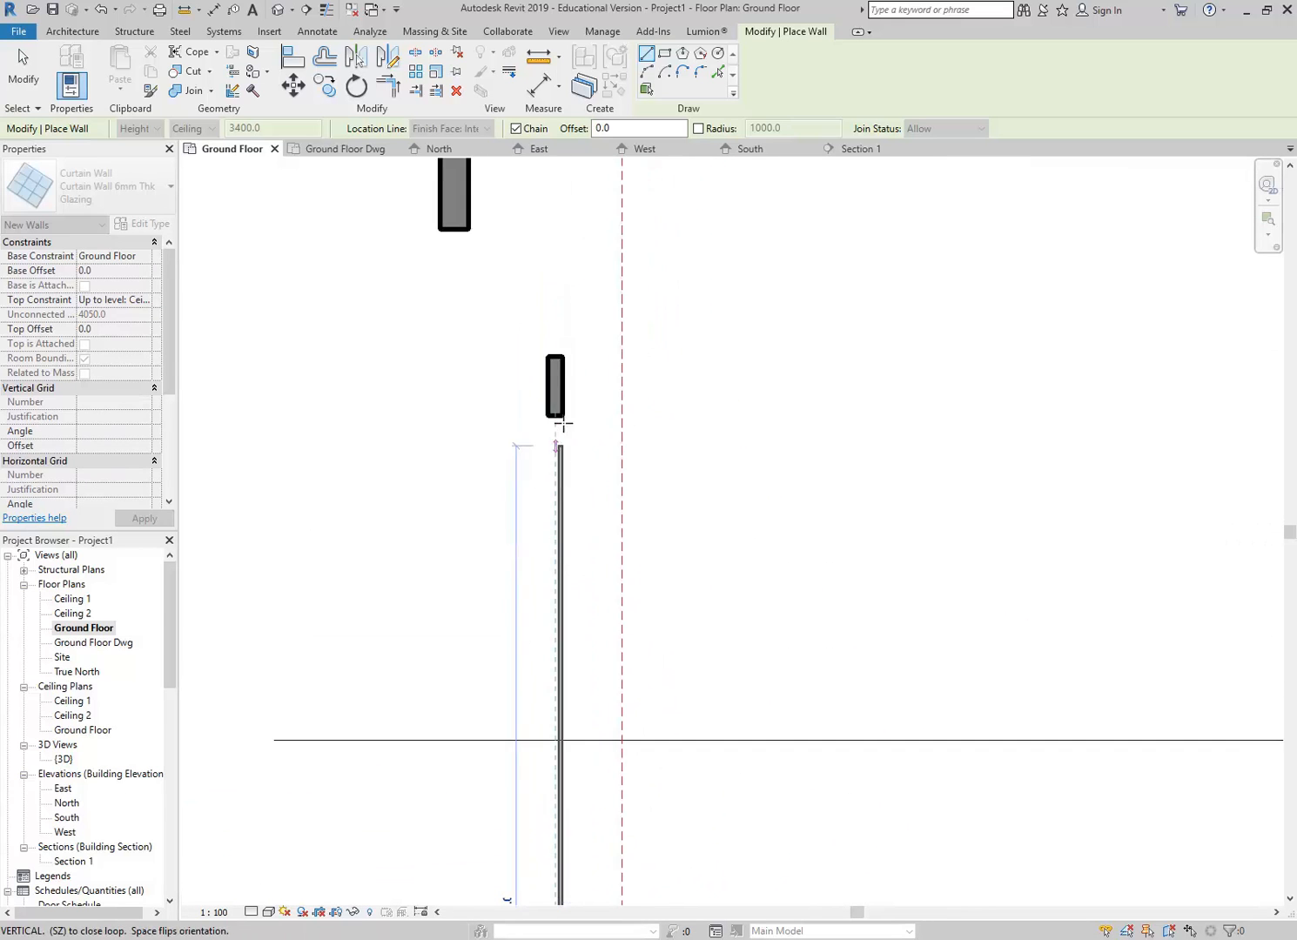
scroll(562, 410, "up", 9)
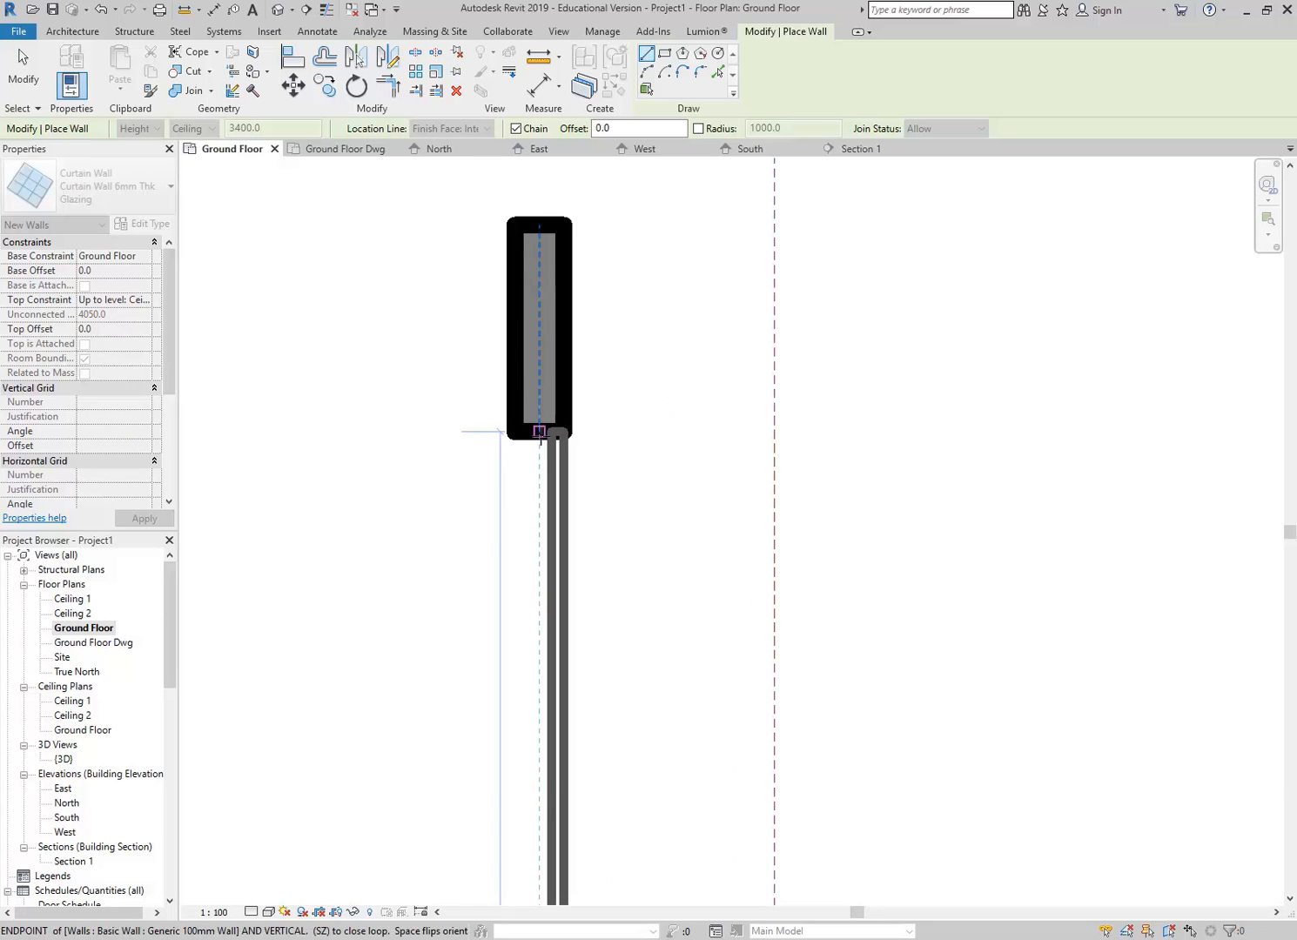
left_click(540, 438)
right_click(620, 322)
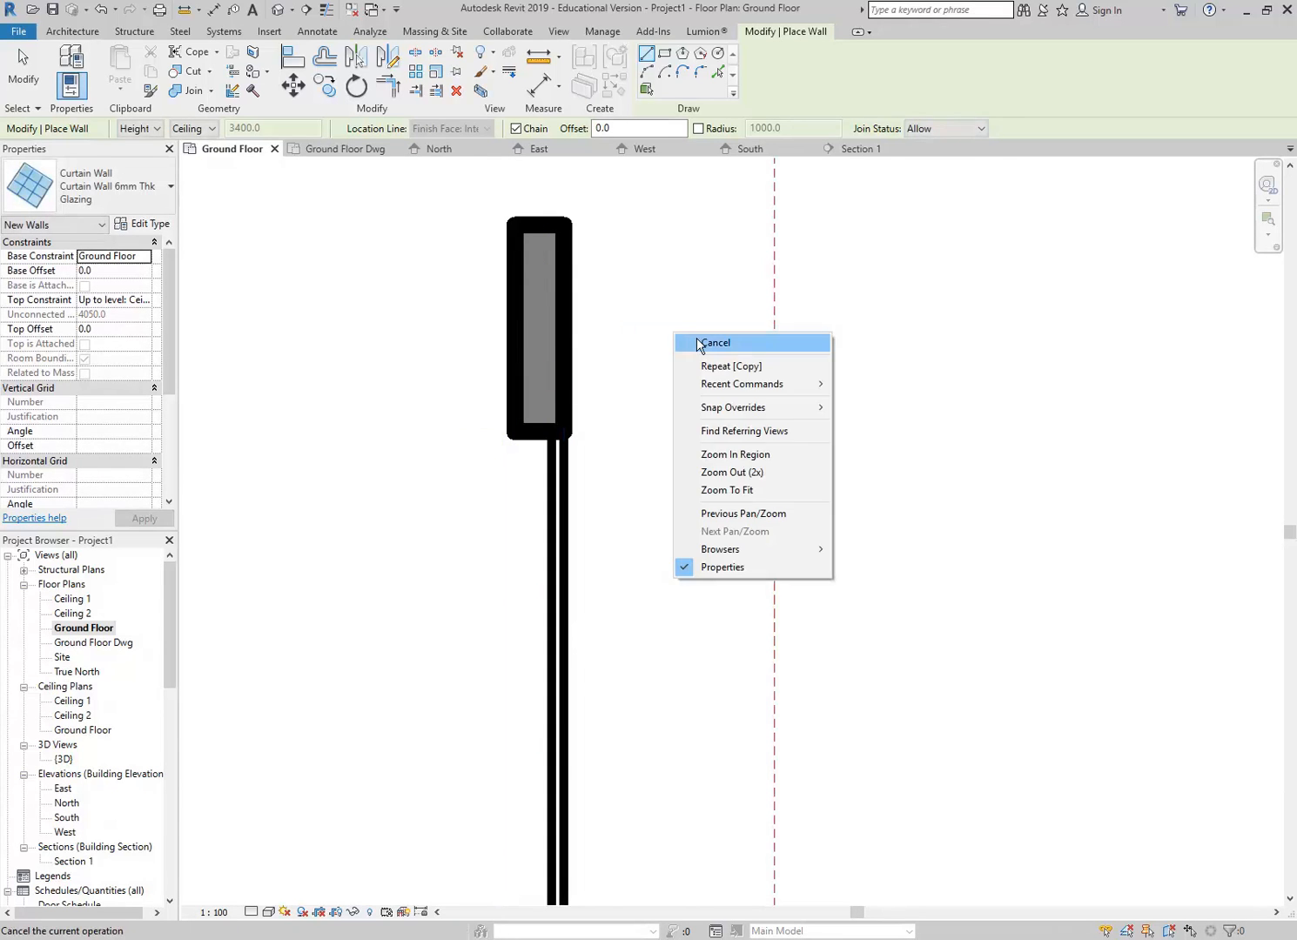
left_click(665, 334)
Step: Open the 3D view and examine the curtain wall shopfront between the two 100 mm stub walls
middle_click_drag(388, 415, 615, 294)
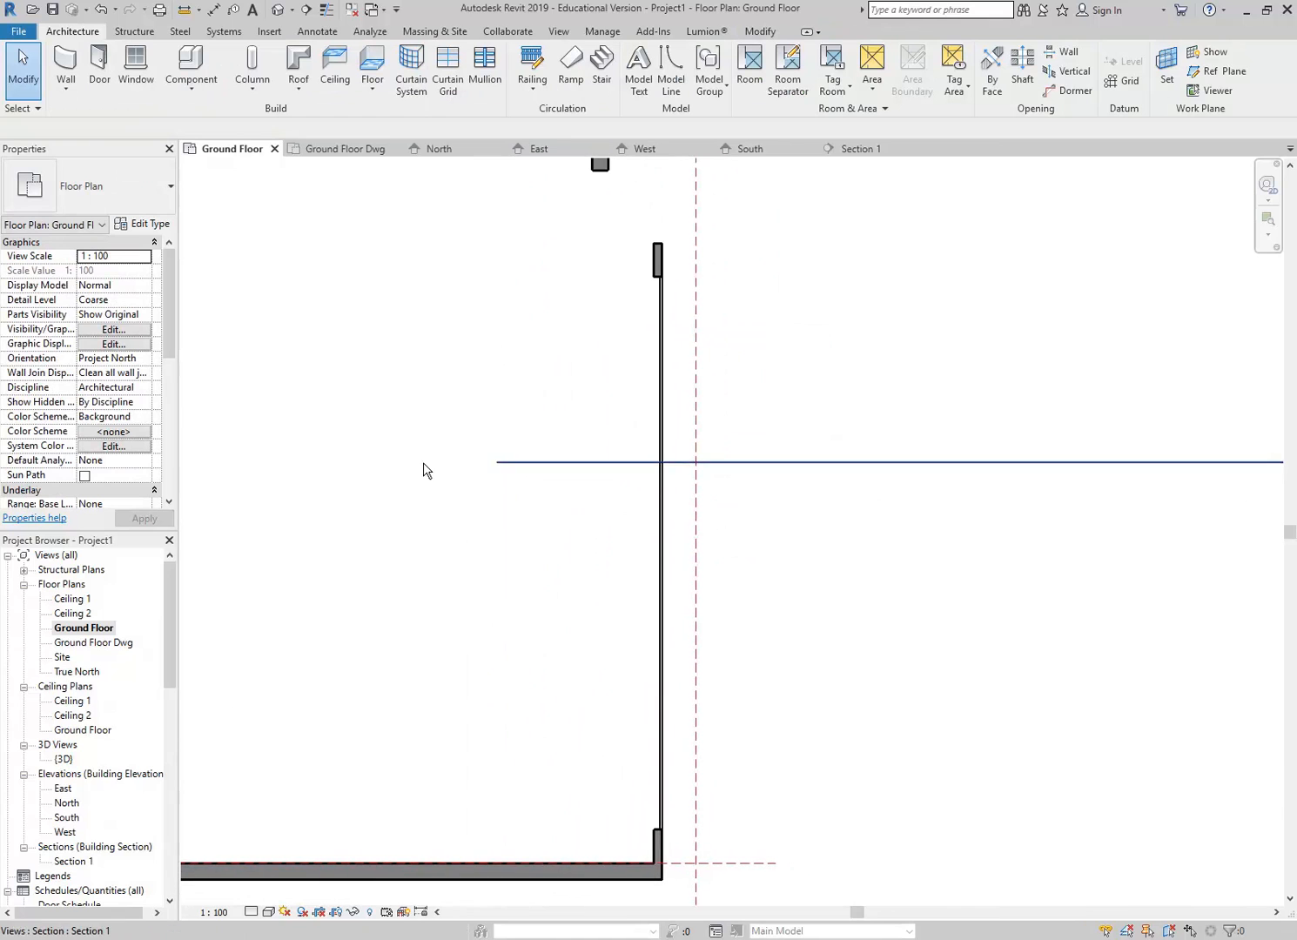
left_click(279, 11)
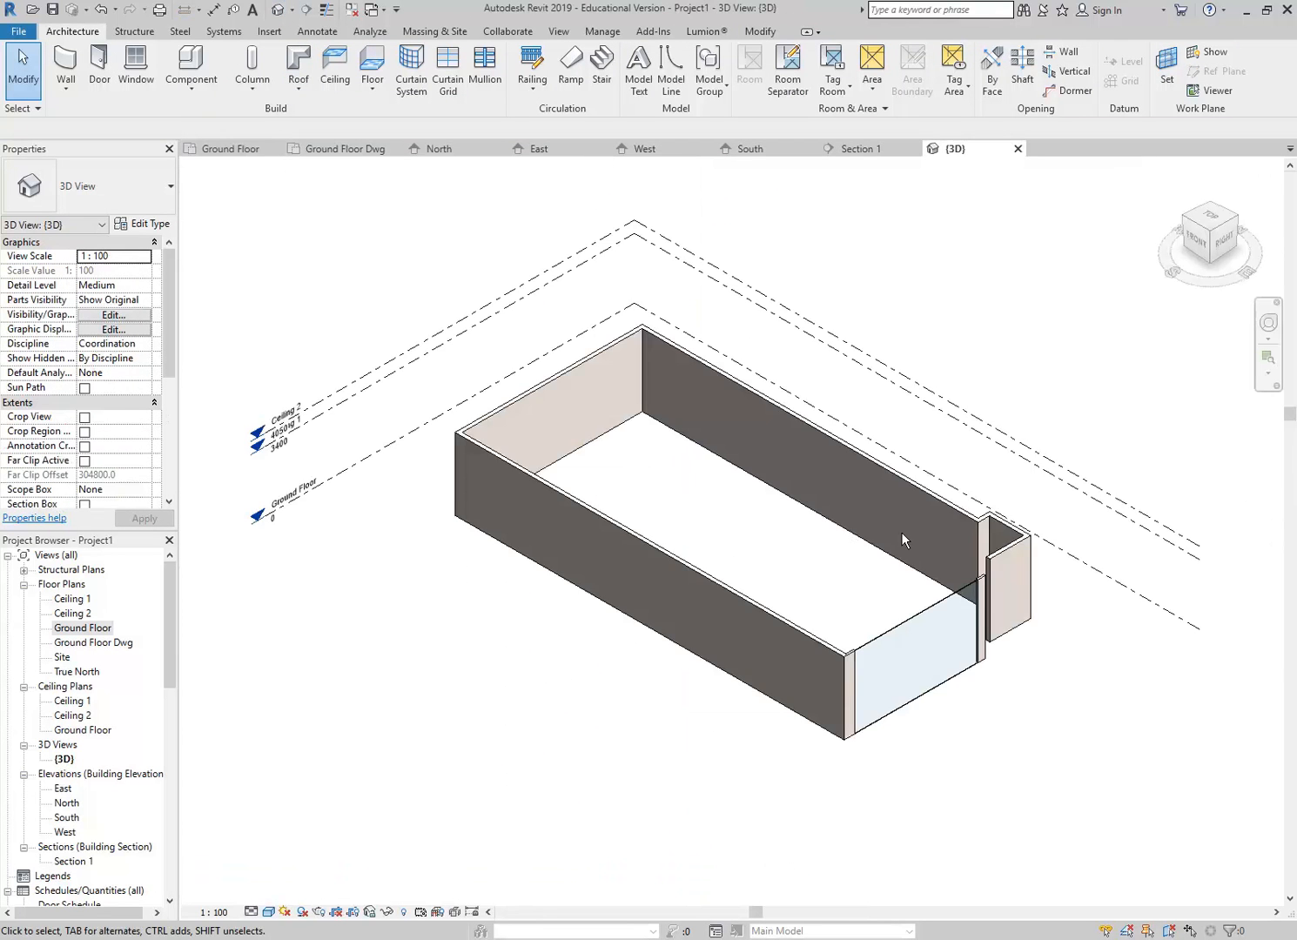
middle_click_drag(849, 535, 688, 454)
scroll(592, 484, "up", 4)
middle_click_drag(862, 572, 604, 529, "shift")
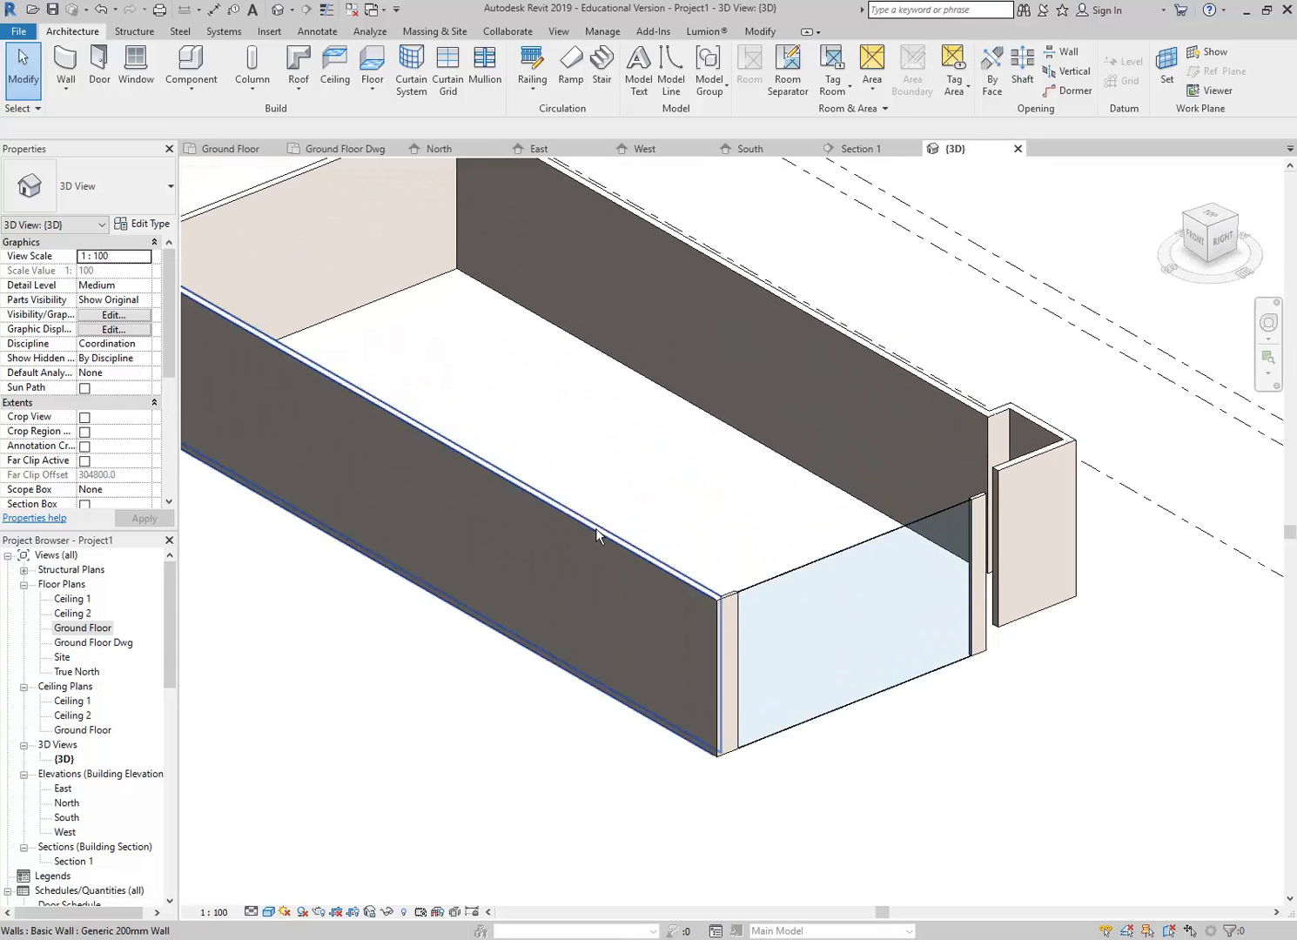
scroll(533, 418, "down", 2)
middle_click_drag(539, 420, 465, 394)
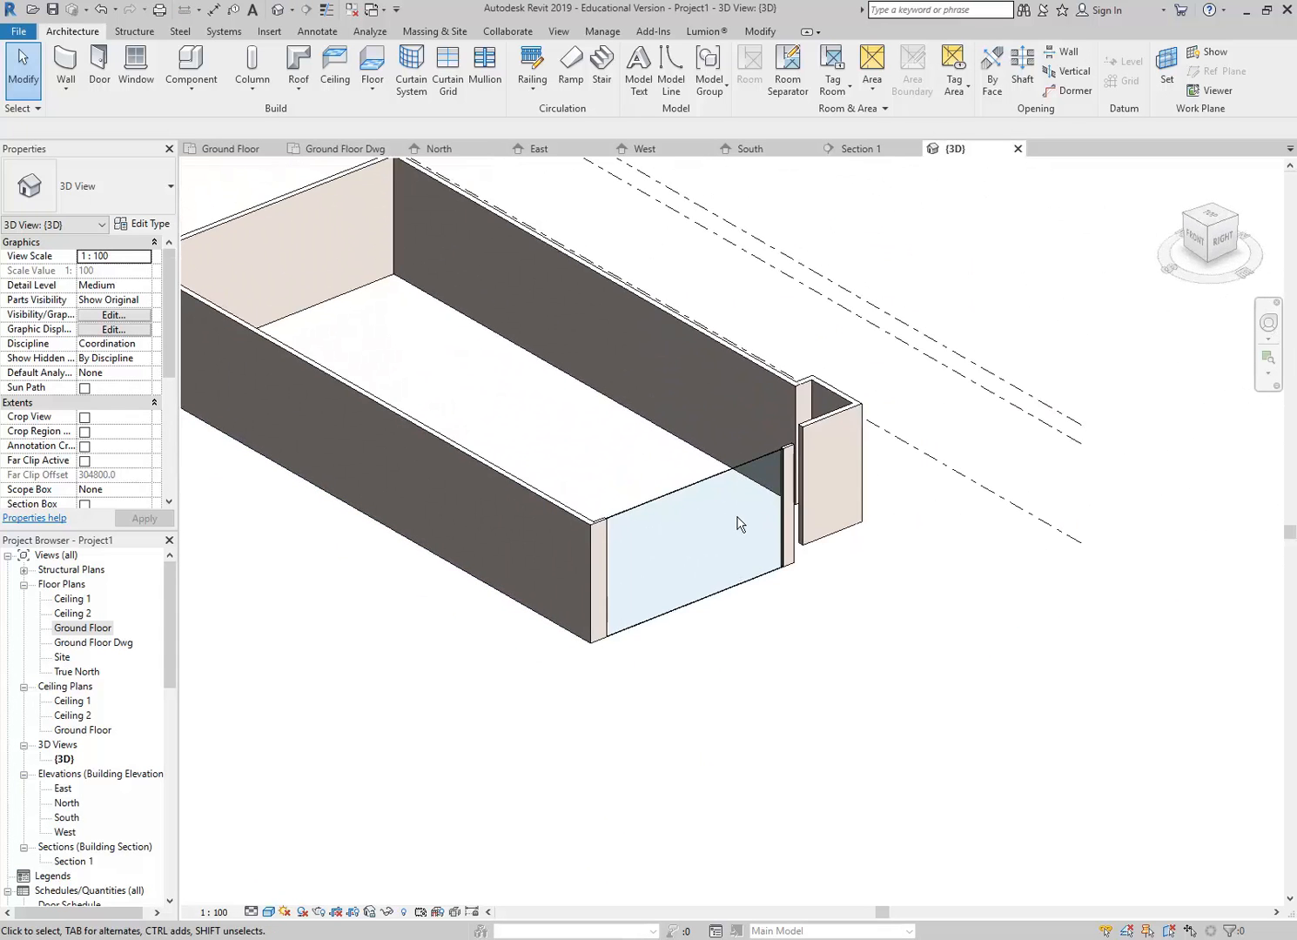
scroll(704, 503, "down", 1)
scroll(704, 502, "up", 4)
middle_click_drag(717, 514, 717, 515)
scroll(631, 483, "up", 3)
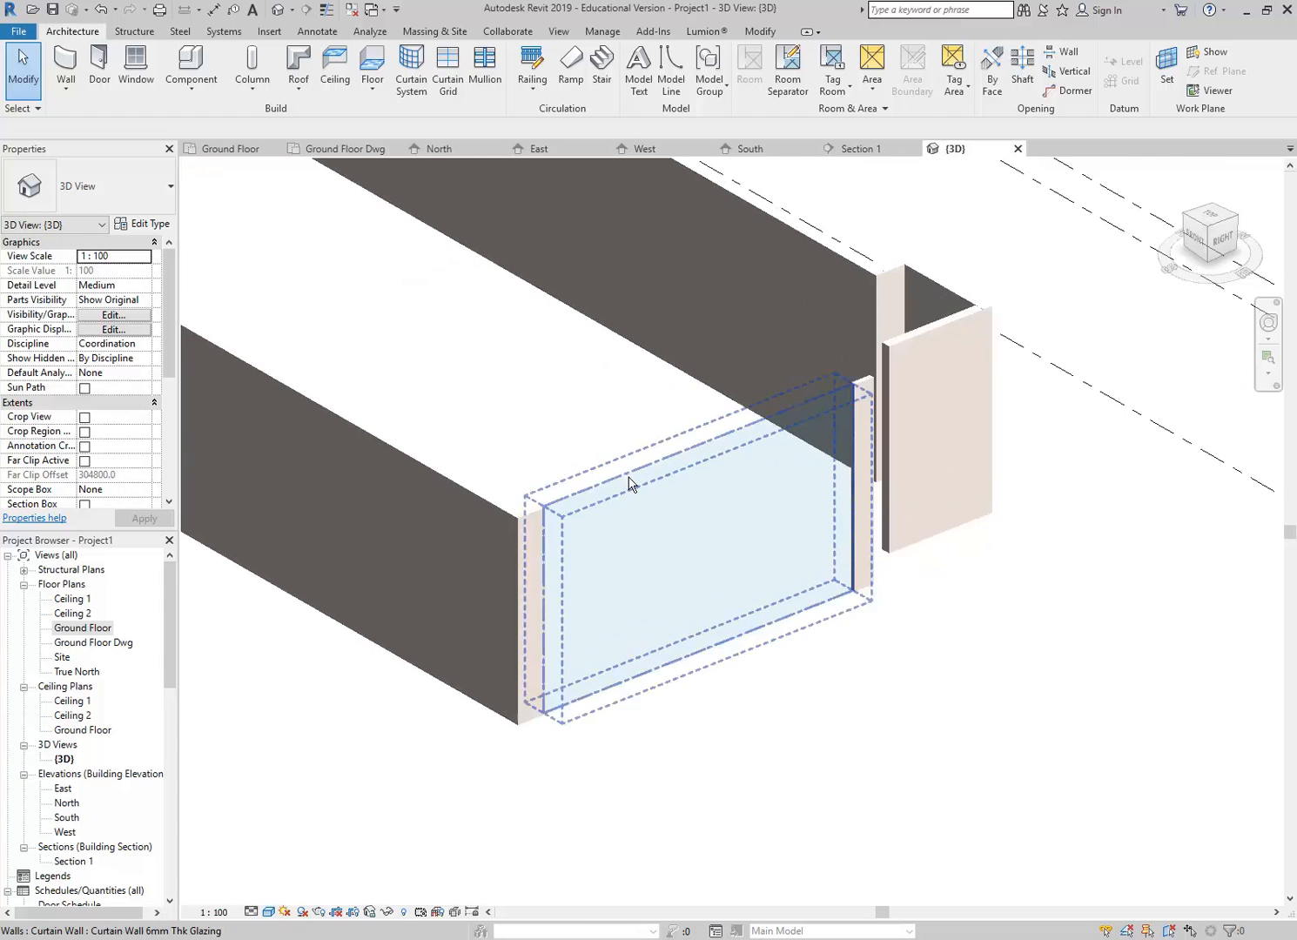
left_click(631, 484)
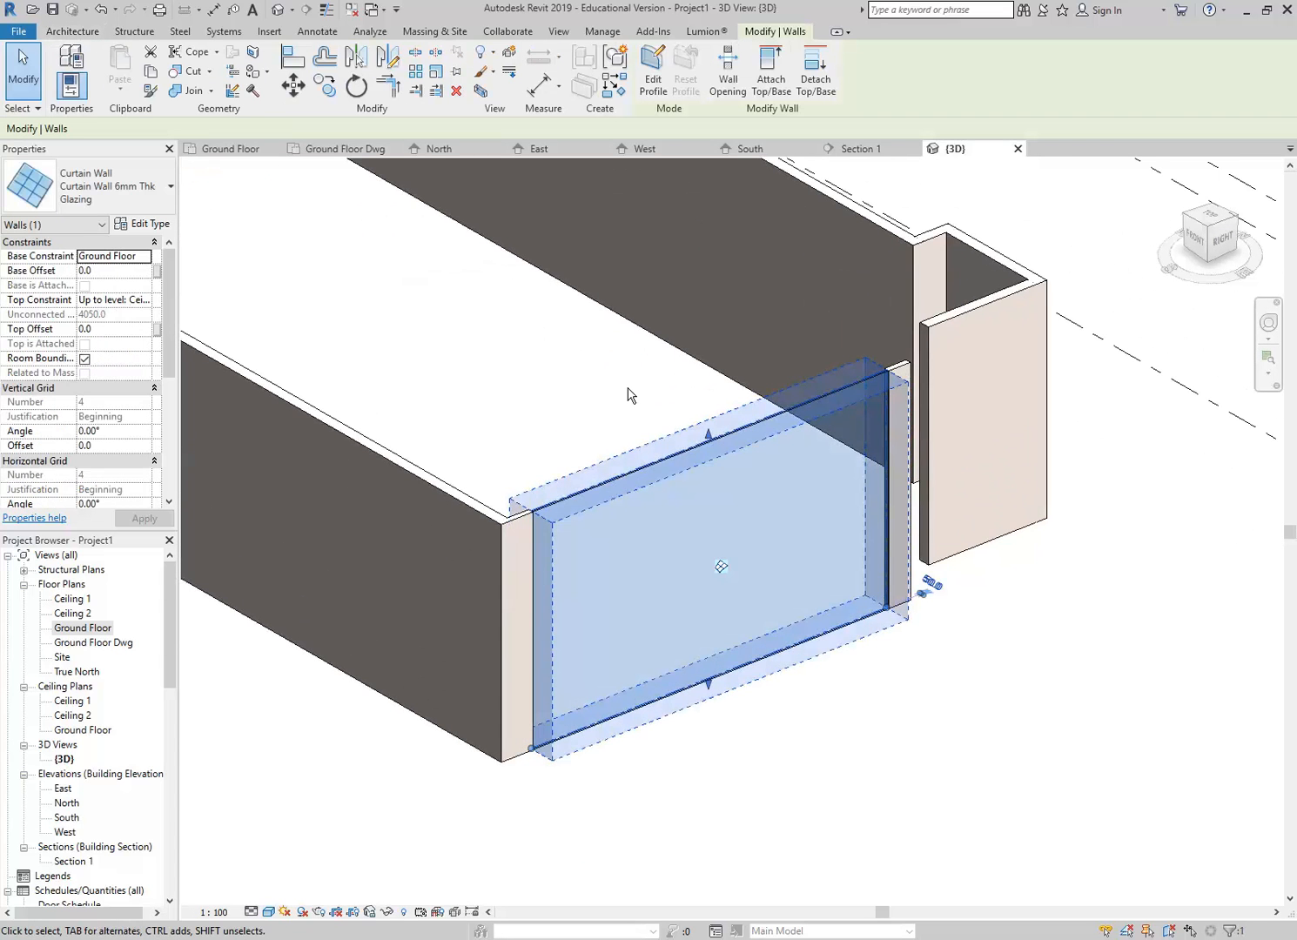
middle_click_drag(631, 395, 612, 342)
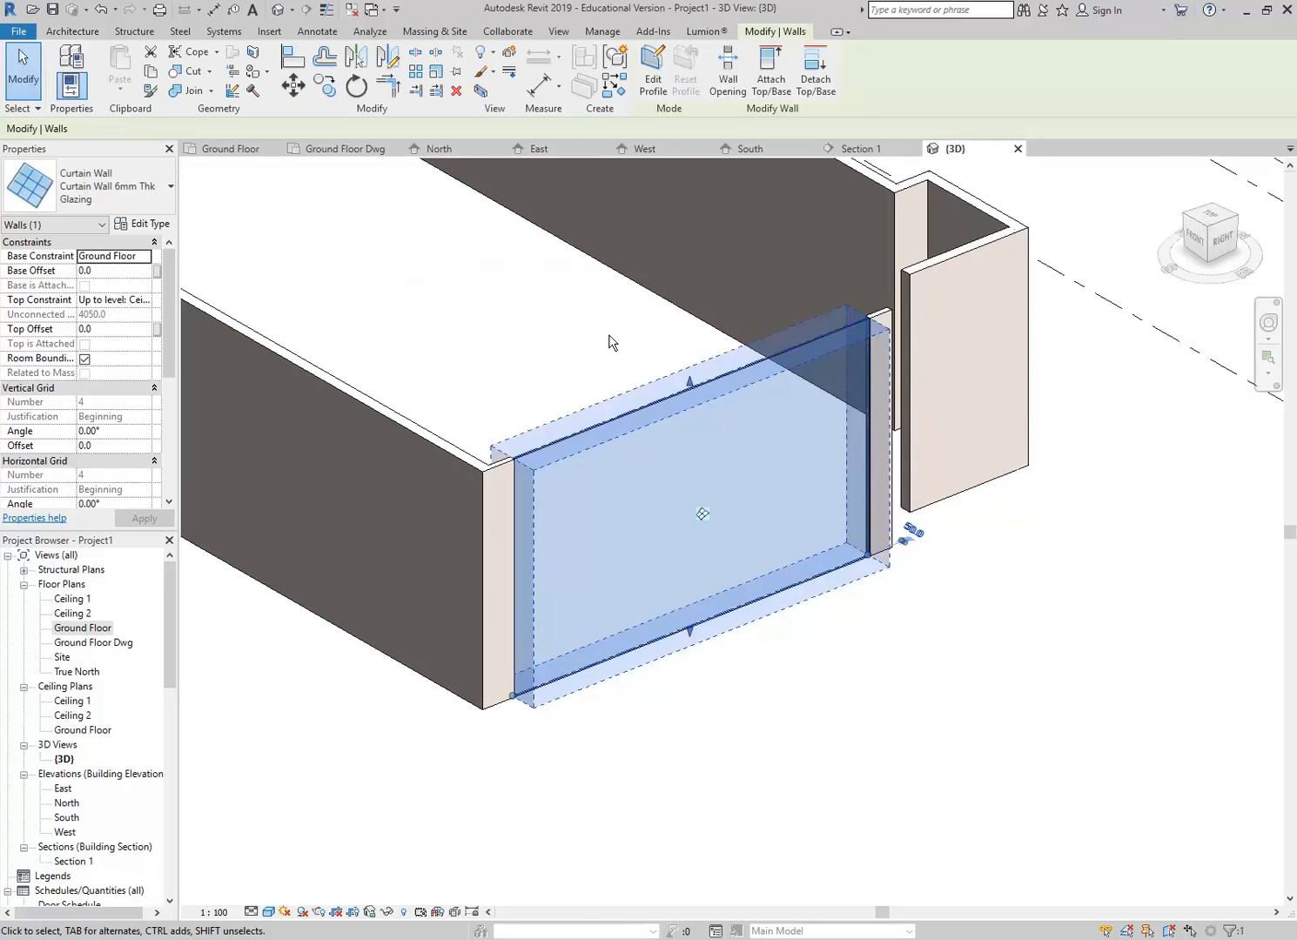
scroll(612, 341, "up", 3)
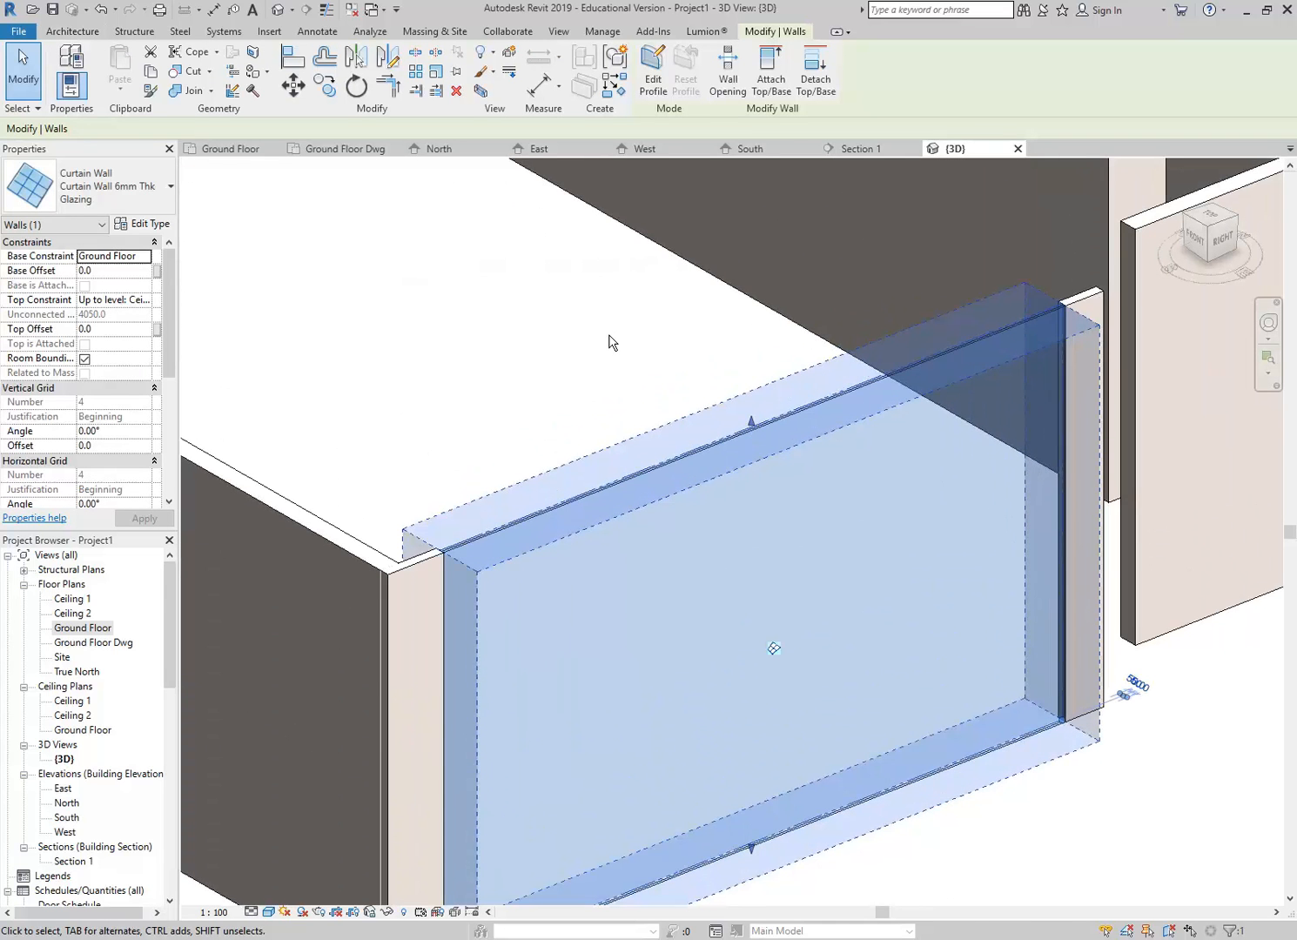
key("Escape")
scroll(649, 305, "down", 2)
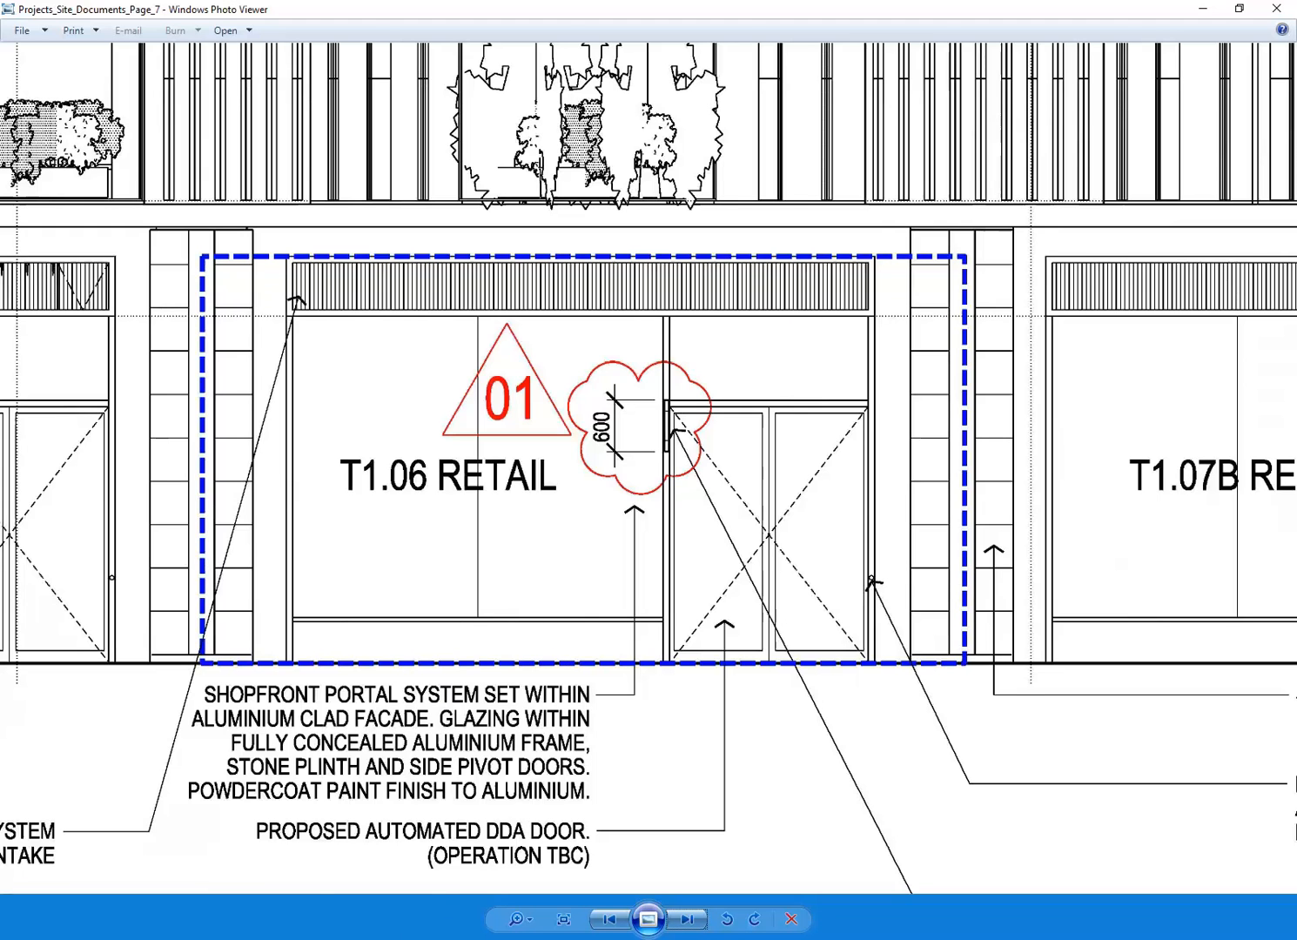
Step: Return to Revit and add a horizontal curtain grid line across all segments of the shopfront, 600 mm below its top edge
mouse_move(379, 938)
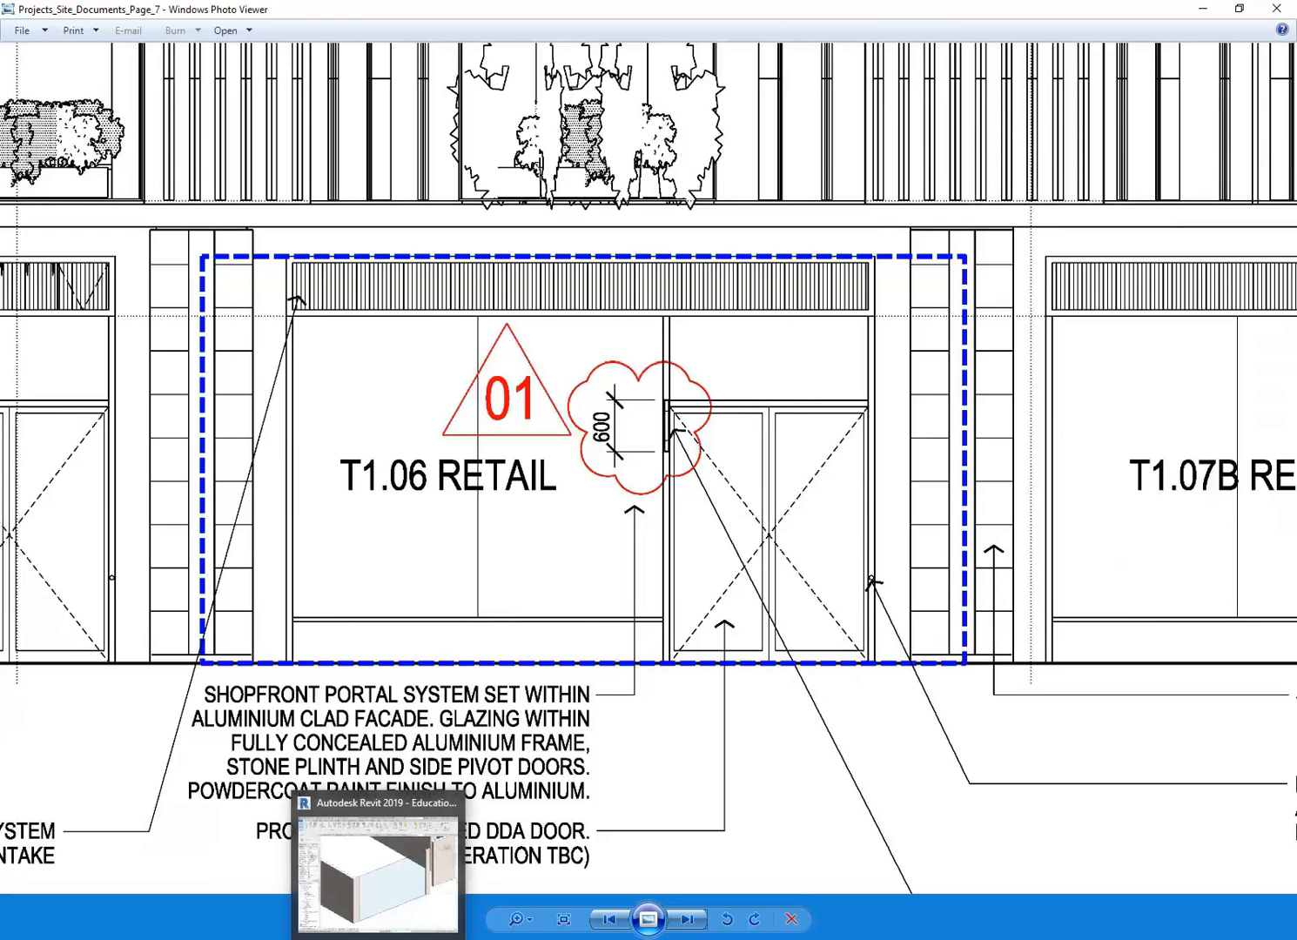
left_click(379, 870)
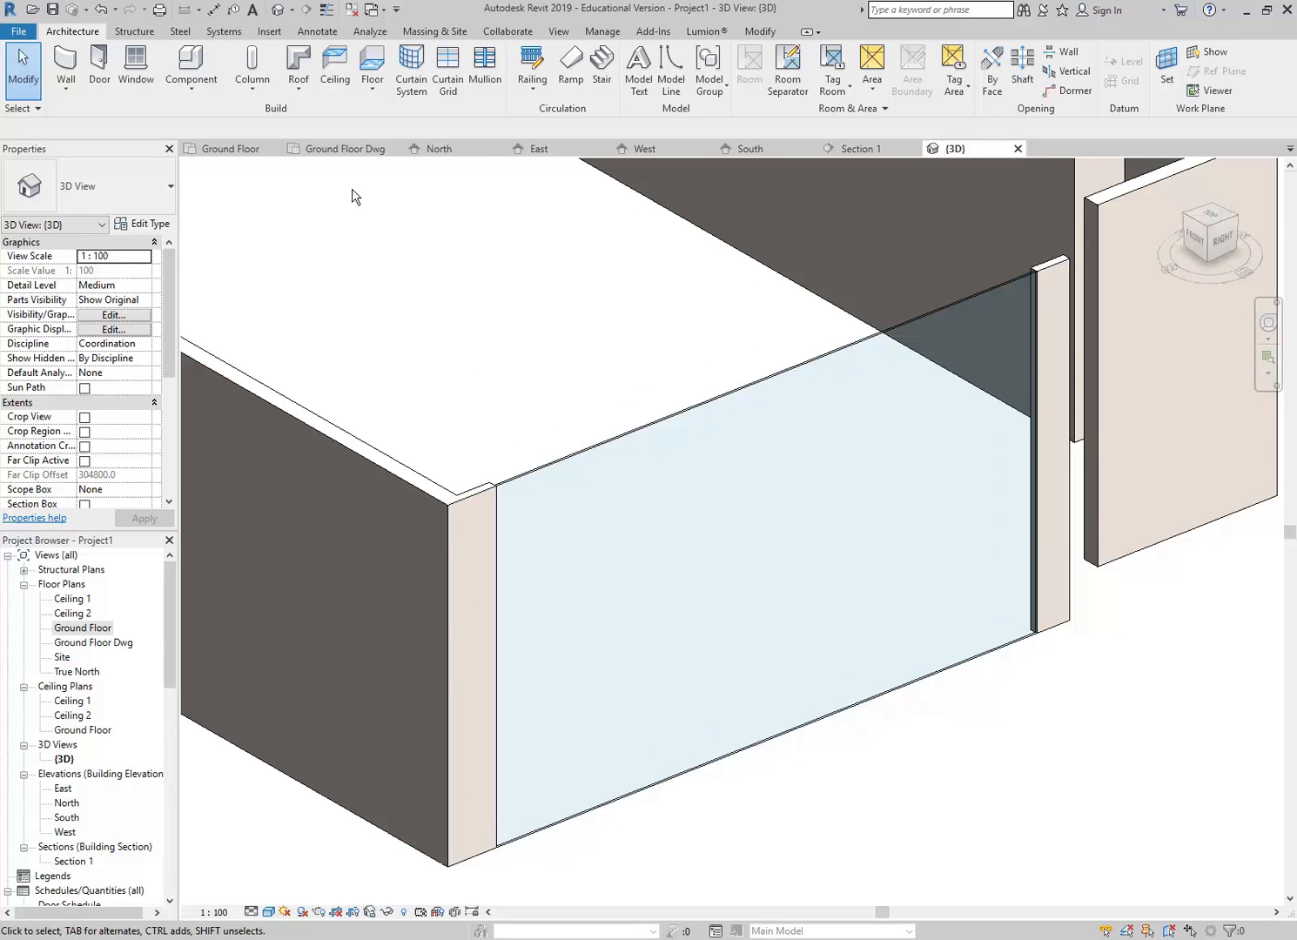
left_click(445, 61)
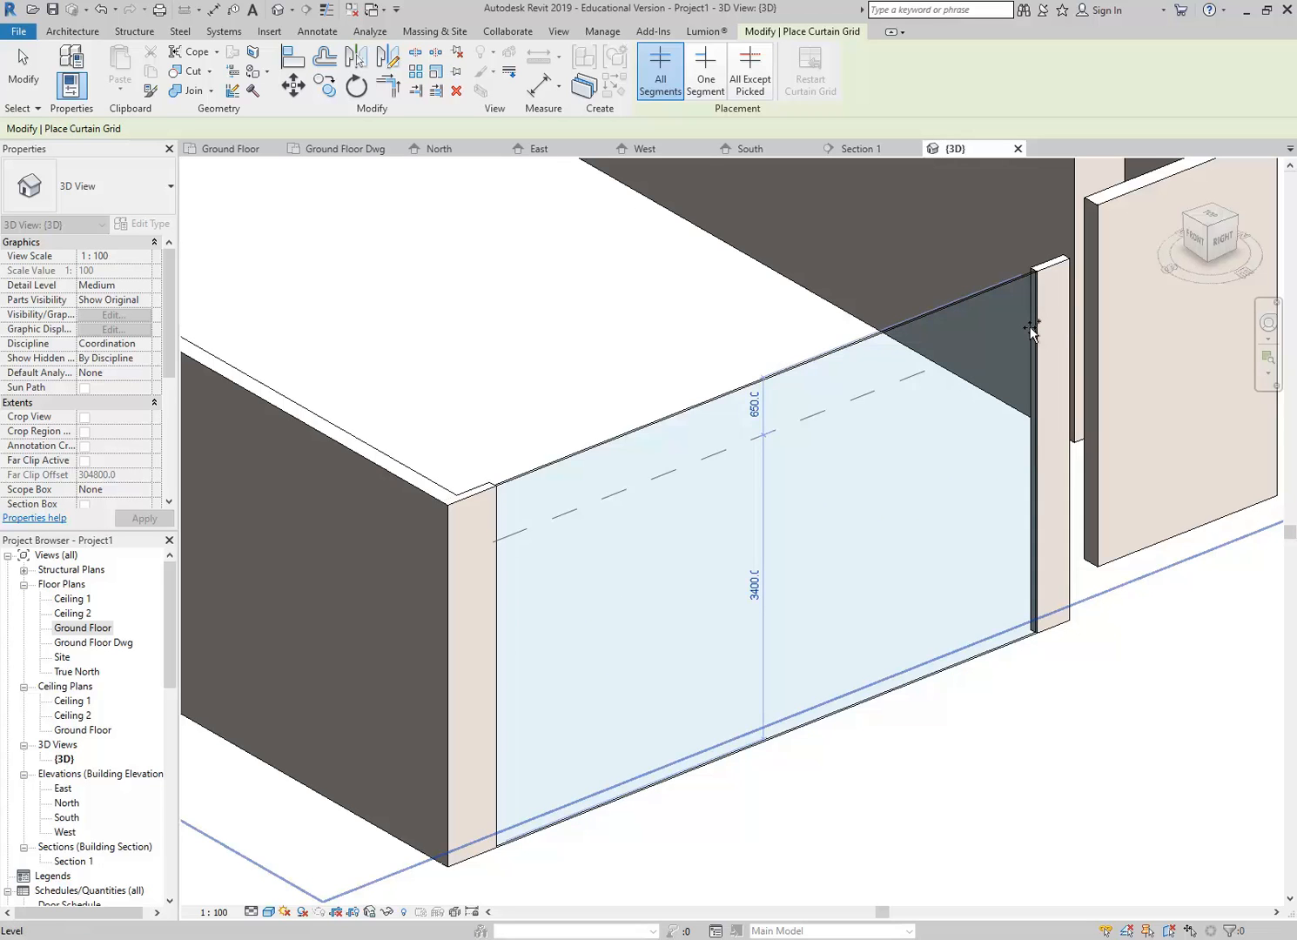
left_click(499, 562)
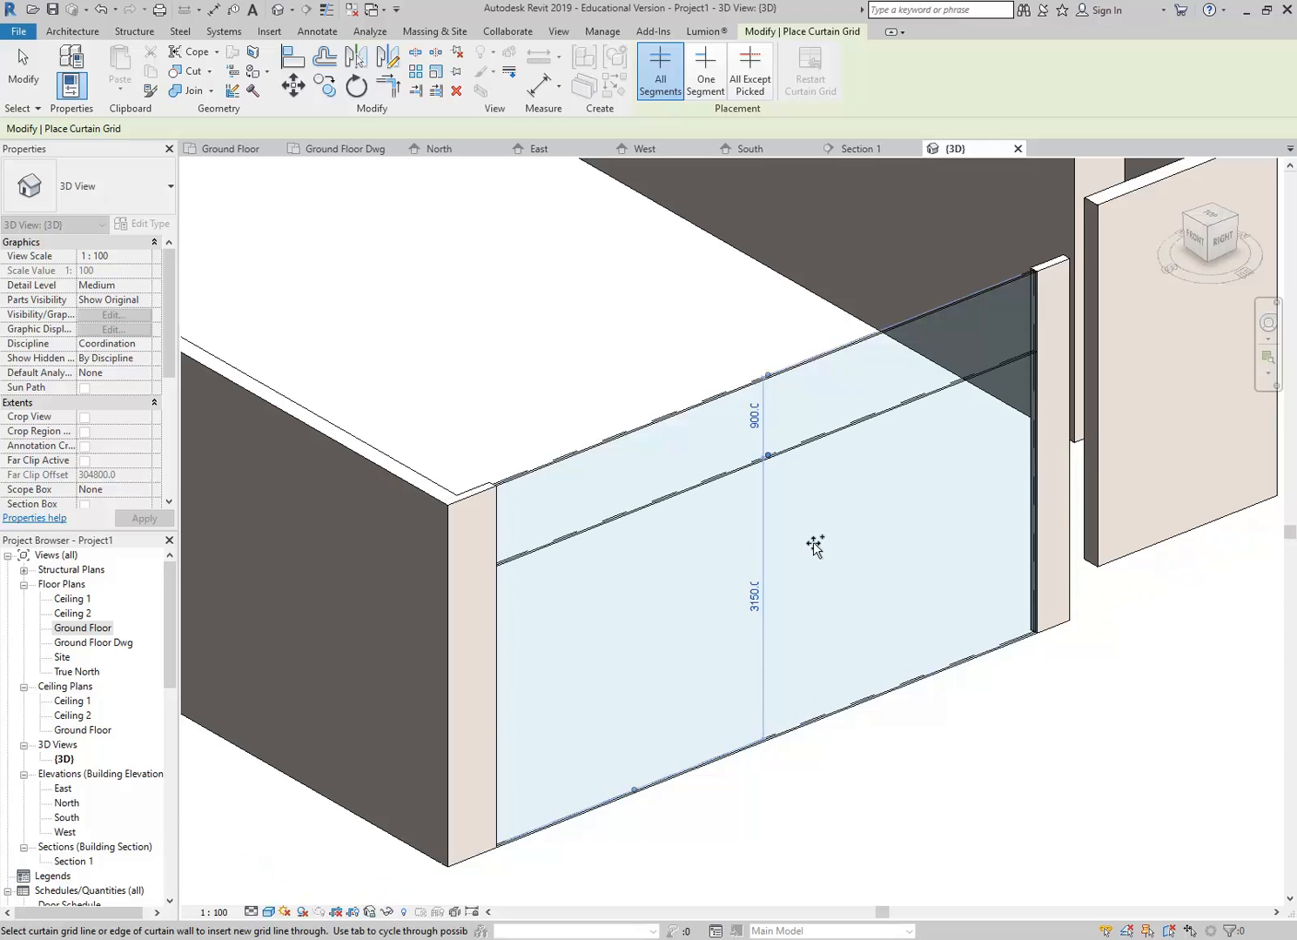
left_click(754, 419)
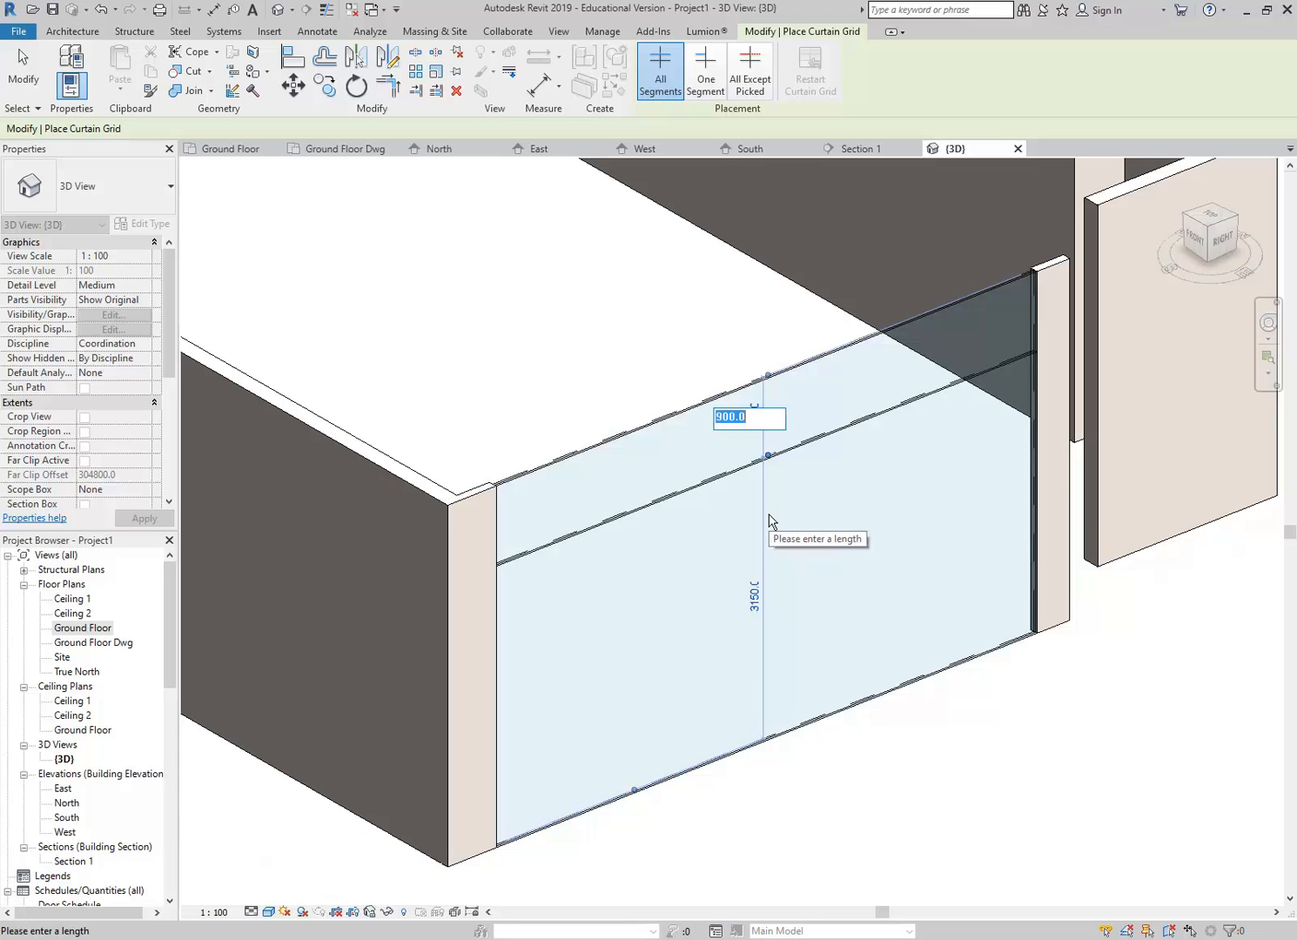
type("600")
key("Return")
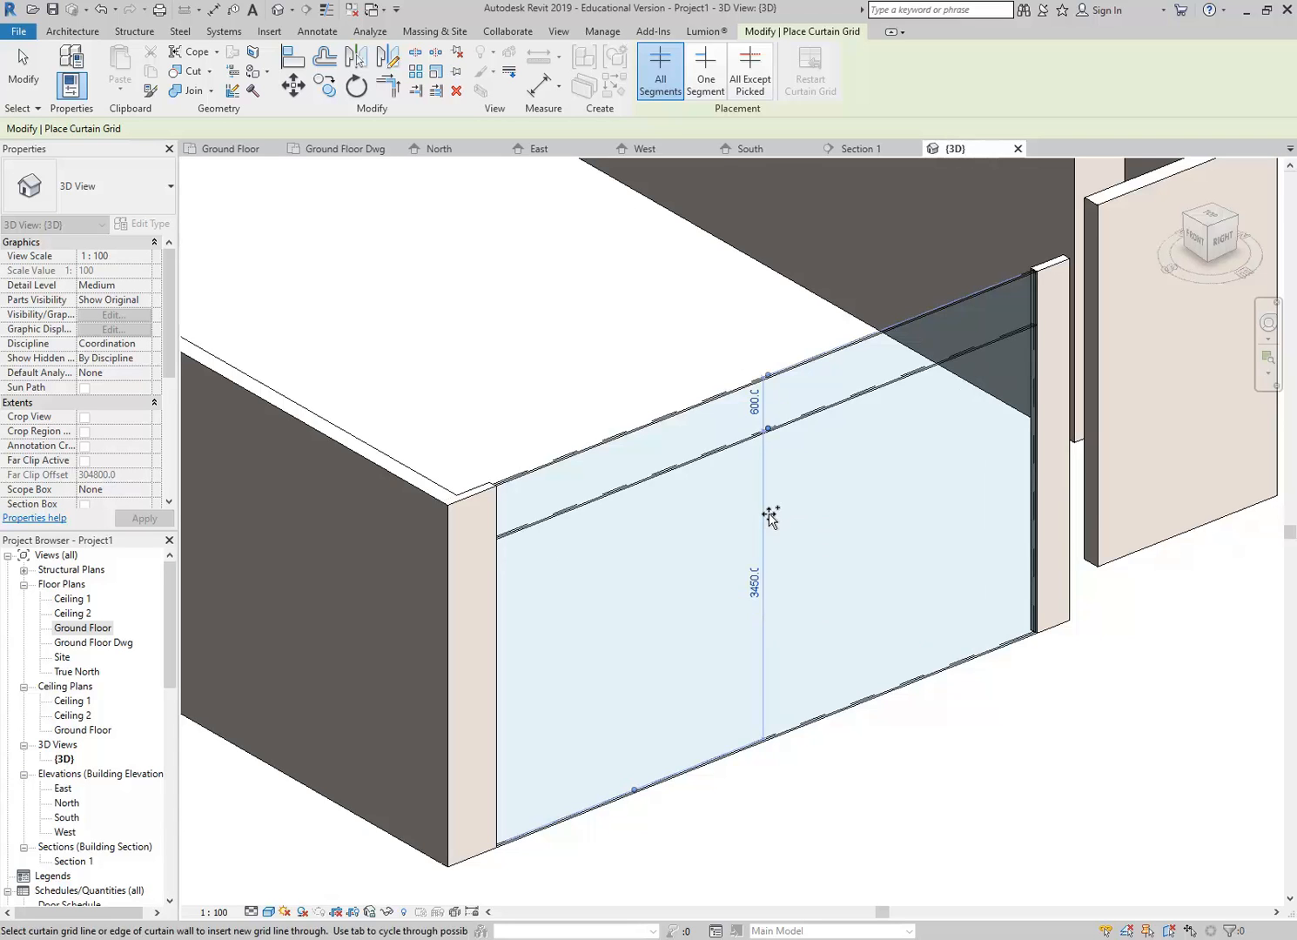
Step: Examine the T1.06 shopfront elevation in Windows Photo Viewer for the louvre, glazing, plinth and door divisions, and return to Revit
key("alt+Tab")
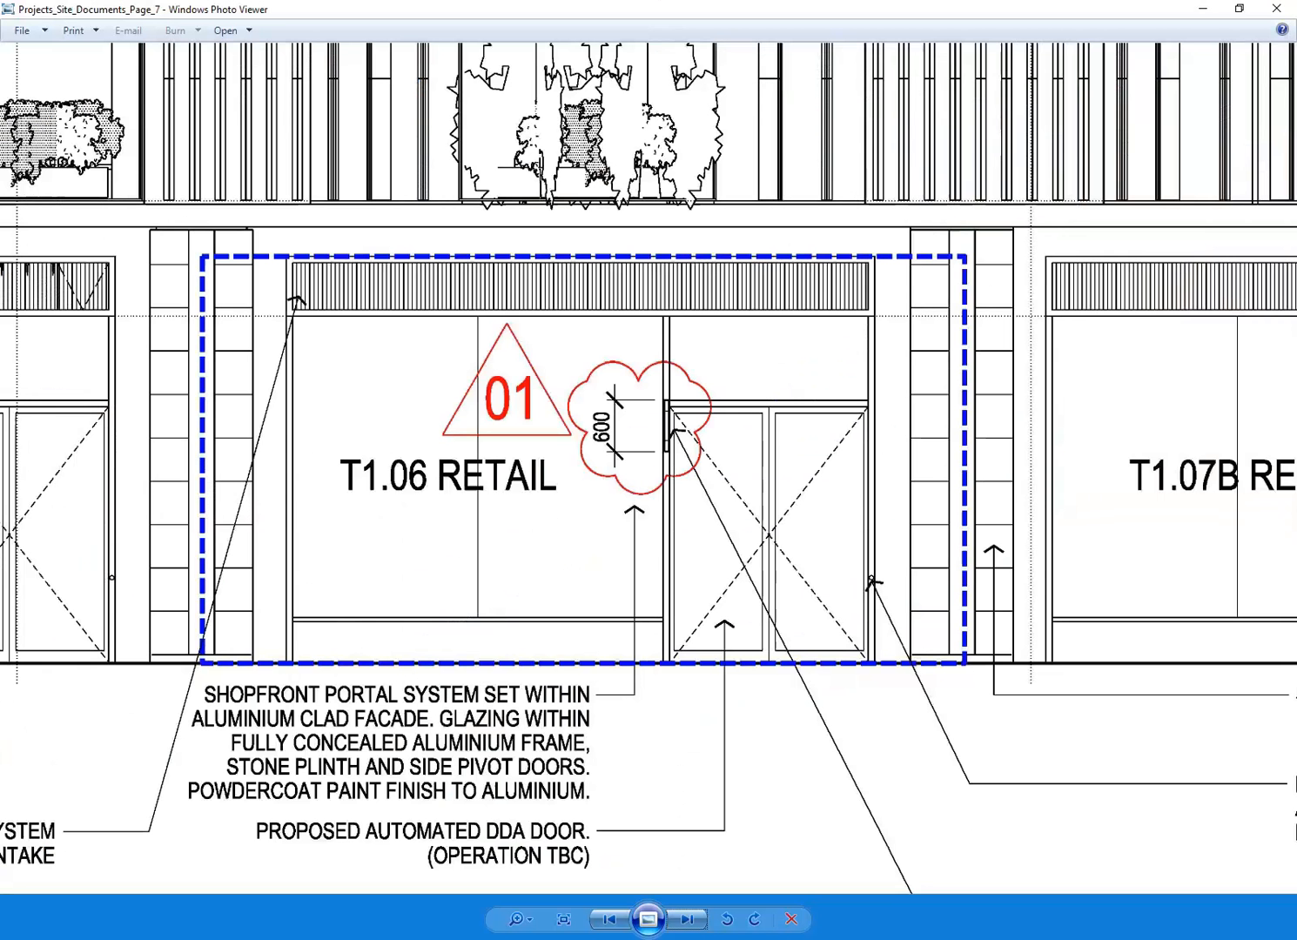
scroll(672, 612, "down", 3)
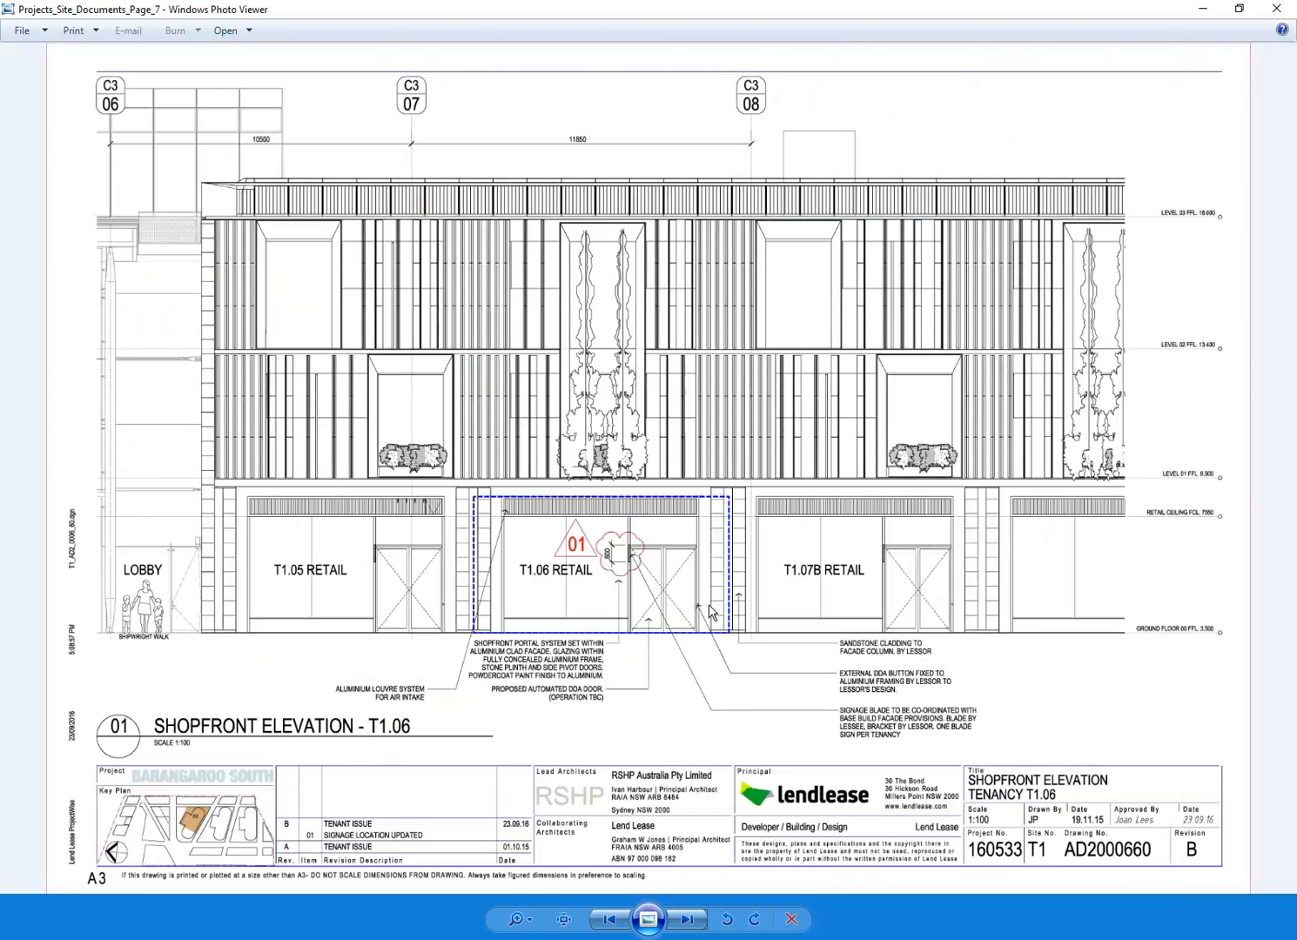
scroll(631, 614, "up", 2)
scroll(631, 614, "up", 1)
scroll(604, 469, "up", 1)
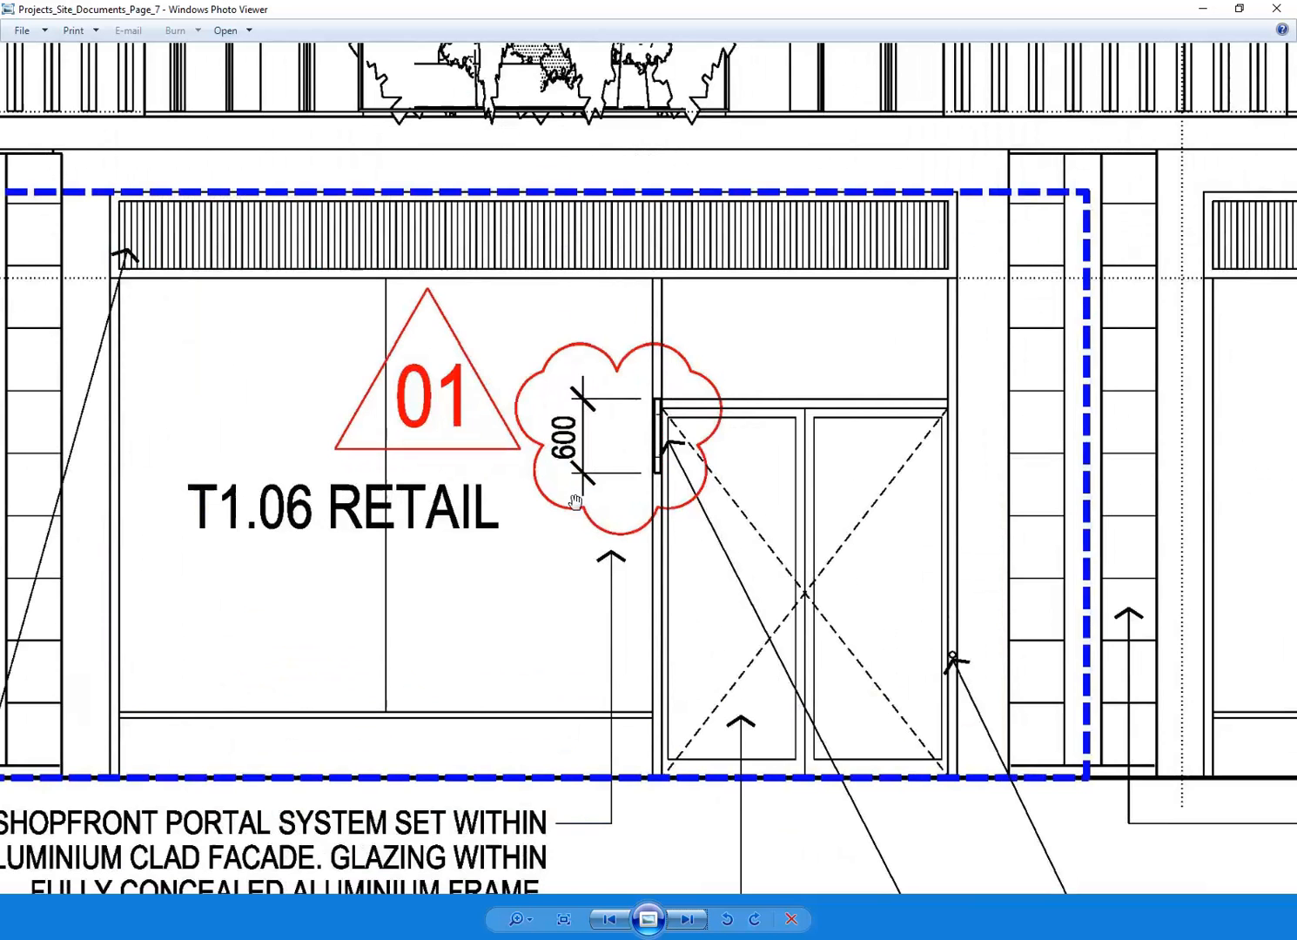
scroll(366, 358, "down", 3)
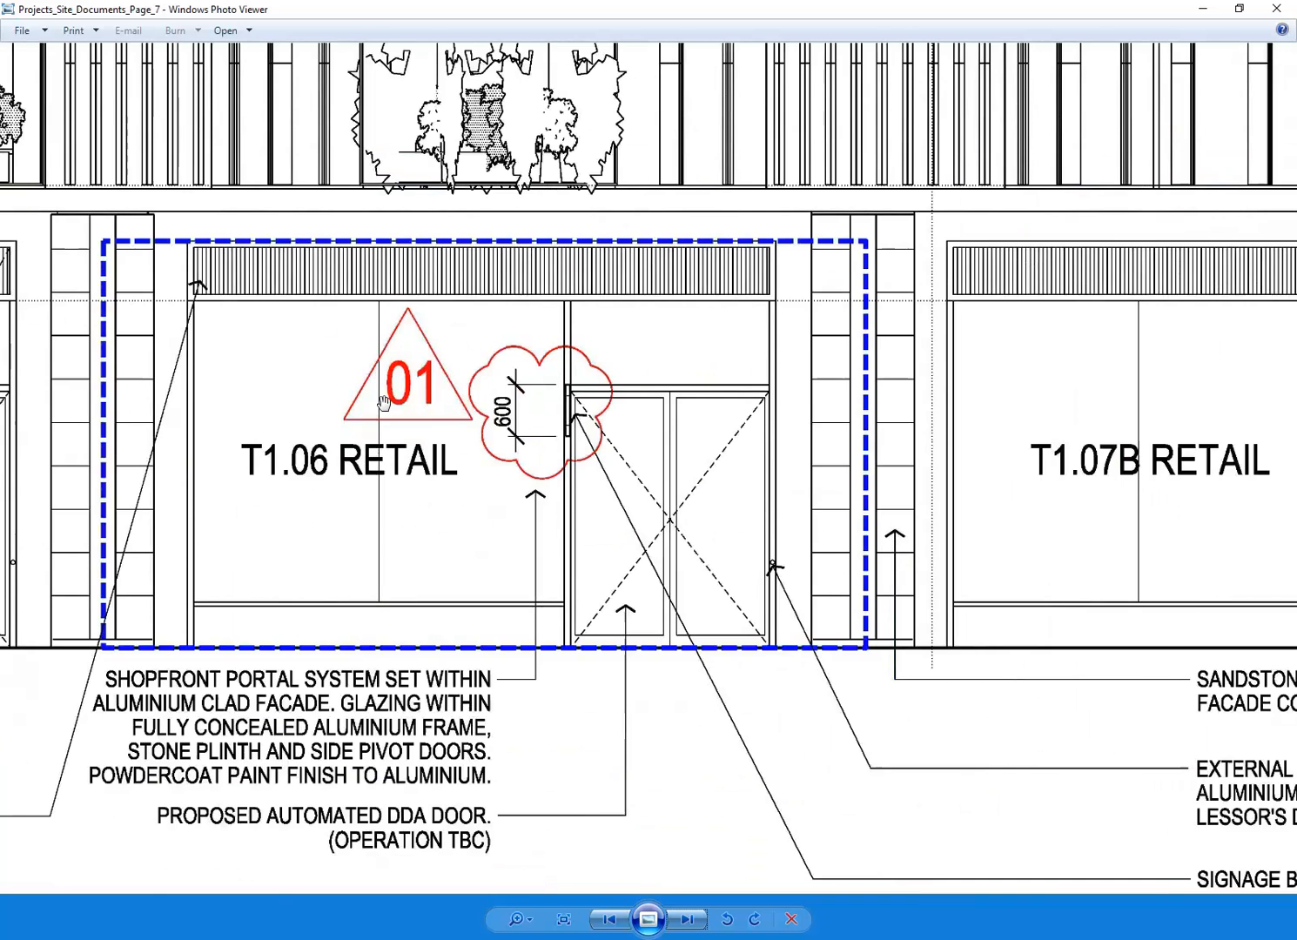
scroll(600, 433, "up", 4)
scroll(623, 403, "down", 3)
scroll(564, 402, "up", 2)
scroll(564, 402, "up", 2)
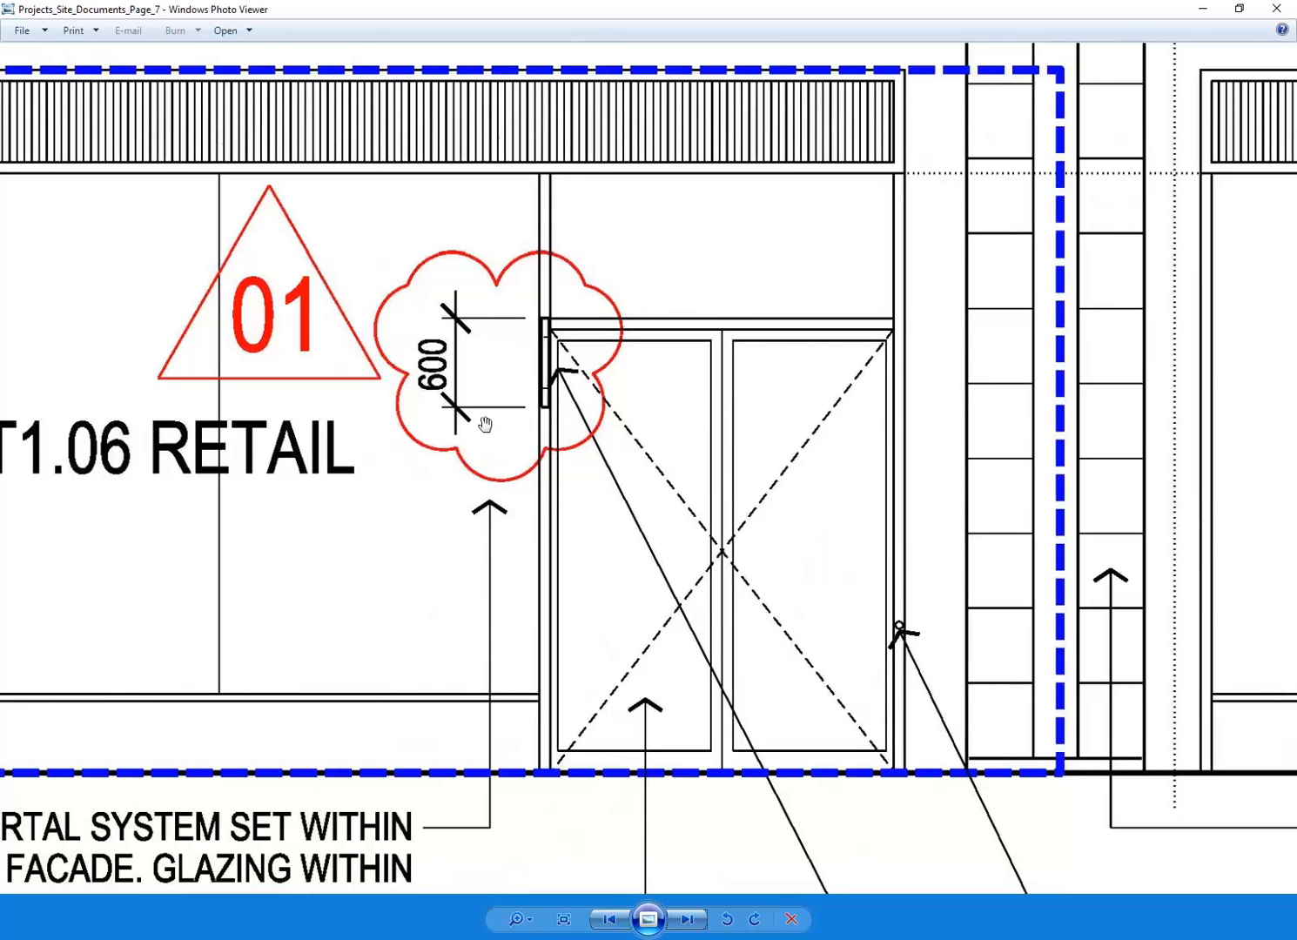
key("alt+Tab")
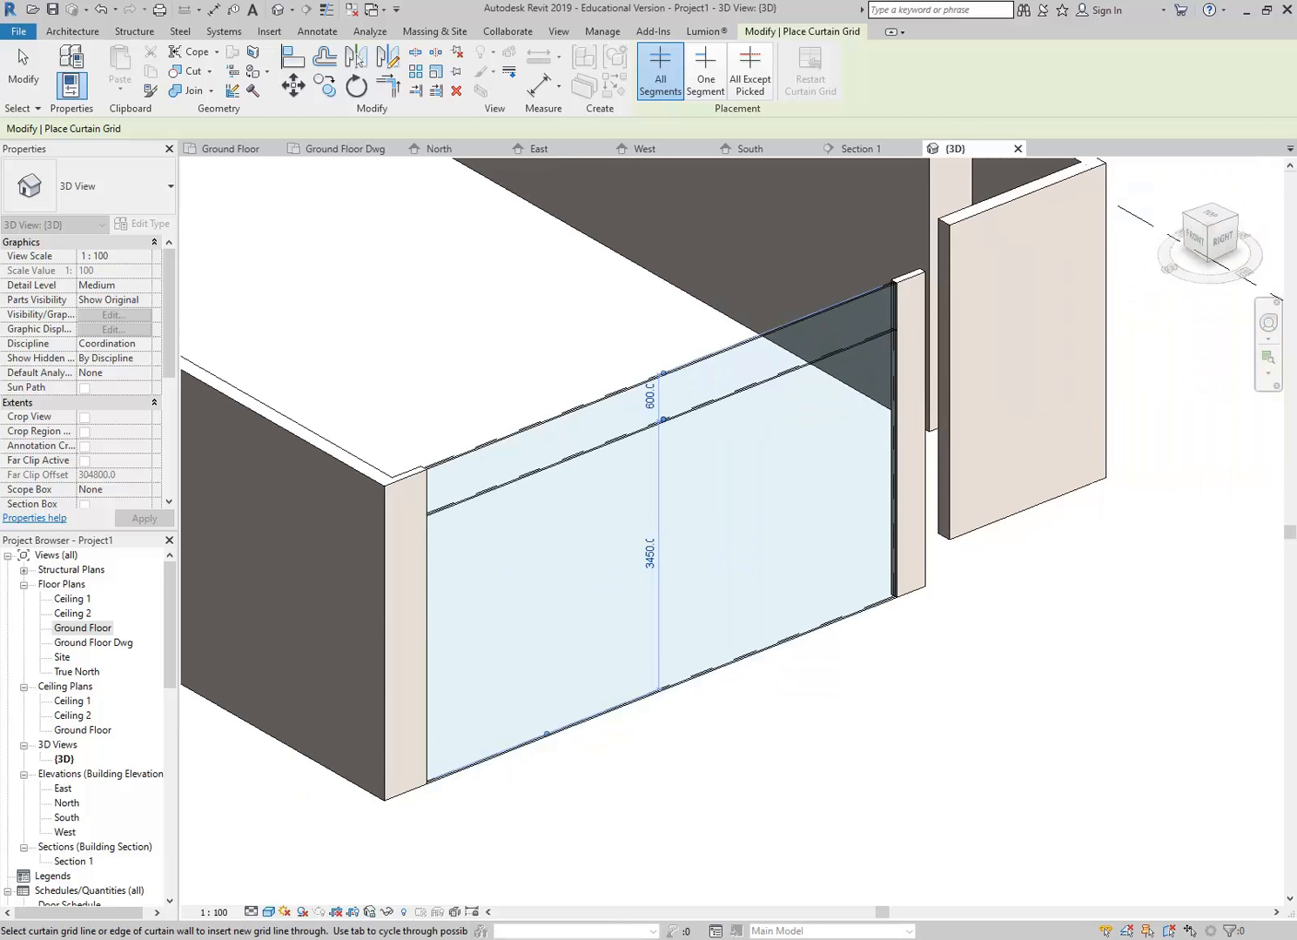
Step: Arrange the Revit window beside the elevation drawing so that the curtain wall and the T1.06 shopfront are both in view
left_click(1266, 12)
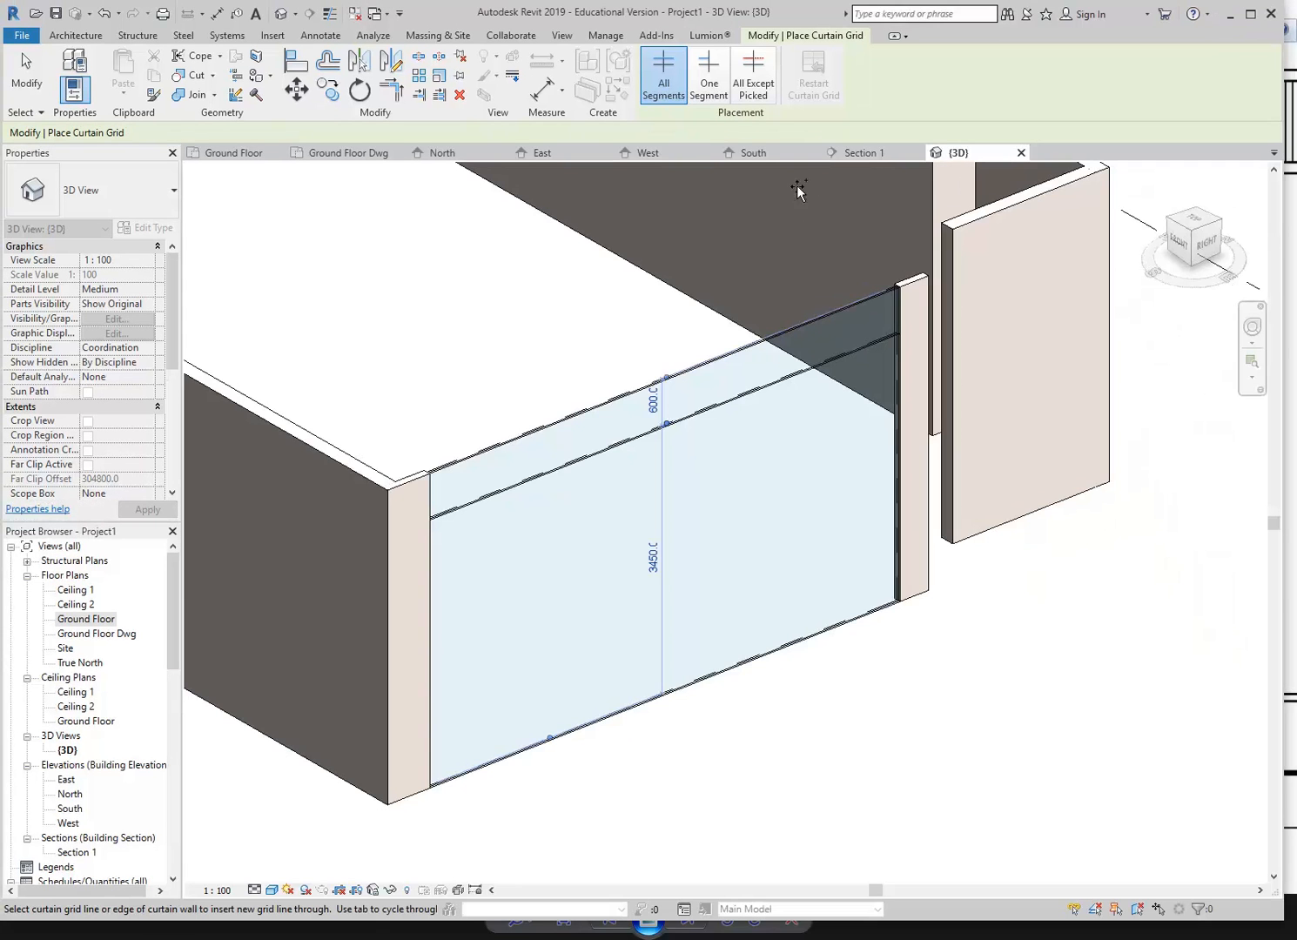
left_click_drag(1281, 596, 671, 585)
left_click(736, 543)
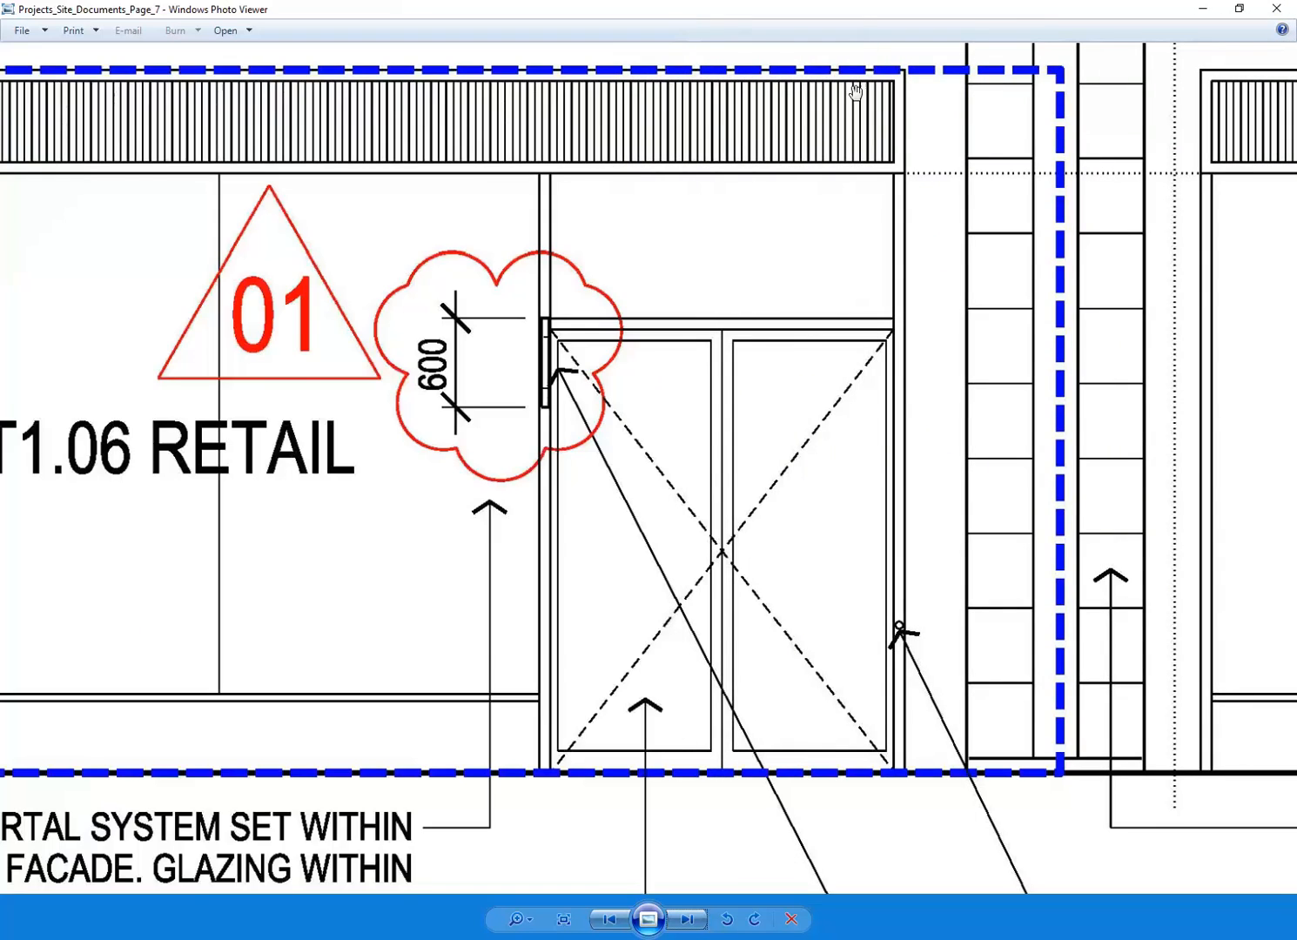
scroll(732, 286, "down", 3)
mouse_move(519, 302)
left_mouse_down()
mouse_move(982, 414)
mouse_move(1003, 451)
mouse_move(980, 442)
left_mouse_up()
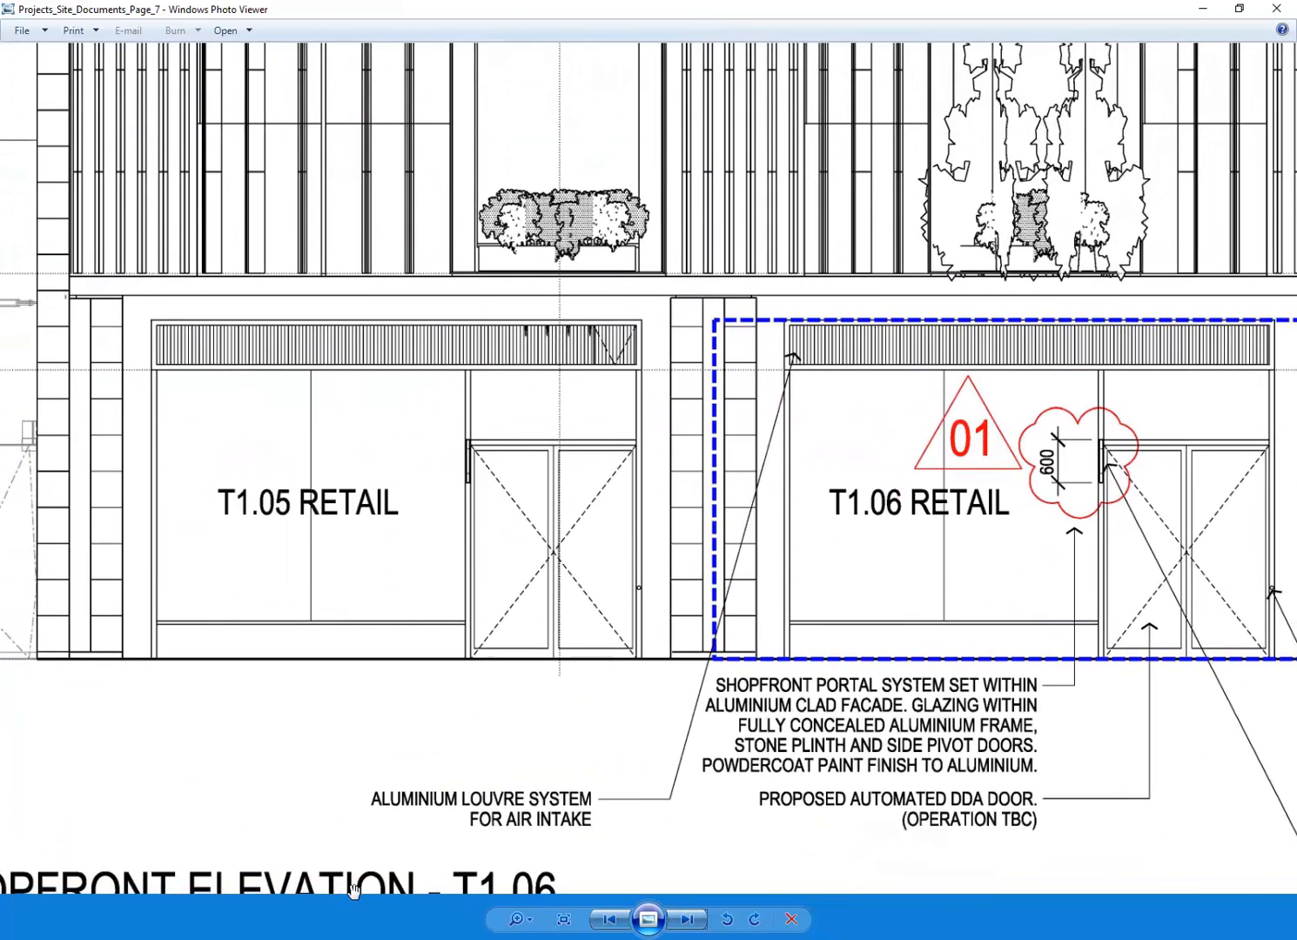
left_click(361, 934)
scroll(431, 328, "down", 2)
middle_click_drag(431, 327, 466, 522)
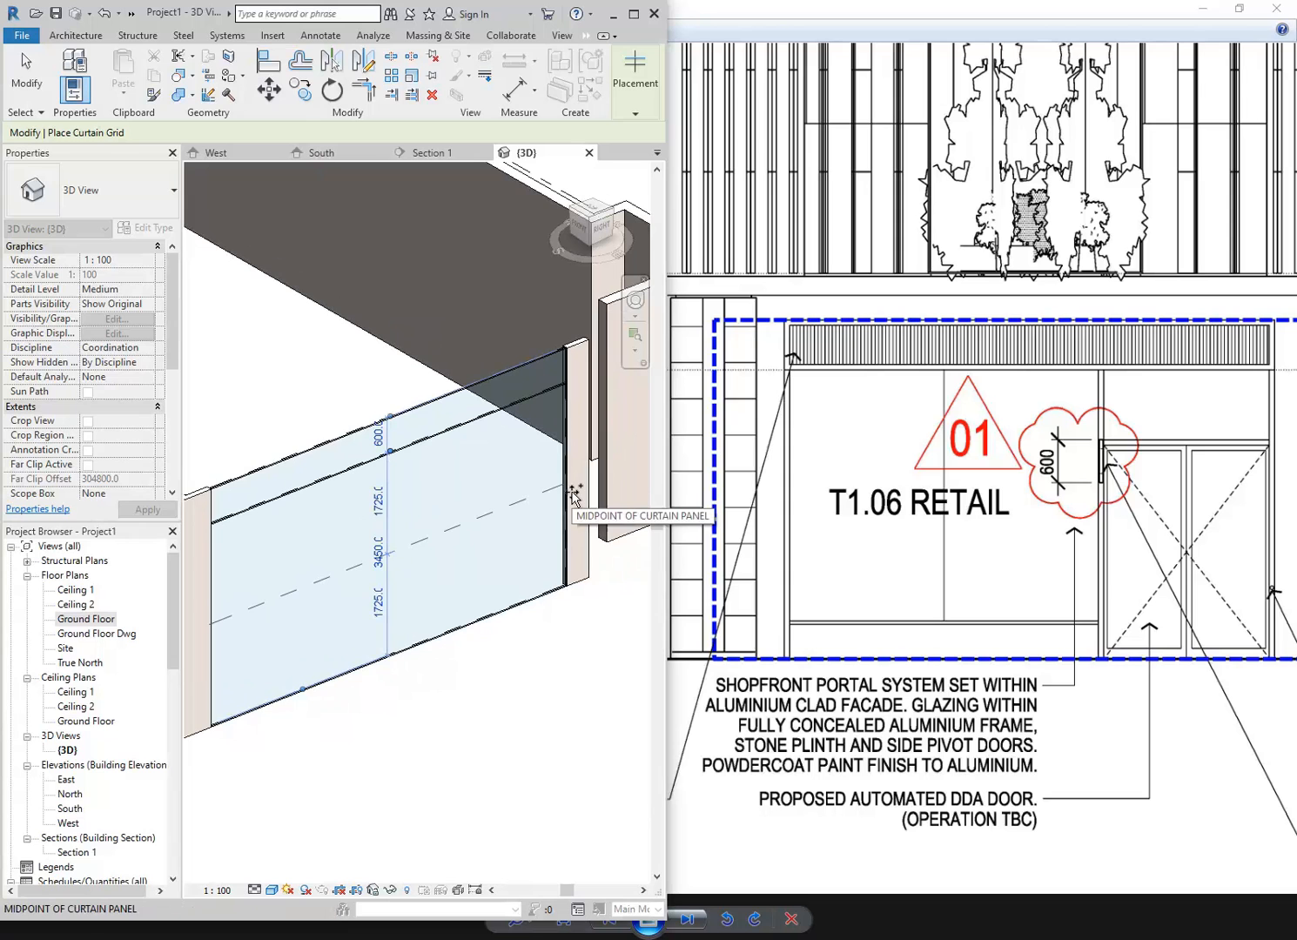
Step: Place a vertical one-segment grid line below the horizontal grid line, 2000 mm from the shopfront's door-side end
middle_click_drag(438, 506, 423, 503)
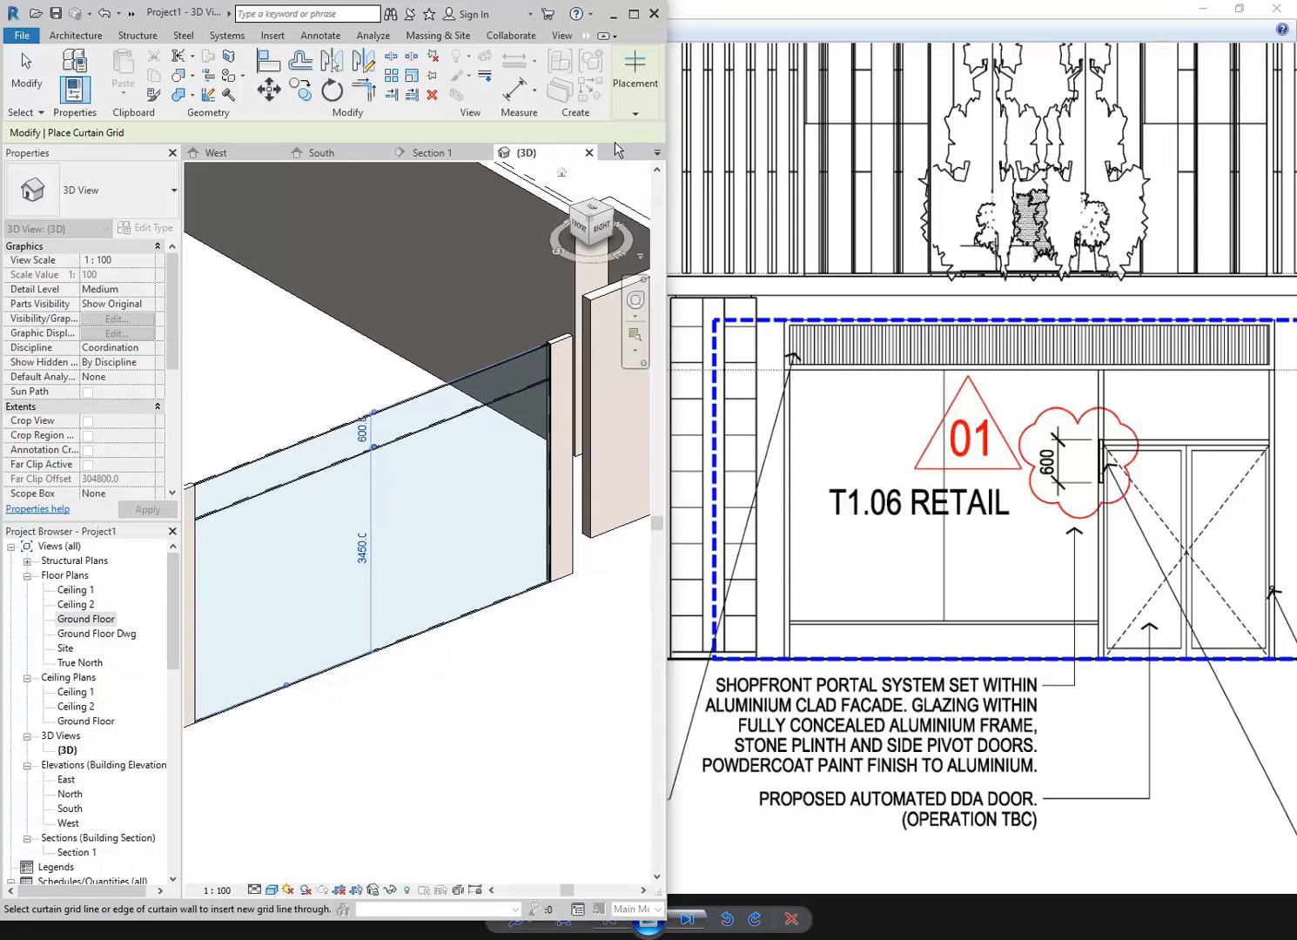
left_click(640, 101)
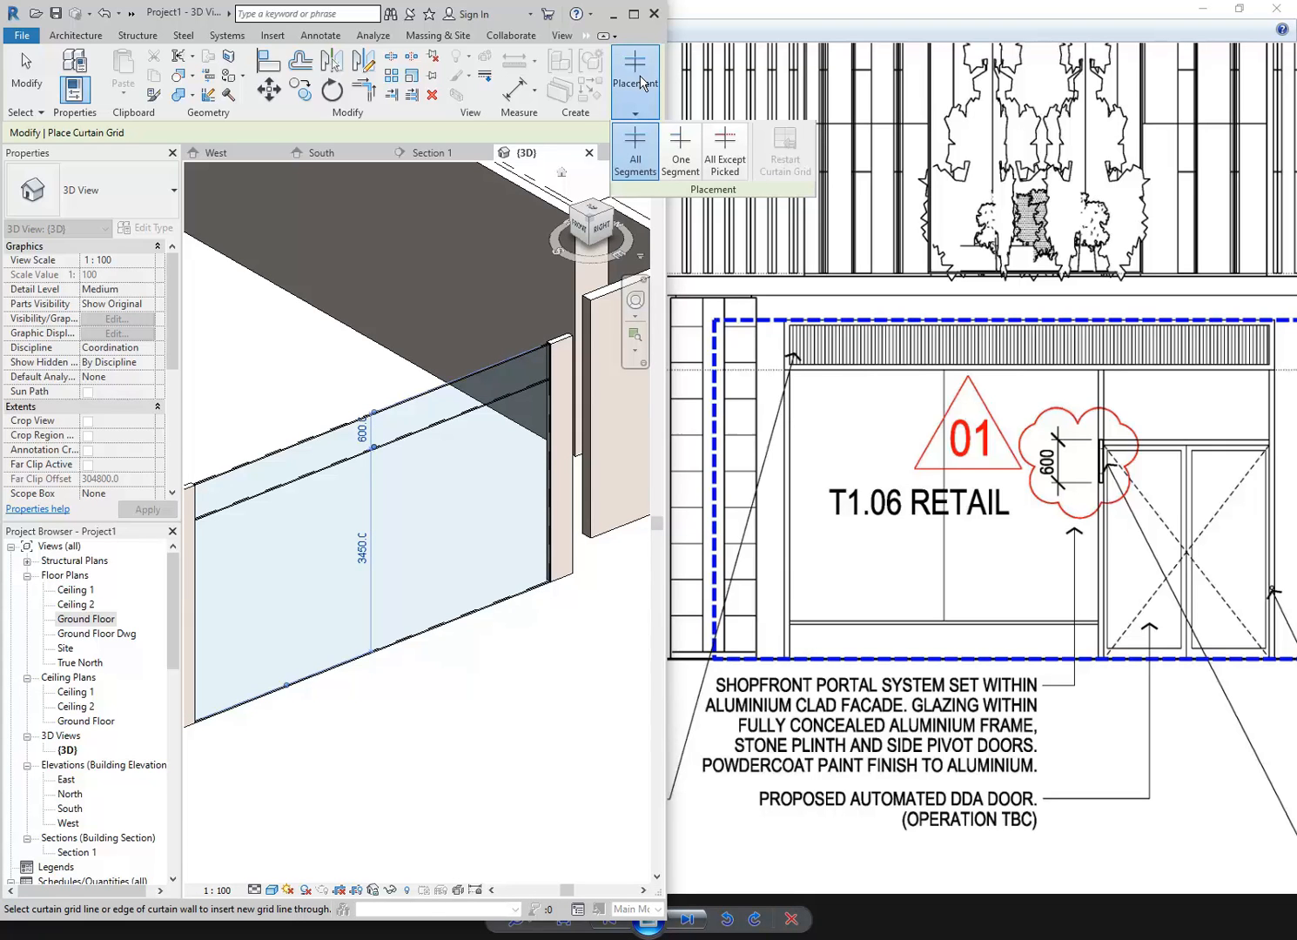
left_click(685, 148)
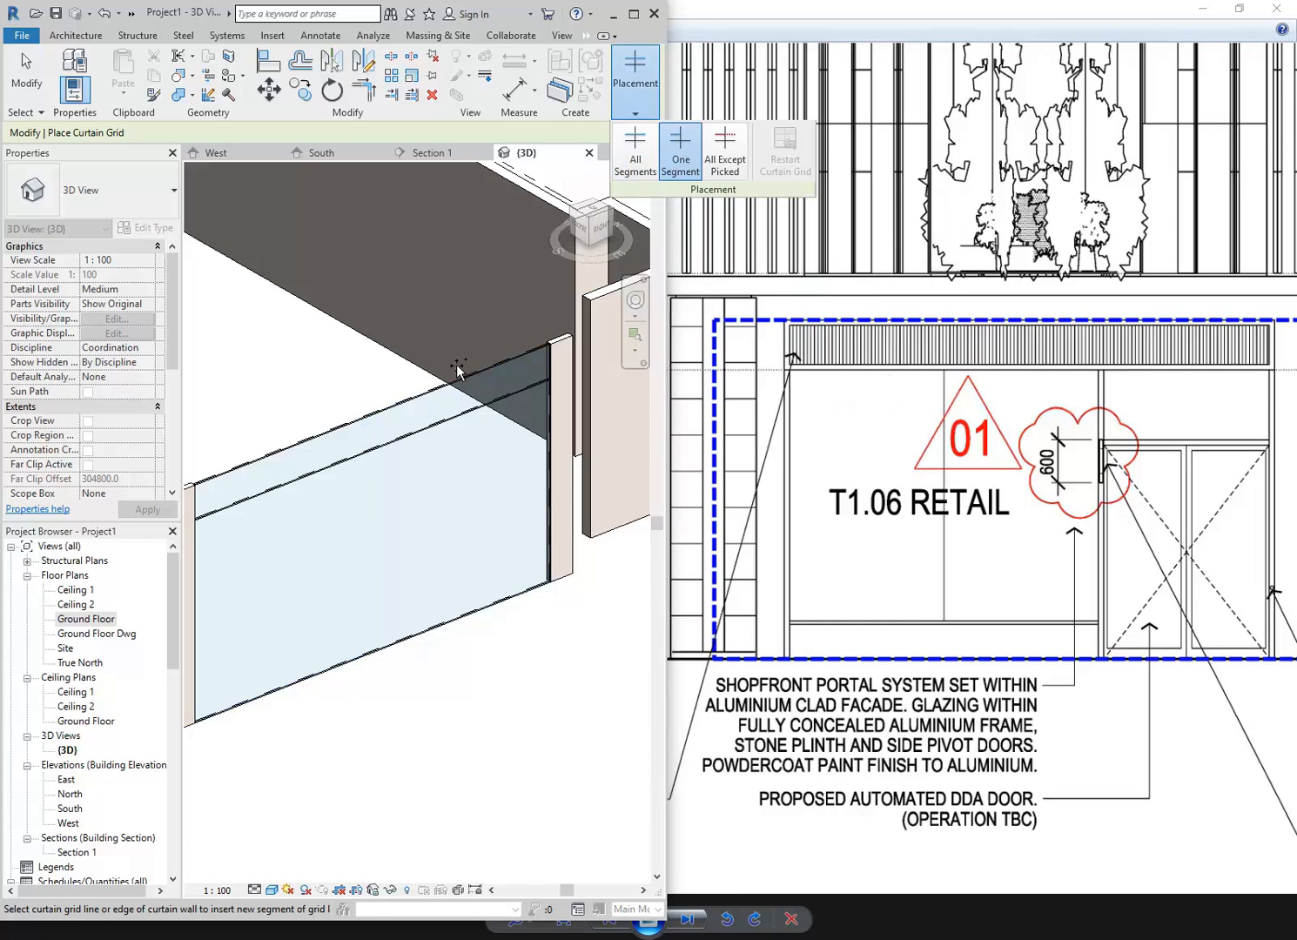
left_click(448, 424)
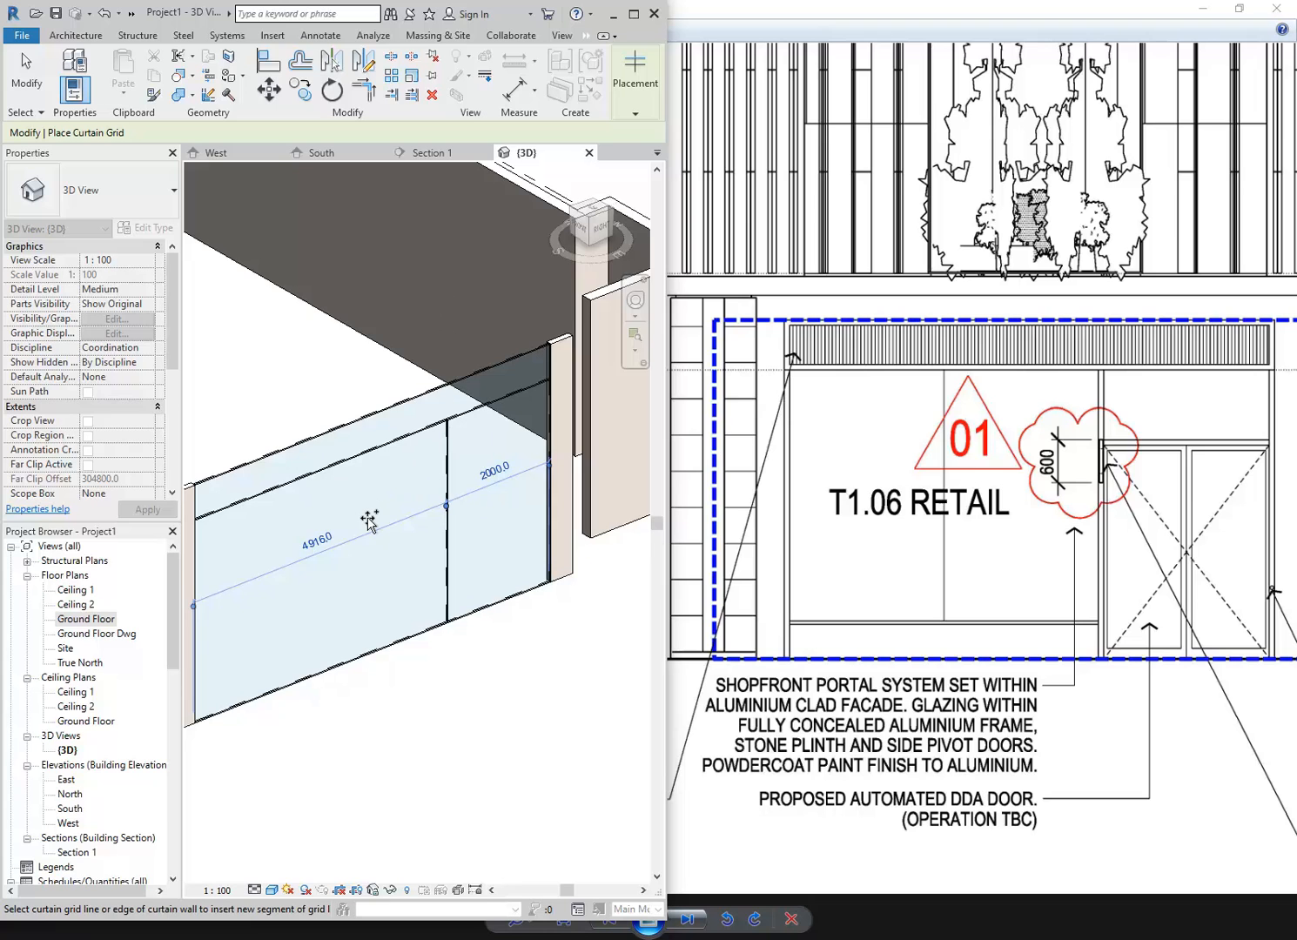
Step: Place a horizontal one-segment grid line across the wide glazing bay, 400 mm above the shopfront's base
middle_click_drag(371, 526, 426, 480)
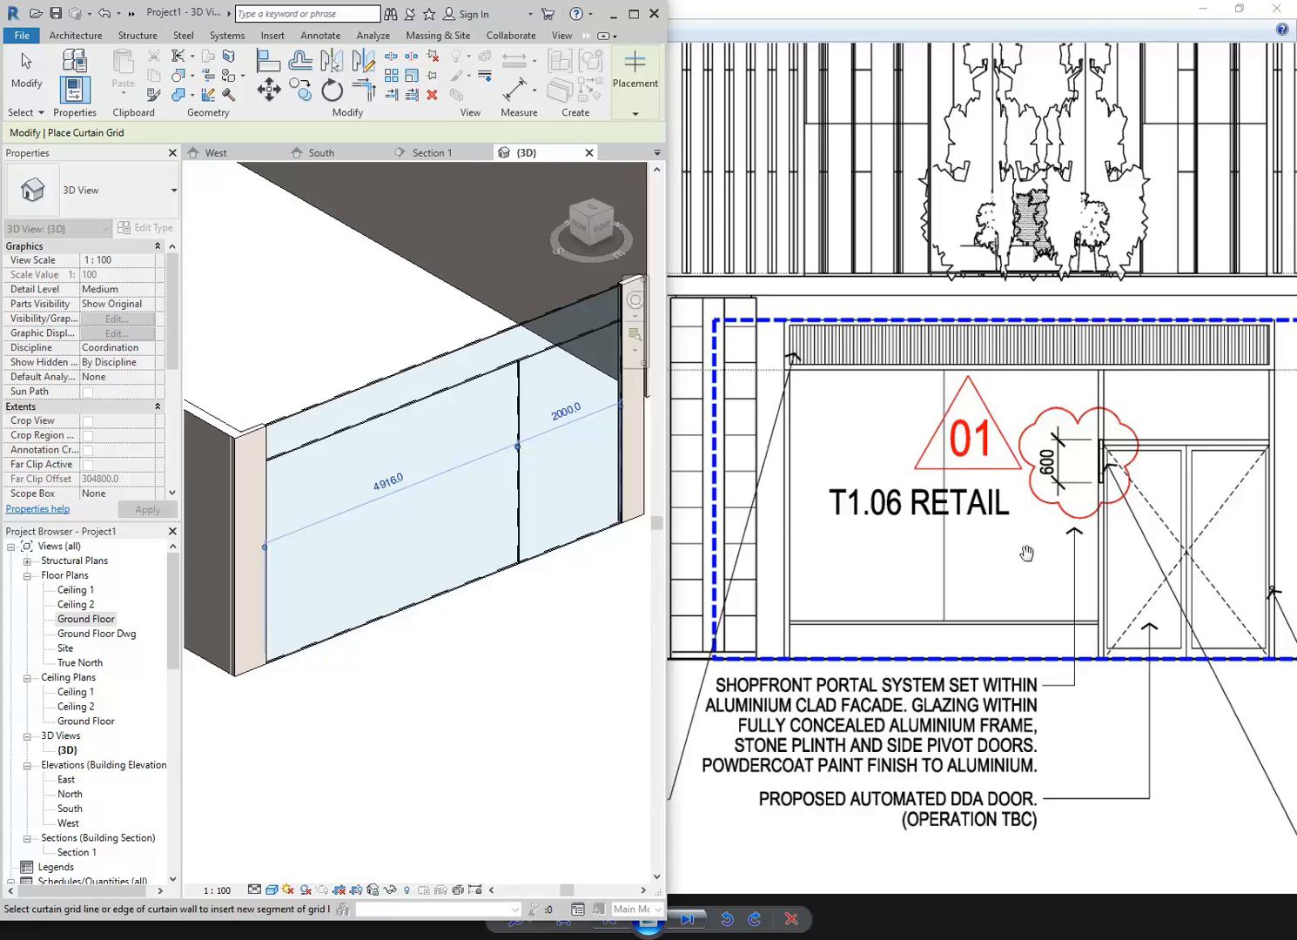
left_click(516, 542)
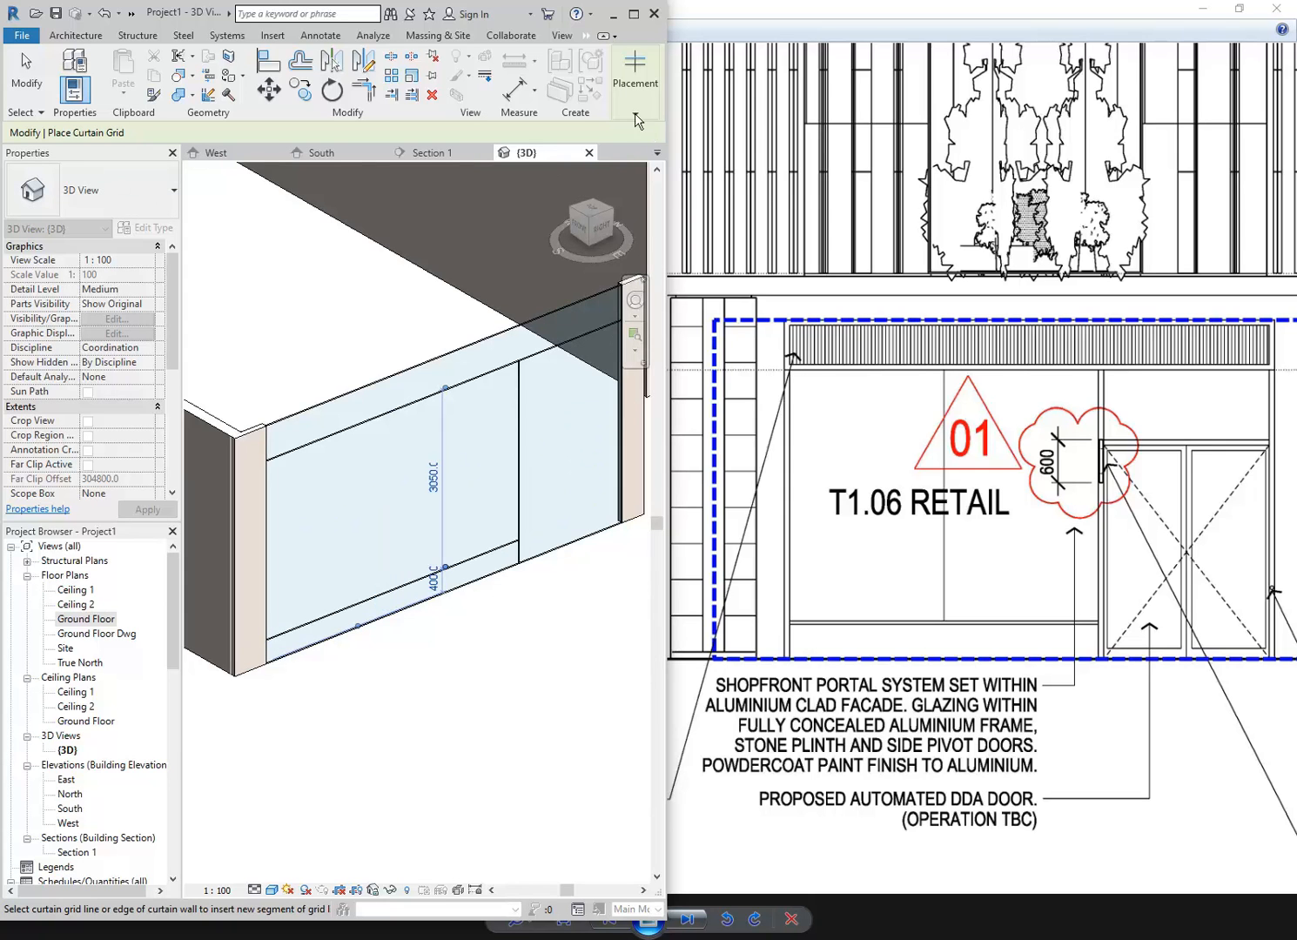
left_click(624, 88)
left_click(679, 154)
scroll(469, 434, "down", 2)
right_click(341, 312)
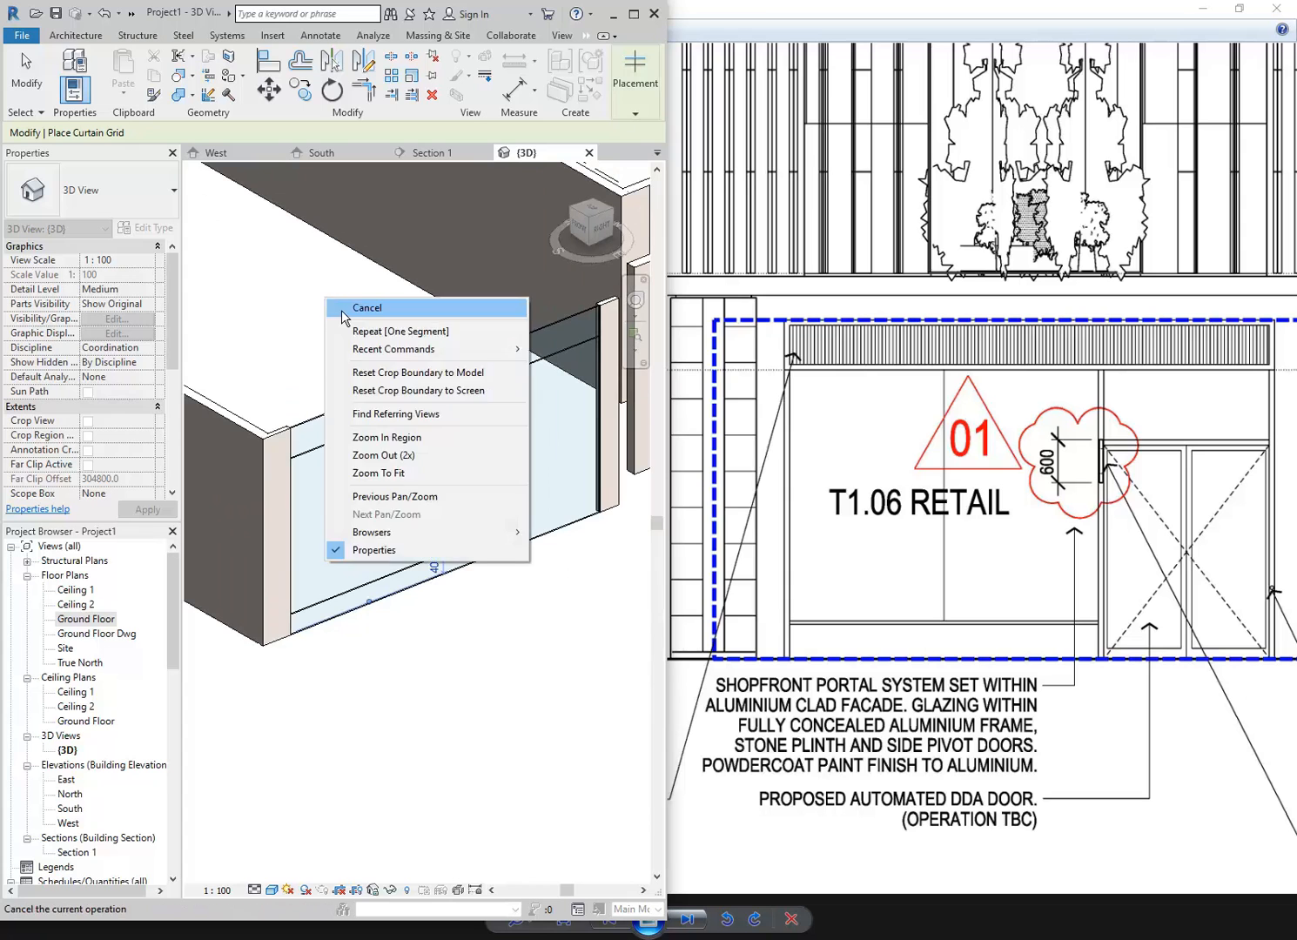
left_click(674, 589)
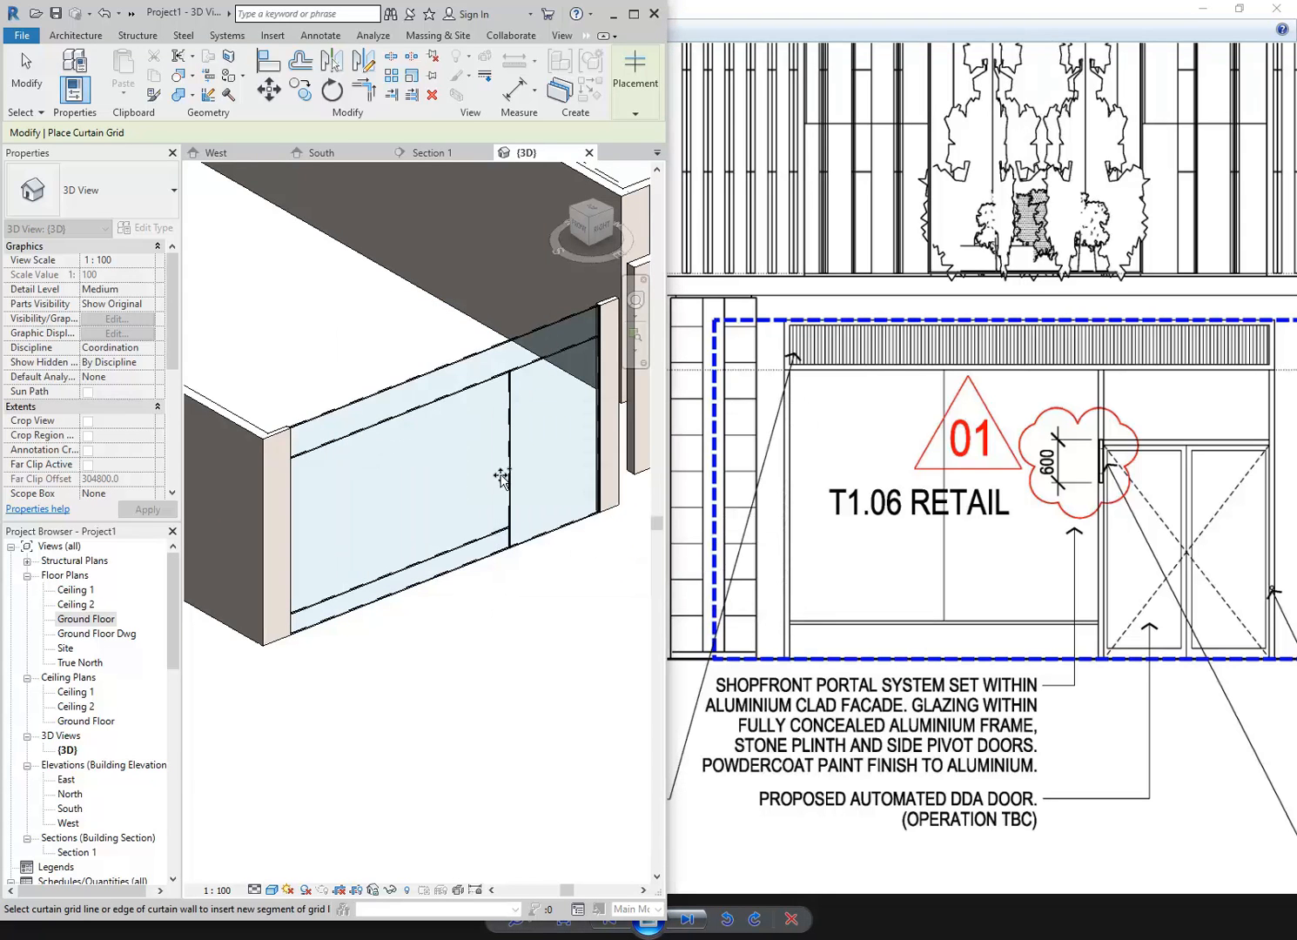
right_click(300, 308)
left_click(328, 321)
right_click(329, 323)
left_click(341, 332)
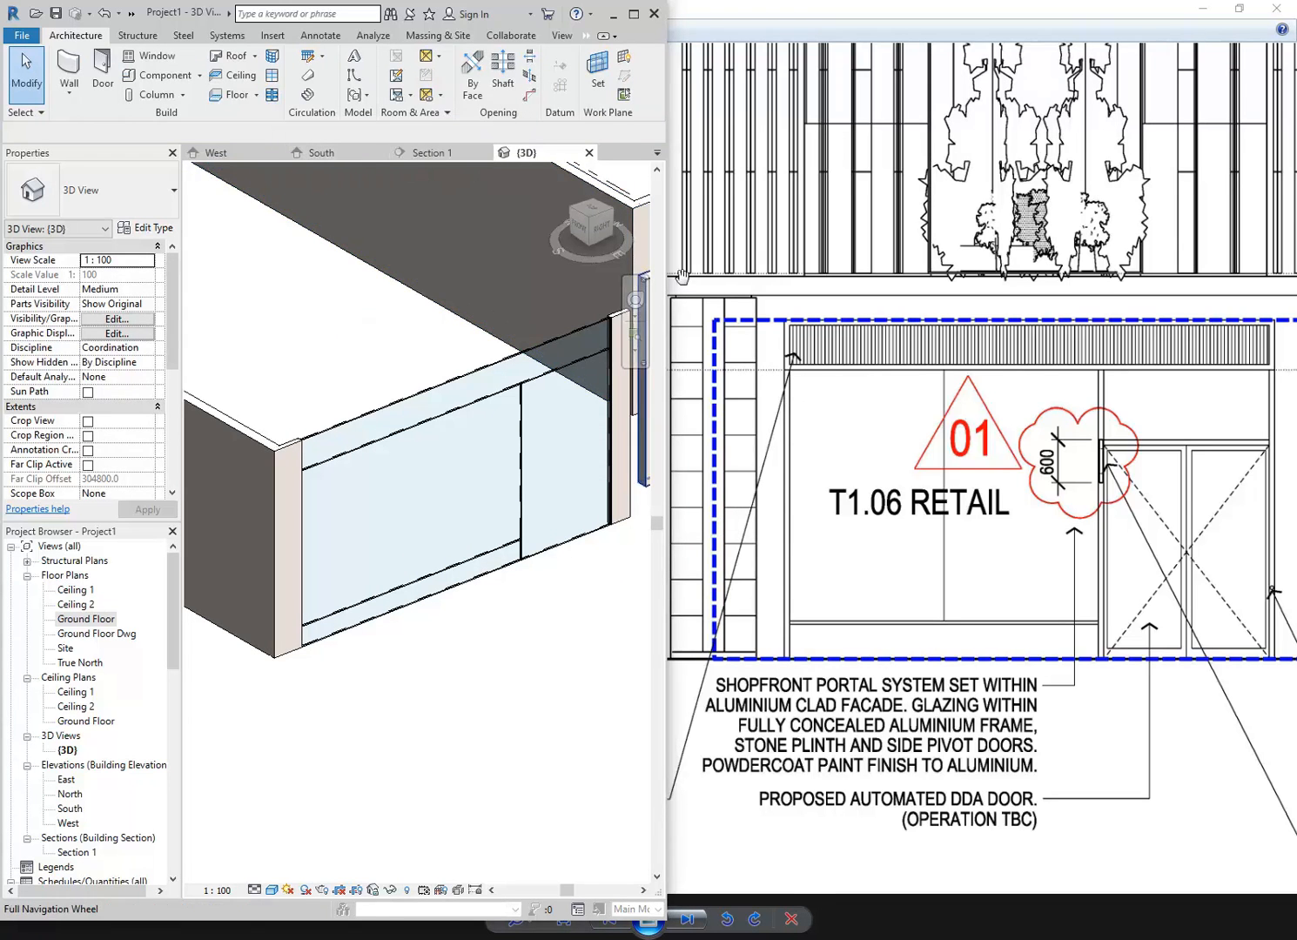
Step: Place a horizontal one-segment grid line across the door bay, 1300 mm below the upper horizontal grid line
left_click(273, 83)
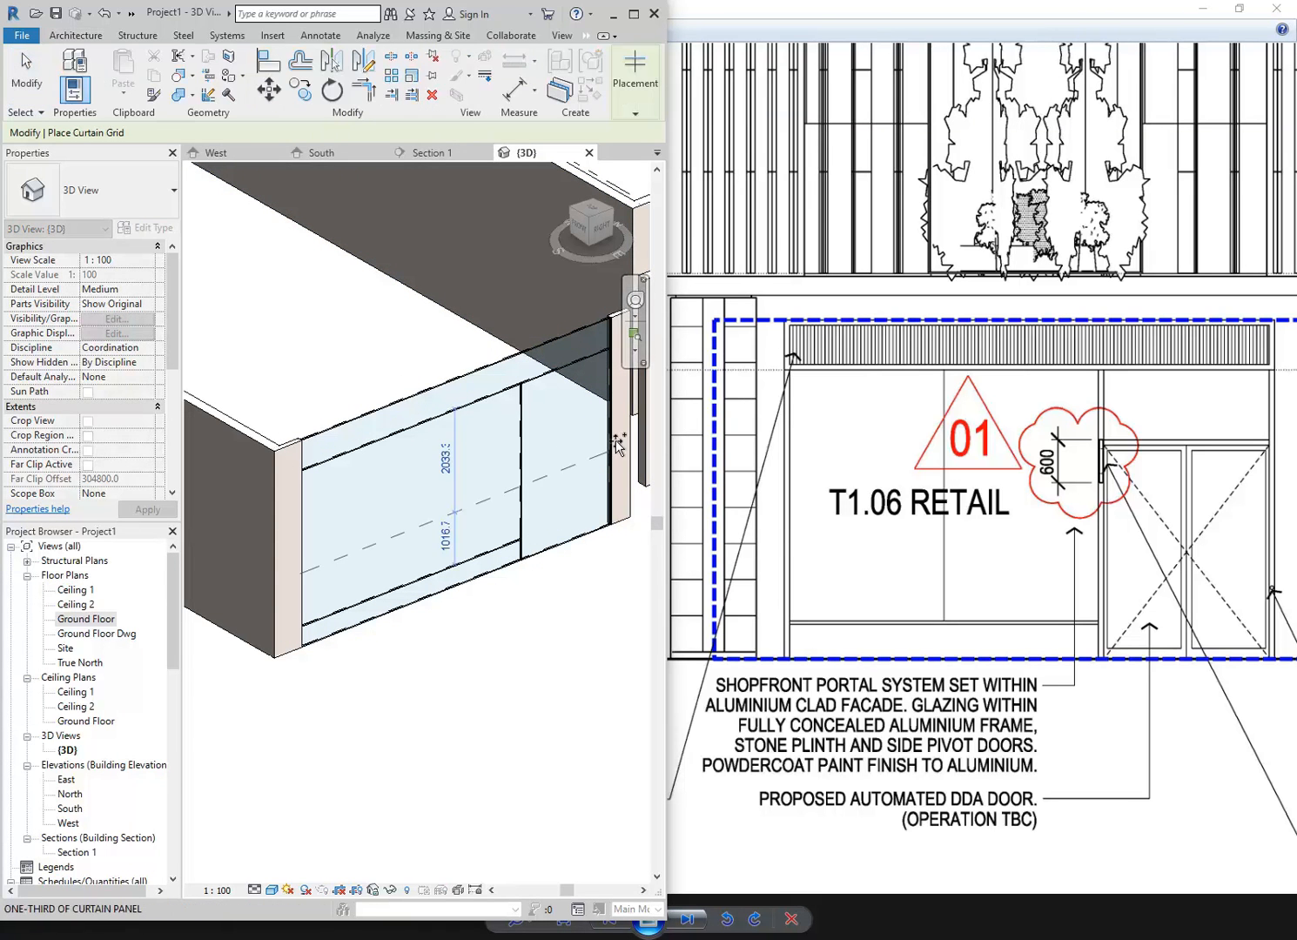
middle_click_drag(524, 428, 428, 414)
scroll(429, 413, "up", 3)
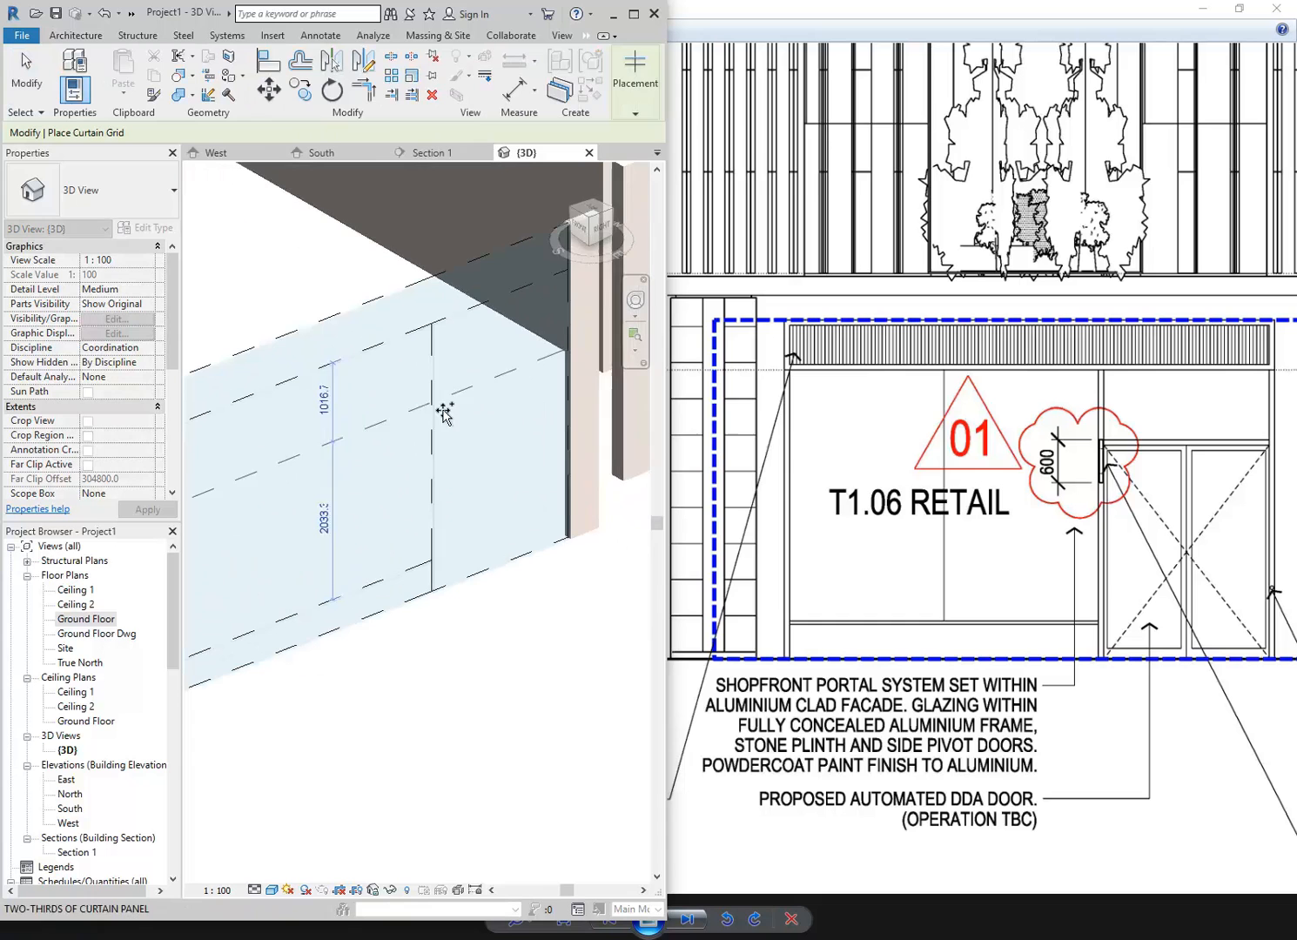
left_click(638, 98)
left_click(680, 152)
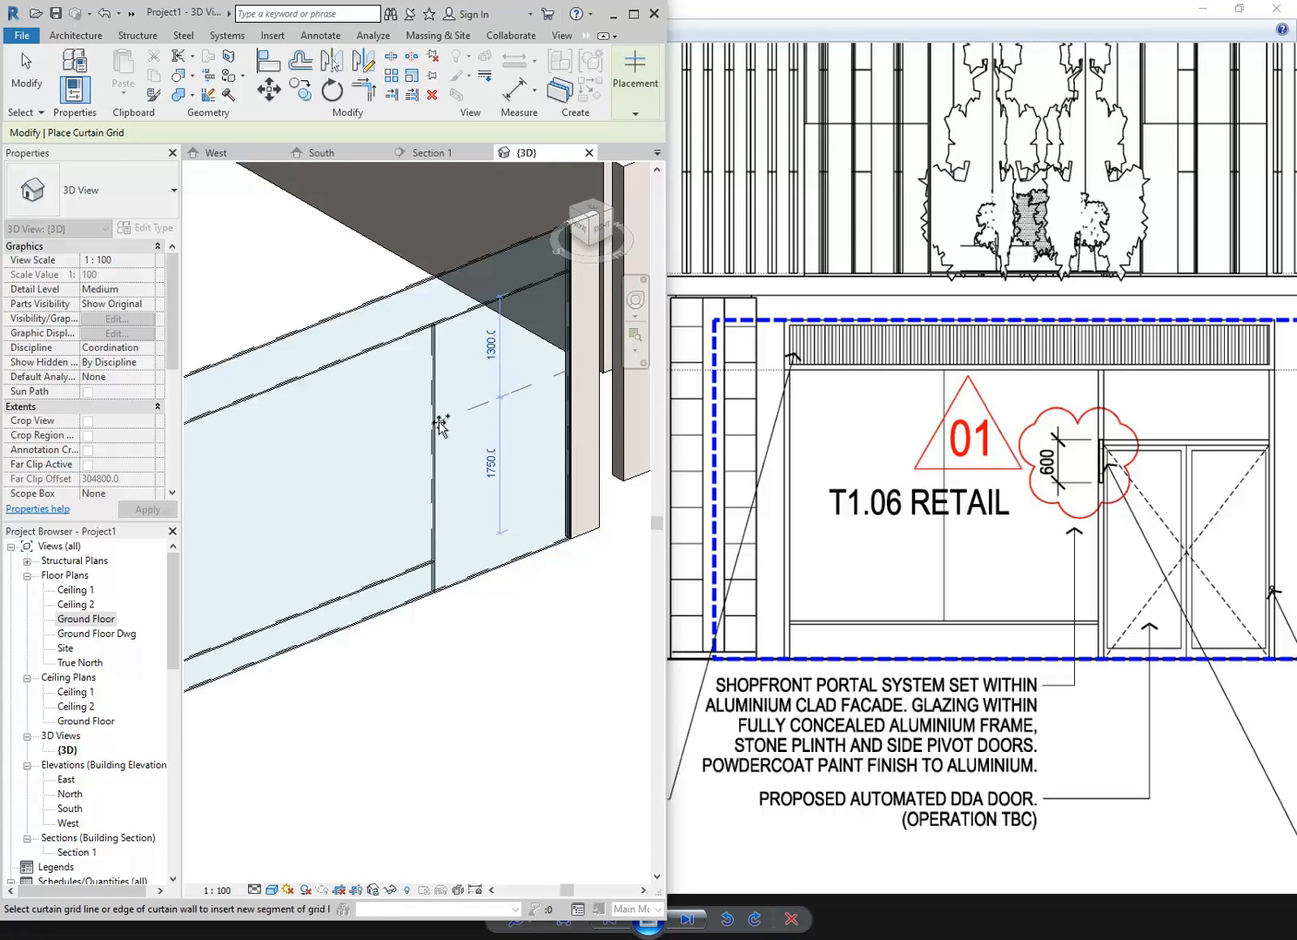
left_click(439, 425)
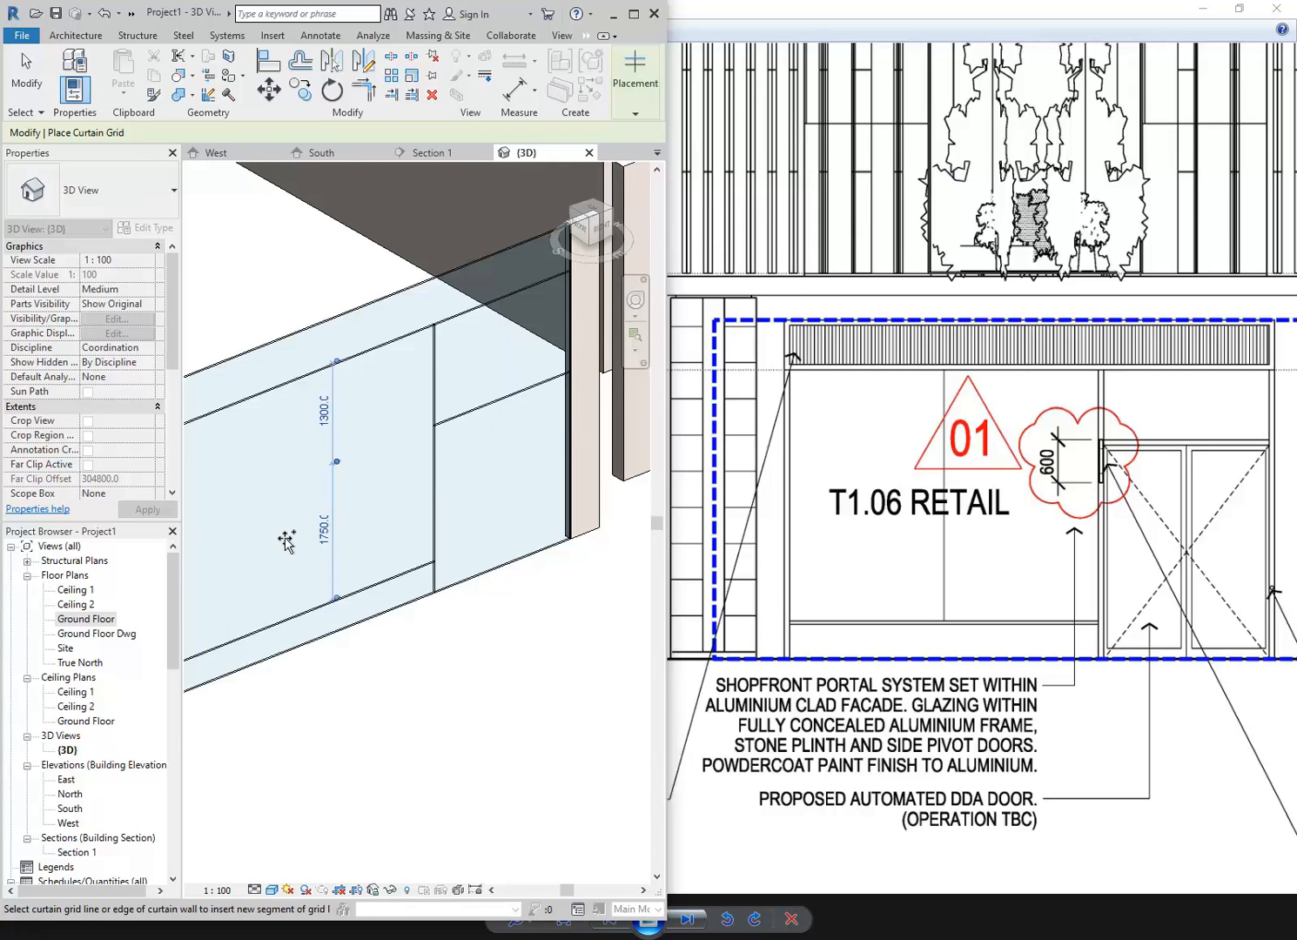
Step: Set the door bay's horizontal grid line 2000 mm above the plinth grid line and finish placing grid lines
middle_click_drag(285, 537, 426, 498)
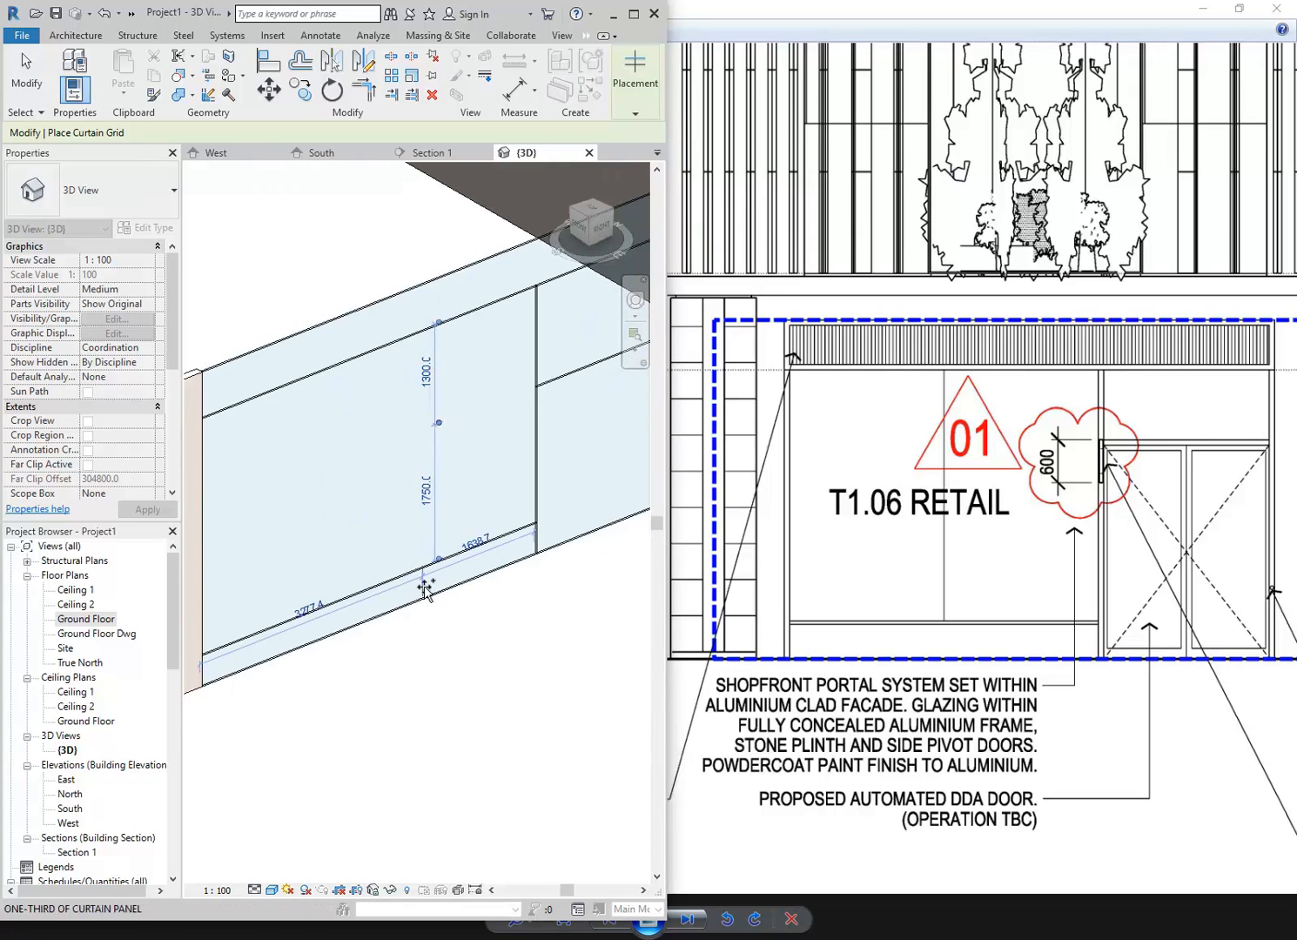
scroll(428, 514, "up", 3)
left_click(429, 478)
type("2000")
key("Return")
scroll(431, 538, "down", 2)
middle_click_drag(431, 537, 382, 524)
scroll(397, 555, "down", 2)
right_click(283, 316)
left_click(311, 325)
right_click(316, 328)
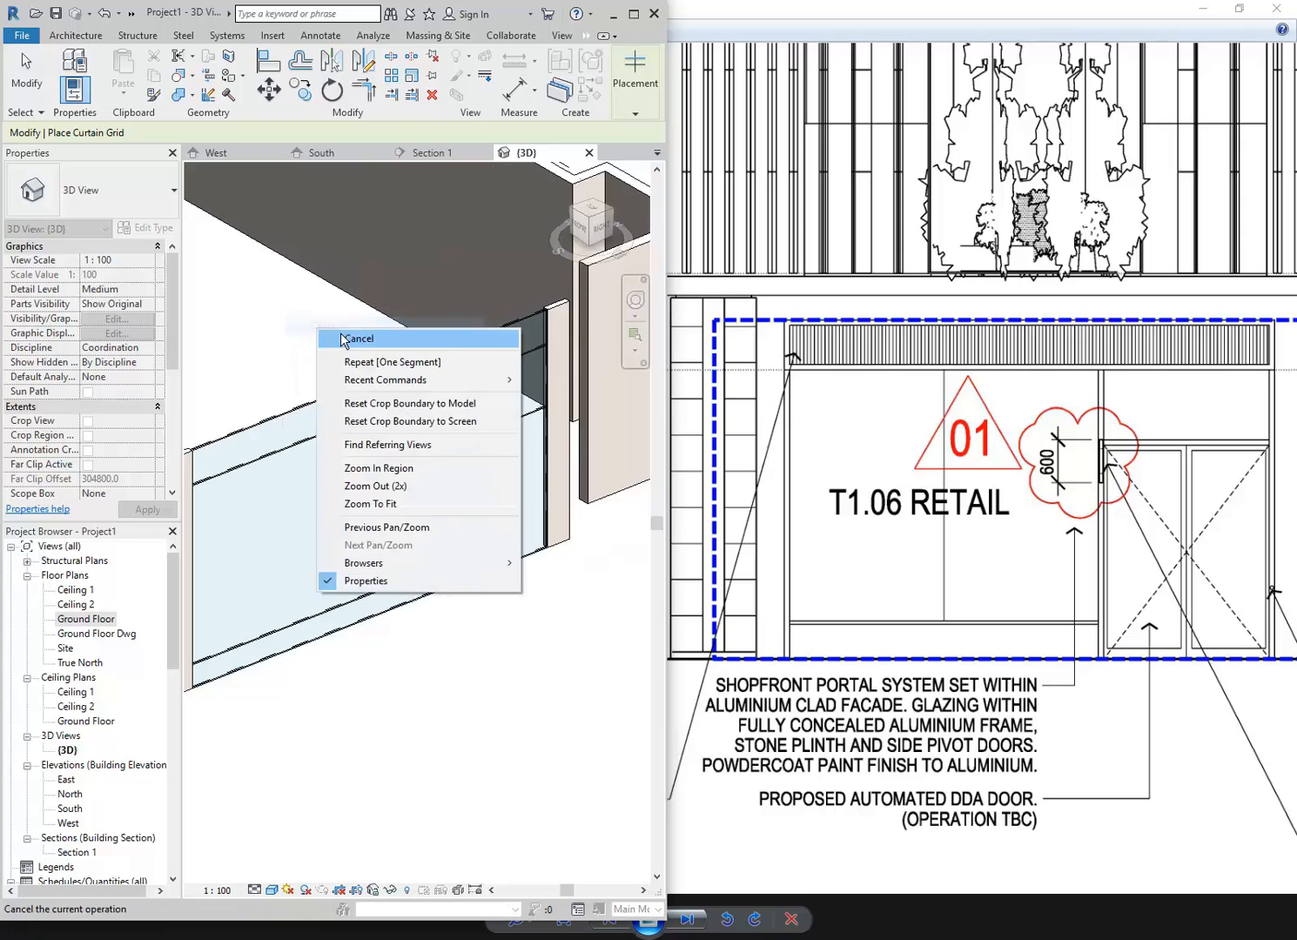
left_click(331, 338)
Step: Place a Rectangular Mullion 50 x 150mm along the shopfront's vertical edge farthest from the door bay
scroll(260, 333, "down", 1)
middle_click_drag(260, 332, 321, 346)
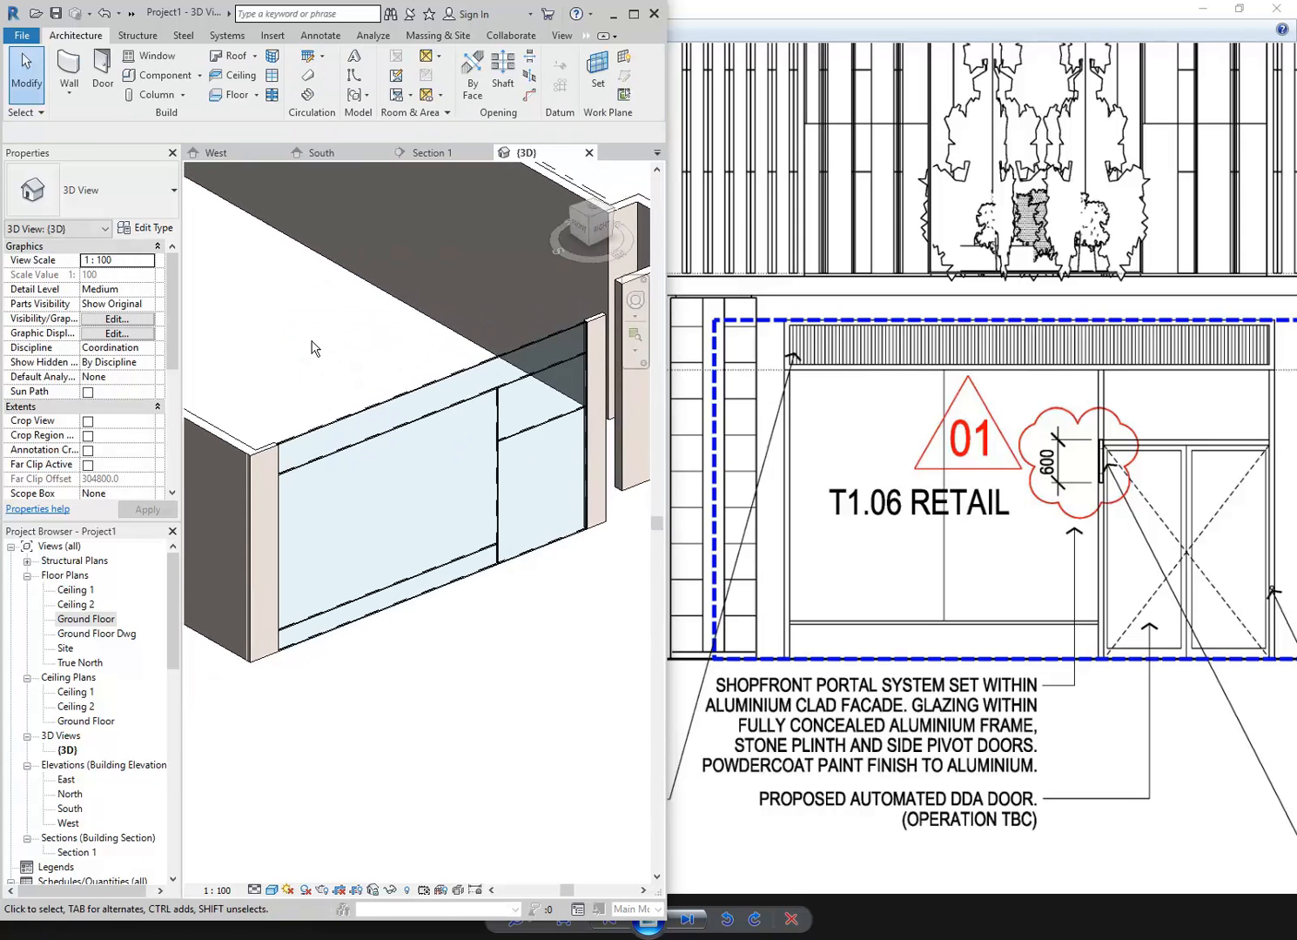
left_click(272, 95)
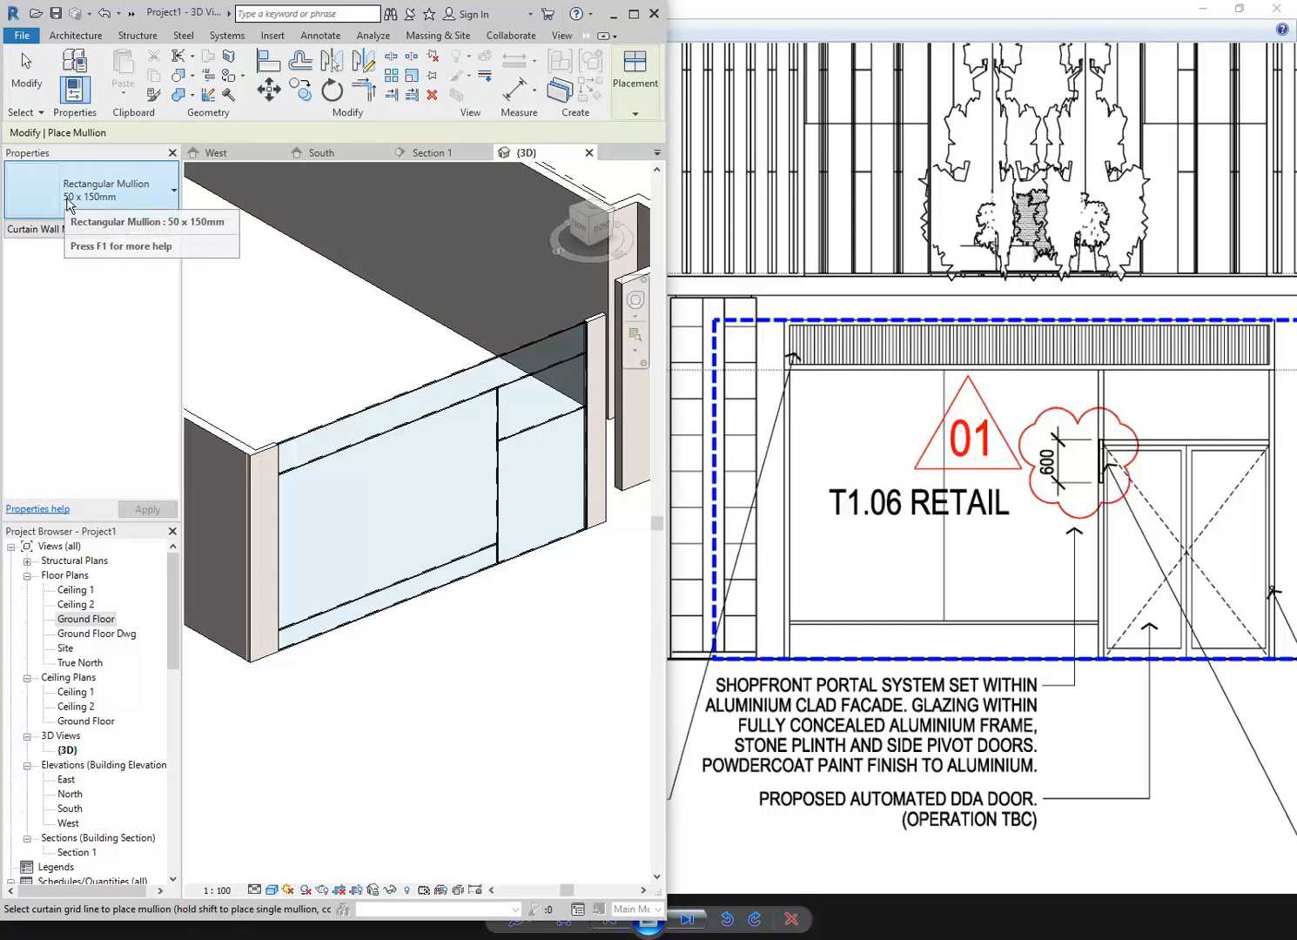
scroll(394, 486, "up", 4)
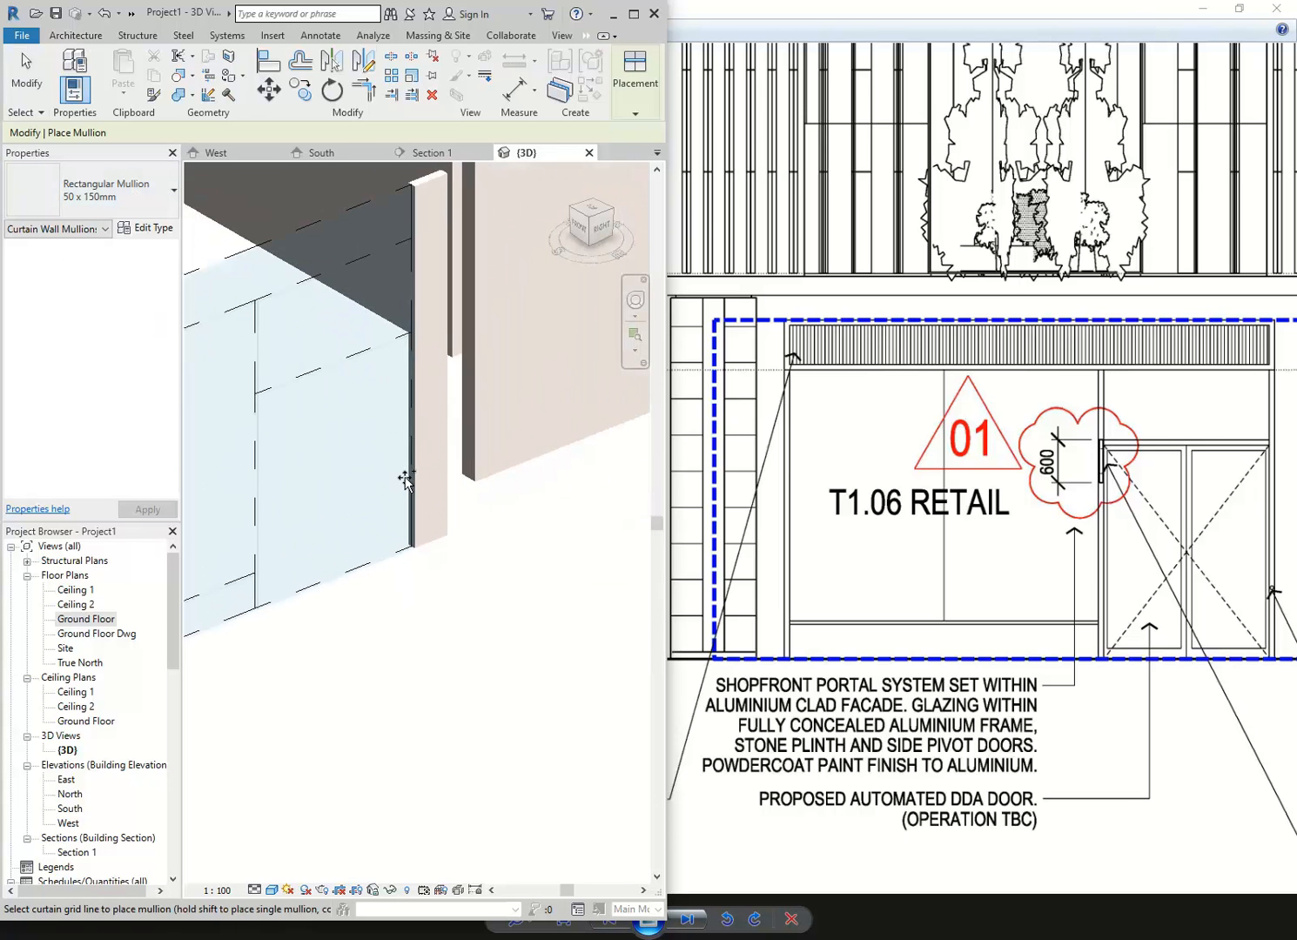
middle_click_drag(224, 304, 255, 579)
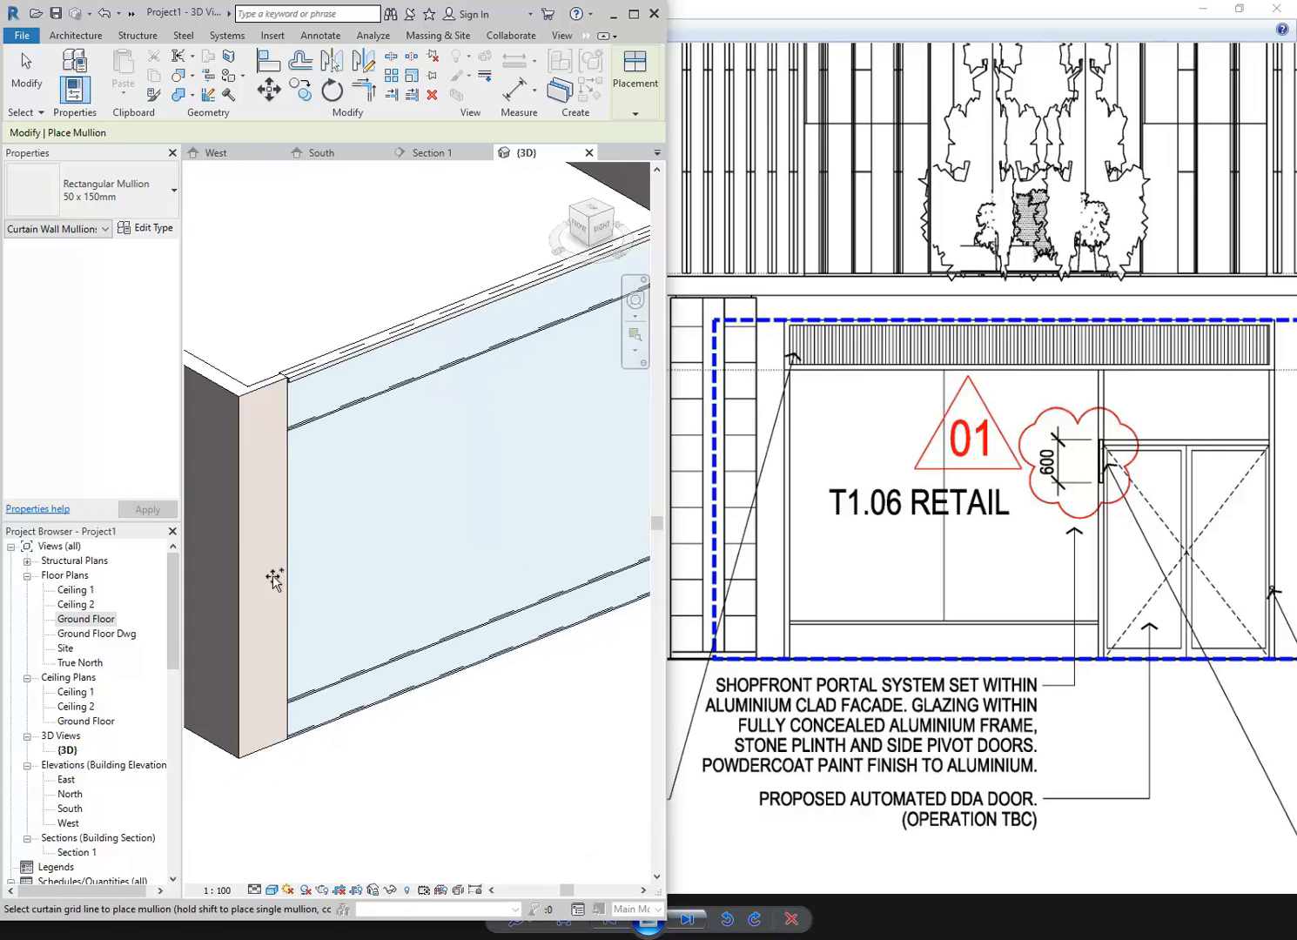
left_click(290, 575)
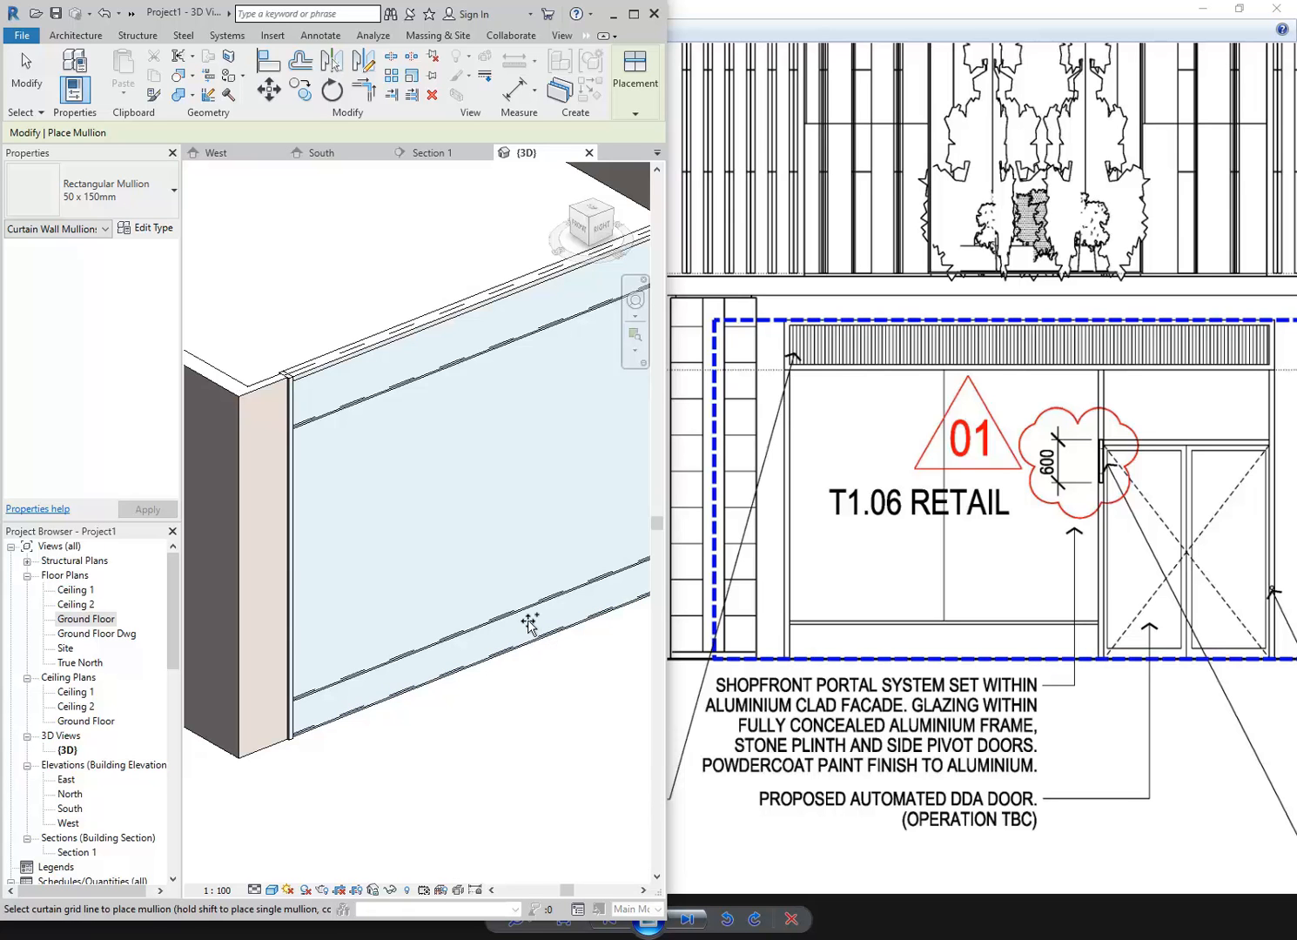
Step: Place 50 x 150mm mullions along the shopfront's top edge, door-side edge and all inner grid lines, leaving the base edge bare
middle_click_drag(515, 530, 402, 484, "shift")
left_click(403, 484)
left_click(479, 309)
middle_click_drag(338, 432, 469, 432, "shift")
middle_click_drag(431, 376, 498, 684, "shift")
middle_click_drag(419, 487, 418, 533, "shift")
right_click(418, 533)
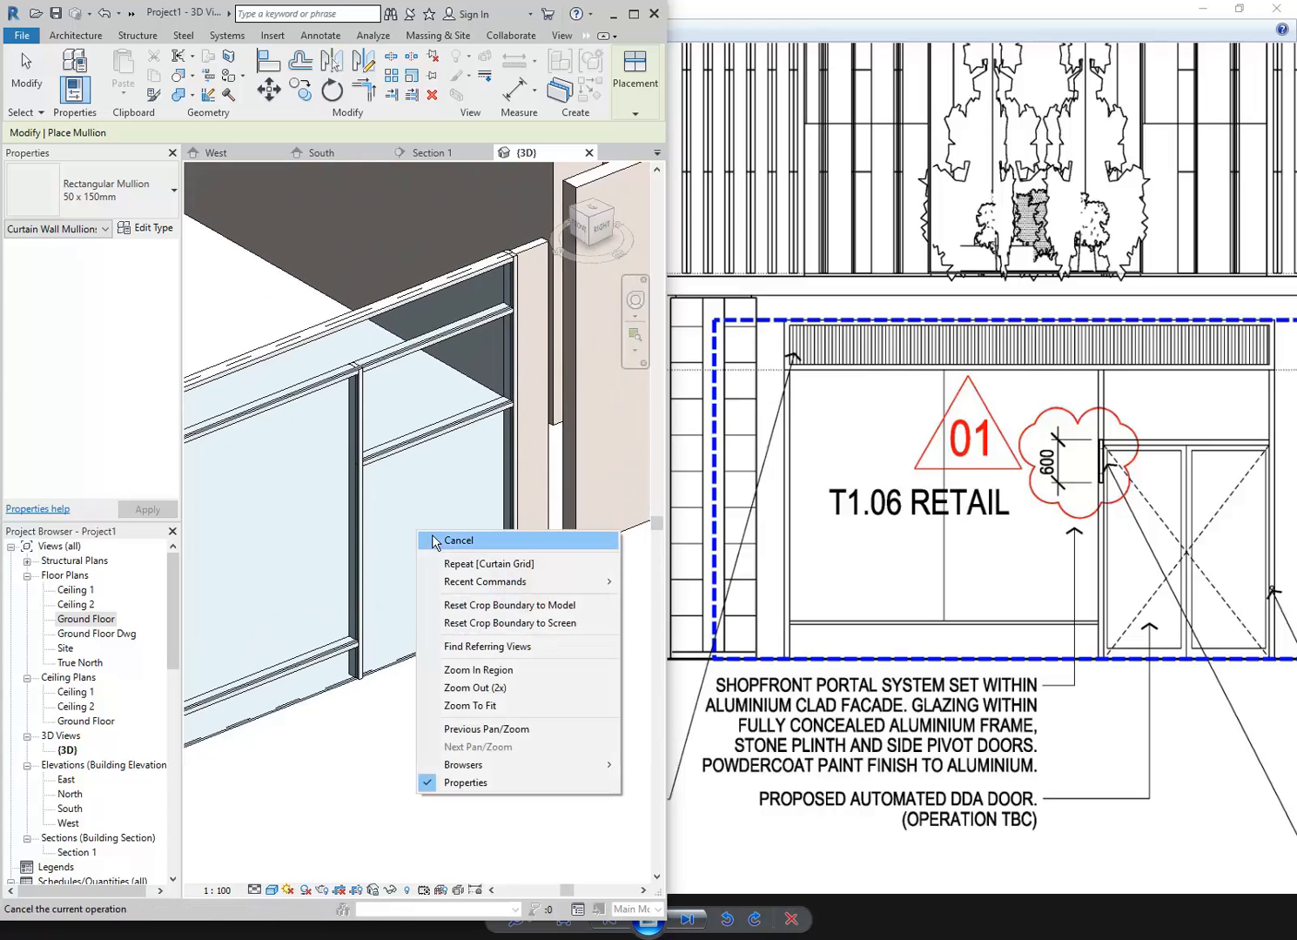
left_click(436, 536)
right_click(467, 554)
left_click(468, 555)
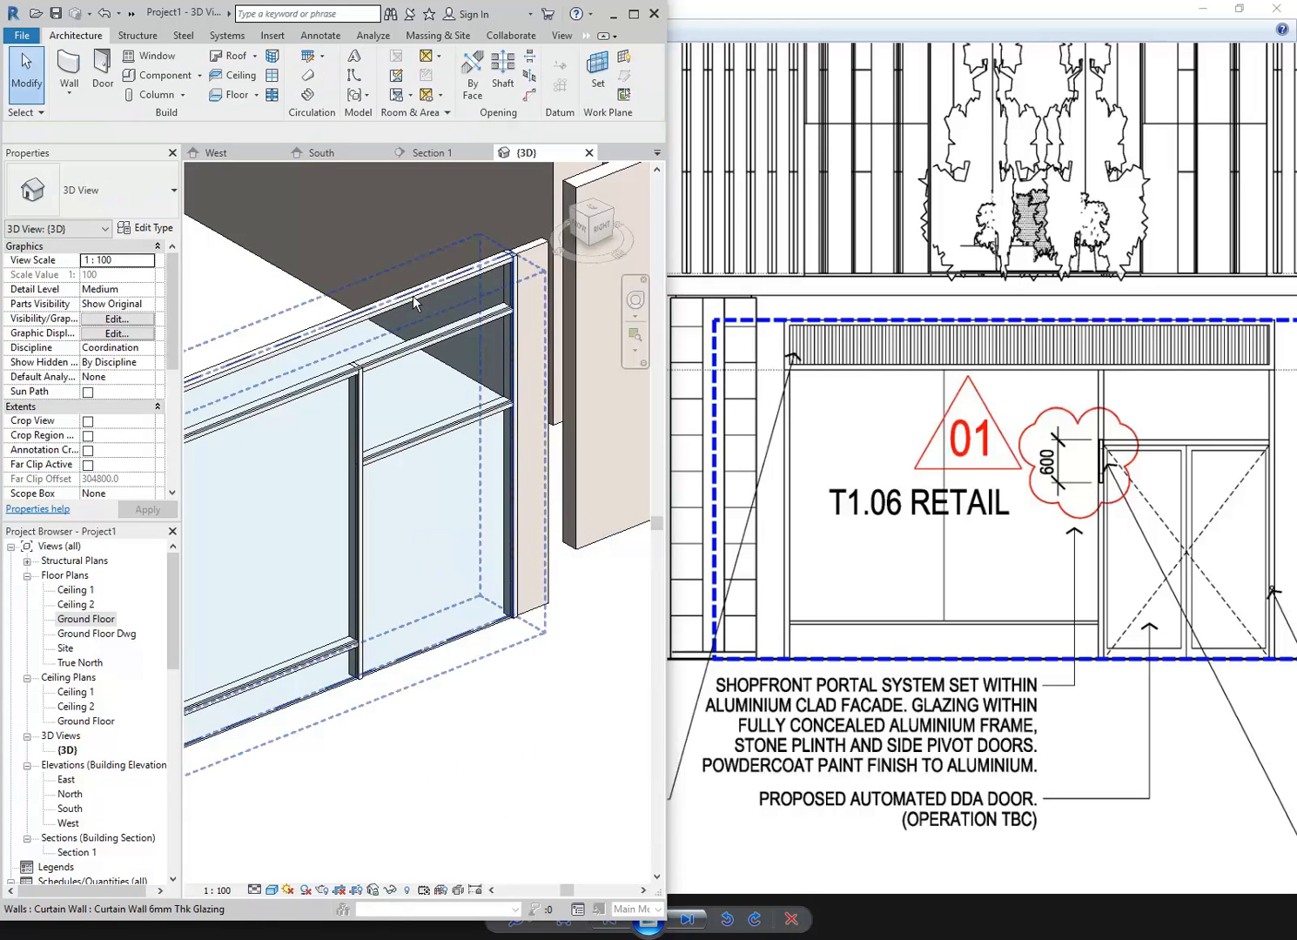
Step: Select the glazed curtain panel in the door opening and inspect its type properties without changing them
middle_click_drag(406, 599, 428, 736, "shift")
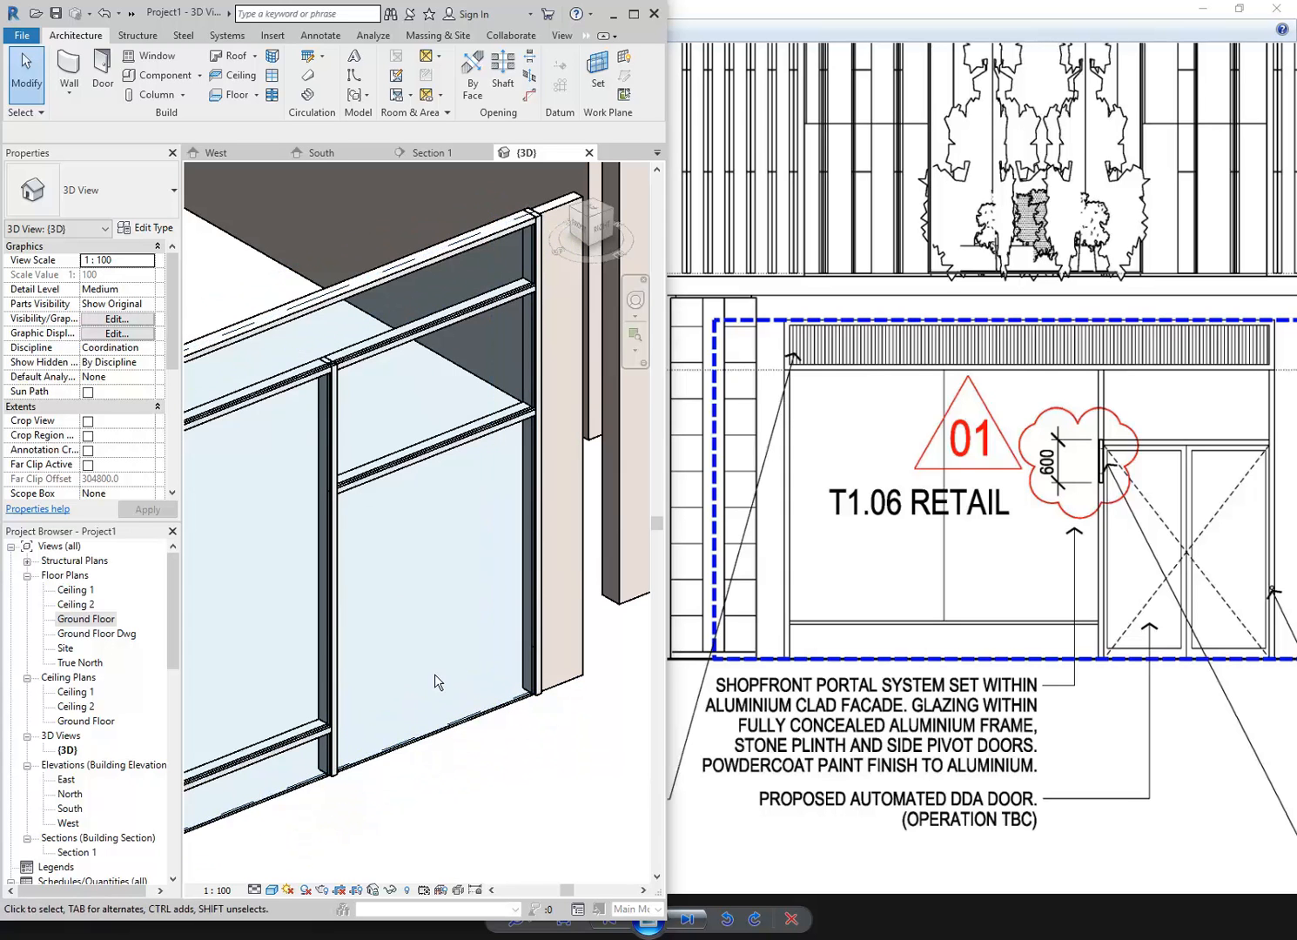
key("Tab")
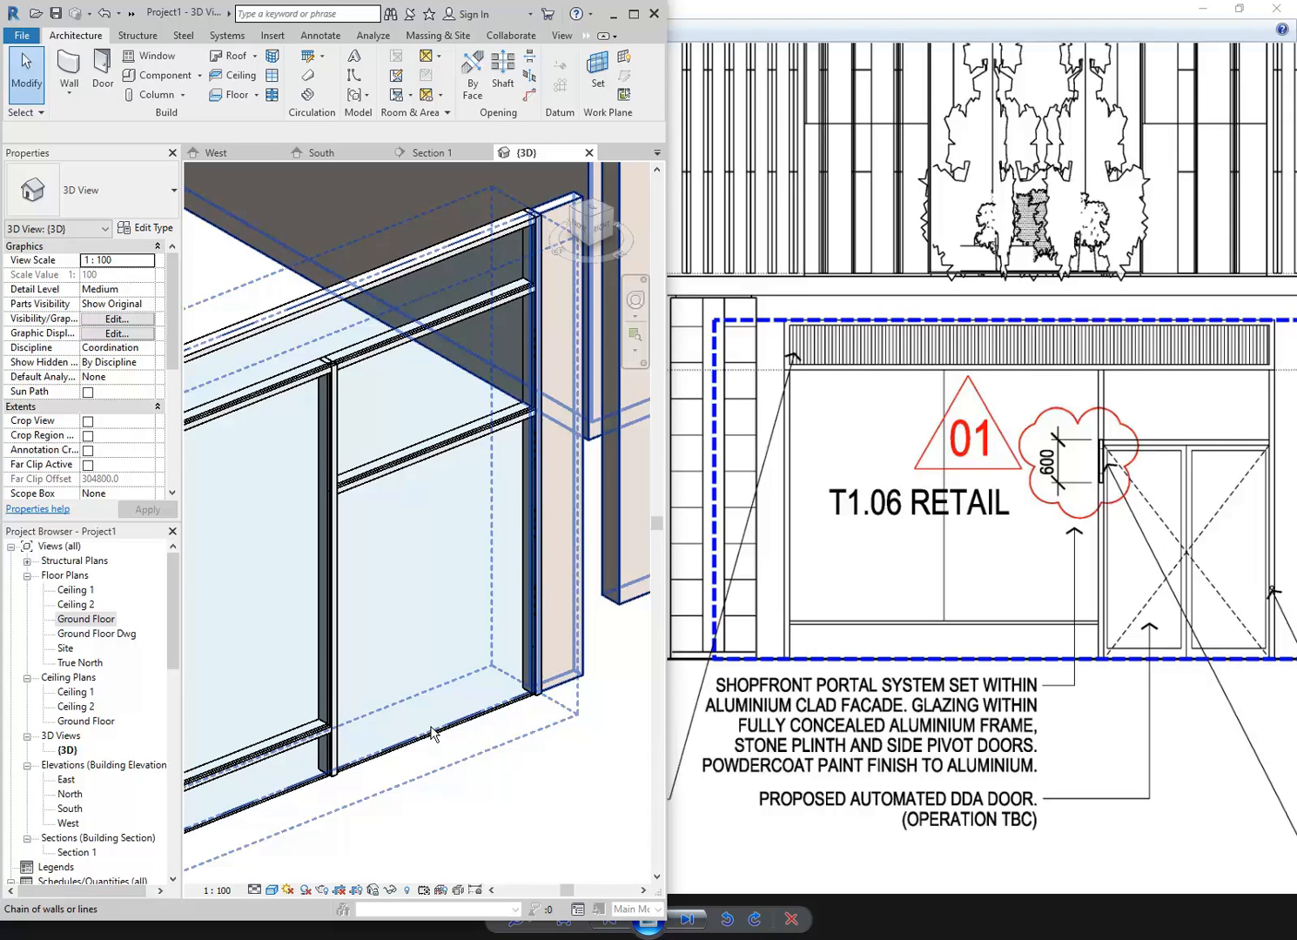
key("Tab")
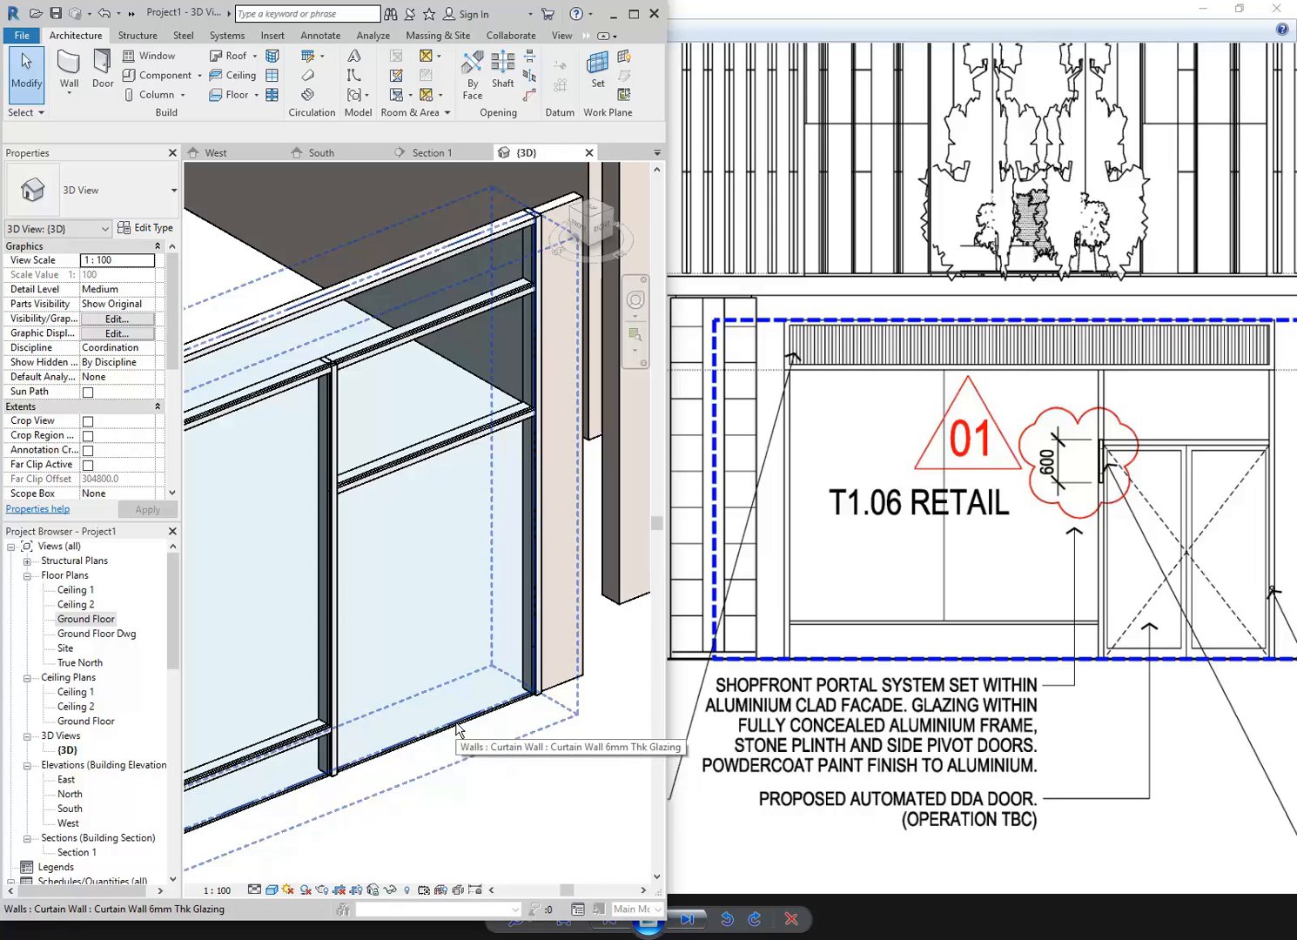
key("Tab")
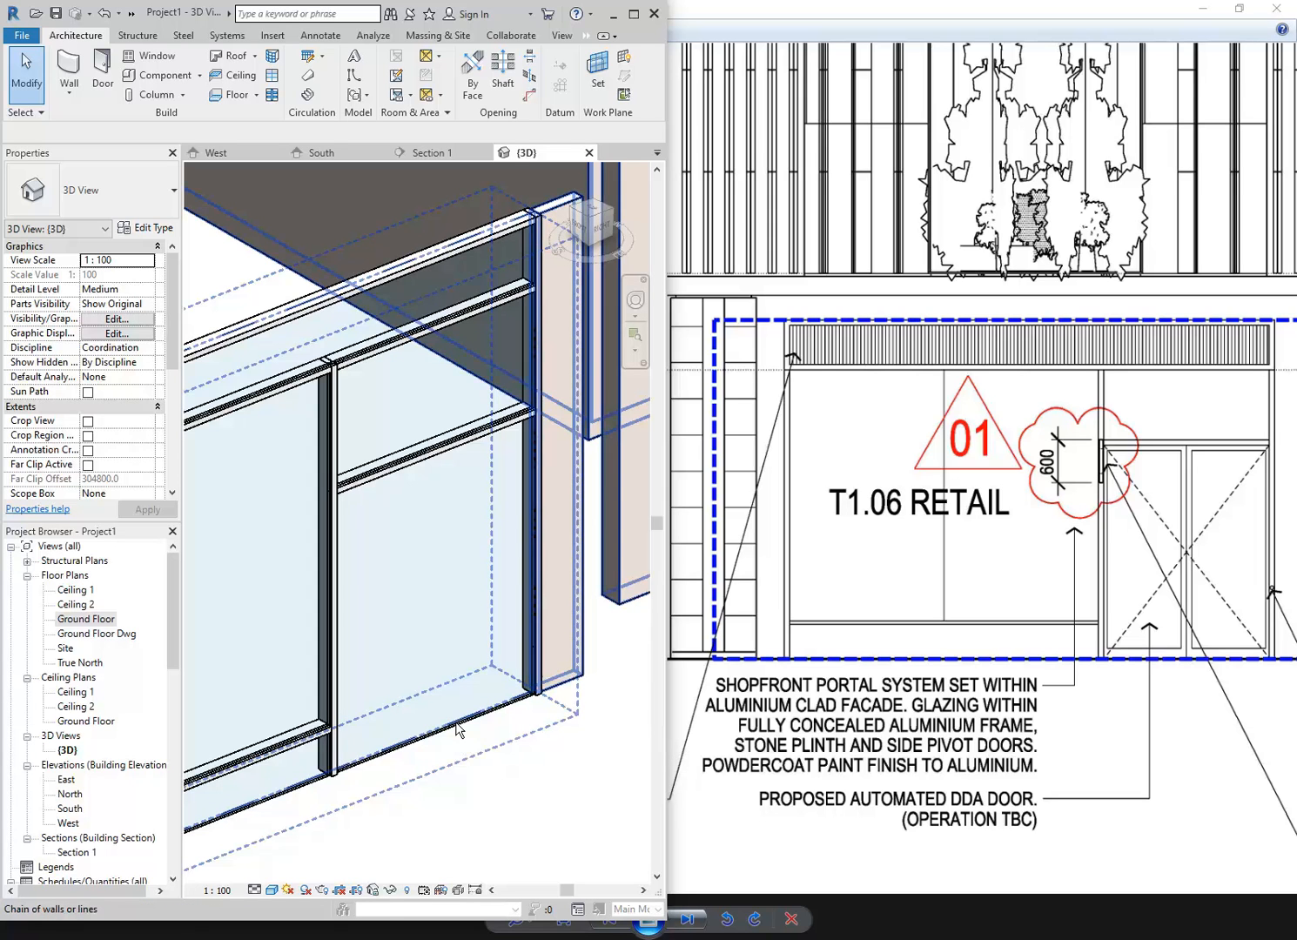
key("Tab")
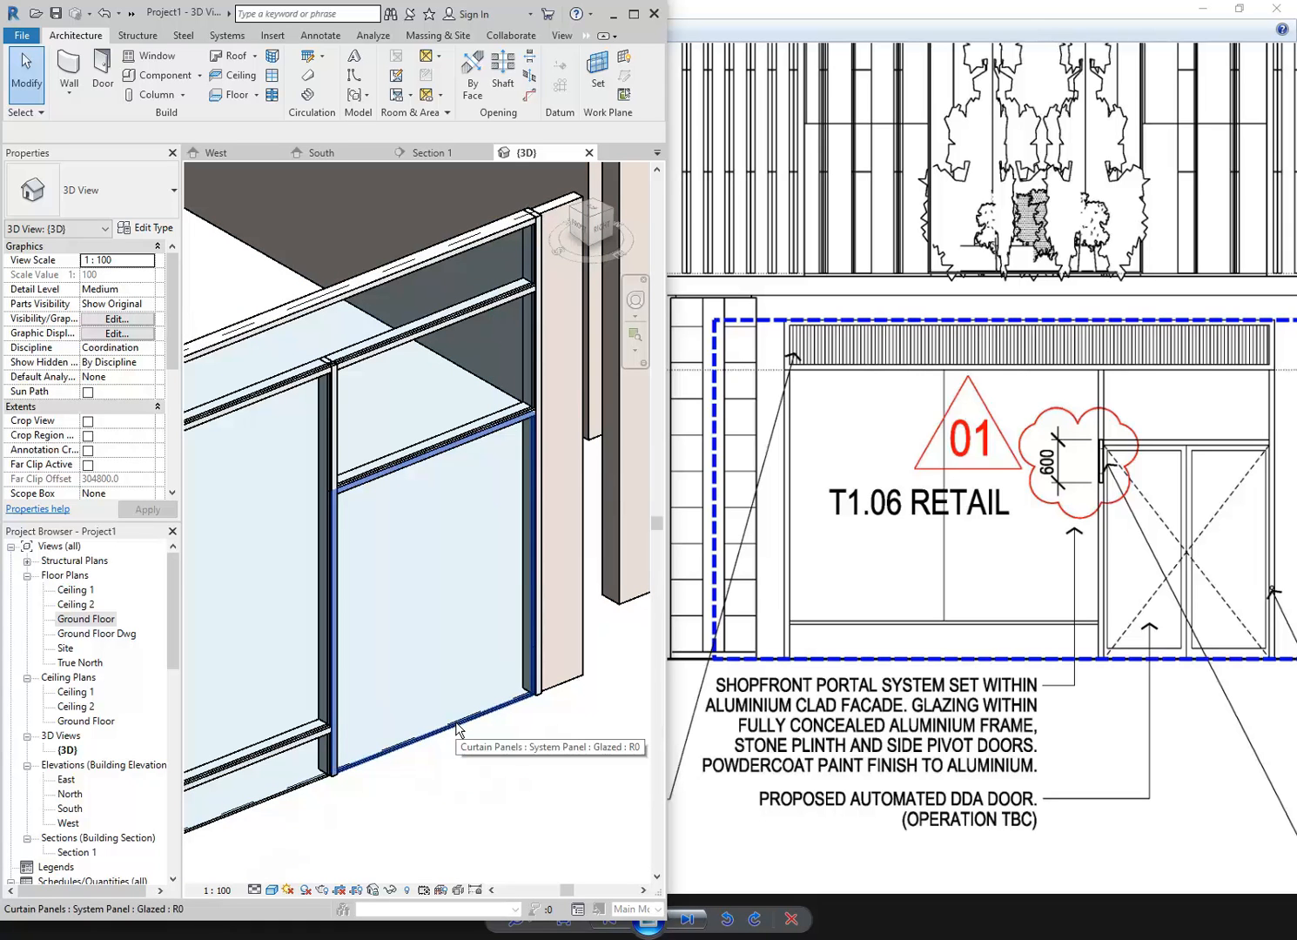
key("Tab")
key("Tab")
key("Tab")
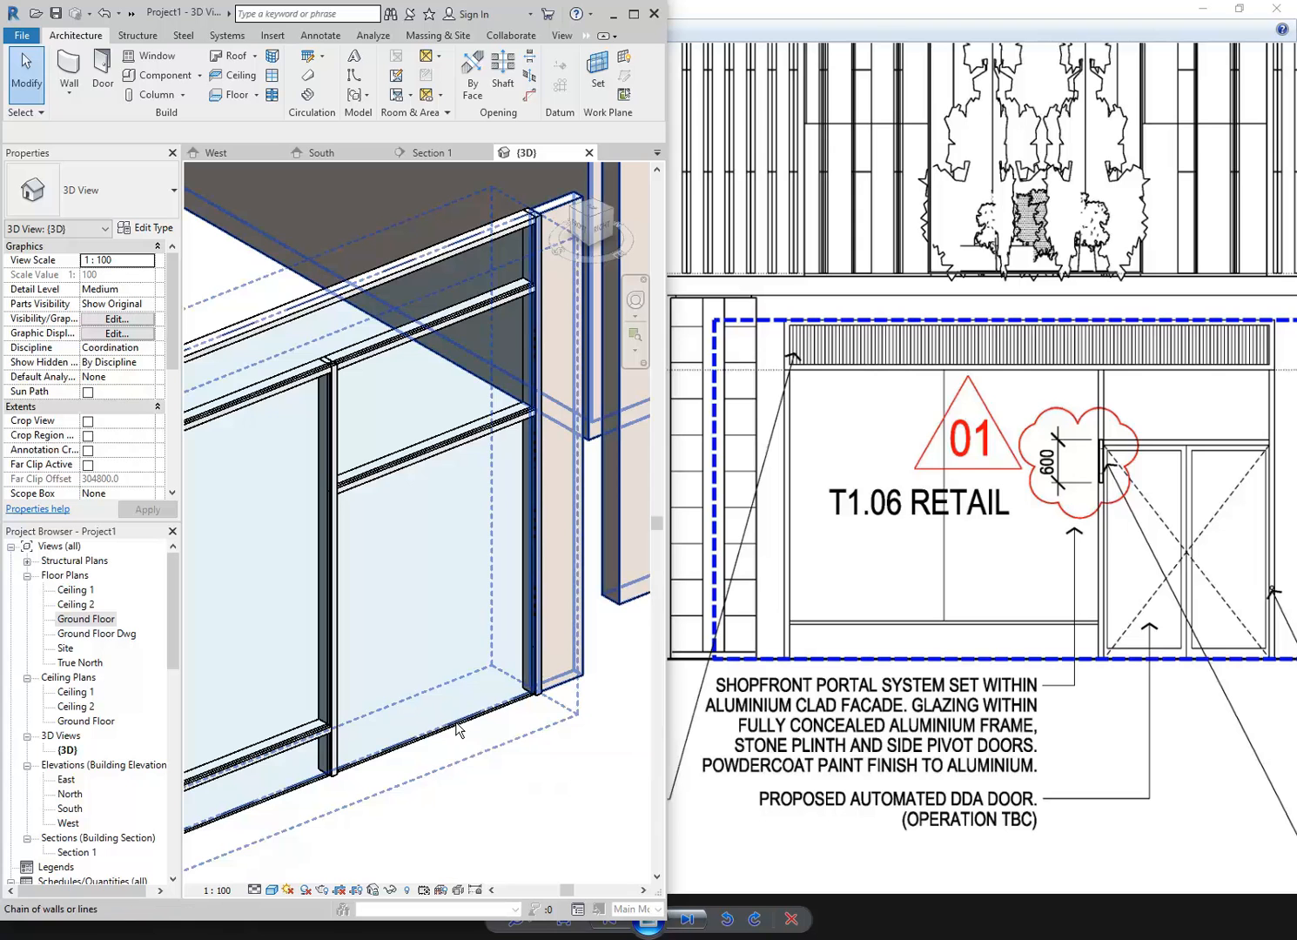
key("Tab")
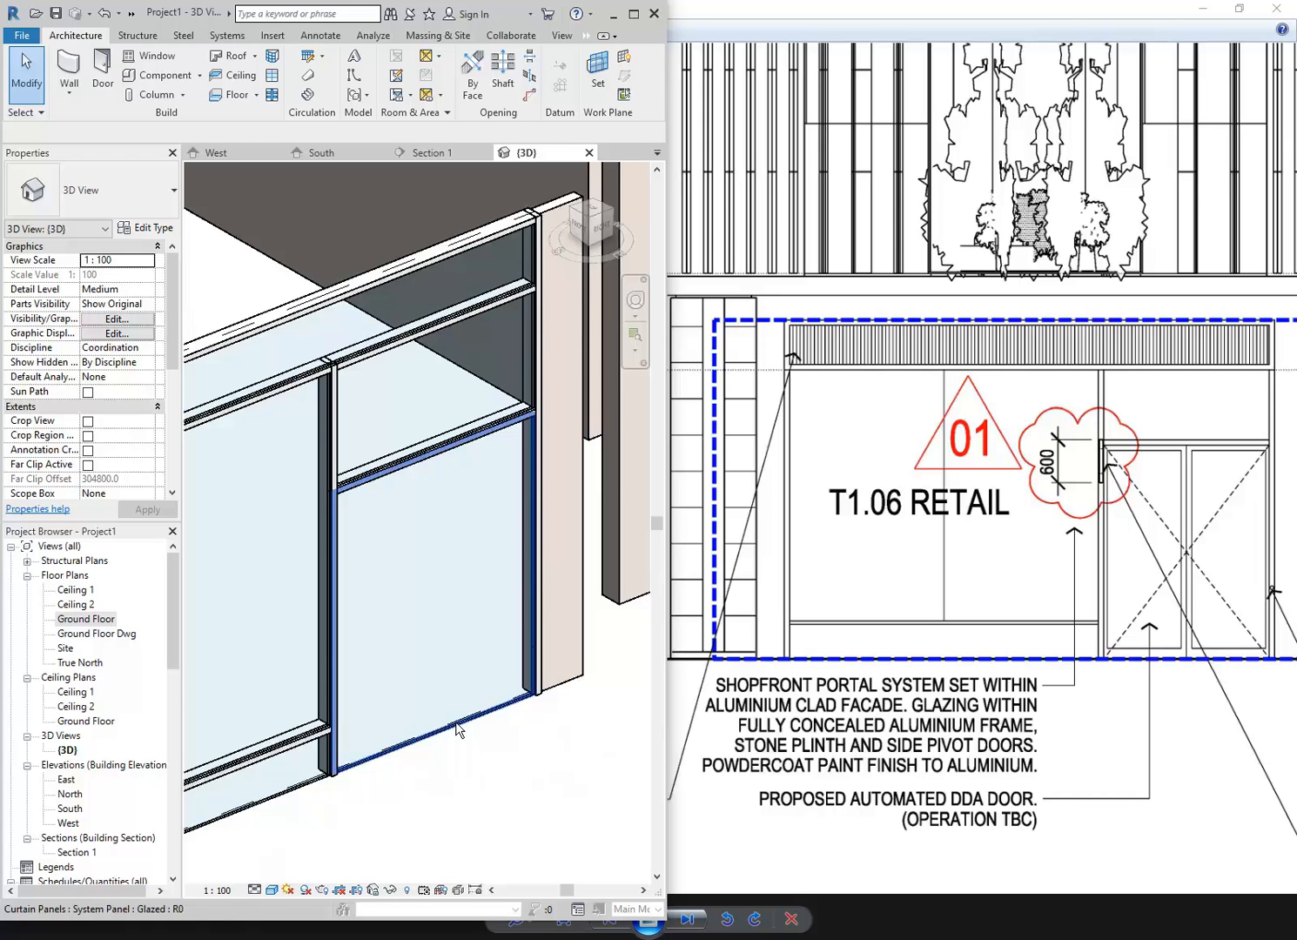
left_click(459, 729)
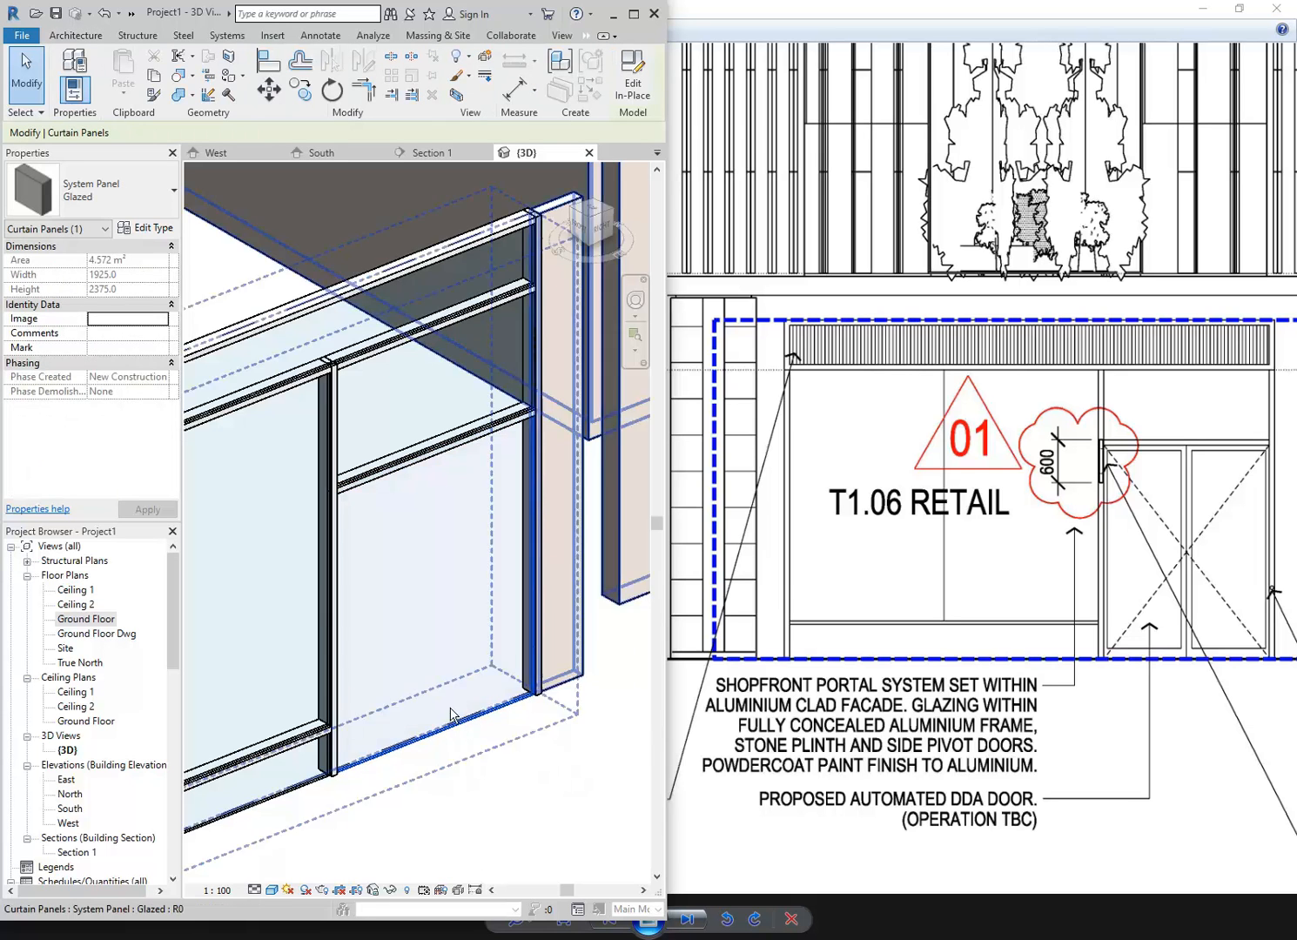
left_click(148, 230)
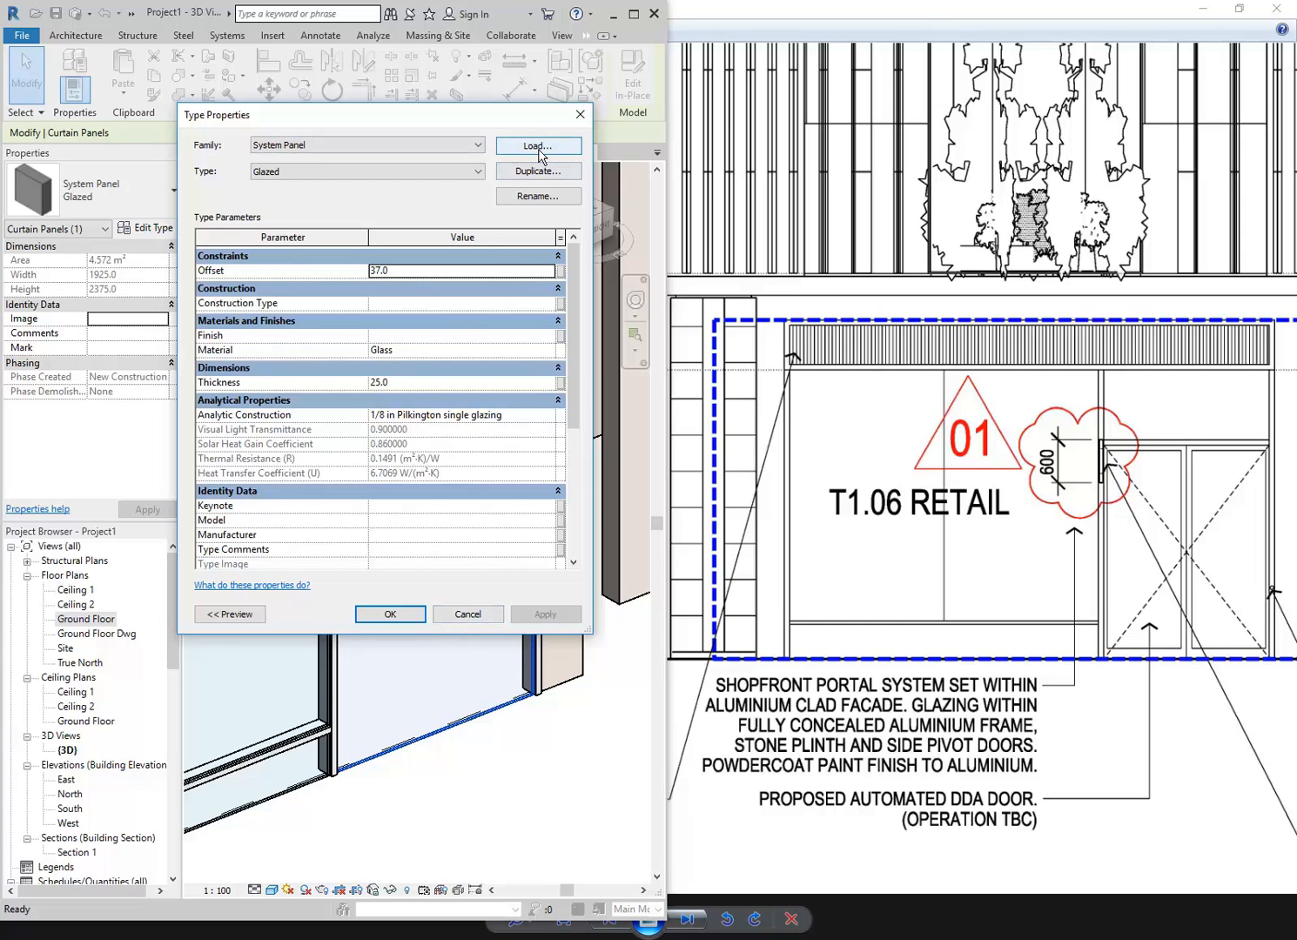
left_click(467, 614)
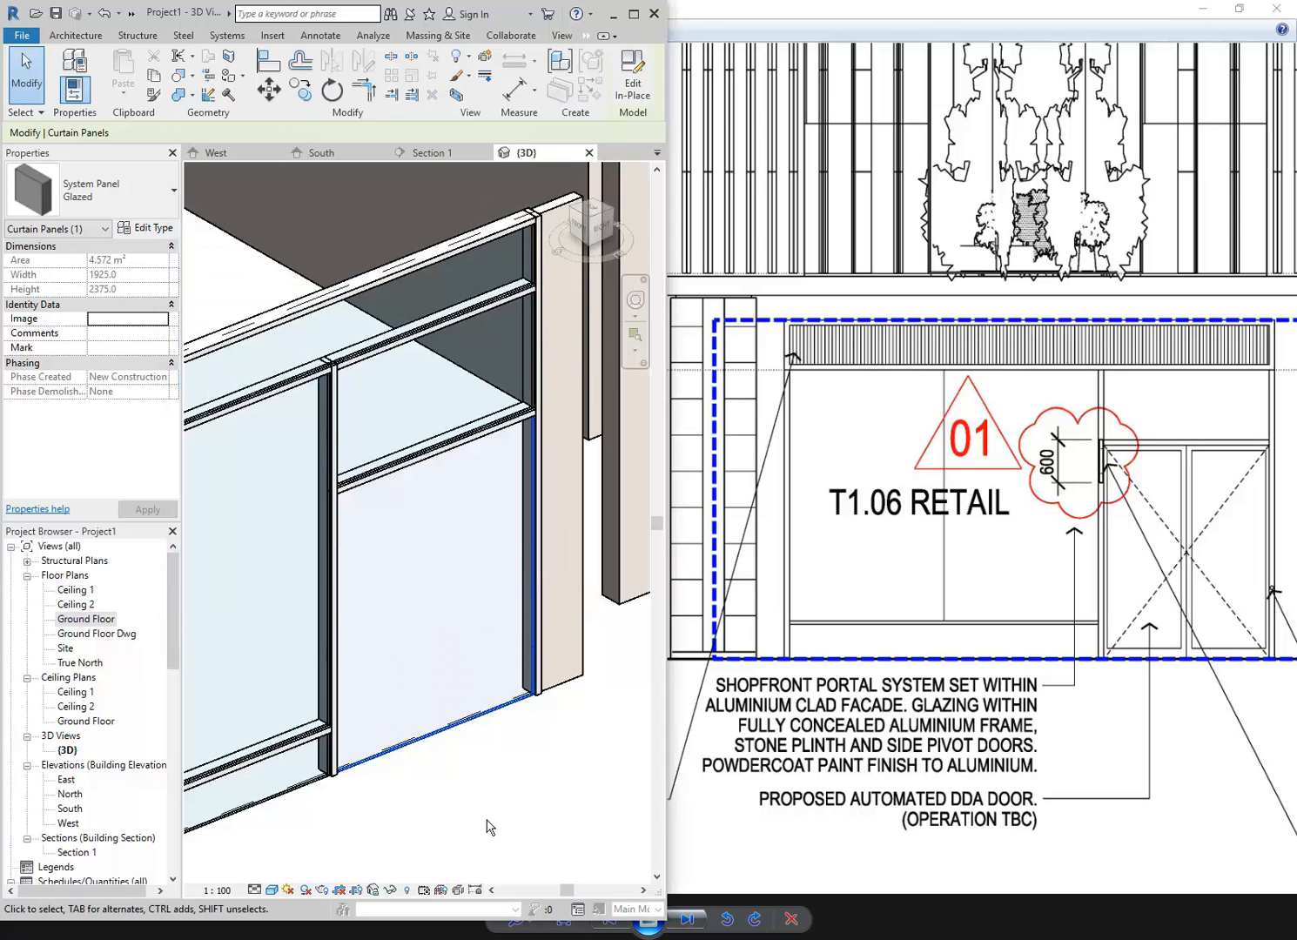
key("Escape")
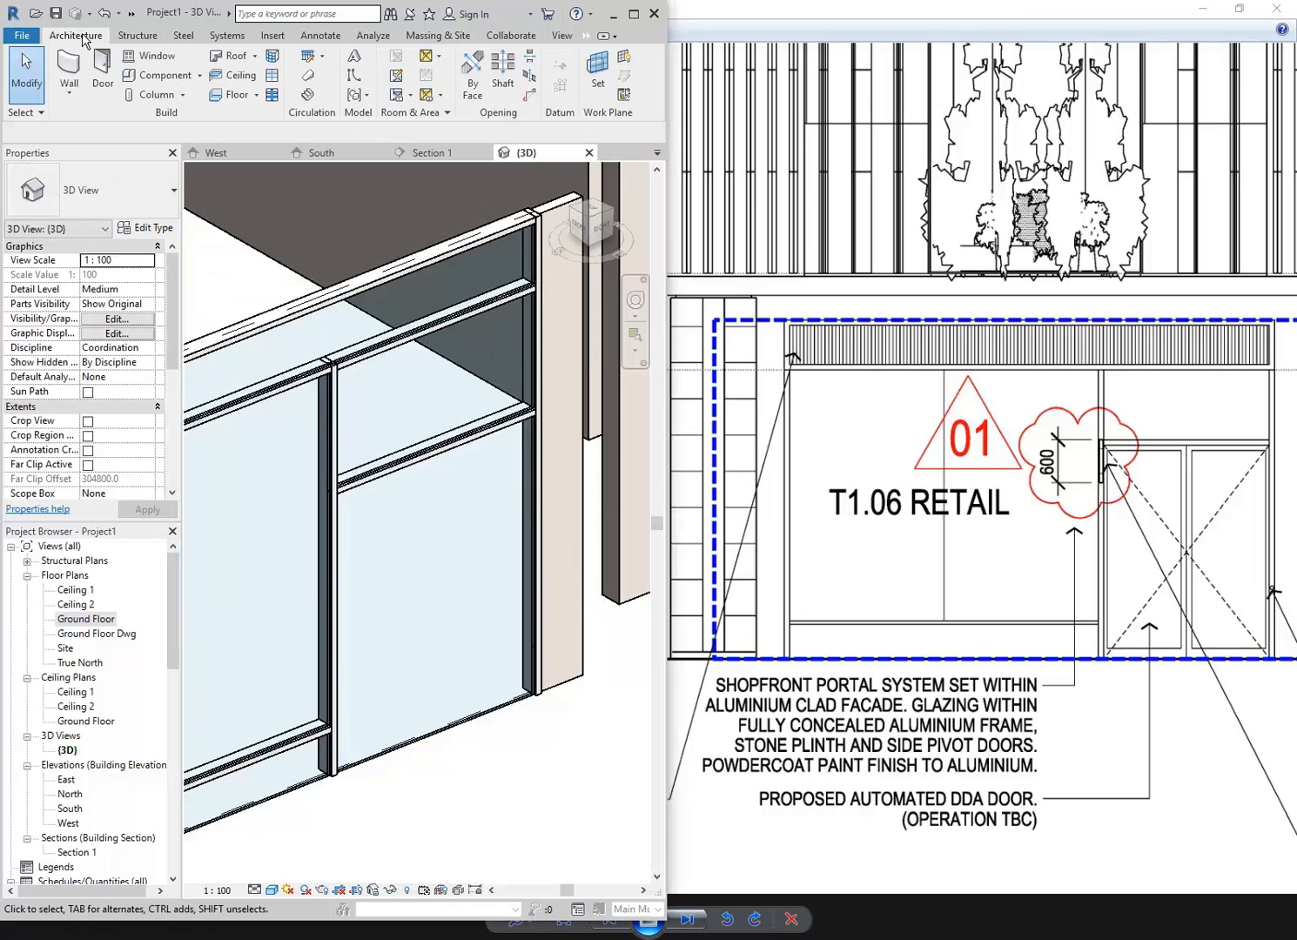
Step: Load the Curtain Wall Sgl Glass family from the Metric Library's Curtain Wall Panels folder
left_click(272, 36)
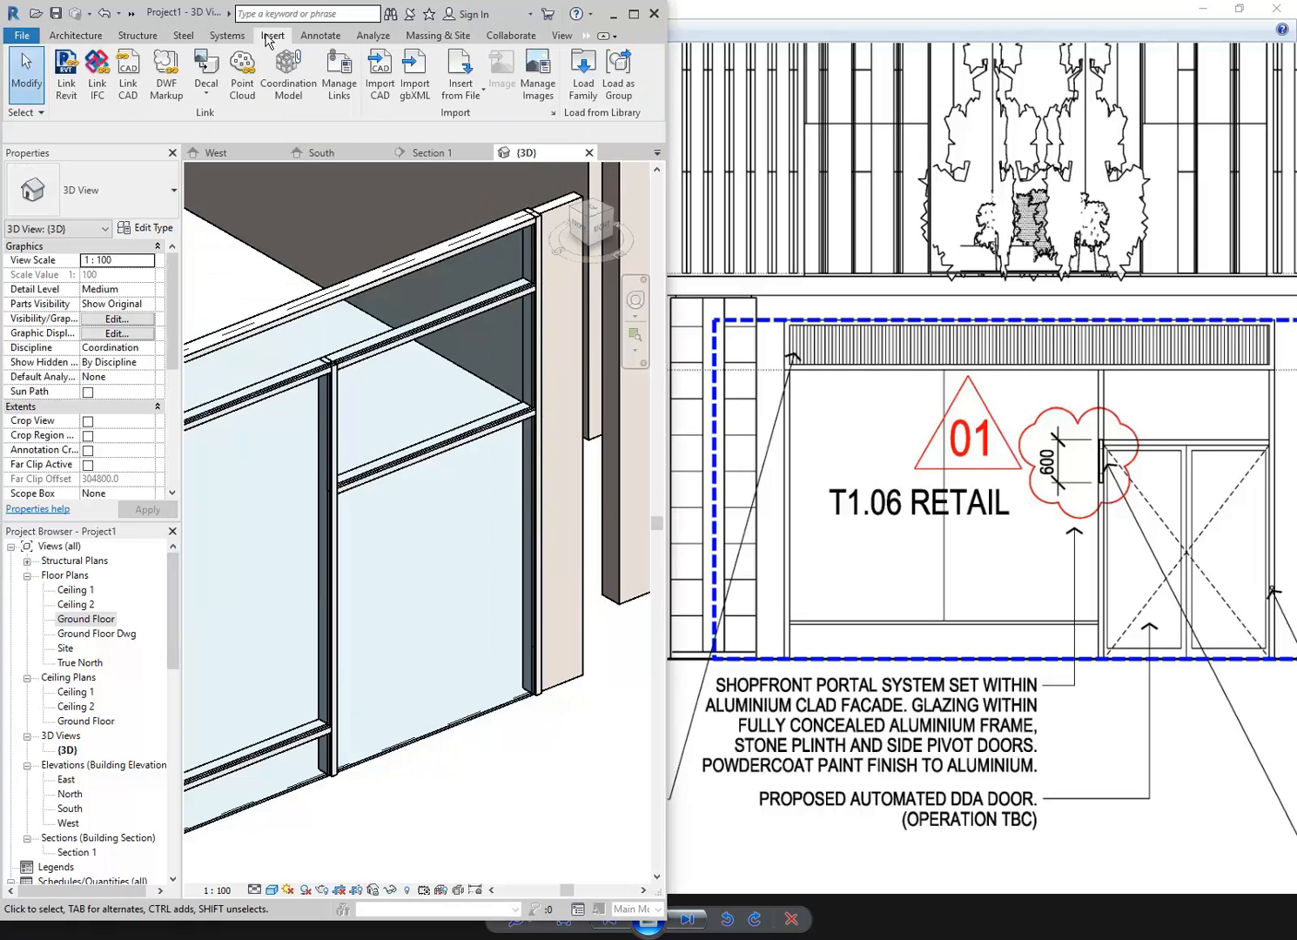
left_click(583, 83)
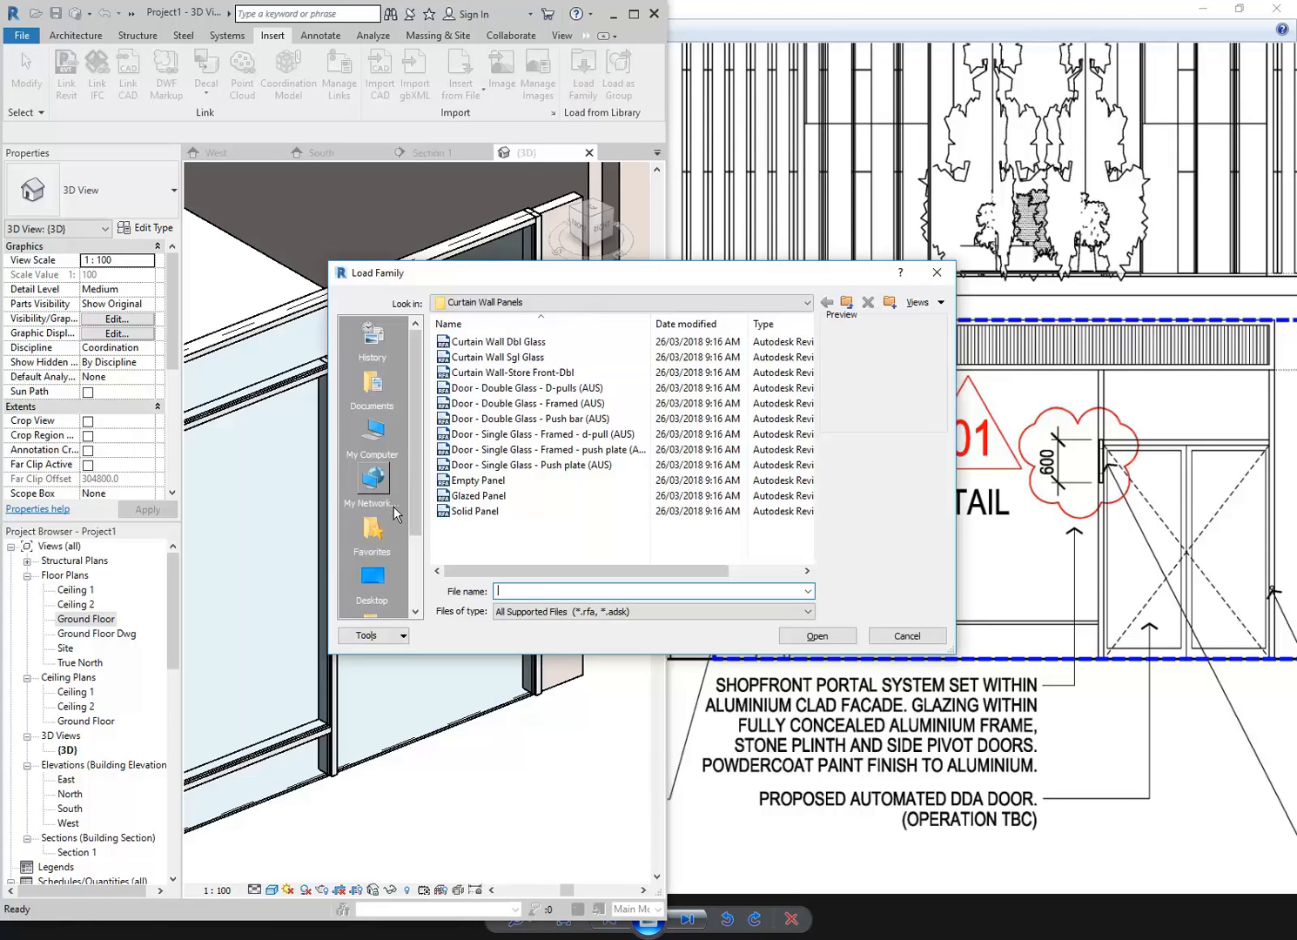
scroll(377, 487, "down", 2)
left_click(377, 527)
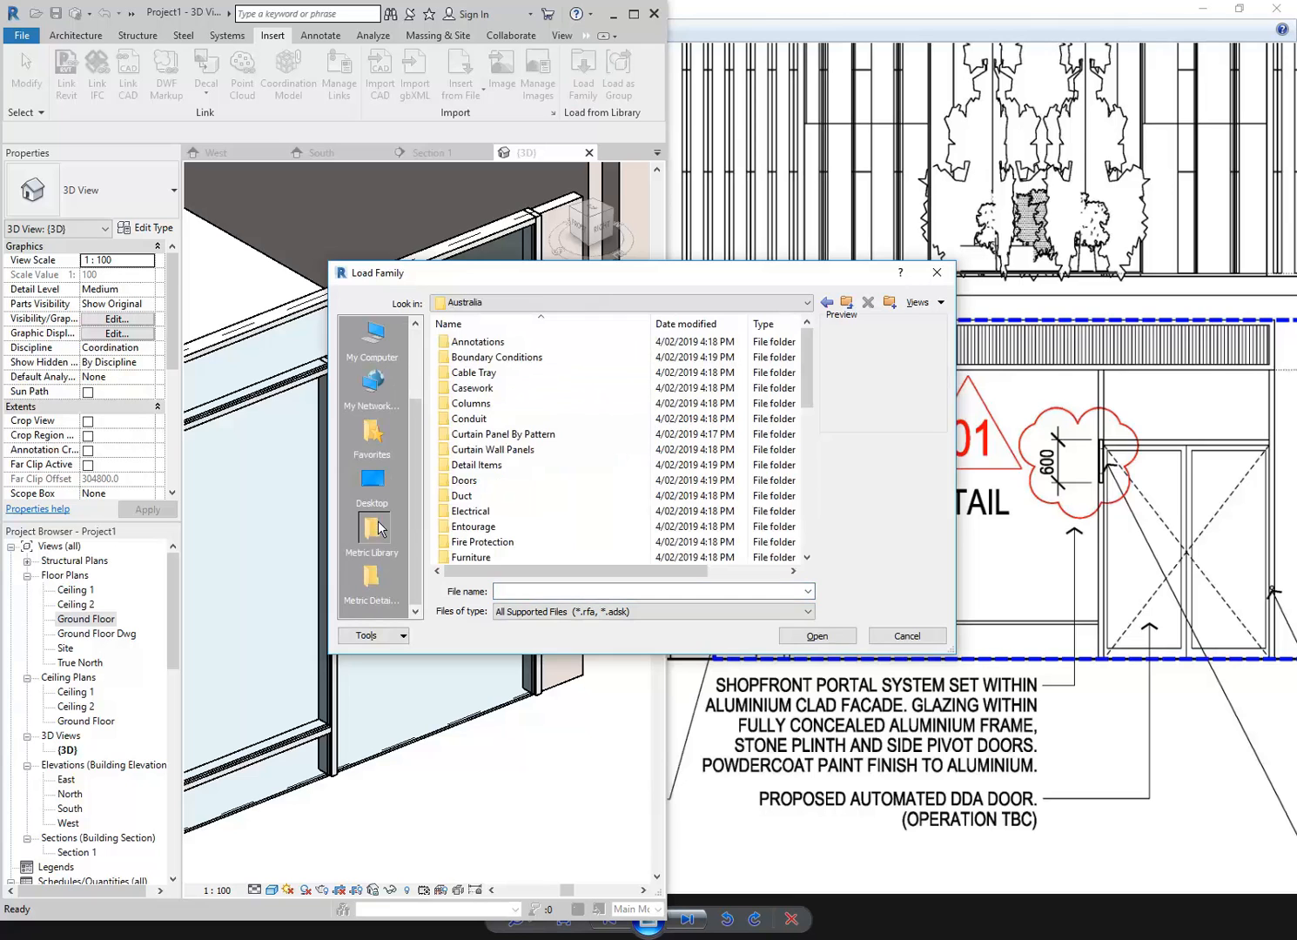
double_click(487, 449)
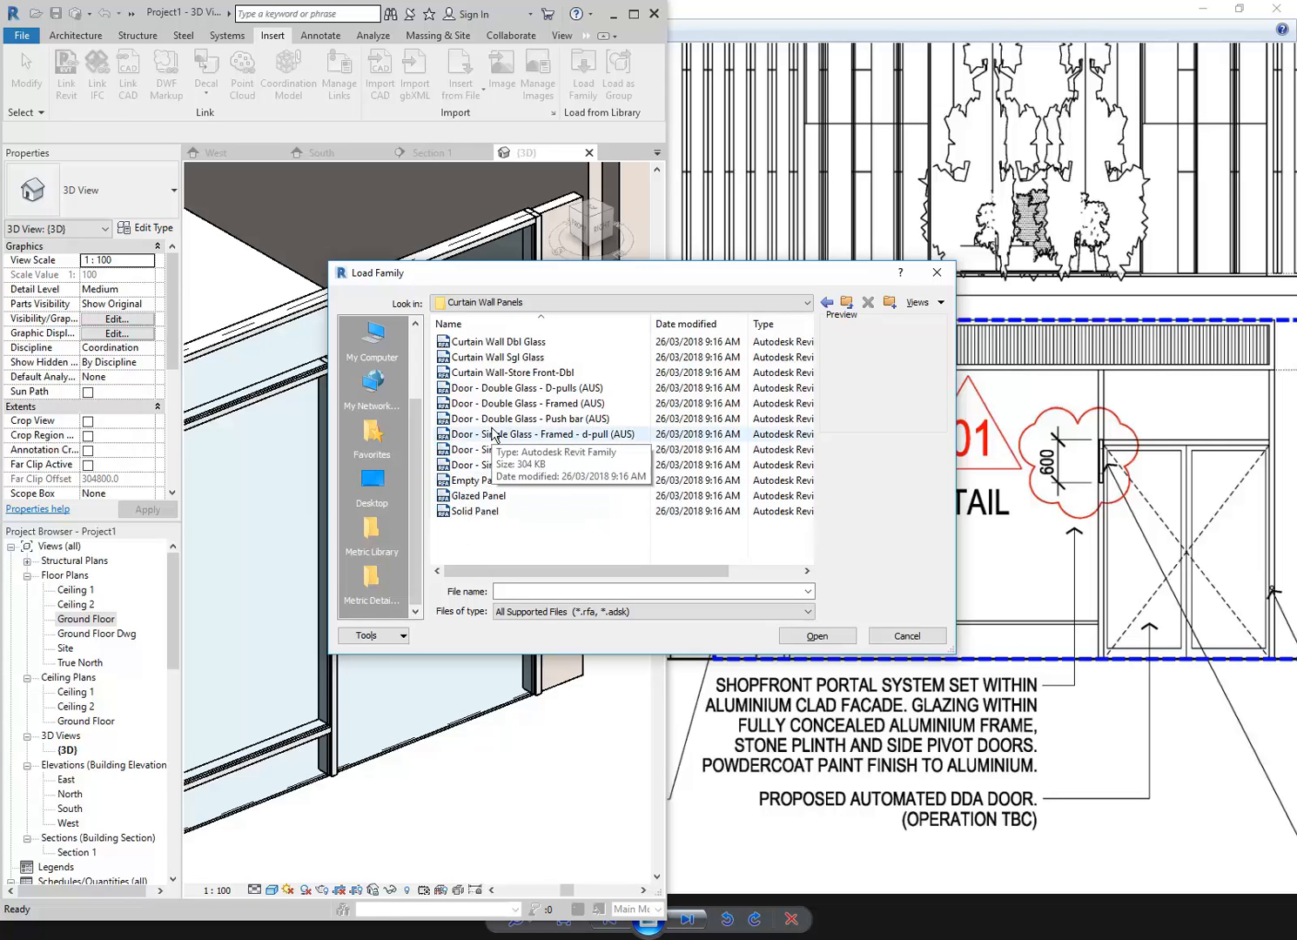
double_click(488, 359)
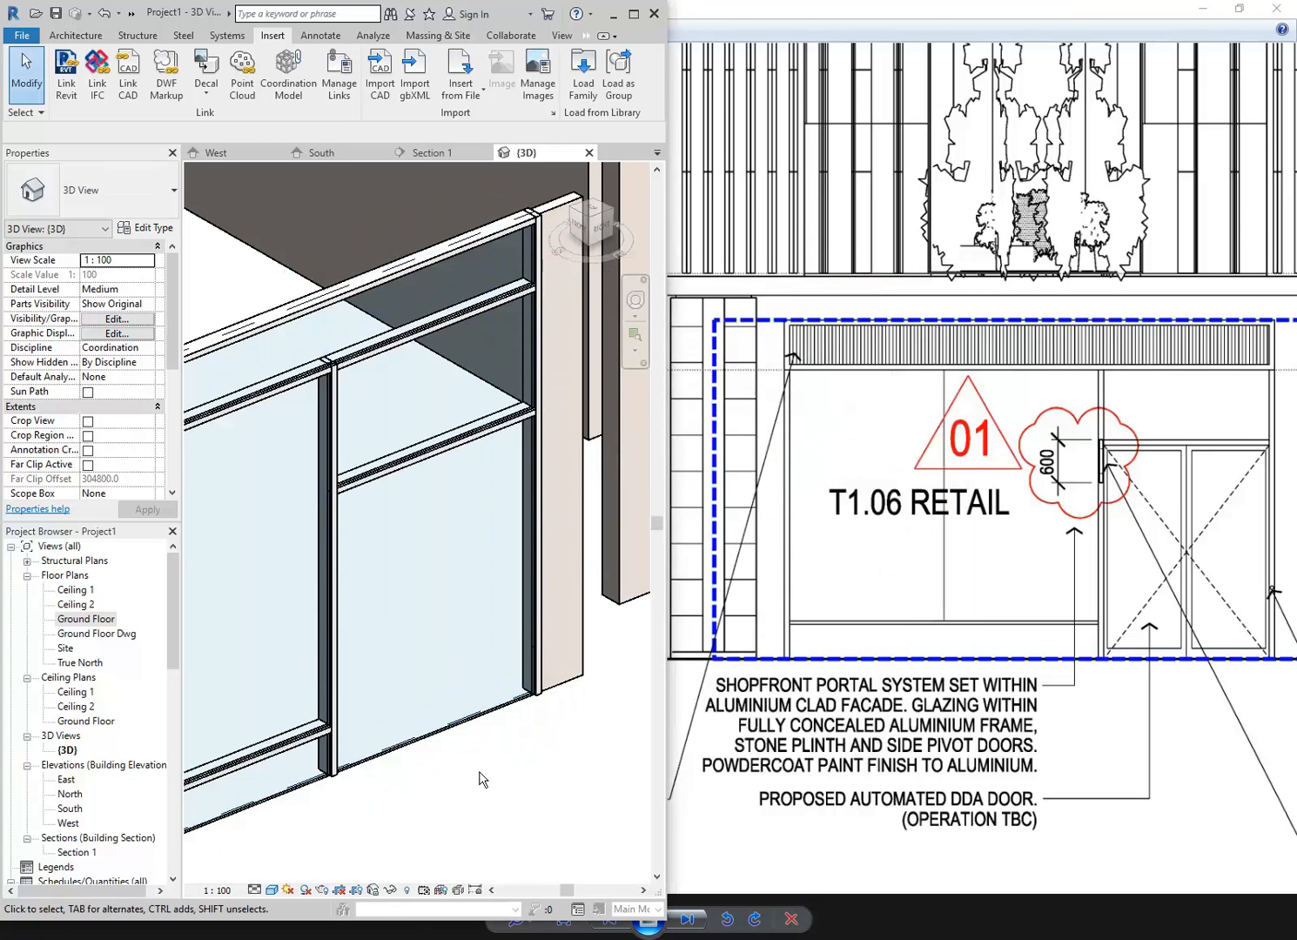
scroll(443, 736, "up", 2)
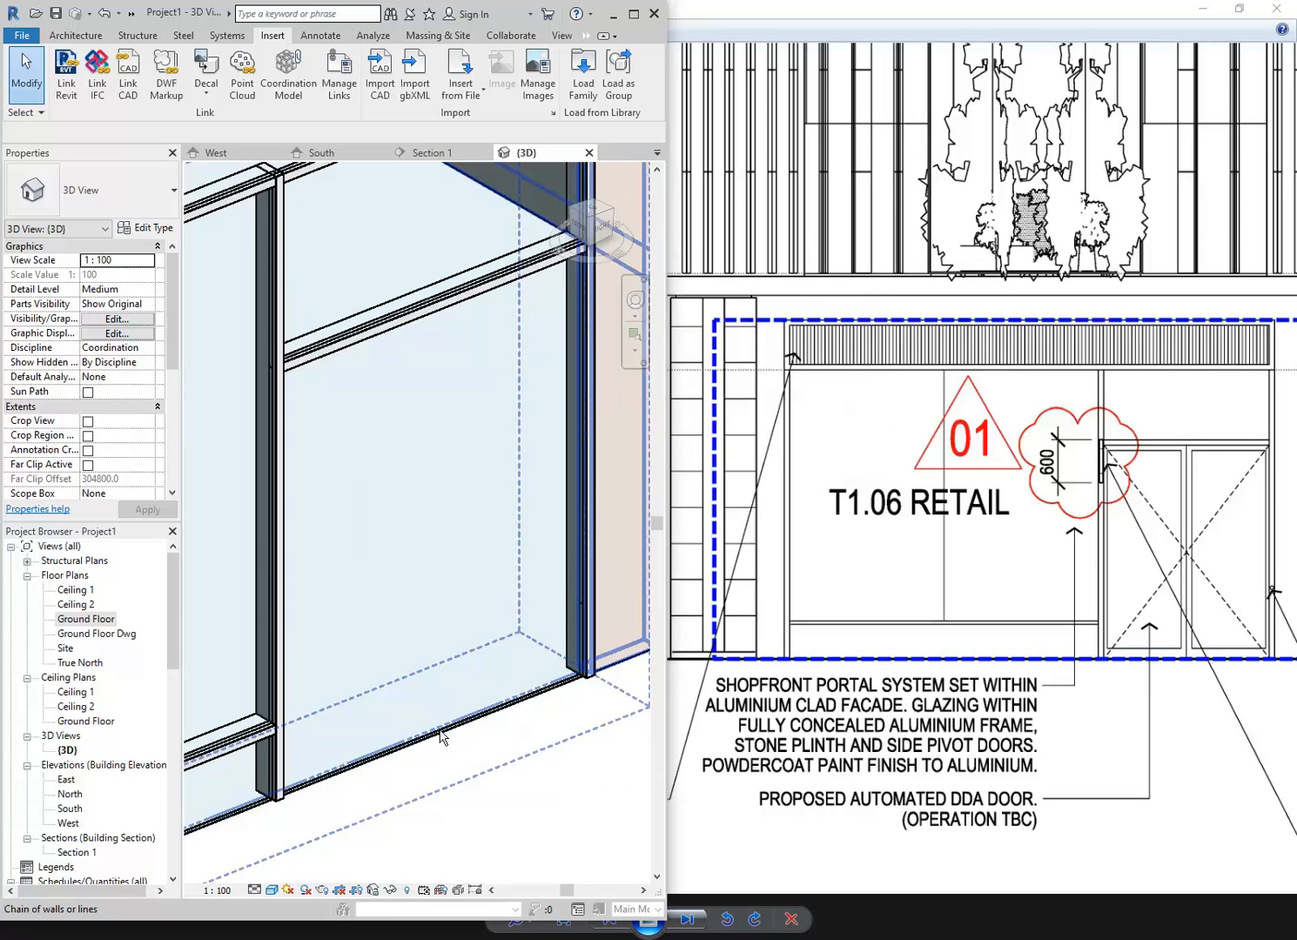
Step: Load the Curtain Wall-Store Front-Dbl family from the Curtain Wall Panels folder and apply it to the glazed panel in the door opening
key("Tab")
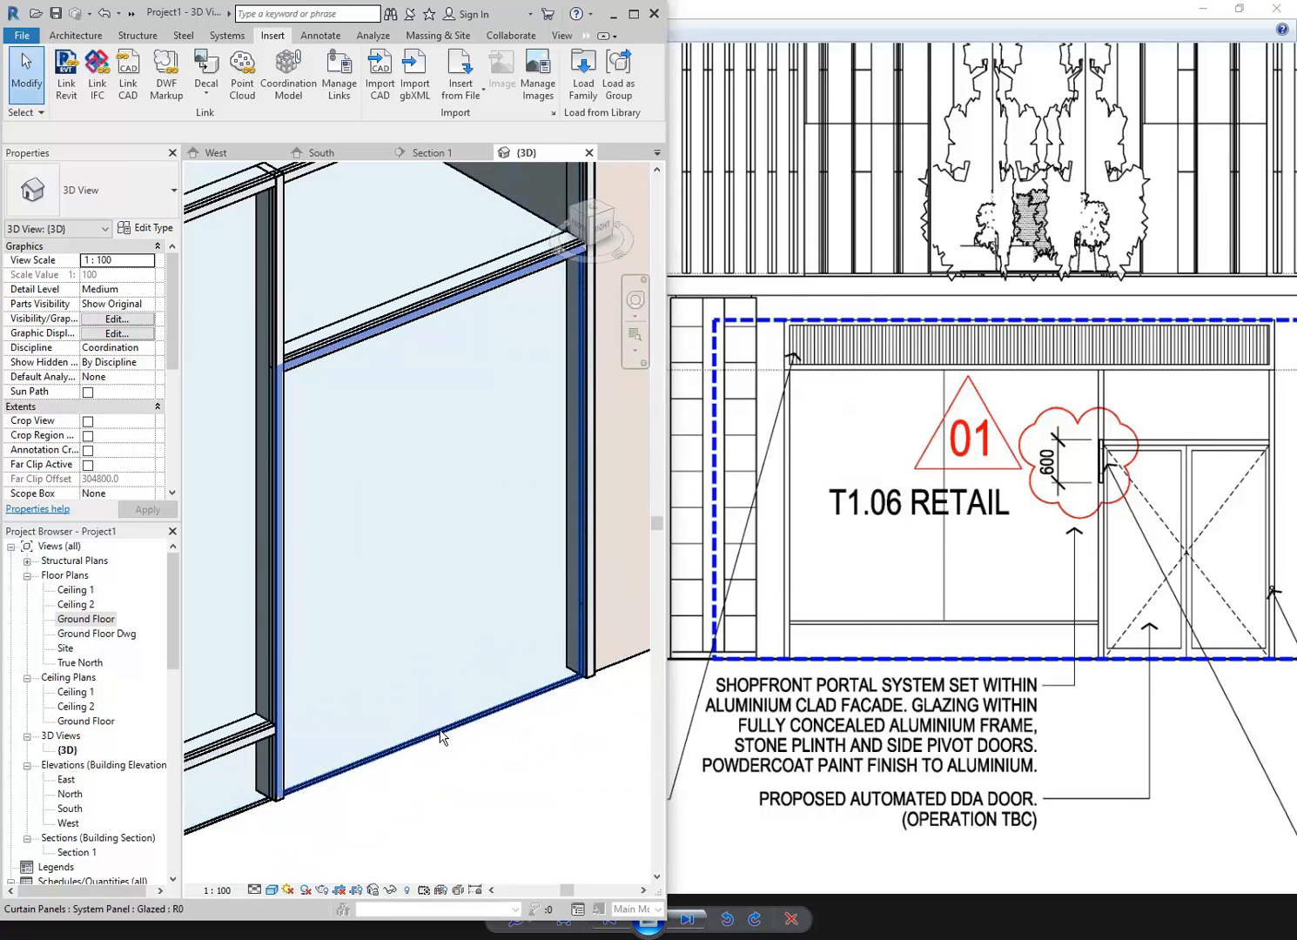
left_click(443, 735)
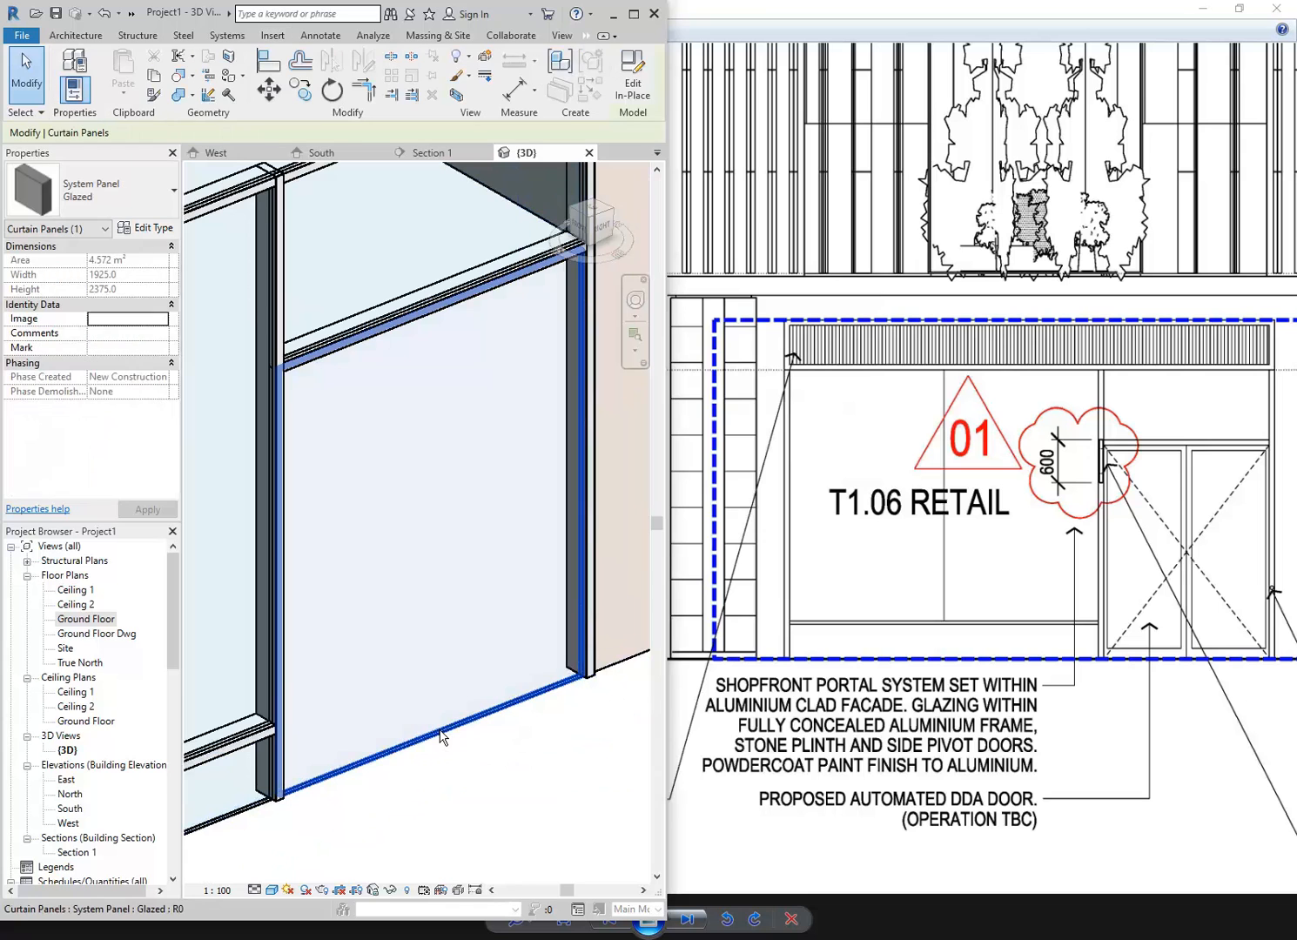
left_click(142, 230)
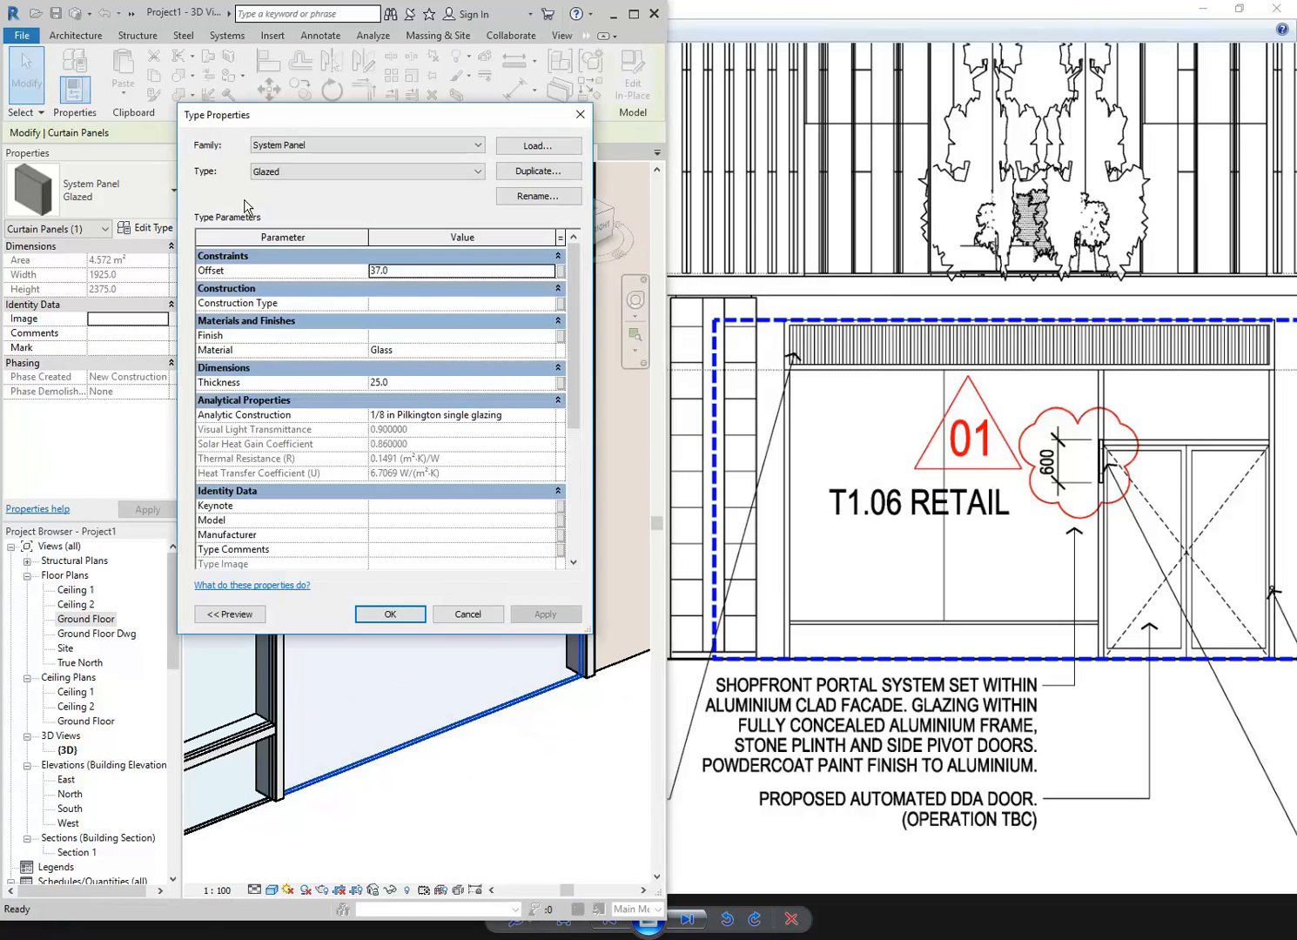
left_click(568, 151)
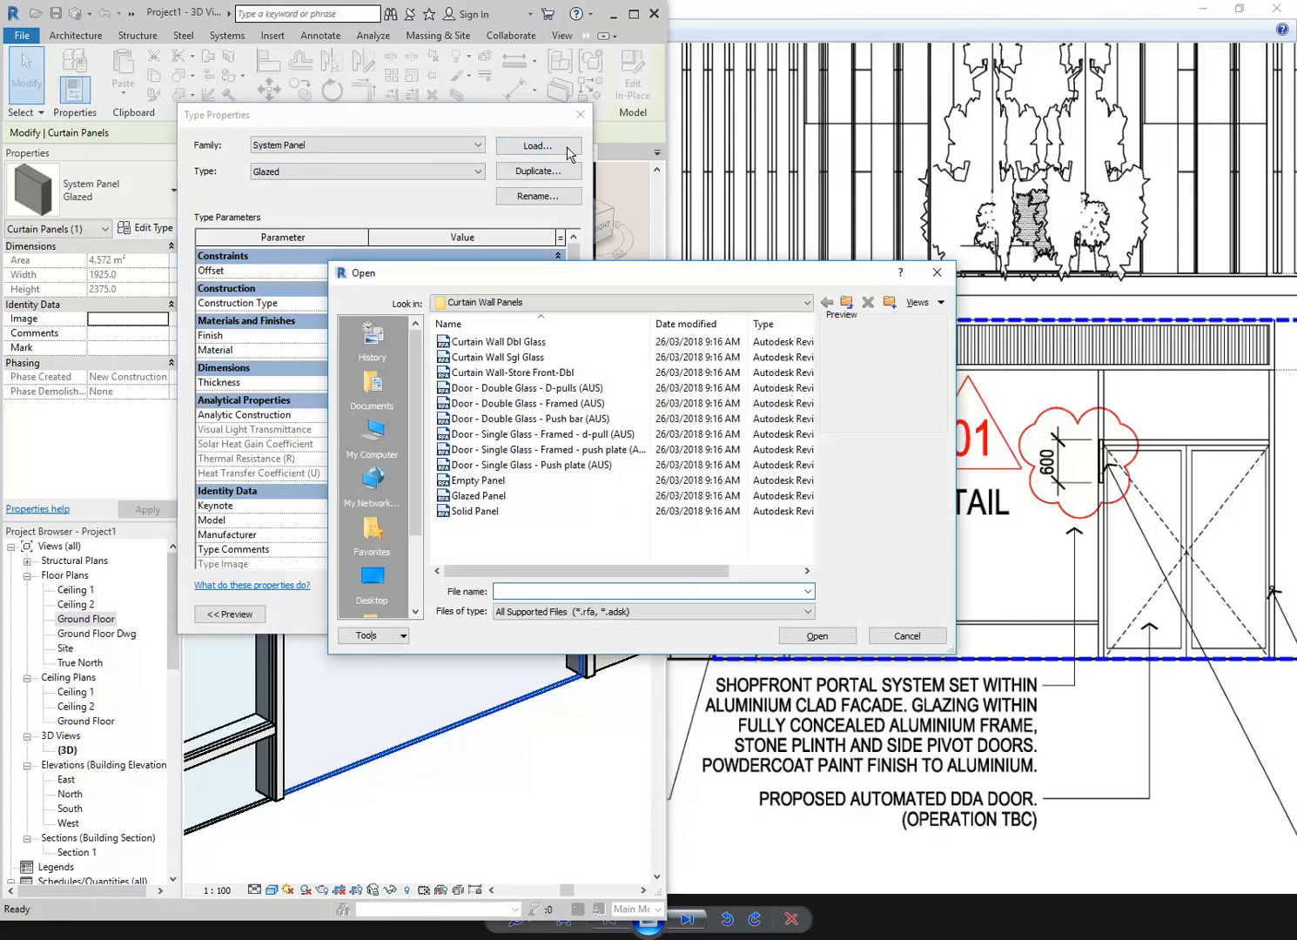
left_click(524, 405)
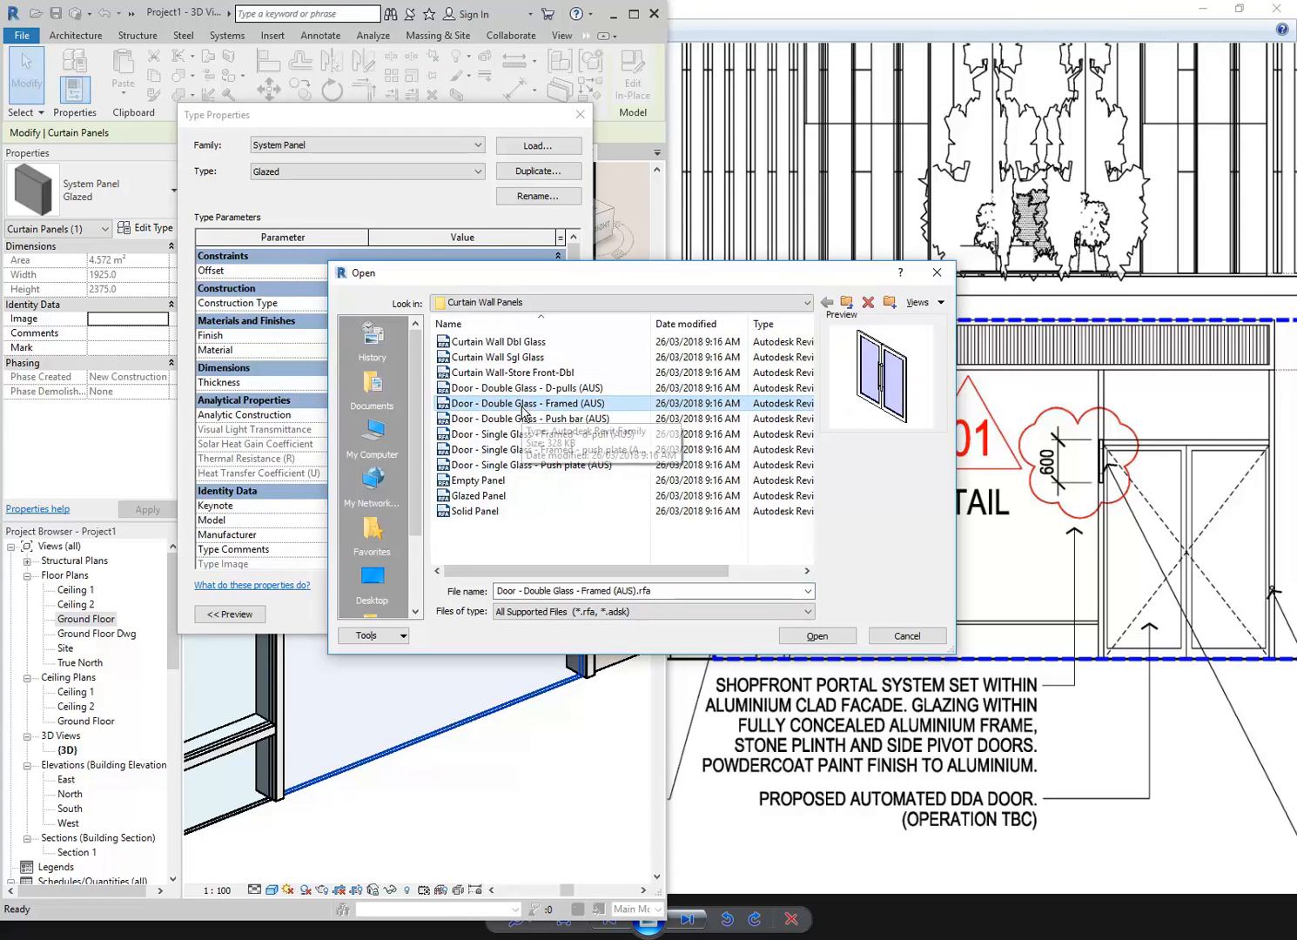
left_click(530, 419)
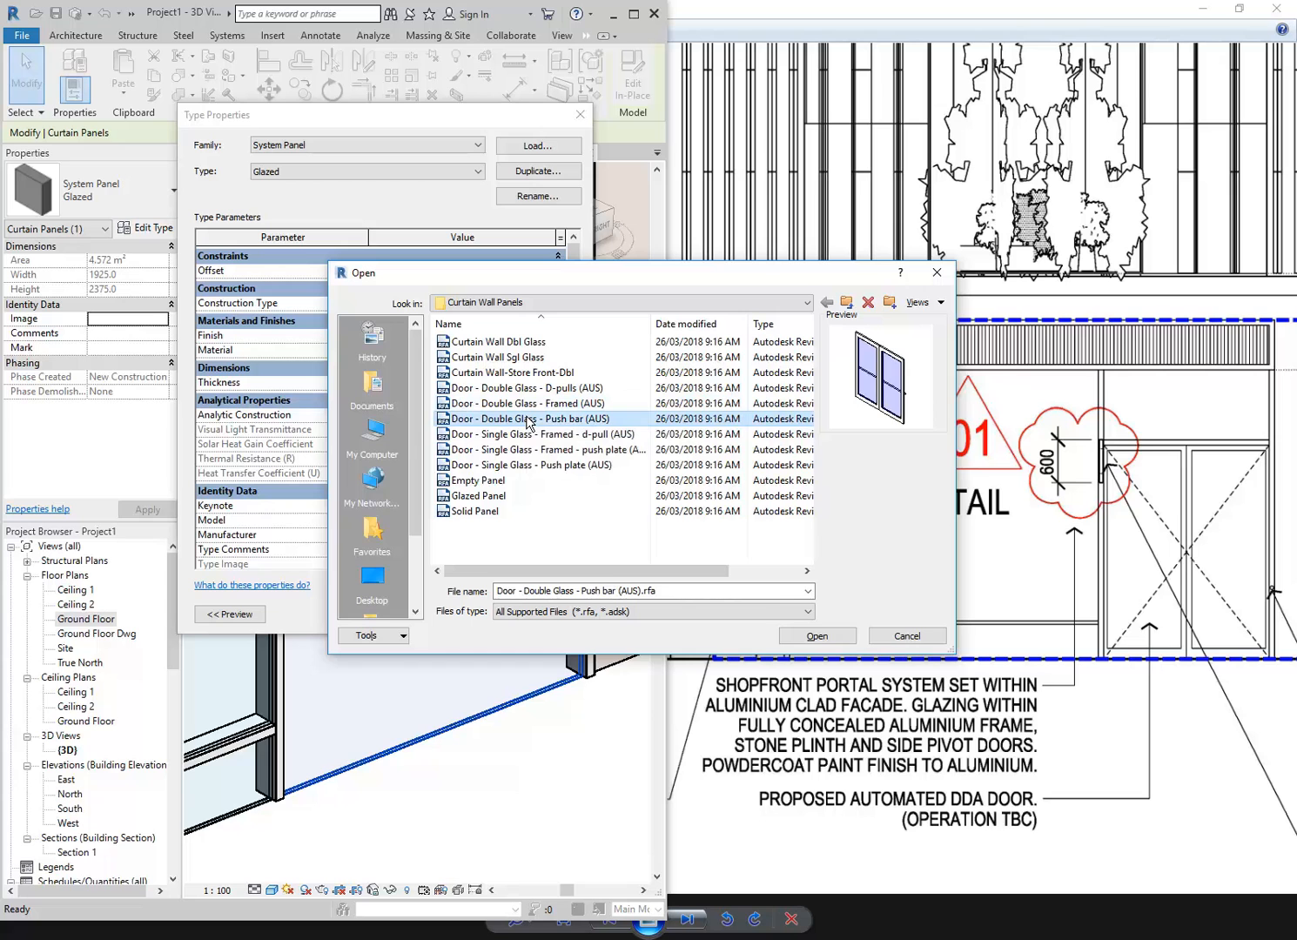
left_click(530, 389)
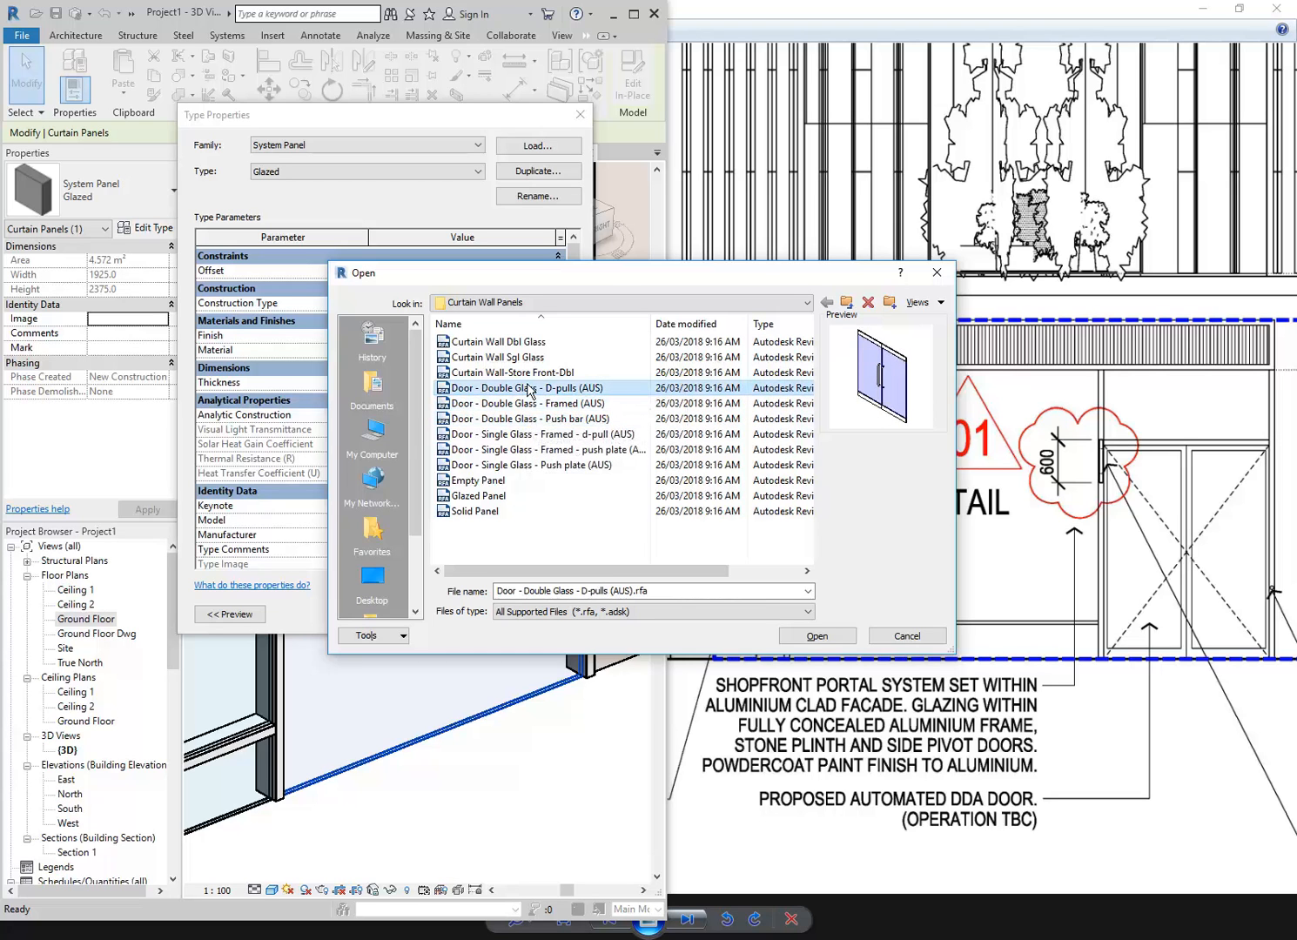
left_click(530, 404)
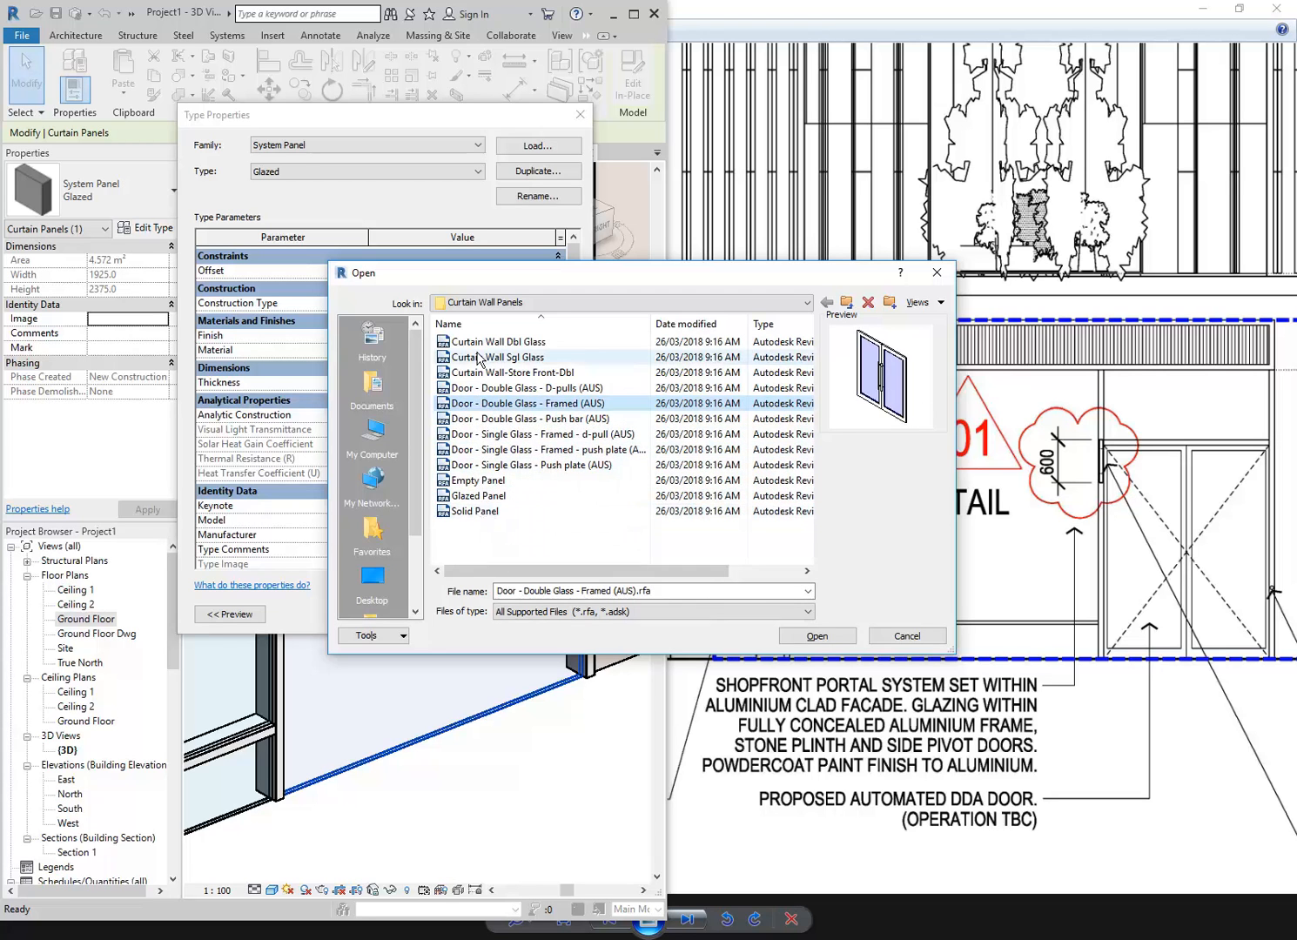
left_click(480, 372)
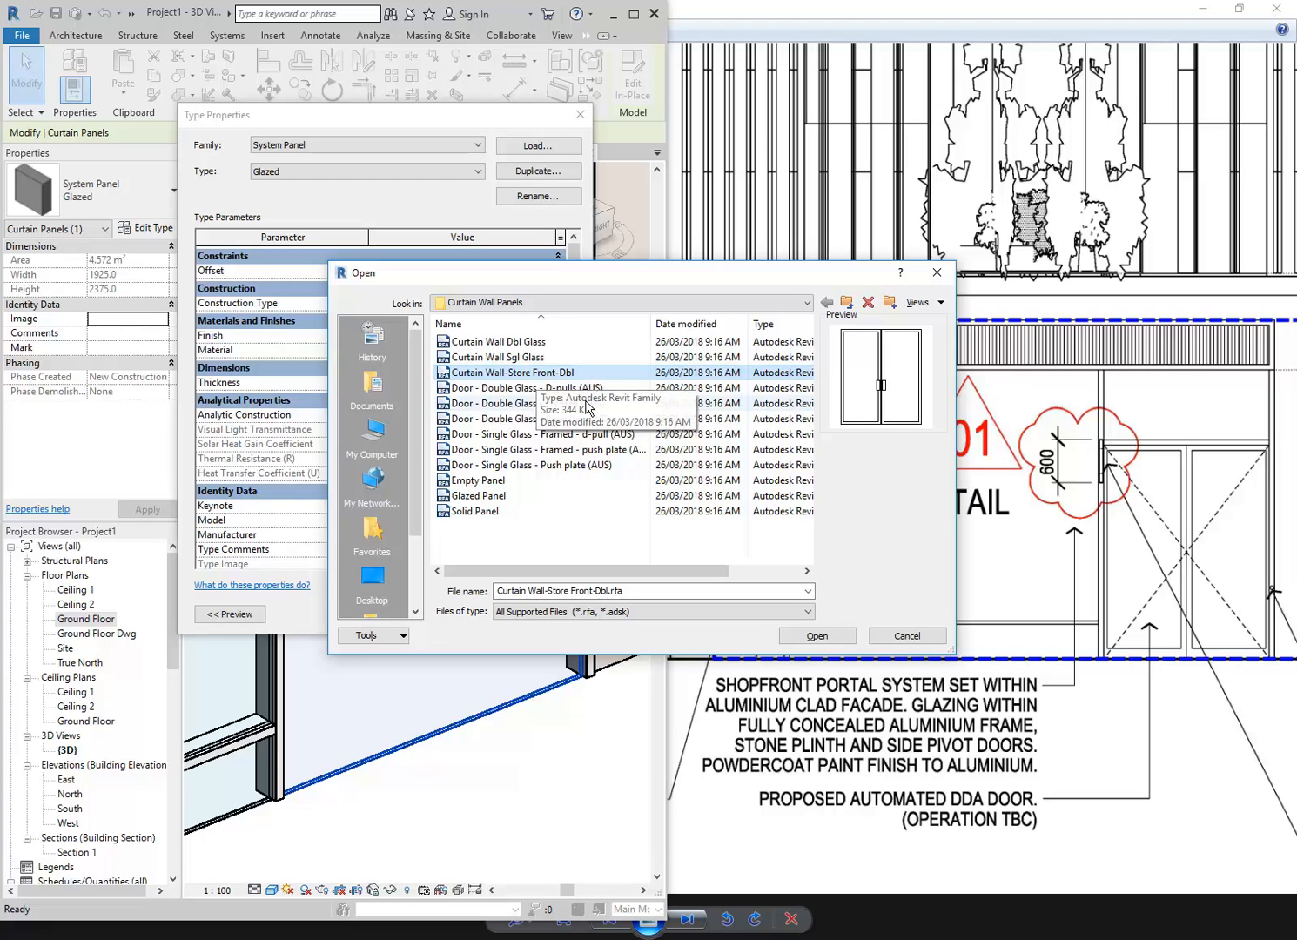
left_click(818, 636)
left_click(398, 615)
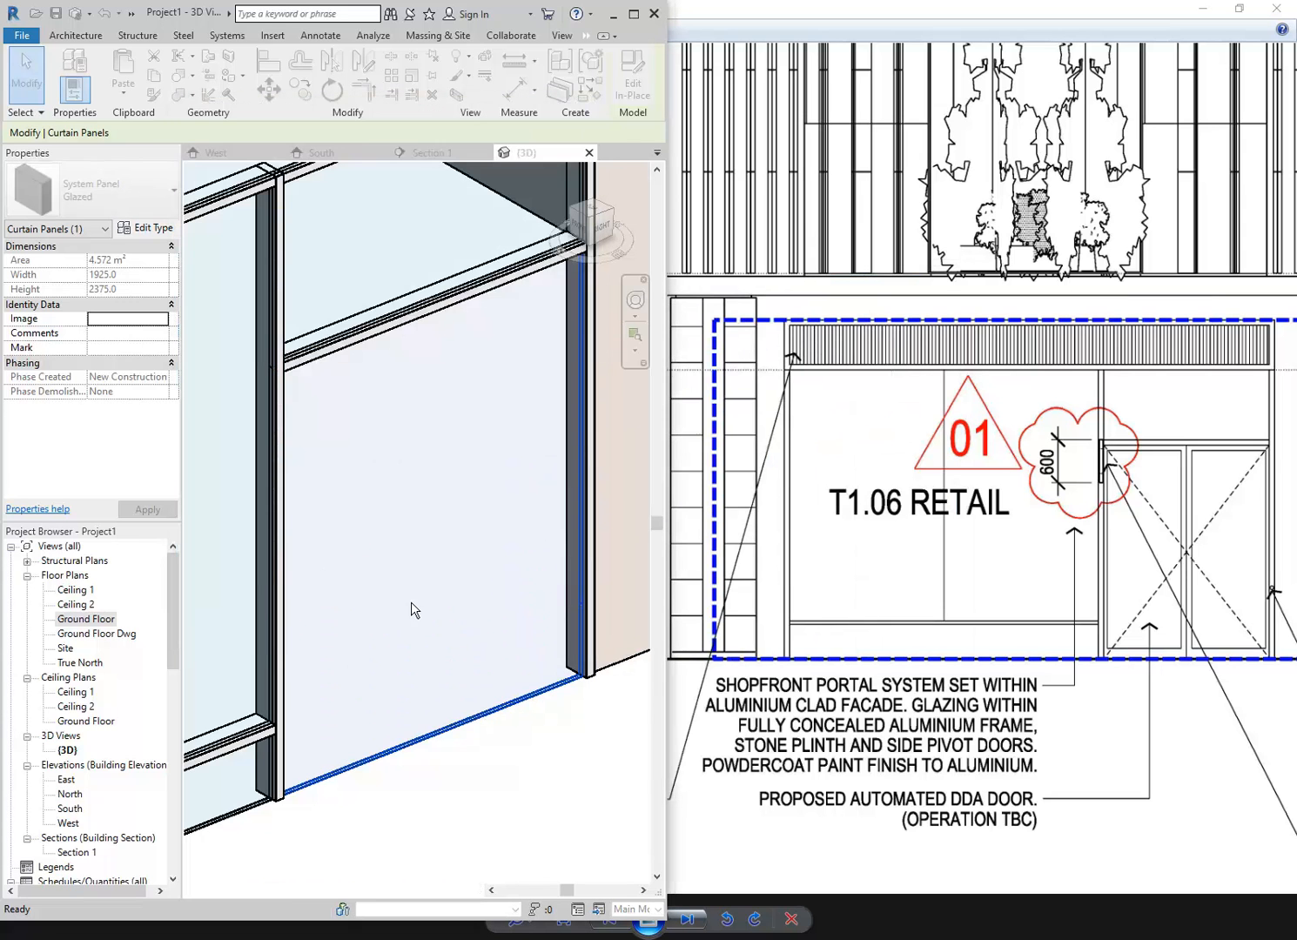
left_click(486, 801)
Step: Try to select the upper horizontal grid line of the shopfront curtain wall
scroll(367, 632, "down", 3)
scroll(533, 575, "down", 5)
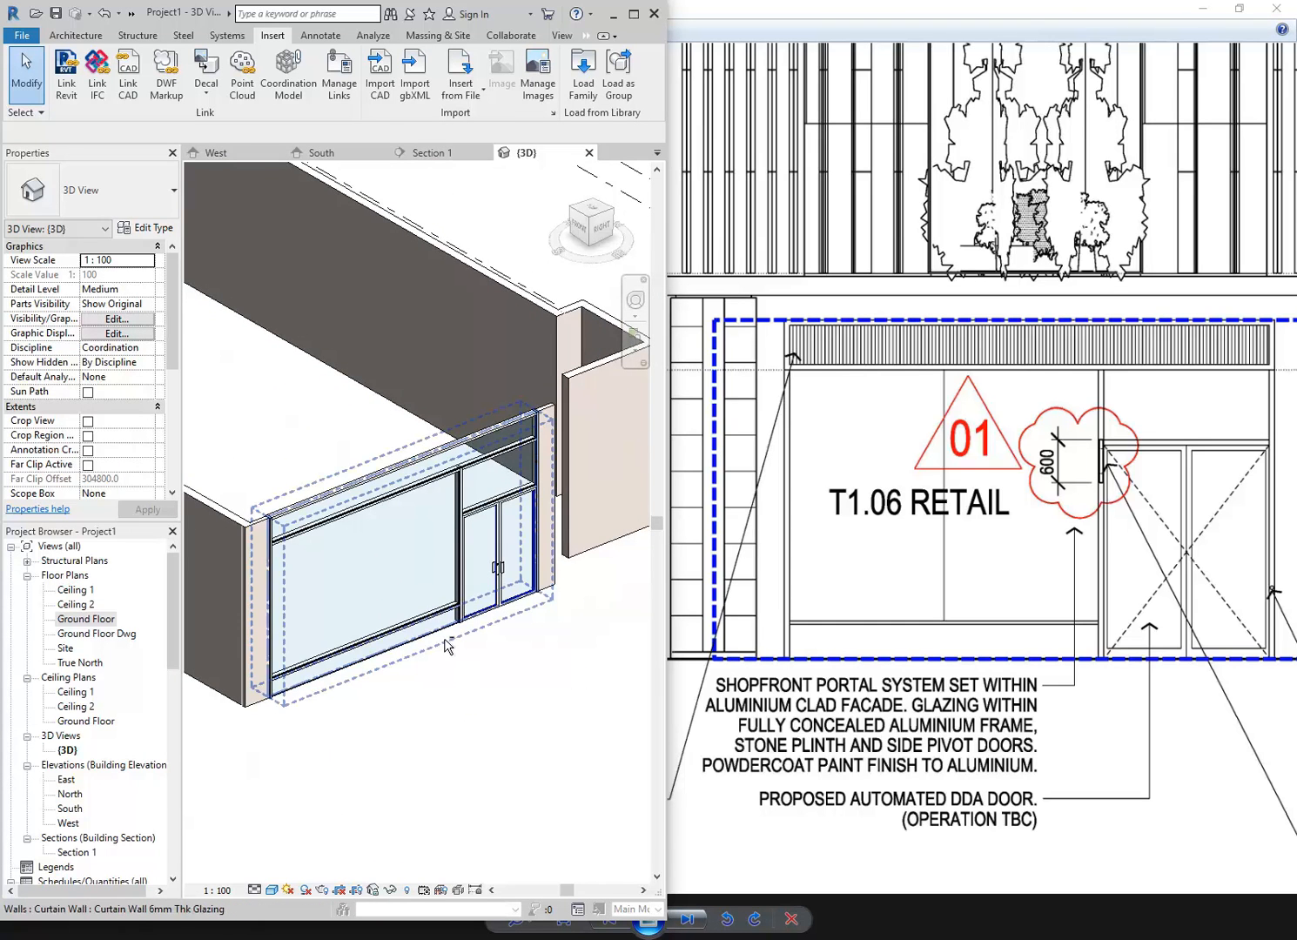
middle_click_drag(405, 624, 385, 559, "shift")
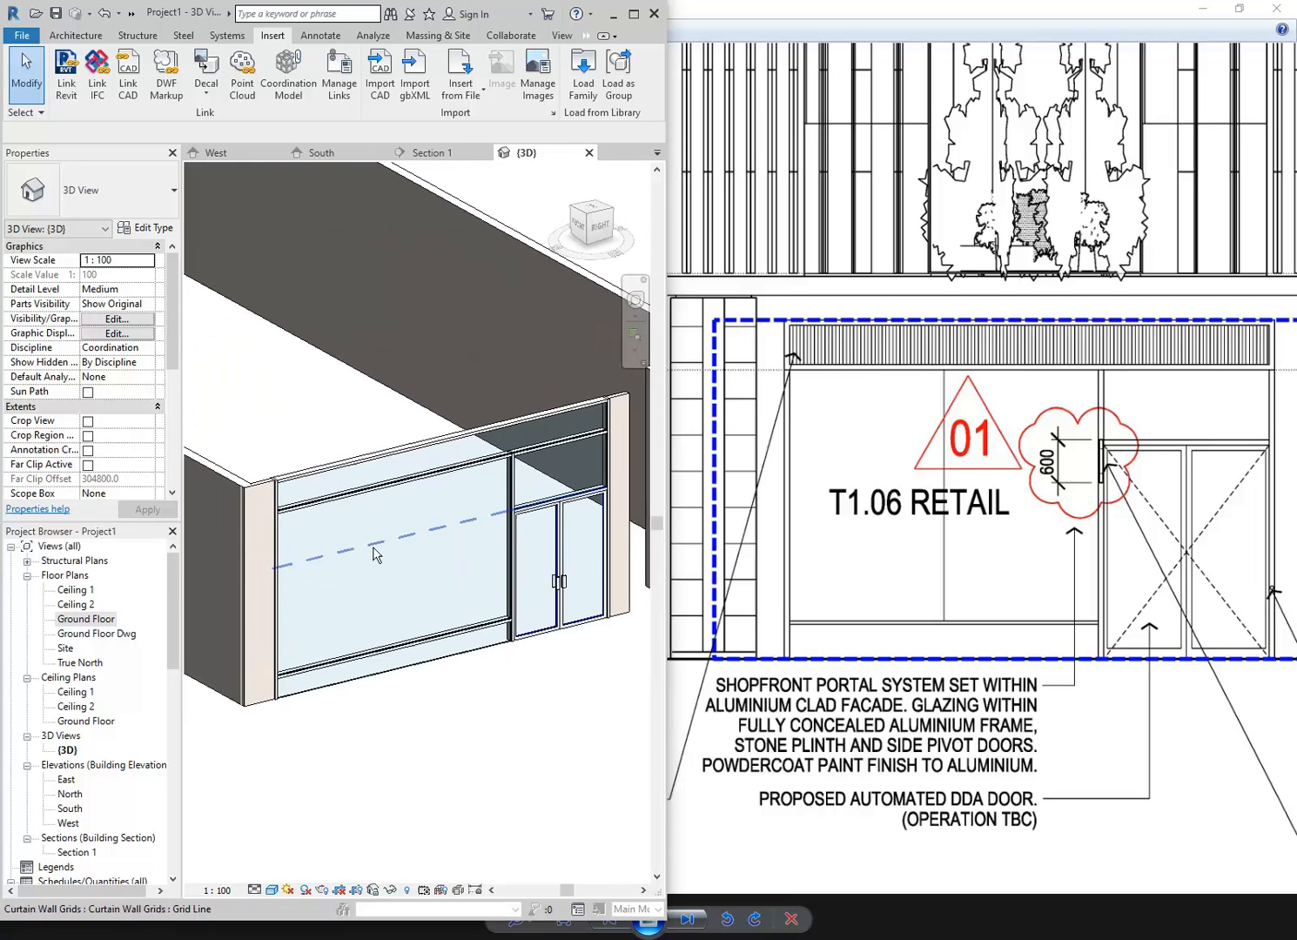
scroll(377, 480, "up", 3)
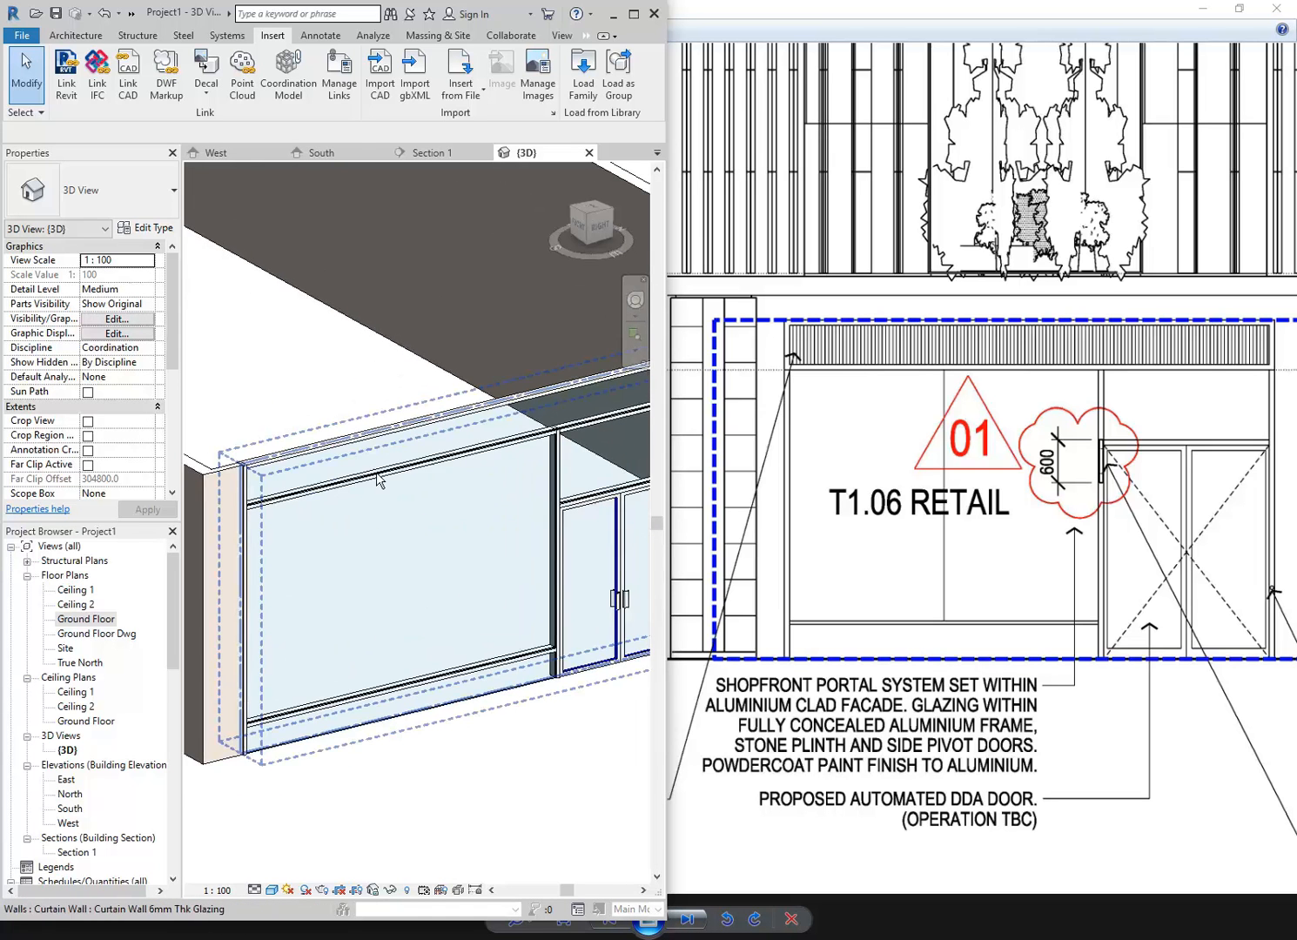
middle_click_drag(377, 480, 376, 489)
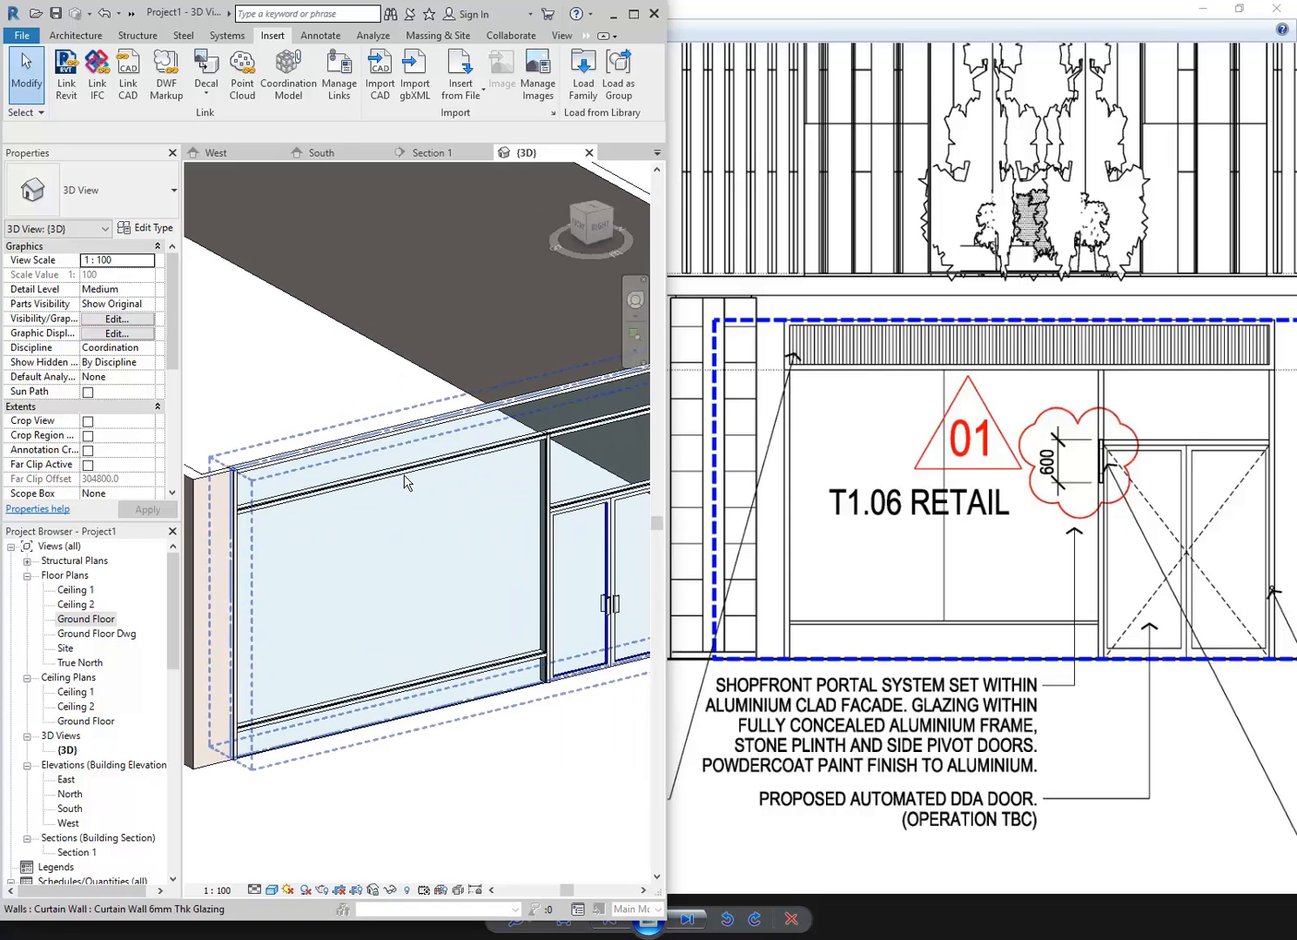
middle_click_drag(461, 485, 384, 474, "shift")
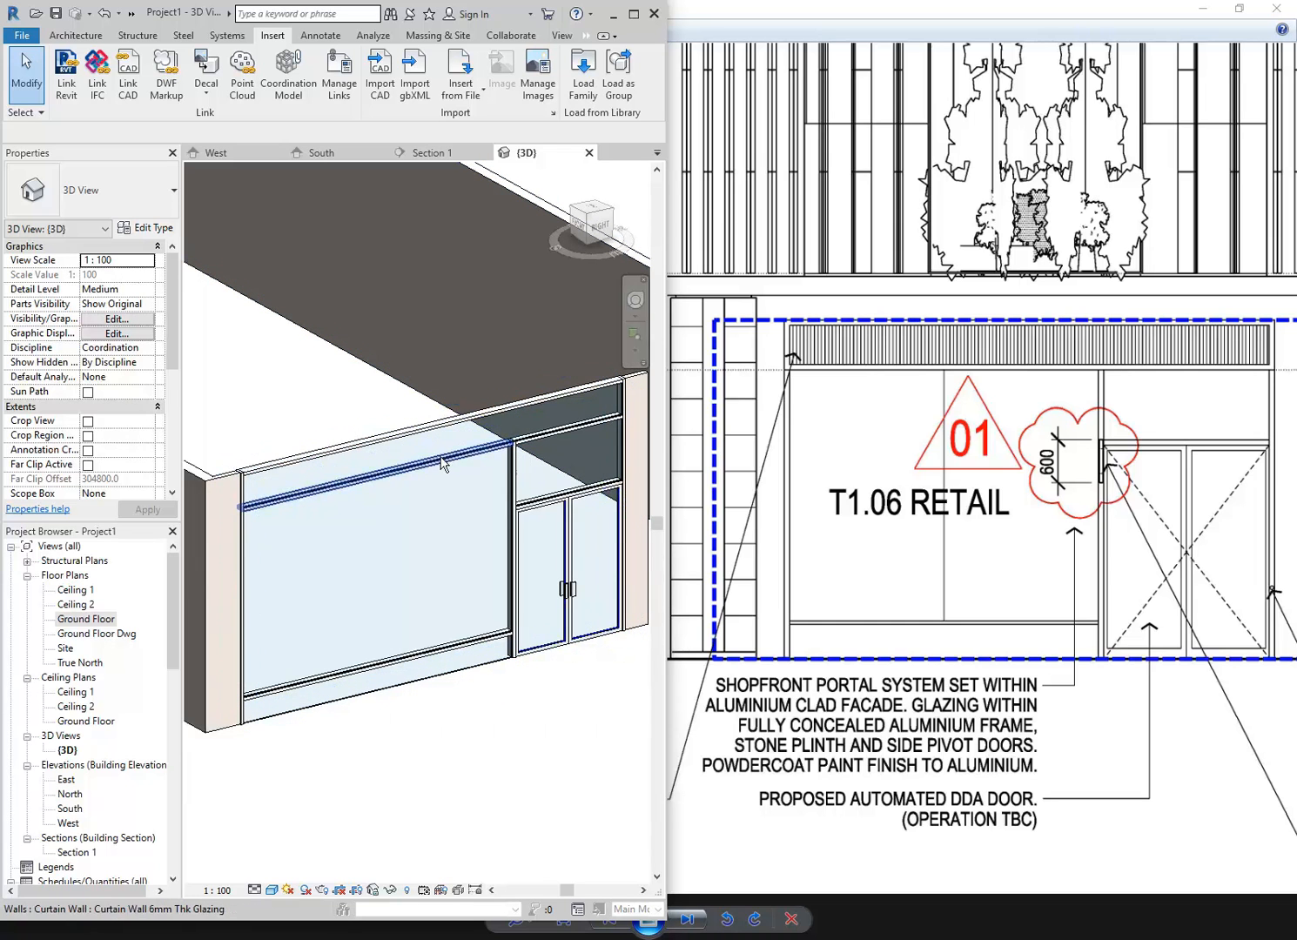
key("Tab")
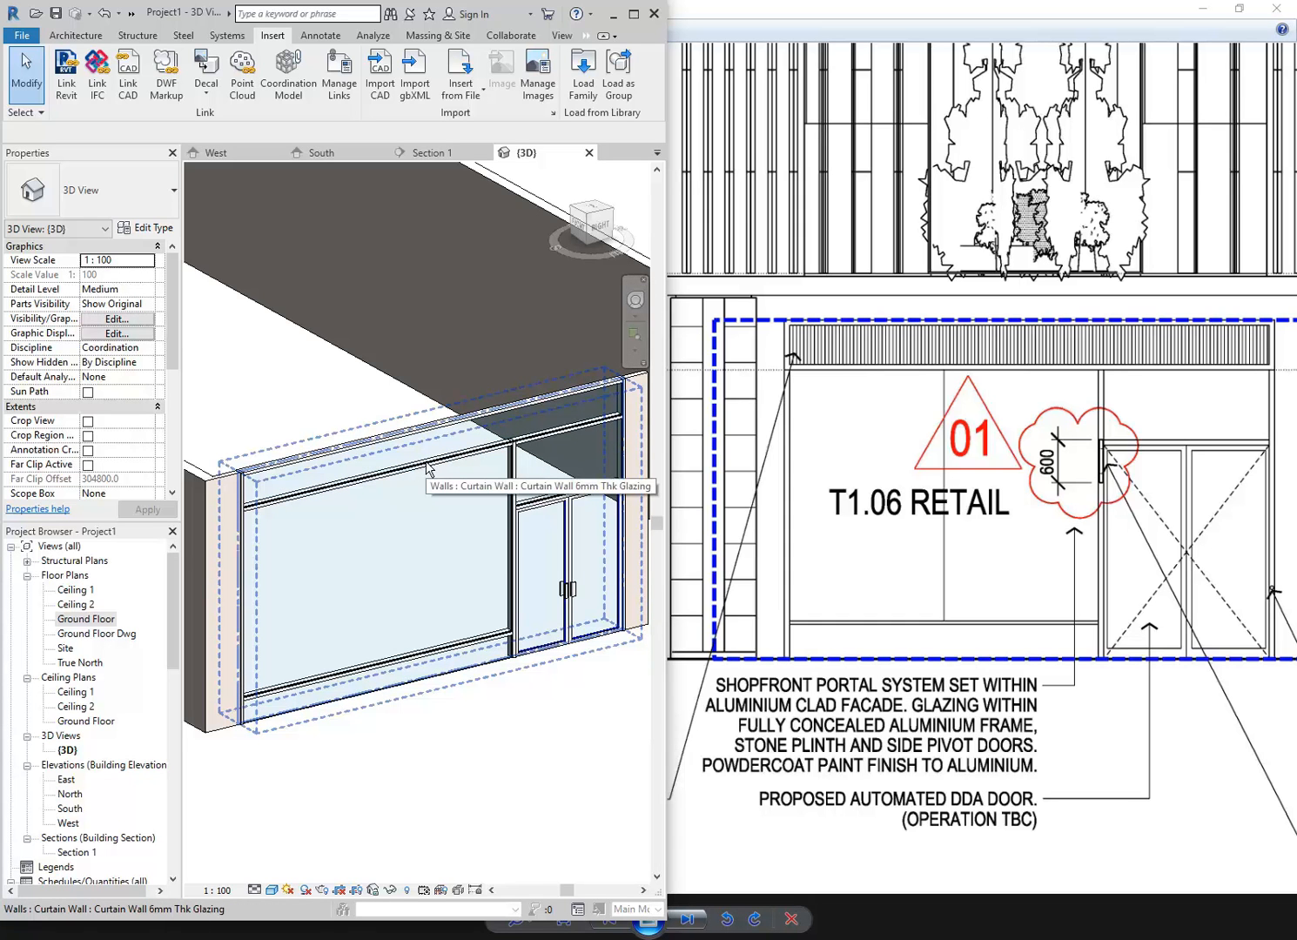
key("Tab")
key("Tab")
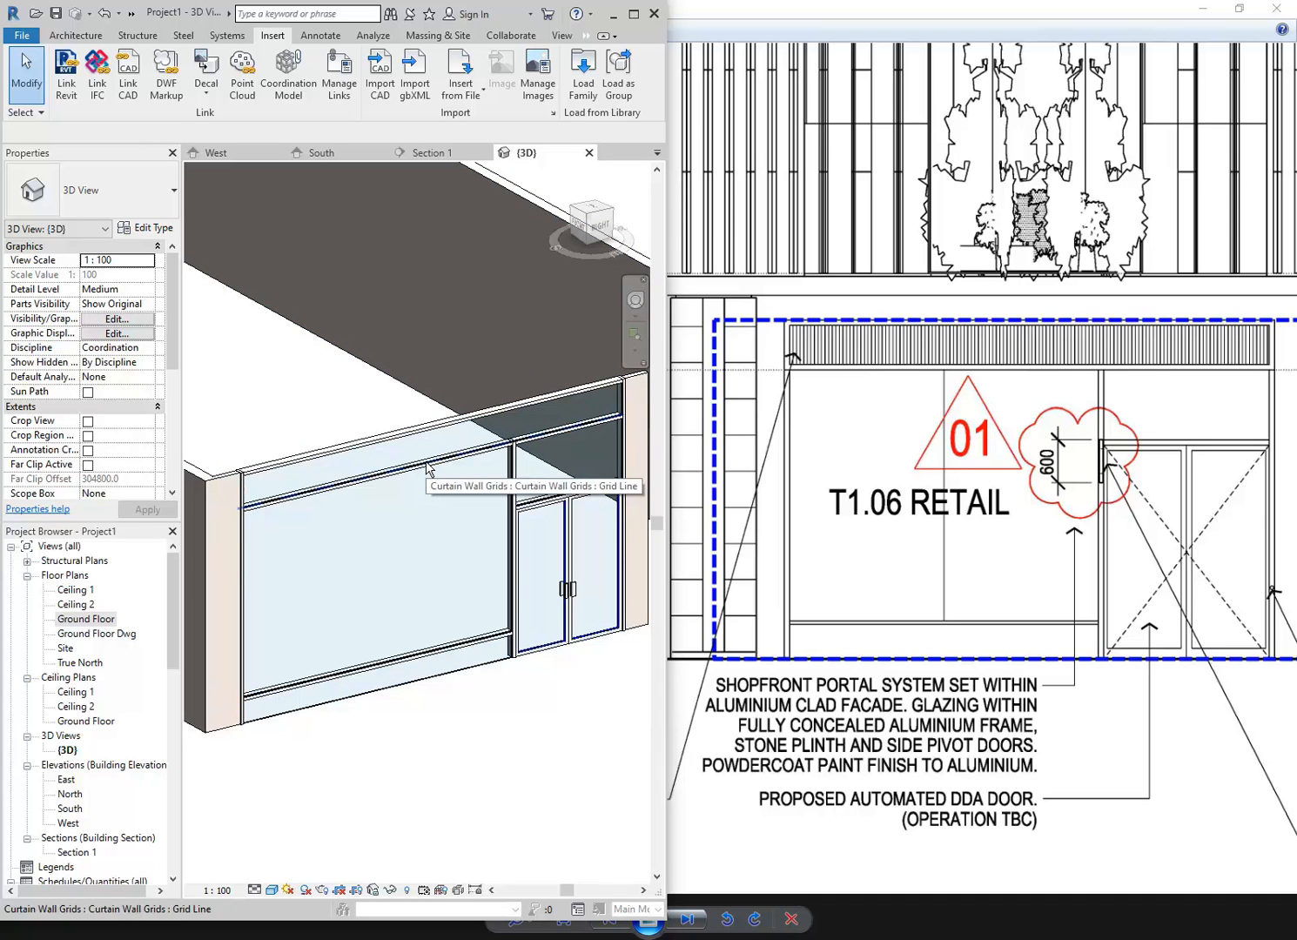
key("Tab")
key("Tab")
left_click(431, 465)
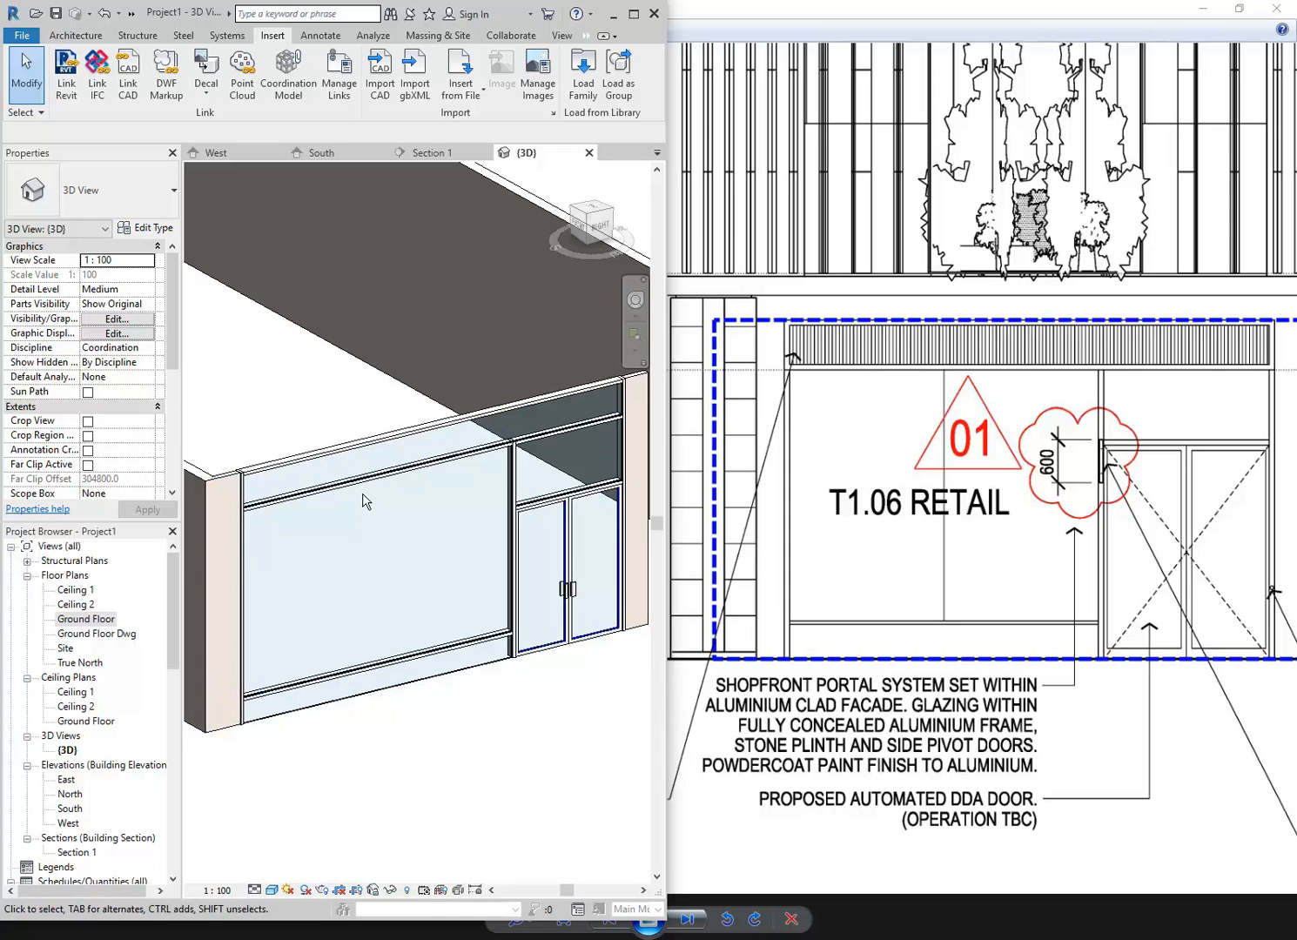
Step: Select the shopfront's upper horizontal curtain grid line and set its distance from the curtain wall's top edge to 700 mm
key("Tab")
key("Tab")
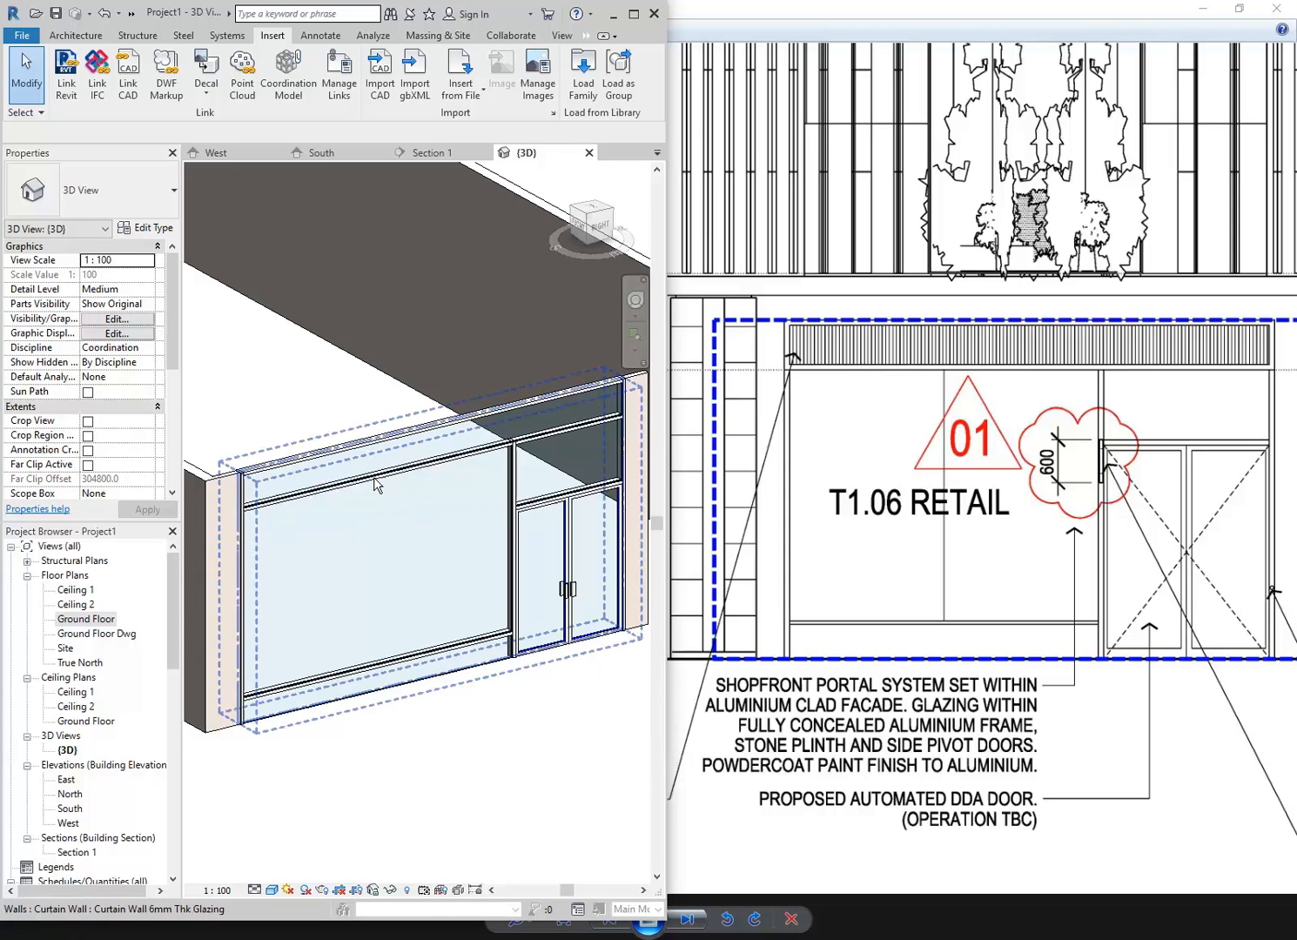
key("Tab")
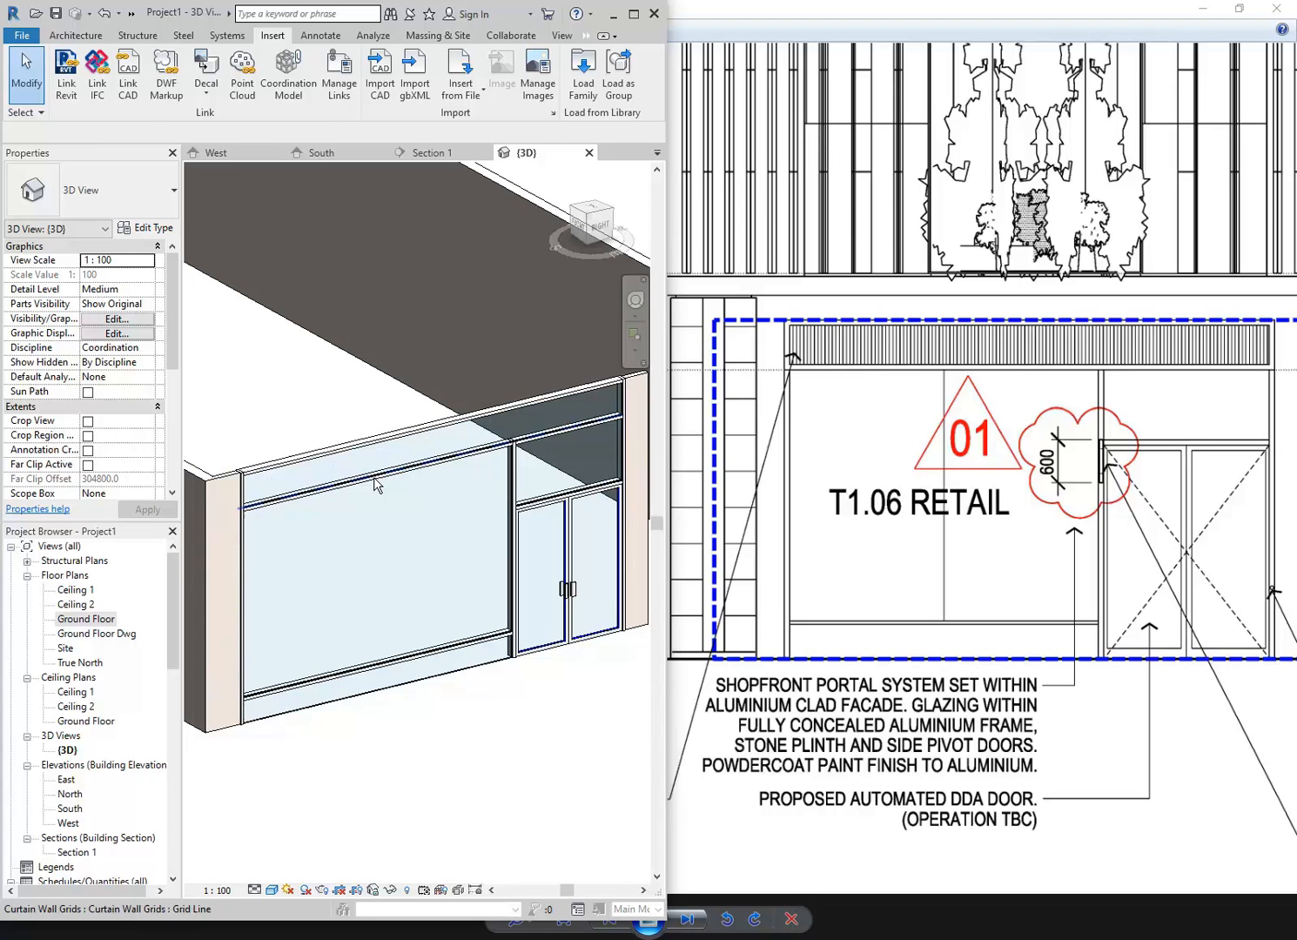
left_click(375, 485)
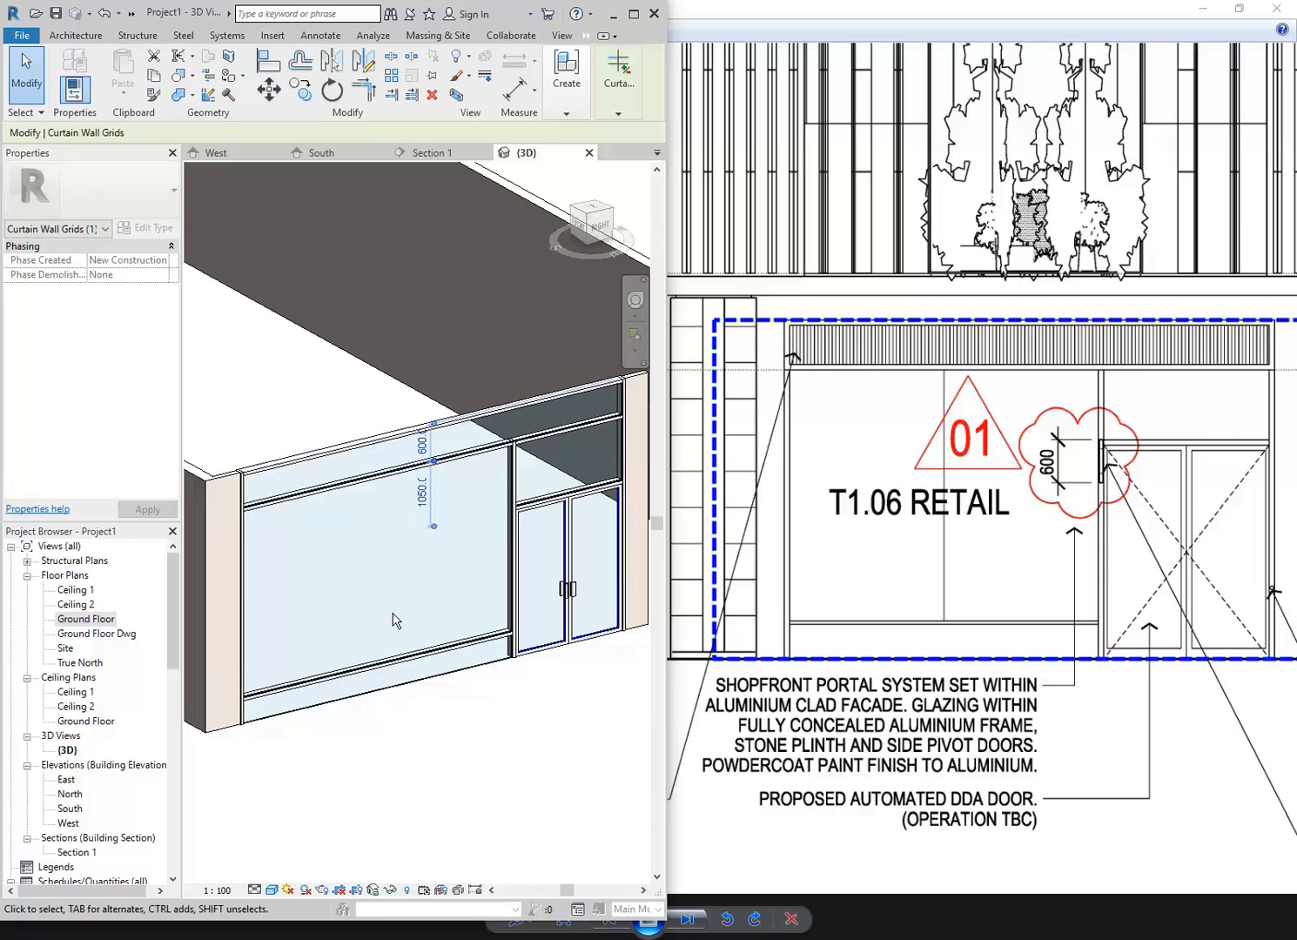
left_click(423, 445)
type("700")
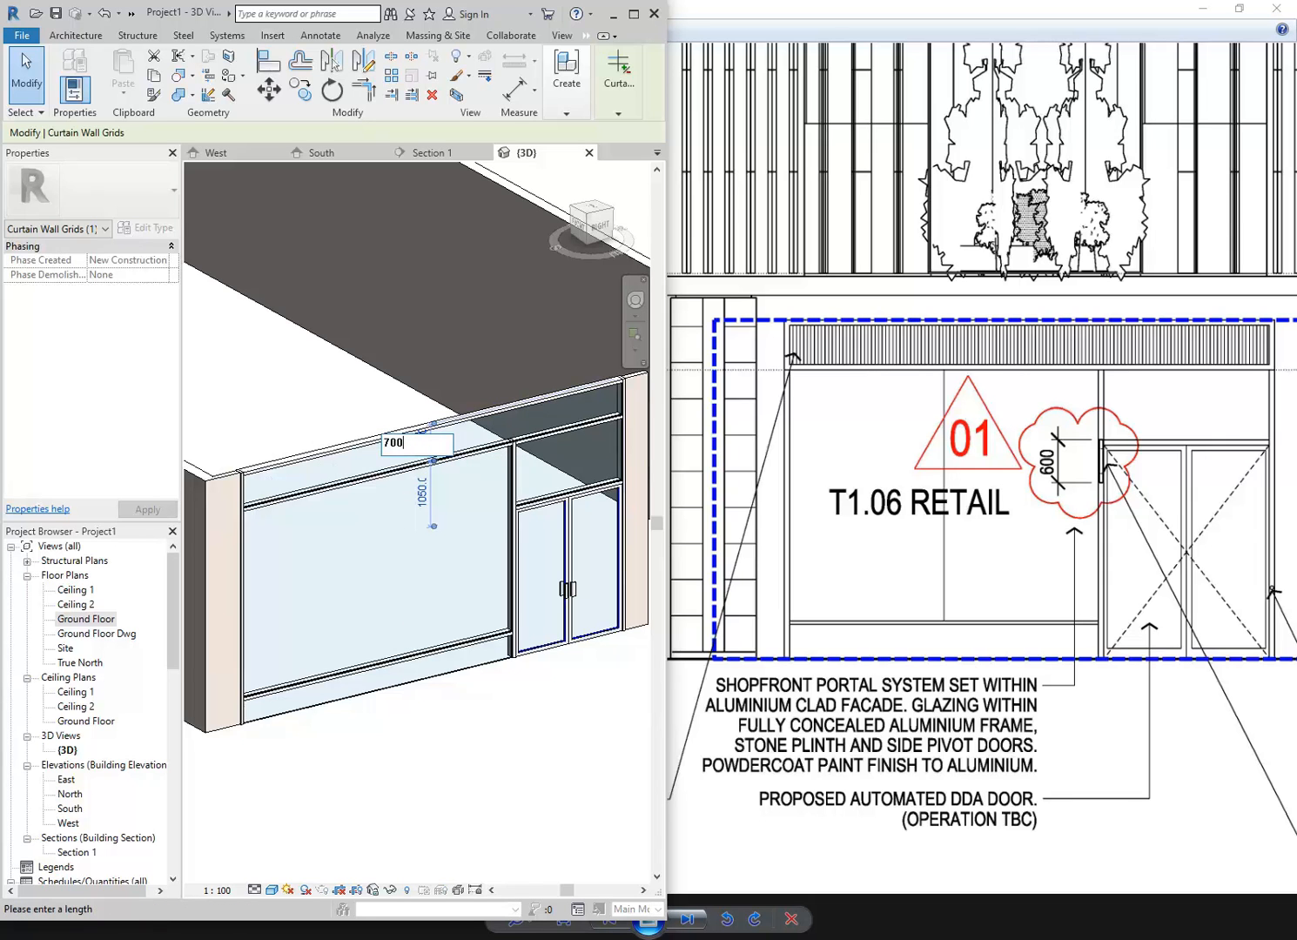
key("Return")
left_click(449, 707)
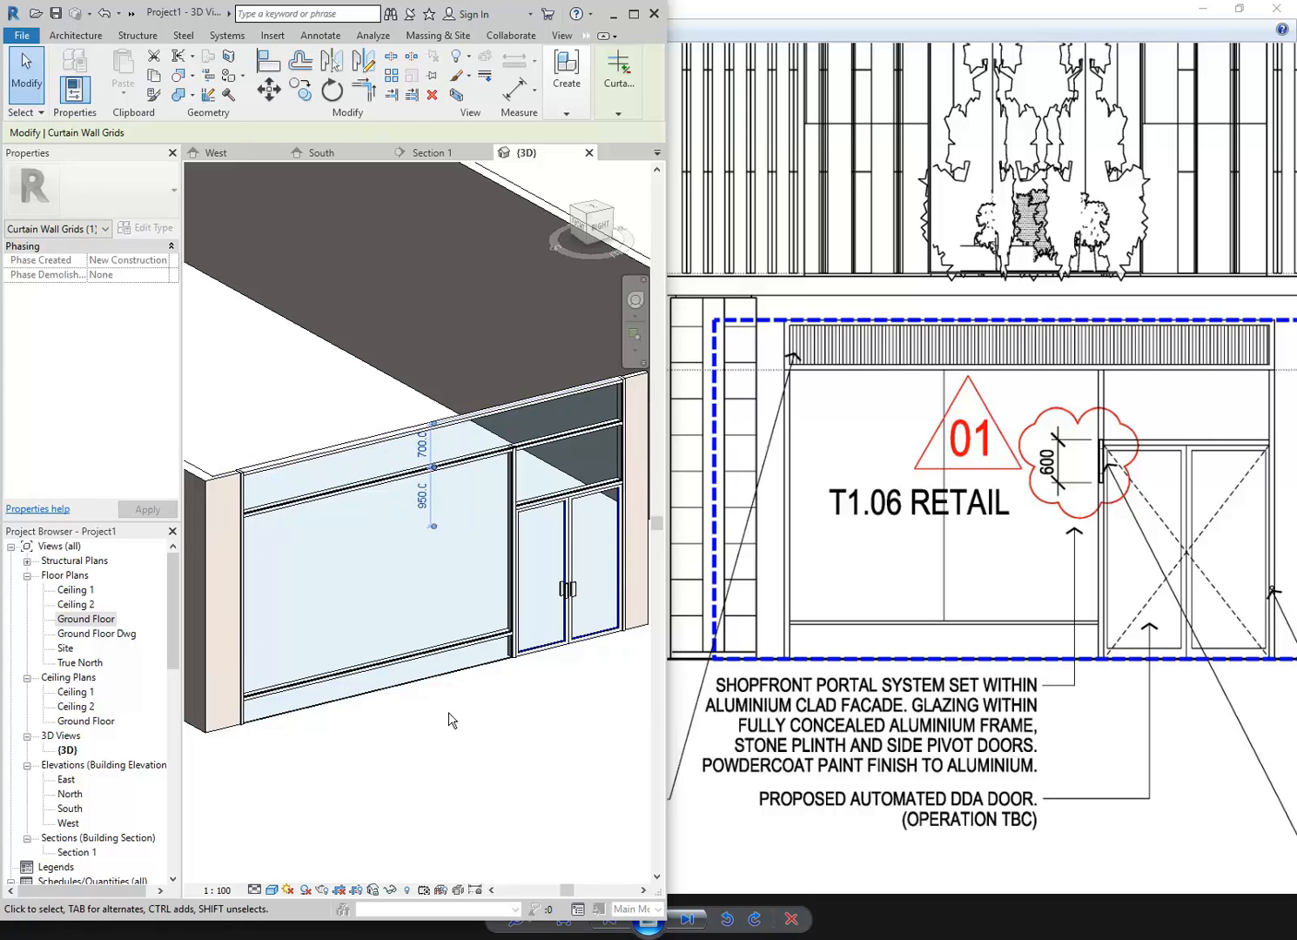
scroll(445, 727, "down", 2)
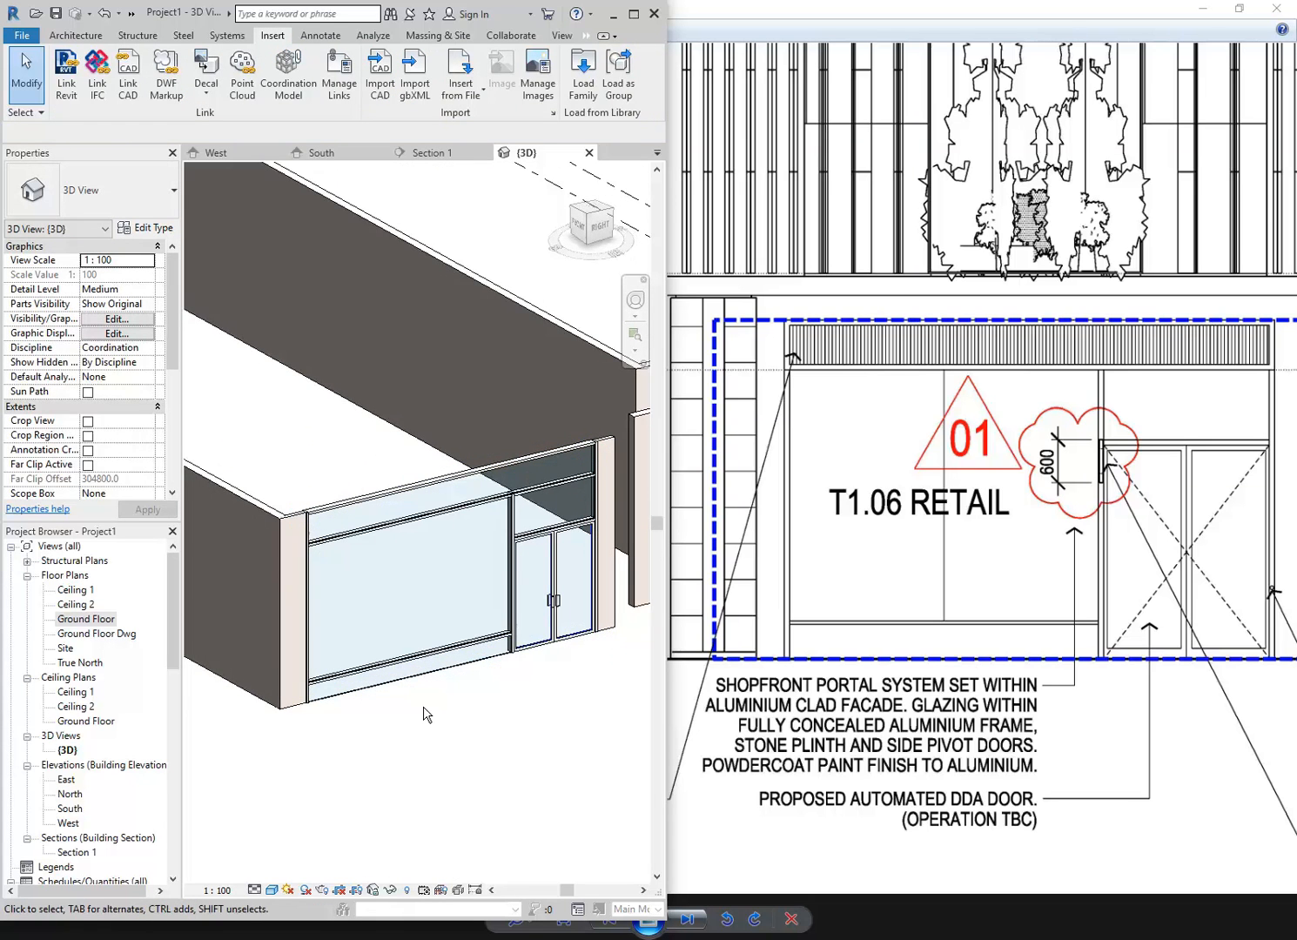
scroll(422, 535, "down", 3)
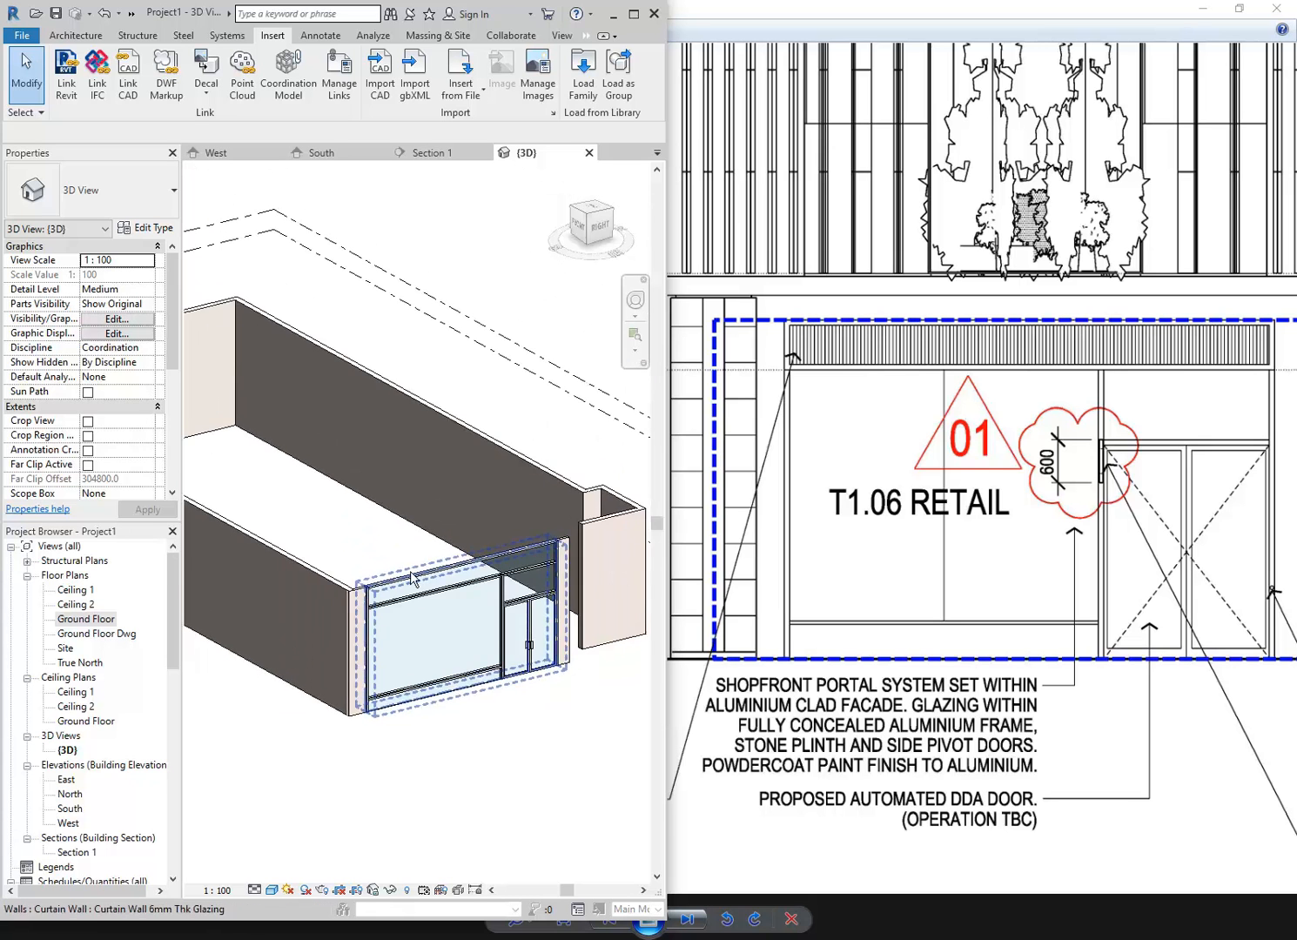
middle_click_drag(391, 538, 444, 572, "shift")
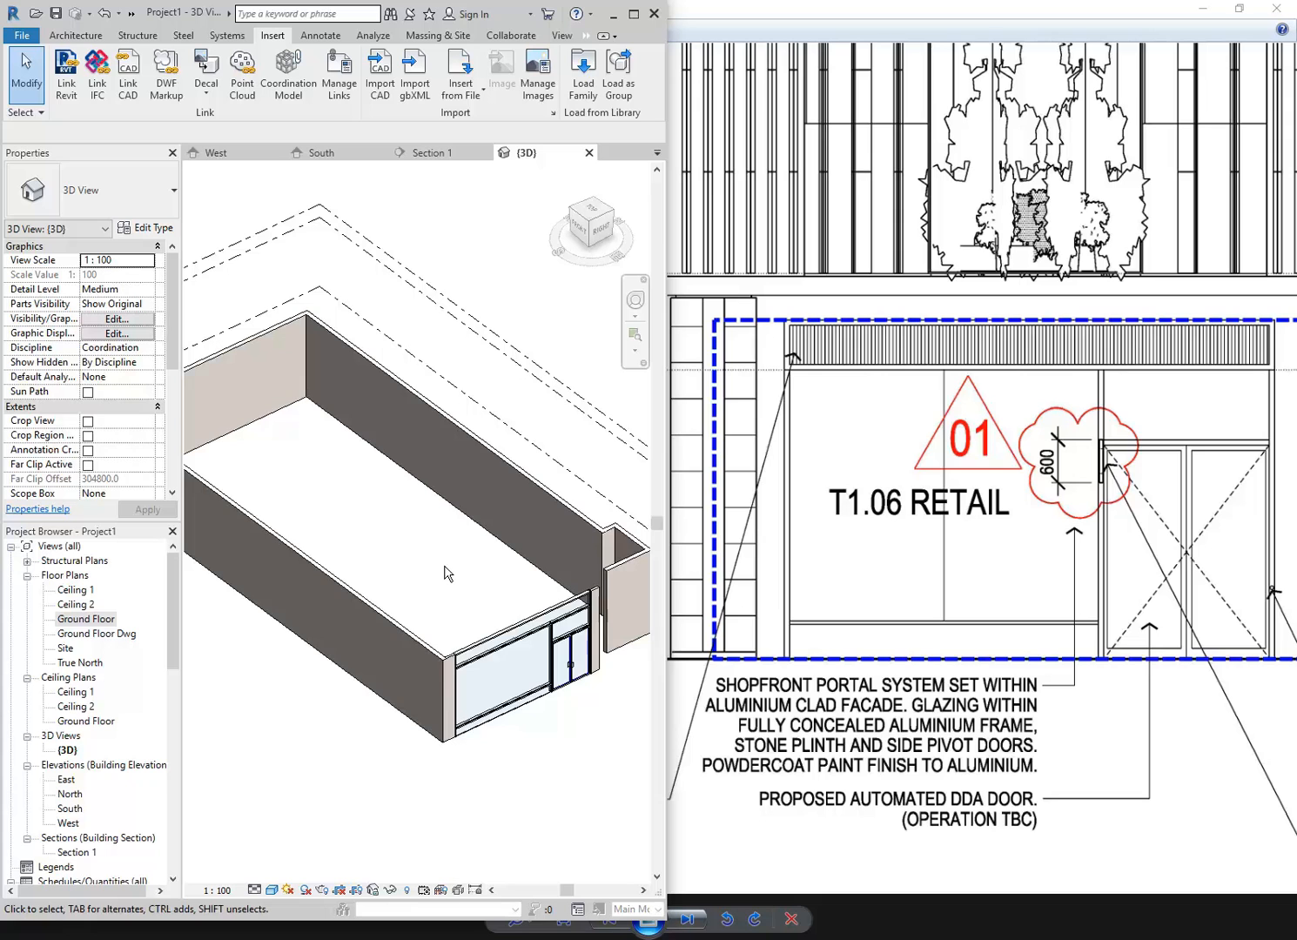